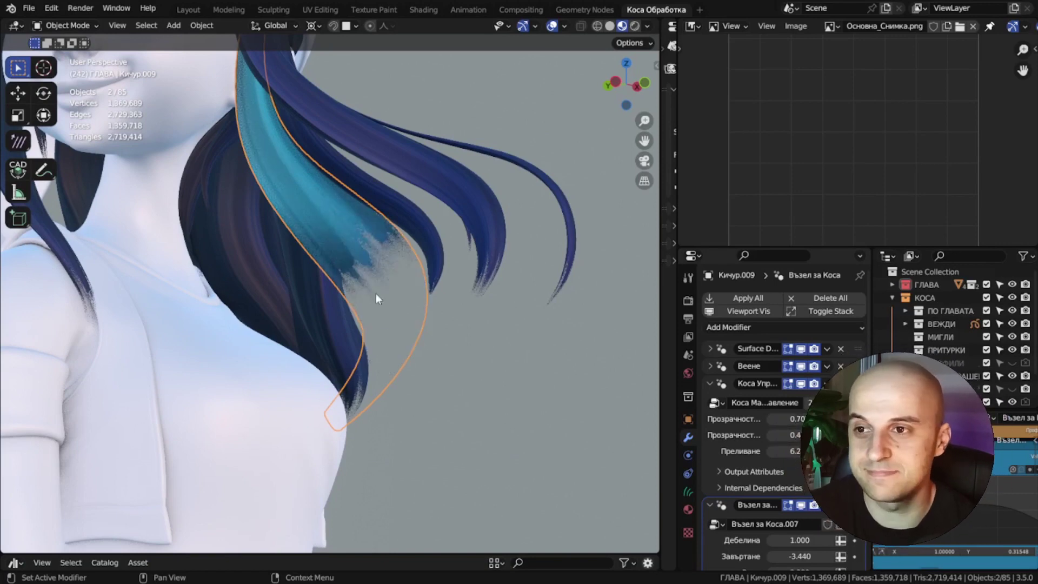
# Step: Adjust the first Прозрачност value and raise Преливане on the wide windblown strand to extend its teal colouring
pyautogui.moveTo(377, 297); pyautogui.dragTo(348, 288, button='middle')
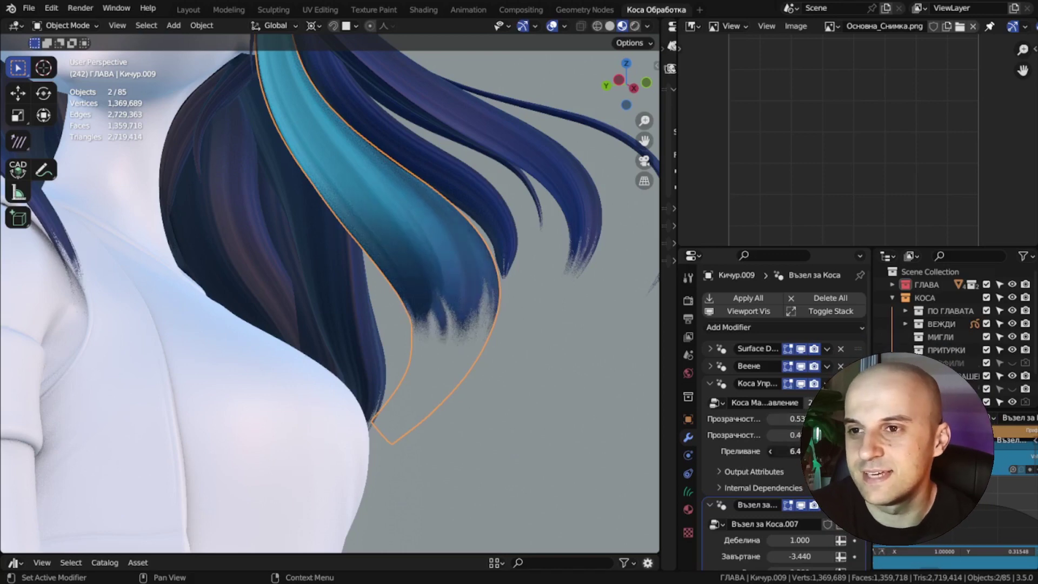
pyautogui.click(578, 215)
pyautogui.moveTo(578, 215); pyautogui.dragTo(595, 289, button='middle')
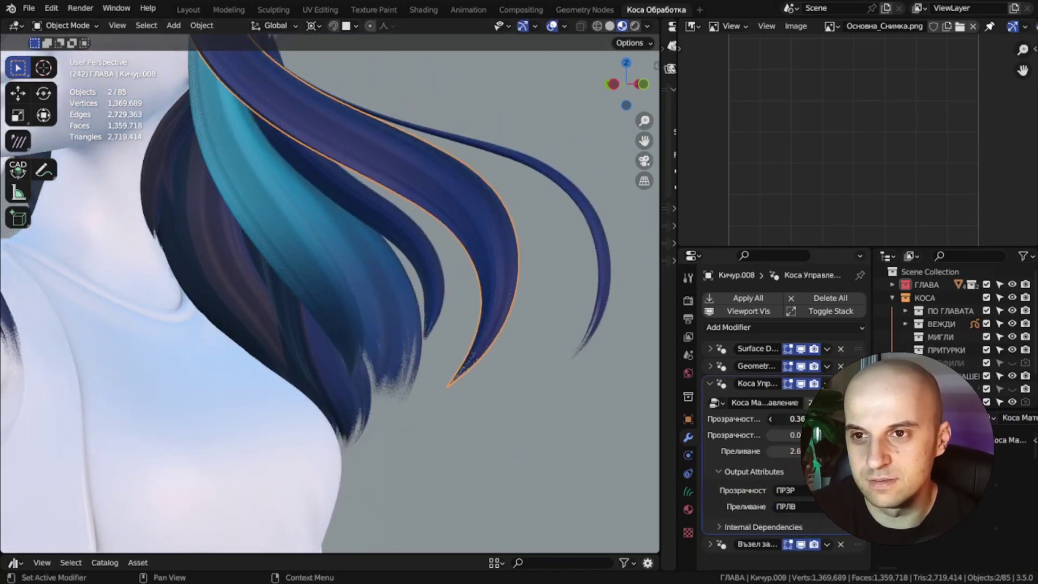
pyautogui.moveTo(790, 419)
pyautogui.mouseDown()
pyautogui.moveTo(806, 419)
pyautogui.moveTo(789, 419)
pyautogui.mouseUp()
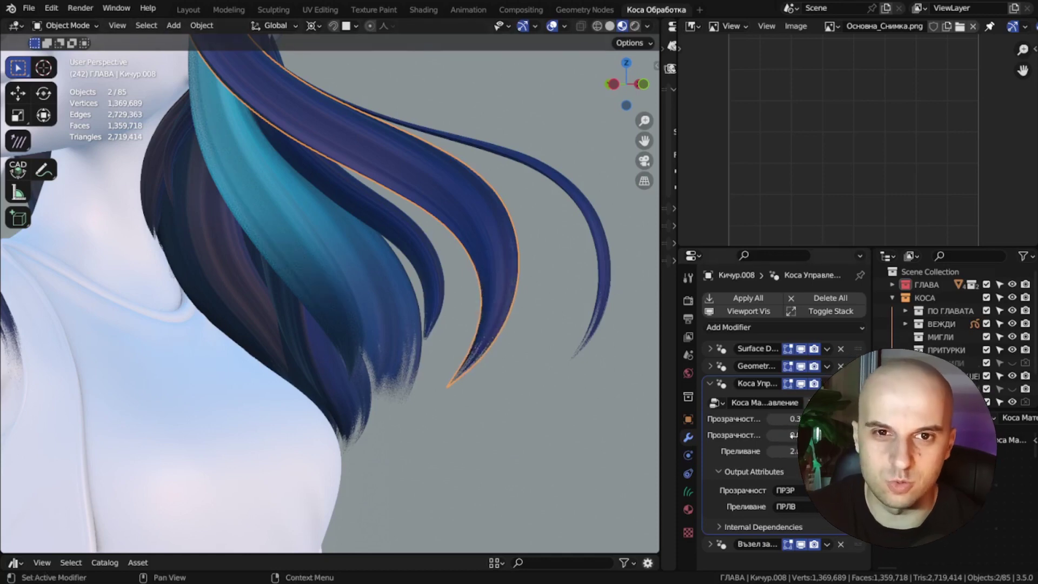
pyautogui.moveTo(790, 451); pyautogui.dragTo(811, 451)
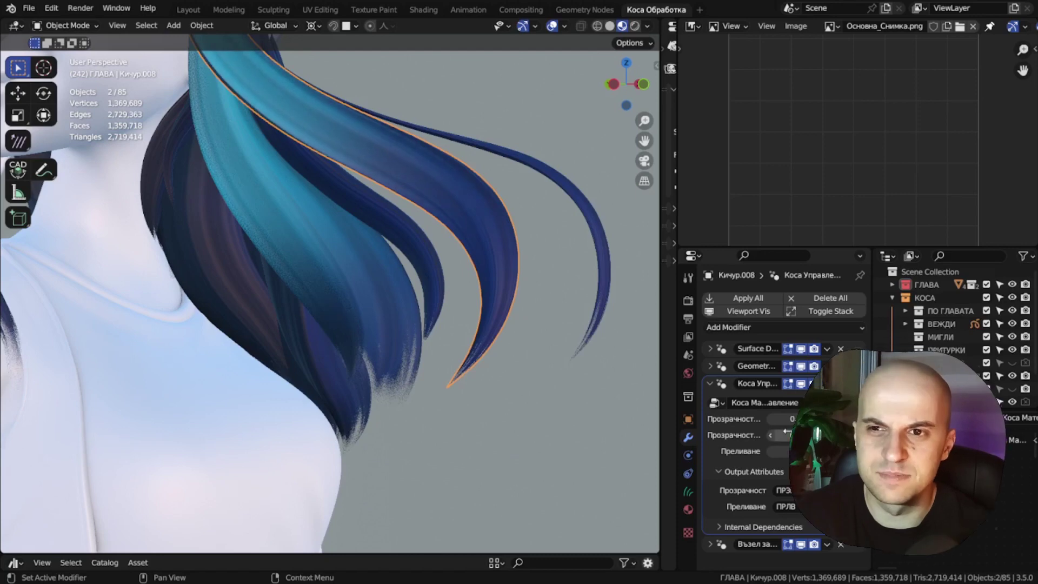
# Step: Raise the first Прозрачност value in the thin outermost strand's Коса Управление modifier
pyautogui.click(599, 261)
pyautogui.moveTo(586, 374); pyautogui.dragTo(481, 339, button='middle')
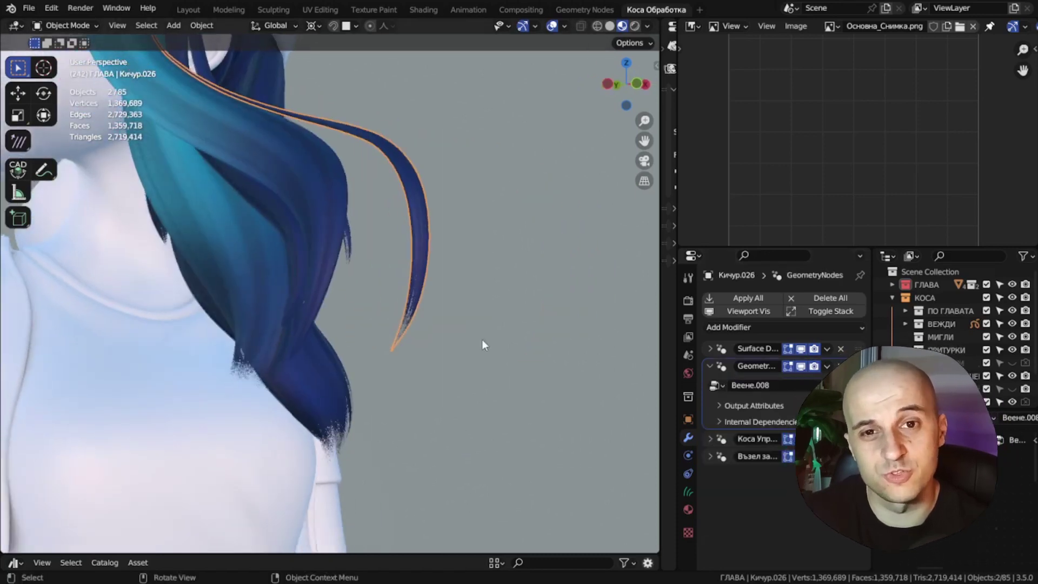
pyautogui.scroll(4, 478, 338)
pyautogui.click(710, 438)
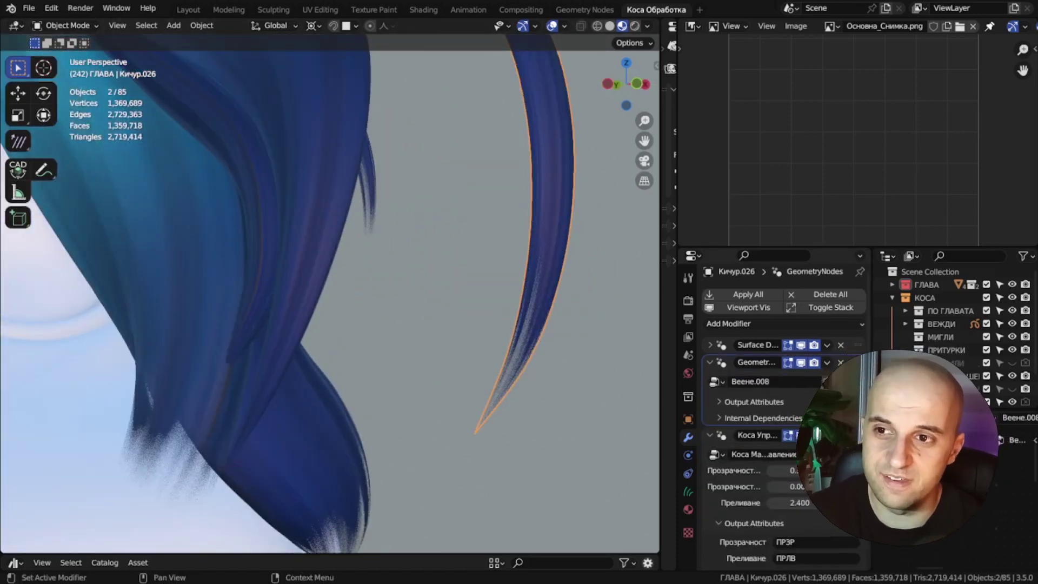
pyautogui.scroll(-2, 713, 438)
pyautogui.moveTo(789, 438); pyautogui.dragTo(819, 438)
pyautogui.scroll(-5, 439, 351)
pyautogui.moveTo(439, 351); pyautogui.dragTo(441, 328, button='middle')
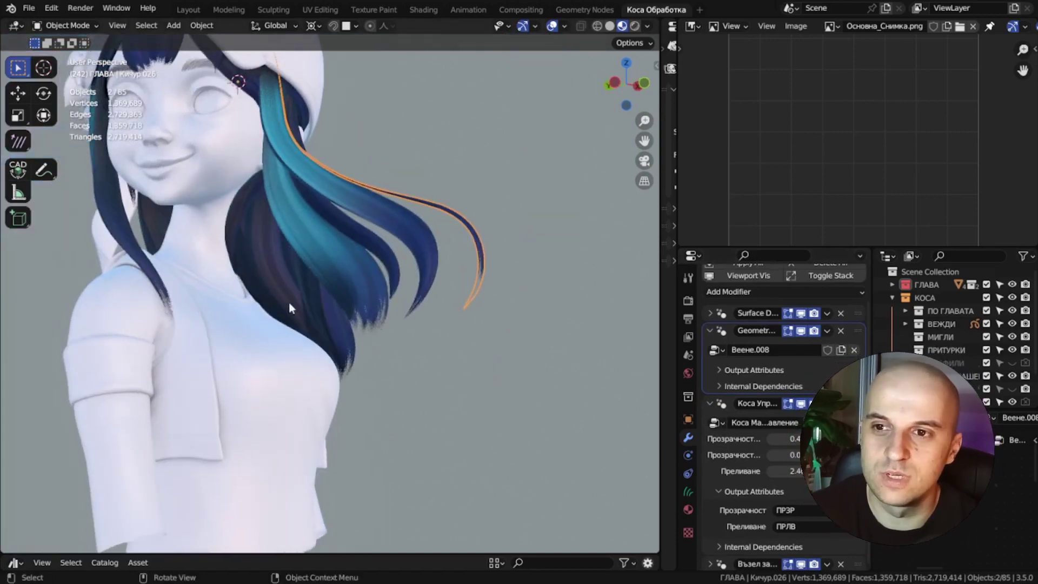
# Step: Lower the first Прозрачност value of the wide teal front strand to about 0.435
pyautogui.moveTo(289, 303); pyautogui.dragTo(319, 273, button='middle')
pyautogui.click(331, 266)
pyautogui.scroll(3, 338, 275)
pyautogui.moveTo(369, 342); pyautogui.dragTo(443, 374, button='middle')
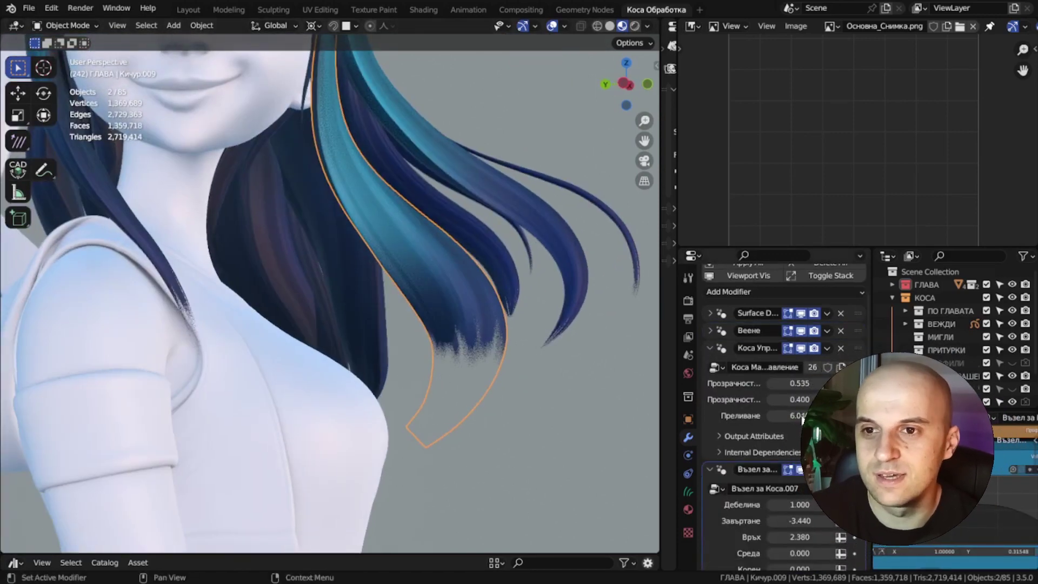
pyautogui.moveTo(800, 384); pyautogui.dragTo(773, 384)
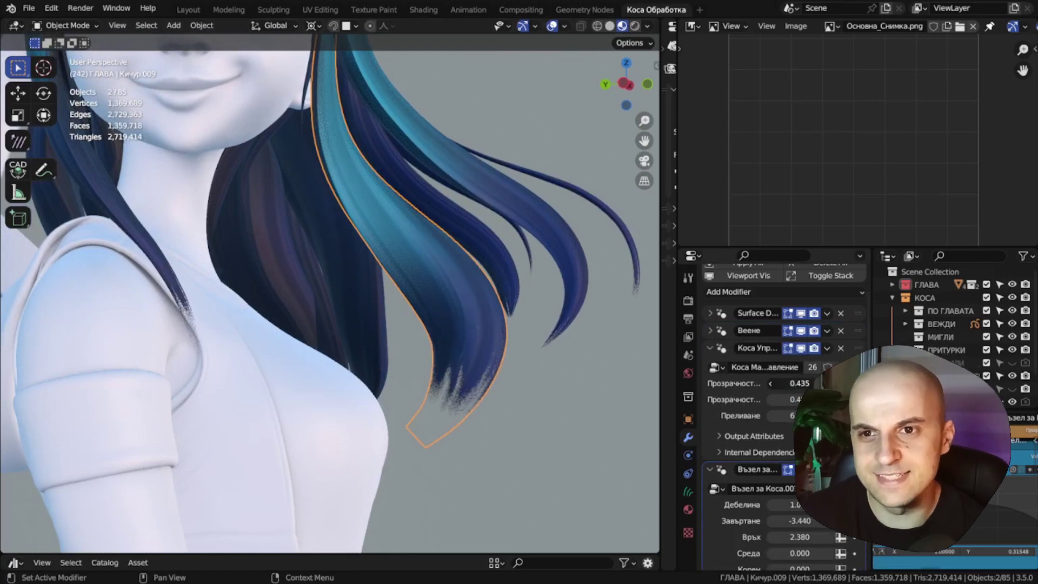
pyautogui.click(599, 410)
pyautogui.moveTo(548, 453); pyautogui.dragTo(534, 449, button='middle')
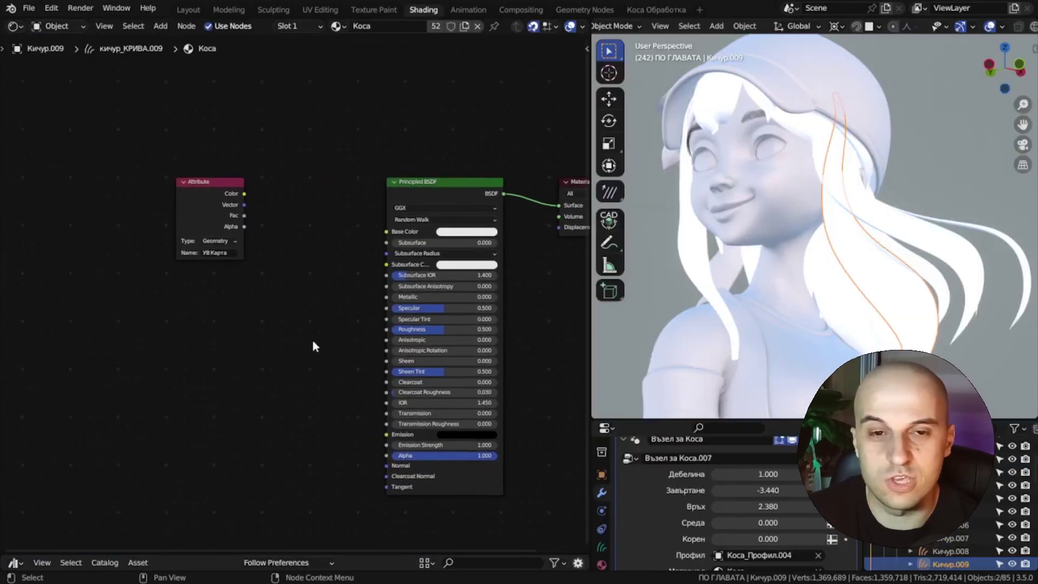
# Step: Move the Attribute node away from the Principled BSDF and add a Noise Texture node between them
pyautogui.moveTo(302, 332); pyautogui.dragTo(165, 204)
pyautogui.press('g')
pyautogui.click(77, 215)
pyautogui.hotkey('shift', 'a')
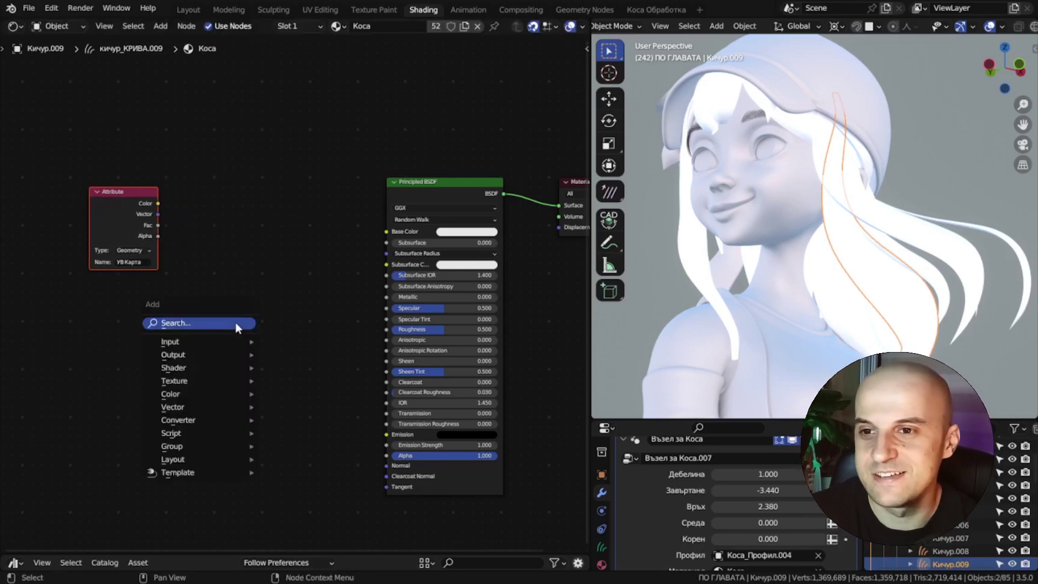
pyautogui.write('noise')
pyautogui.press('Return')
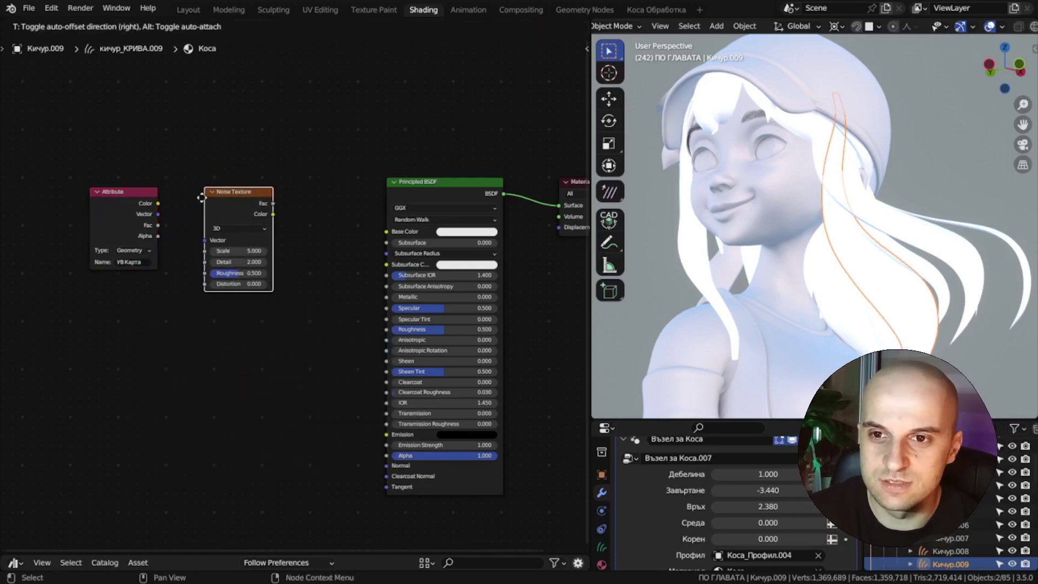
pyautogui.click(199, 200)
pyautogui.scroll(4, 199, 200)
pyautogui.moveTo(83, 192); pyautogui.dragTo(173, 219, button='middle')
pyautogui.click(229, 301)
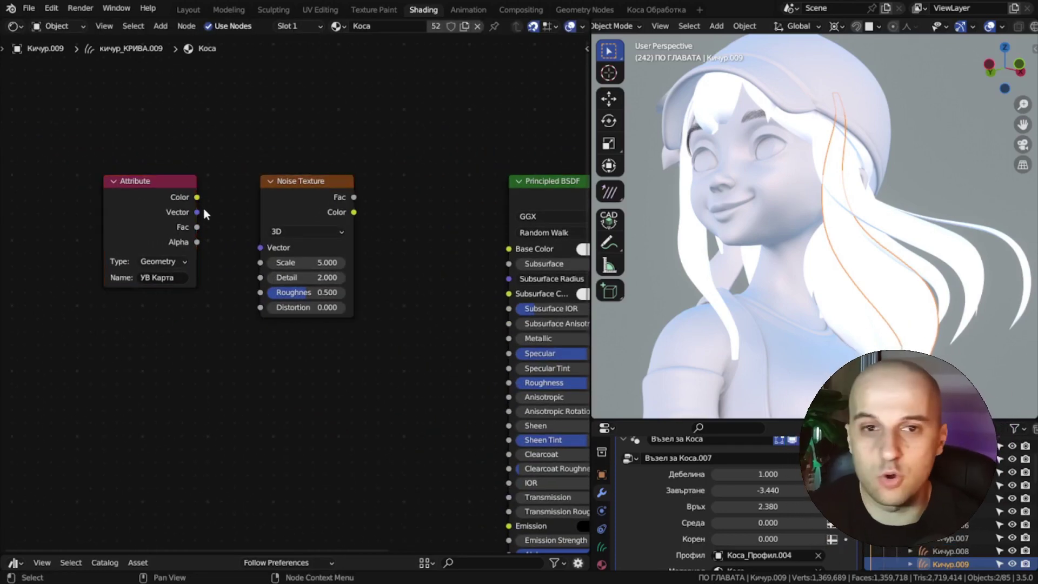
# Step: Feed the Attribute's Vector through the Noise Texture into Base Color, and insert a Mapping node between Attribute and Noise Texture
pyautogui.moveTo(197, 212); pyautogui.dragTo(260, 247)
pyautogui.hotkey('shift', 'a')
pyautogui.write('mapp')
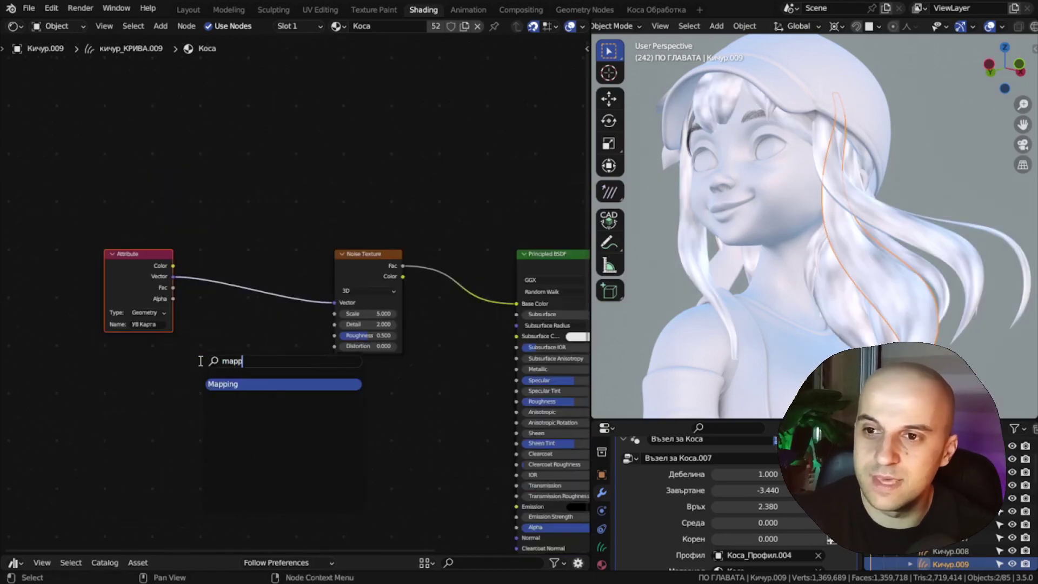
pyautogui.press('Return')
pyautogui.click(248, 320)
# Step: Set the Mapping node's X scale to 0.01 to stretch the noise along the hair strands
pyautogui.scroll(2, 420, 293)
pyautogui.scroll(3, 420, 293)
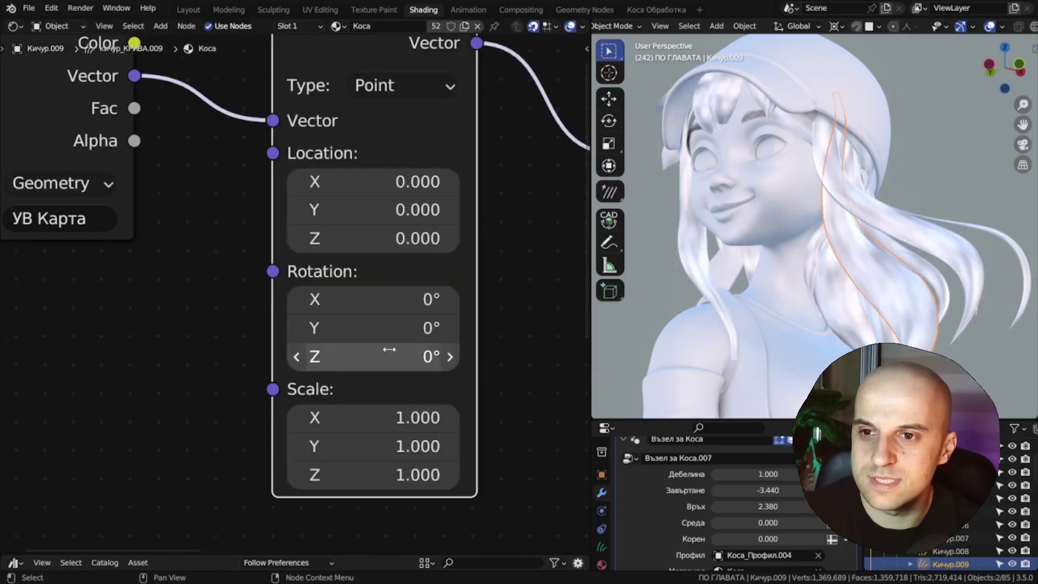
pyautogui.doubleClick(379, 418)
pyautogui.write('.01')
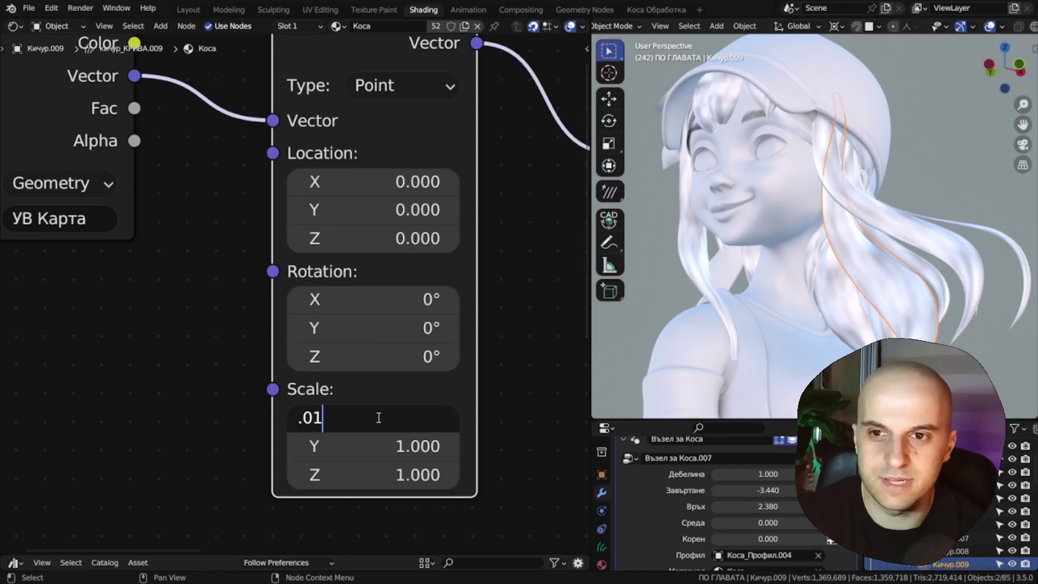
pyautogui.press('Return')
pyautogui.moveTo(759, 395); pyautogui.dragTo(834, 309, button='middle')
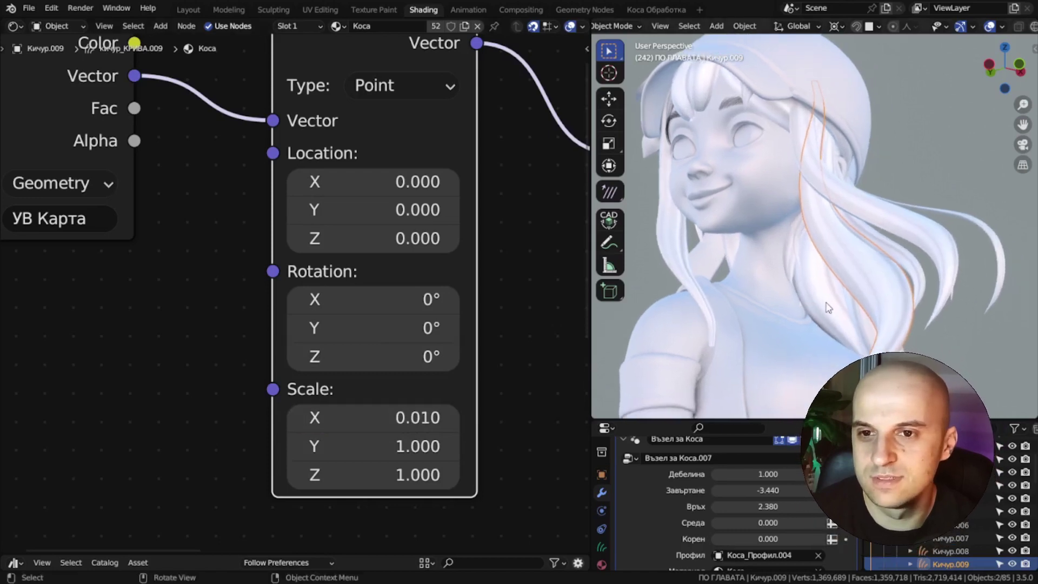
pyautogui.scroll(3, 834, 305)
pyautogui.scroll(-1, 466, 275)
pyautogui.scroll(-1, 466, 275)
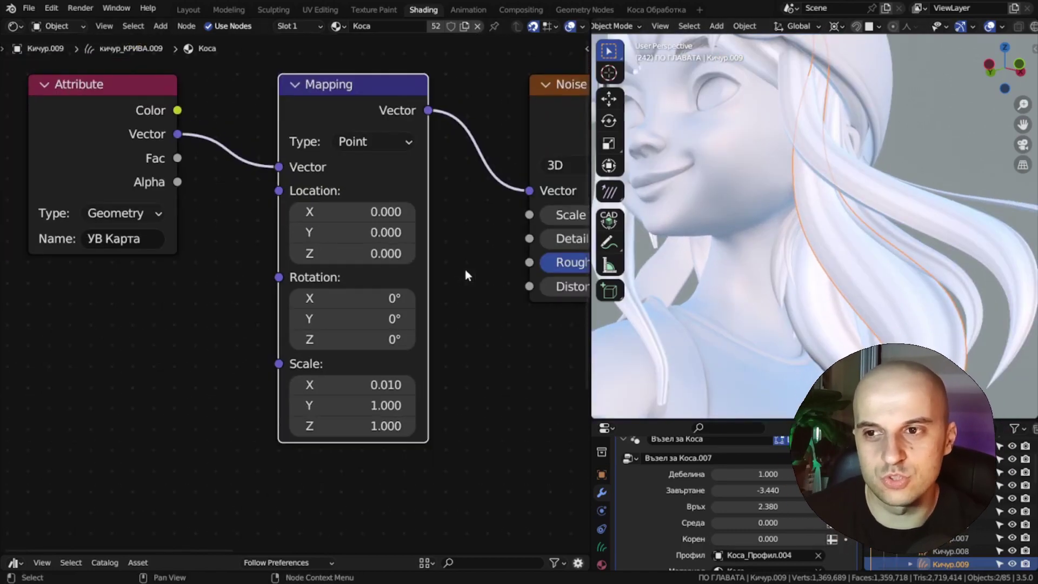
# Step: Set the Noise Texture's scale to 34 for finer streaks along the hair
pyautogui.moveTo(466, 273); pyautogui.dragTo(255, 278, button='middle')
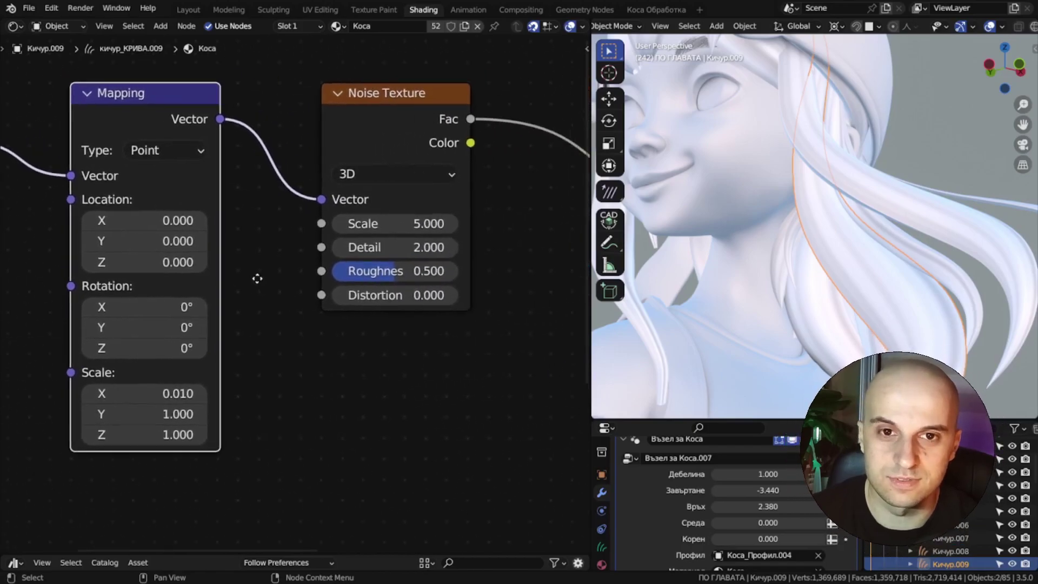
pyautogui.scroll(2, 400, 222)
pyautogui.moveTo(431, 213); pyautogui.dragTo(395, 305, button='middle')
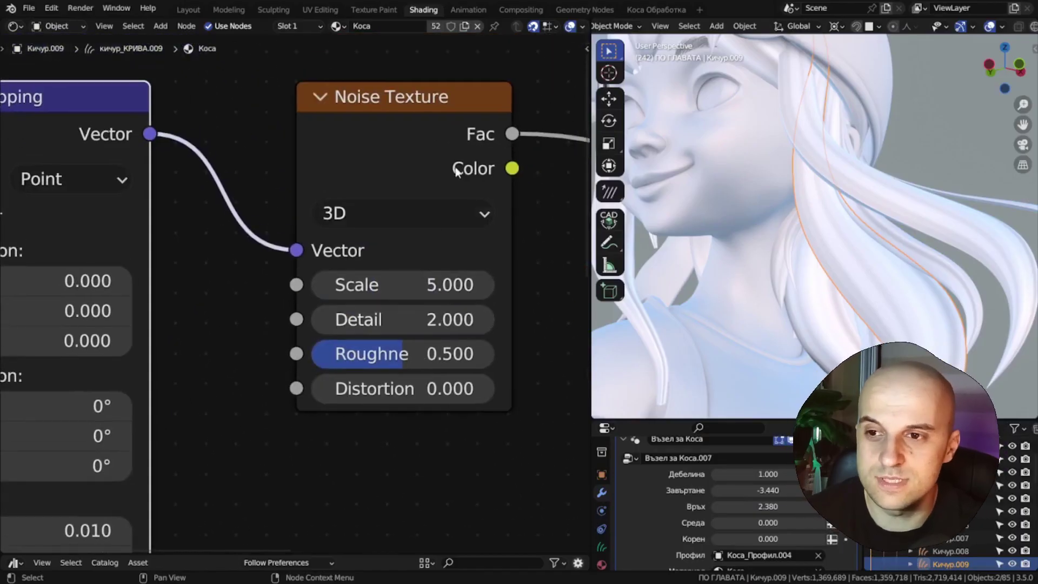
pyautogui.moveTo(398, 132); pyautogui.dragTo(396, 131)
pyautogui.moveTo(406, 285); pyautogui.dragTo(590, 285)
pyautogui.scroll(1, 880, 273)
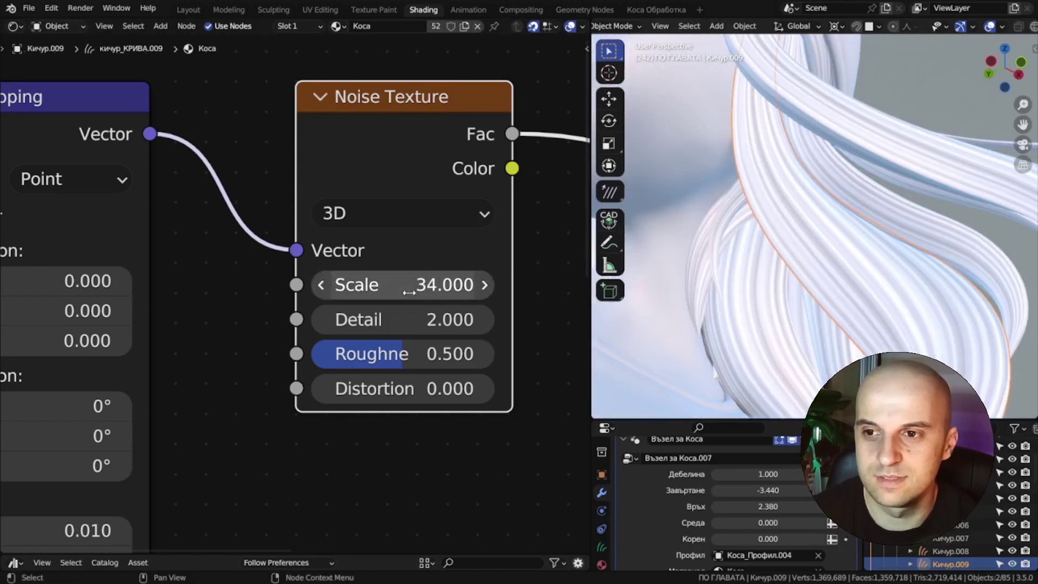
pyautogui.scroll(-3, 410, 291)
pyautogui.scroll(-13, 409, 291)
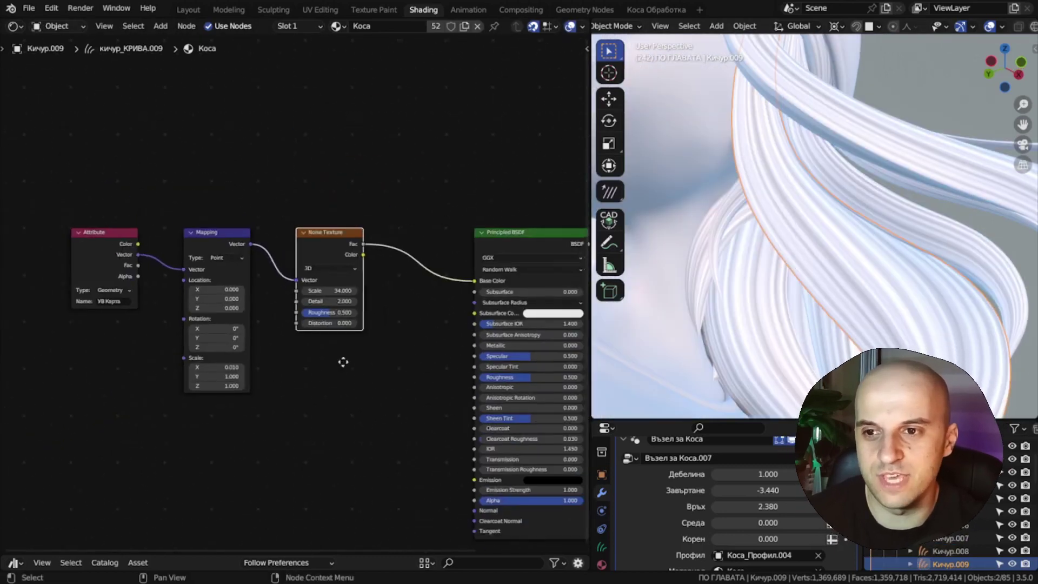
# Step: Tighten the spacing of the Attribute, Mapping and Noise Texture nodes and move them farther from the Principled BSDF
pyautogui.moveTo(376, 415); pyautogui.dragTo(435, 426, button='middle')
pyautogui.moveTo(436, 426); pyautogui.dragTo(177, 226)
pyautogui.press('s')
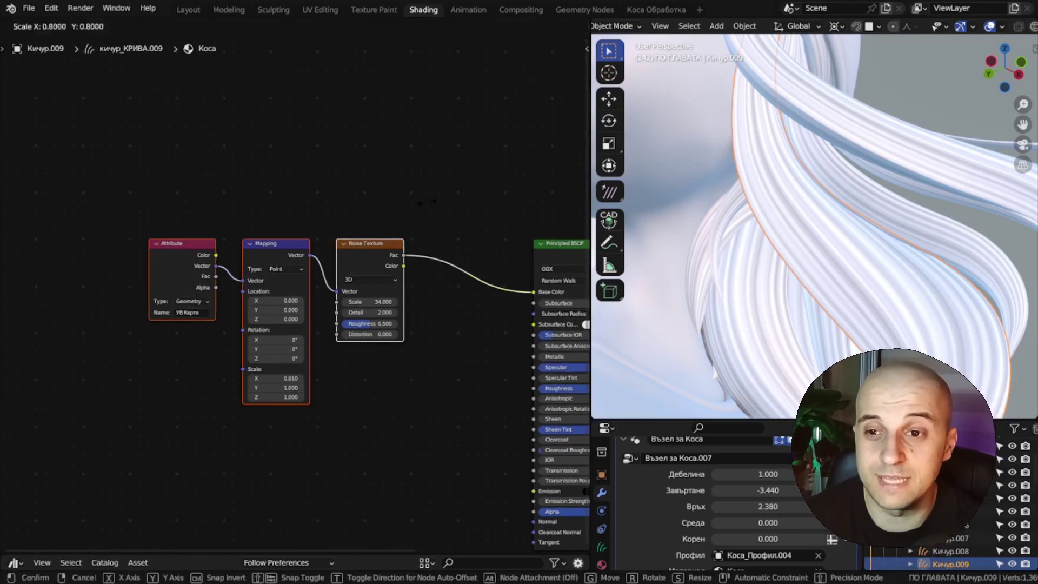
pyautogui.click(411, 202)
pyautogui.scroll(-4, 358, 357)
pyautogui.moveTo(358, 357); pyautogui.dragTo(423, 361, button='middle')
pyautogui.press('g')
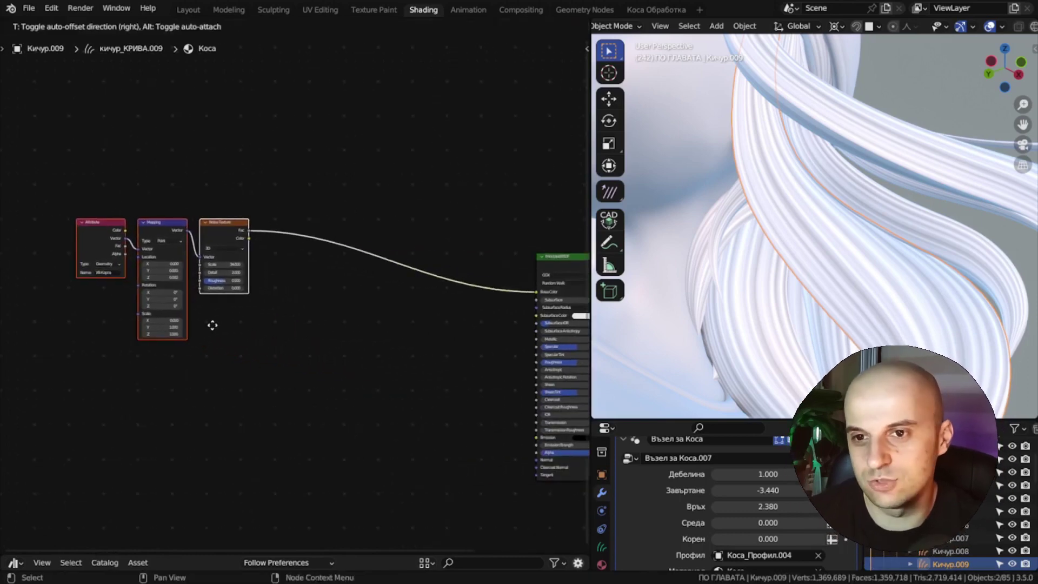
pyautogui.click(180, 317)
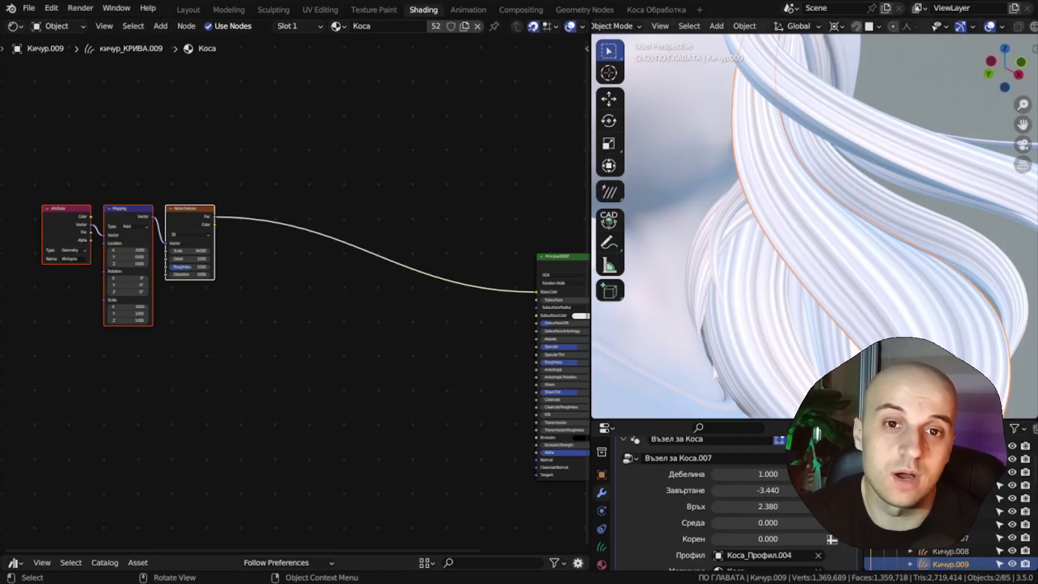
# Step: Group all the hair material's nodes except the Material Output into one node group
pyautogui.scroll(-5, 811, 216)
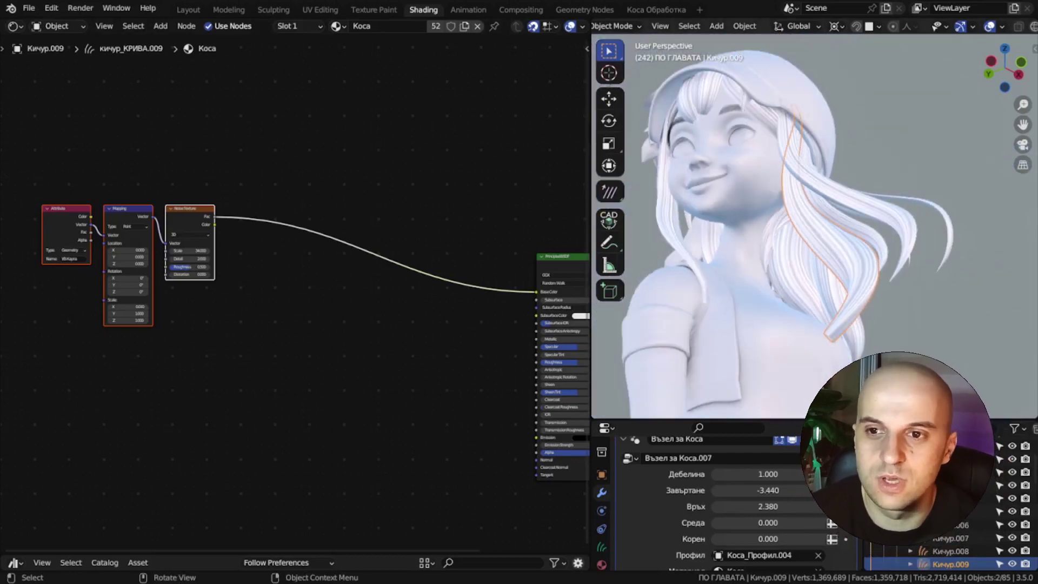
pyautogui.scroll(-2, 429, 316)
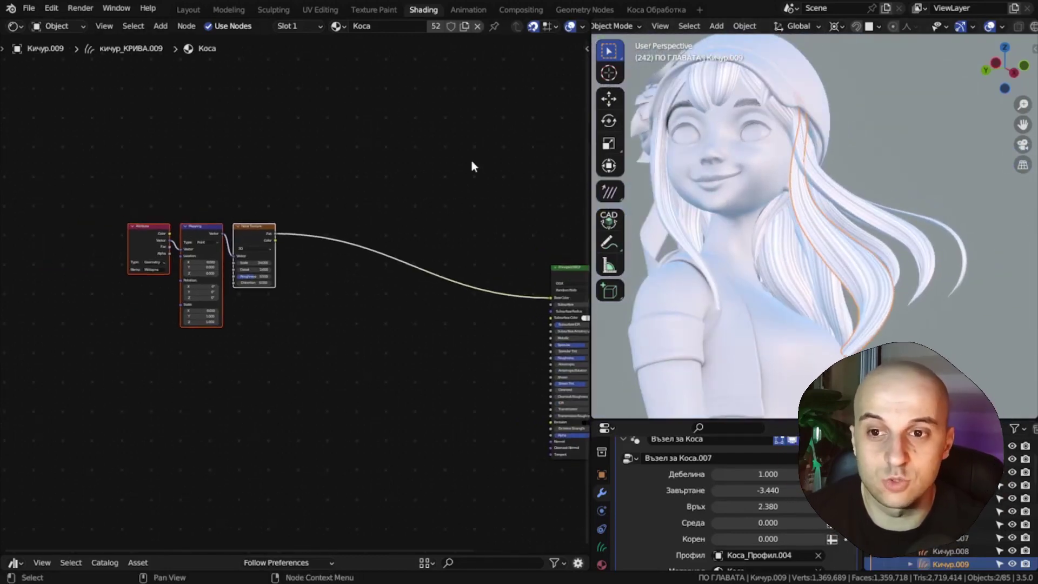
pyautogui.scroll(-3, 404, 248)
pyautogui.keyDown('ctrl'); pyautogui.hscroll(2, 400, 254); pyautogui.keyUp('ctrl')
pyautogui.moveTo(583, 186); pyautogui.dragTo(116, 452)
pyautogui.scroll(2, 474, 344)
pyautogui.moveTo(474, 344); pyautogui.dragTo(297, 356, button='middle')
pyautogui.keyDown('ctrl'); pyautogui.moveTo(297, 357); pyautogui.dragTo(428, 302, button='middle'); pyautogui.keyUp('ctrl')
pyautogui.keyDown('shift'); pyautogui.click(448, 280); pyautogui.keyUp('shift')
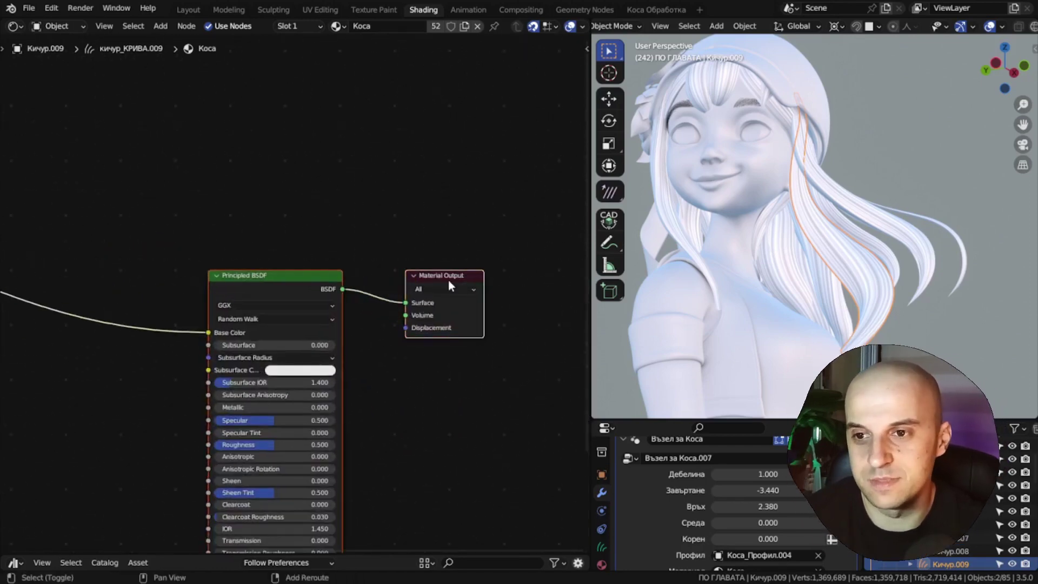
pyautogui.keyDown('shift'); pyautogui.click(449, 280); pyautogui.keyUp('shift')
pyautogui.keyDown('ctrl'); pyautogui.moveTo(455, 420); pyautogui.dragTo(393, 397, button='middle'); pyautogui.keyUp('ctrl')
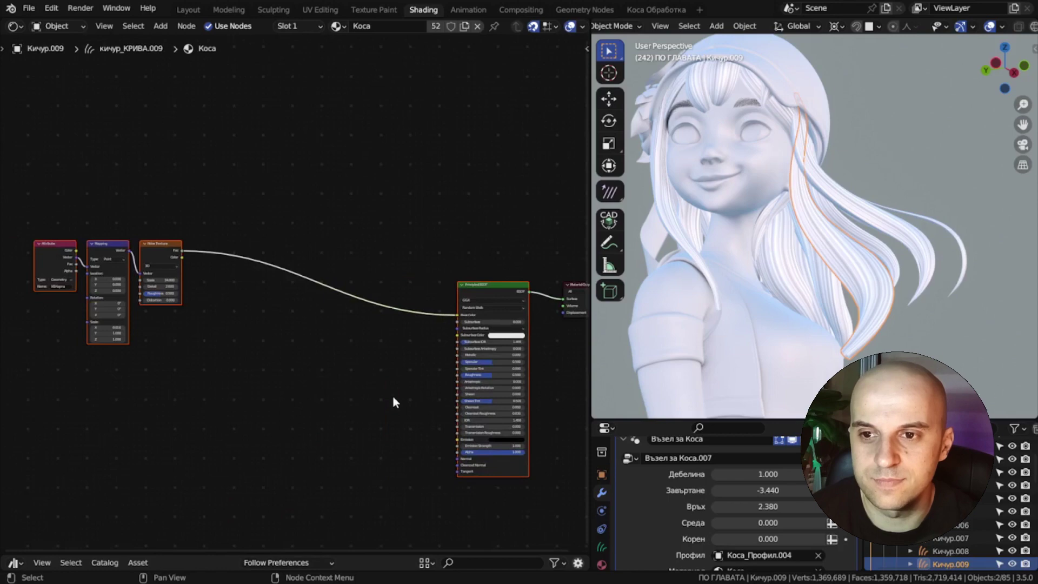
pyautogui.hotkey('ctrl', 'g')
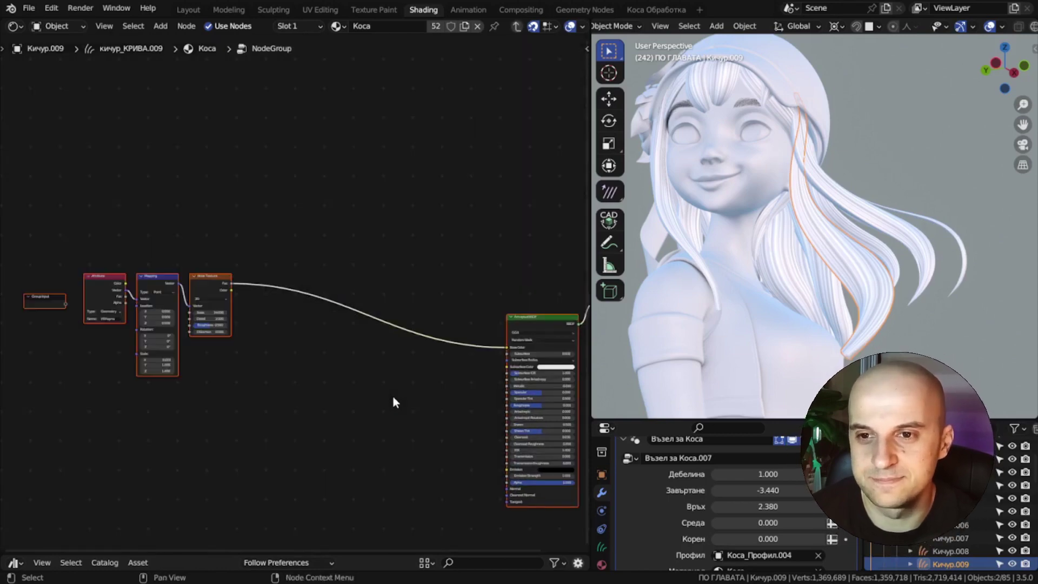
# Step: Leave the new node group and rename it as Stylized Hair Shader
pyautogui.press('Tab')
pyautogui.scroll(4, 274, 279)
pyautogui.scroll(4, 438, 357)
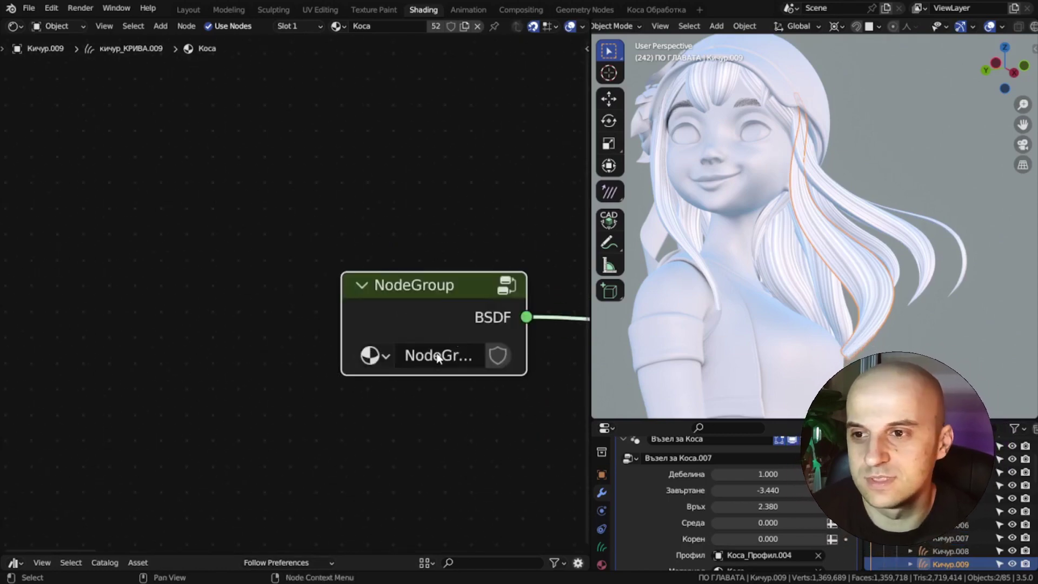
pyautogui.moveTo(306, 313); pyautogui.dragTo(229, 302, button='middle')
pyautogui.press('n')
pyautogui.click(521, 162)
pyautogui.write('Stylized')
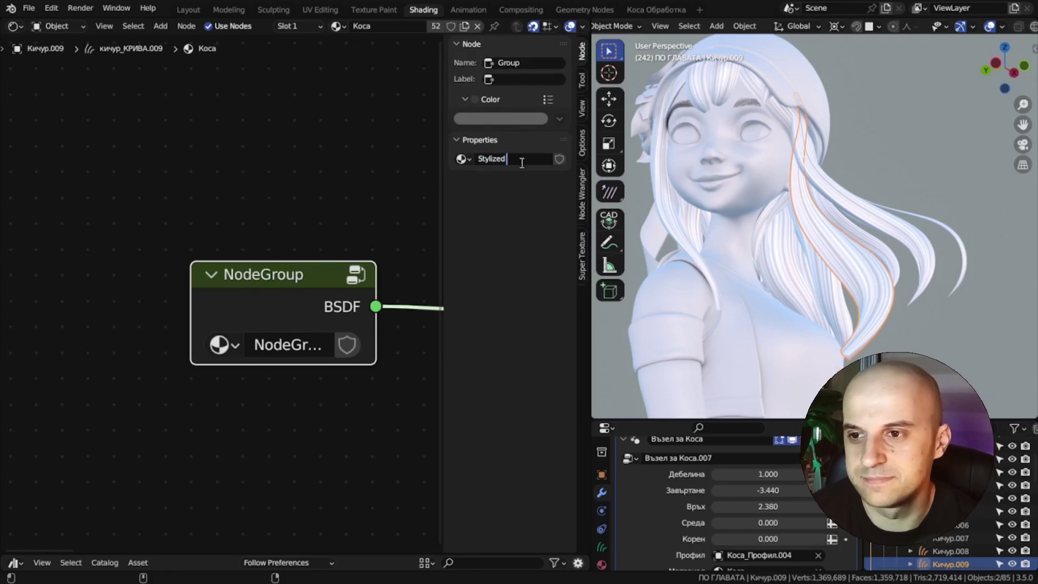
pyautogui.write(' Hair Shader')
pyautogui.press('Return')
pyautogui.press('n')
# Step: Inside the Stylized Hair Shader group, expose the Noise Texture's Scale as a group input
pyautogui.press('Tab')
pyautogui.scroll(2, 423, 291)
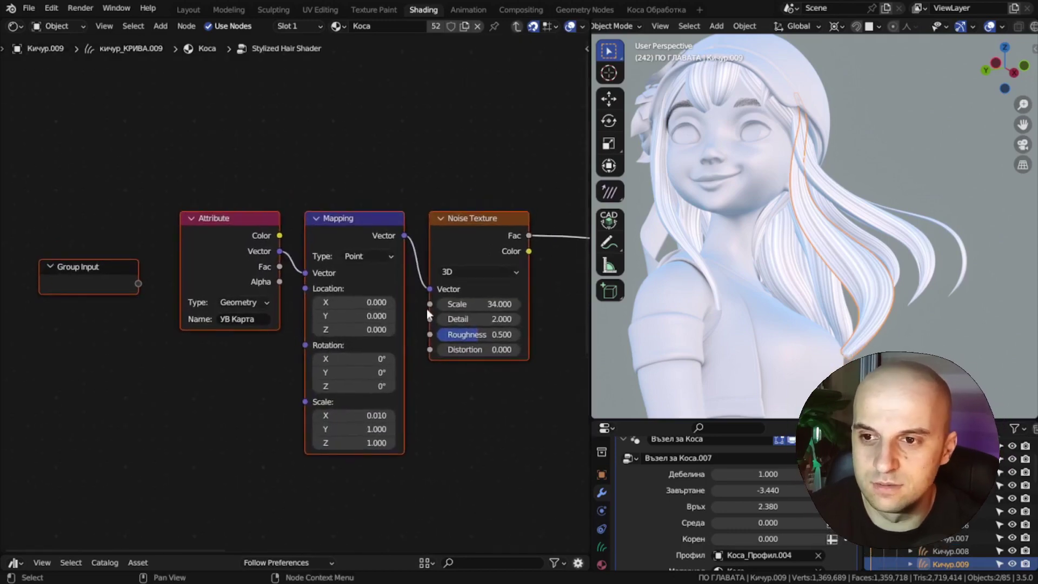
pyautogui.moveTo(429, 305); pyautogui.dragTo(365, 228)
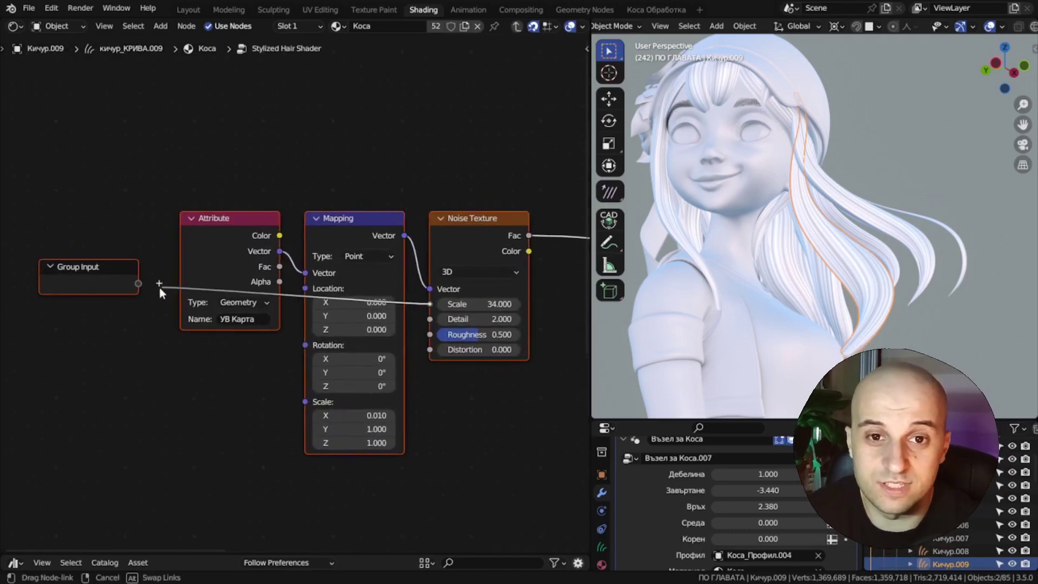
pyautogui.moveTo(140, 285); pyautogui.dragTo(140, 285)
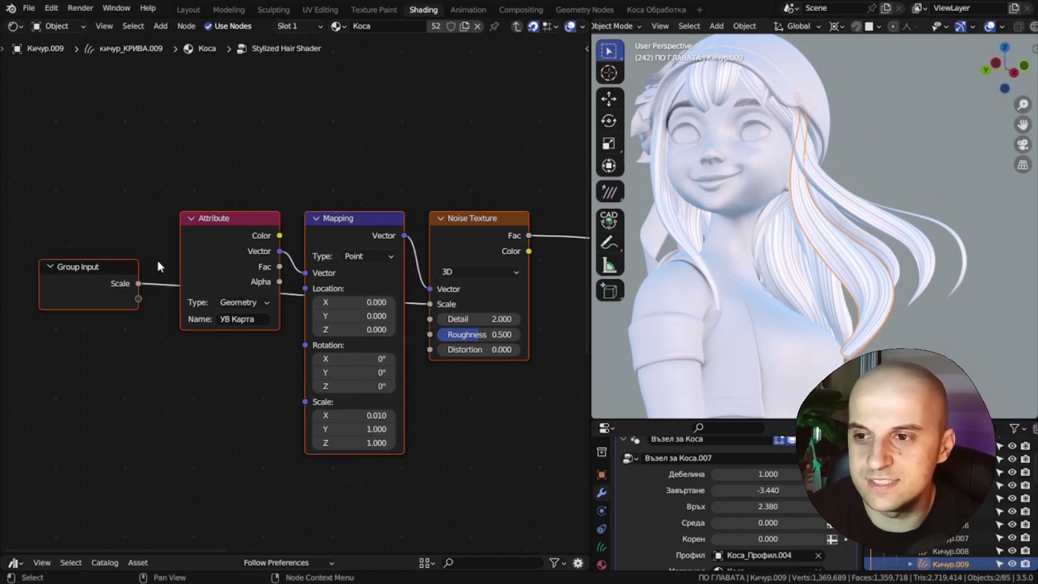
# Step: Rename the Stylized Hair Shader group's Scale input as Noise Scale
pyautogui.press('n')
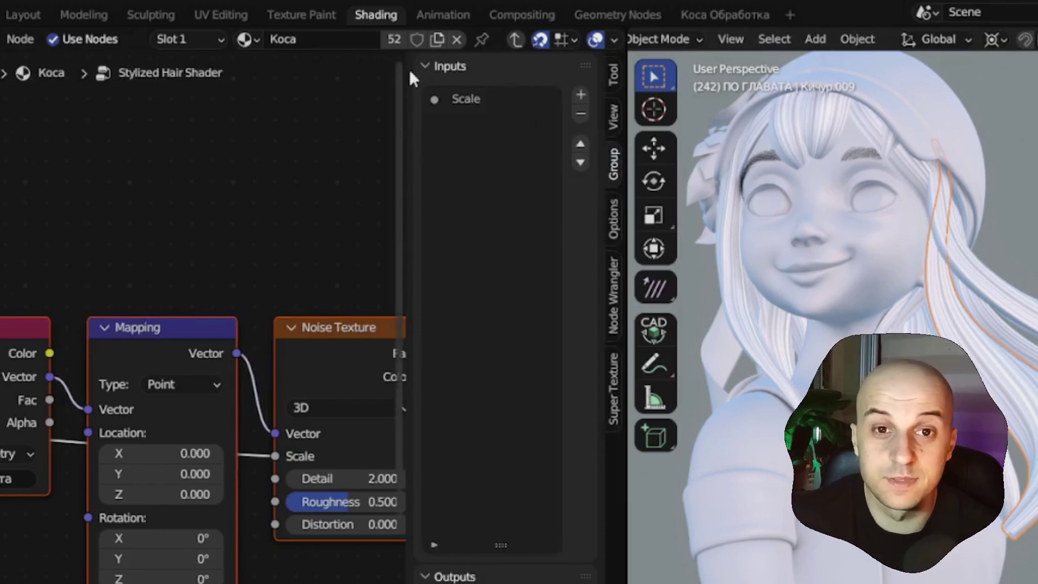
pyautogui.press('Tab')
pyautogui.scroll(3, 258, 338)
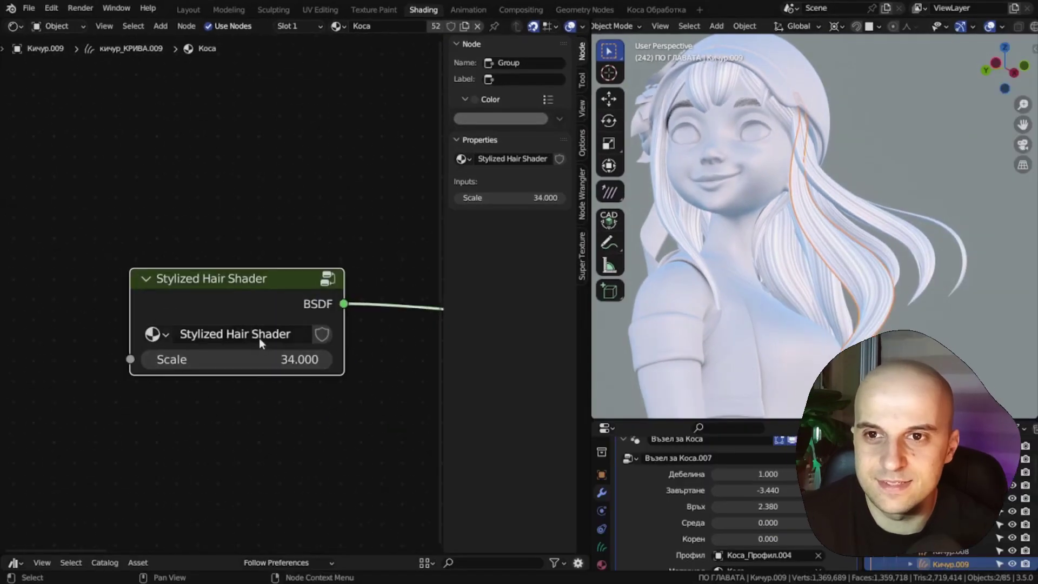
pyautogui.moveTo(131, 359); pyautogui.dragTo(196, 319)
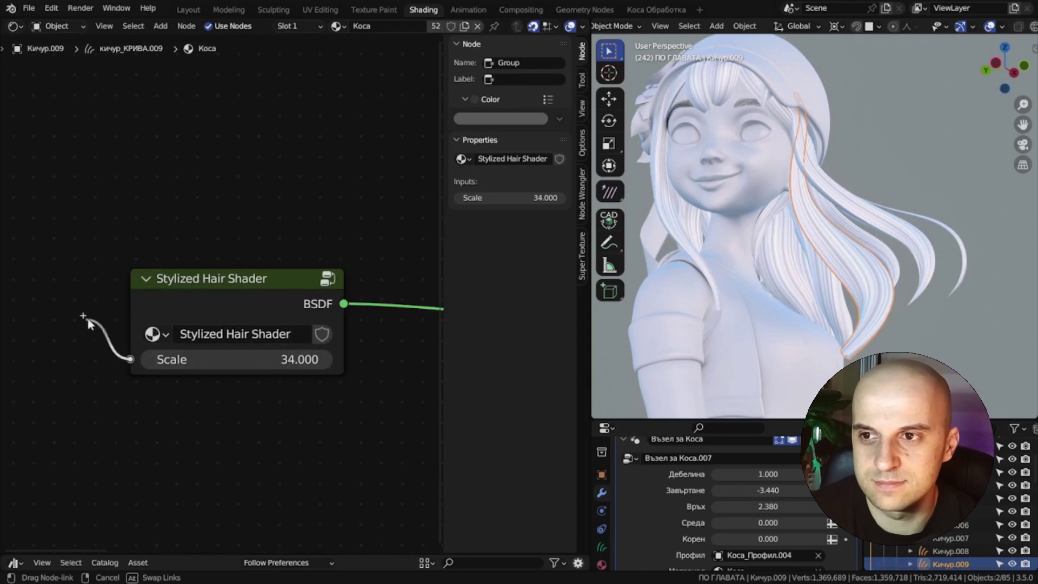
pyautogui.press('Tab')
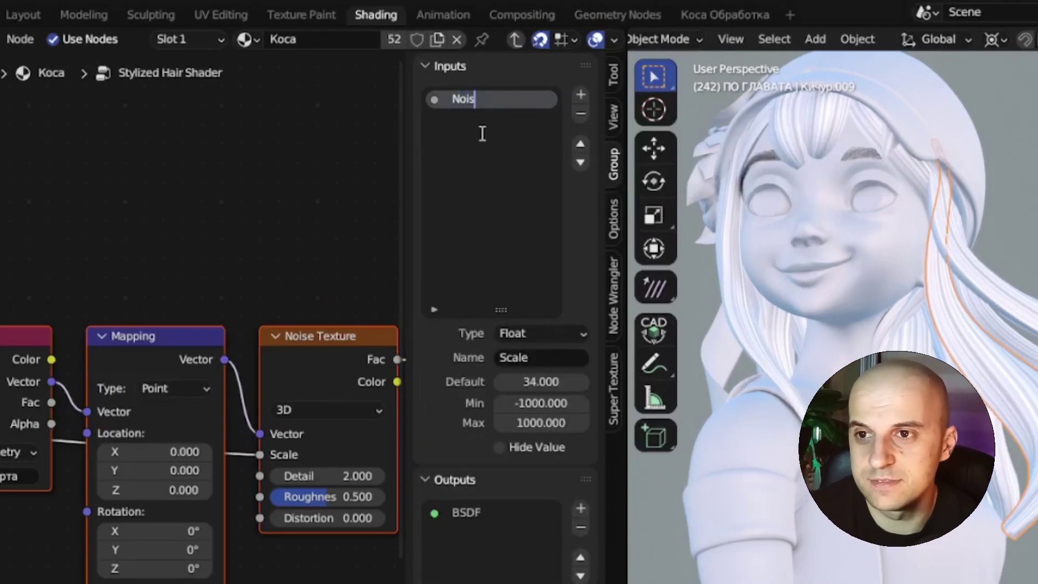
pyautogui.press('Return')
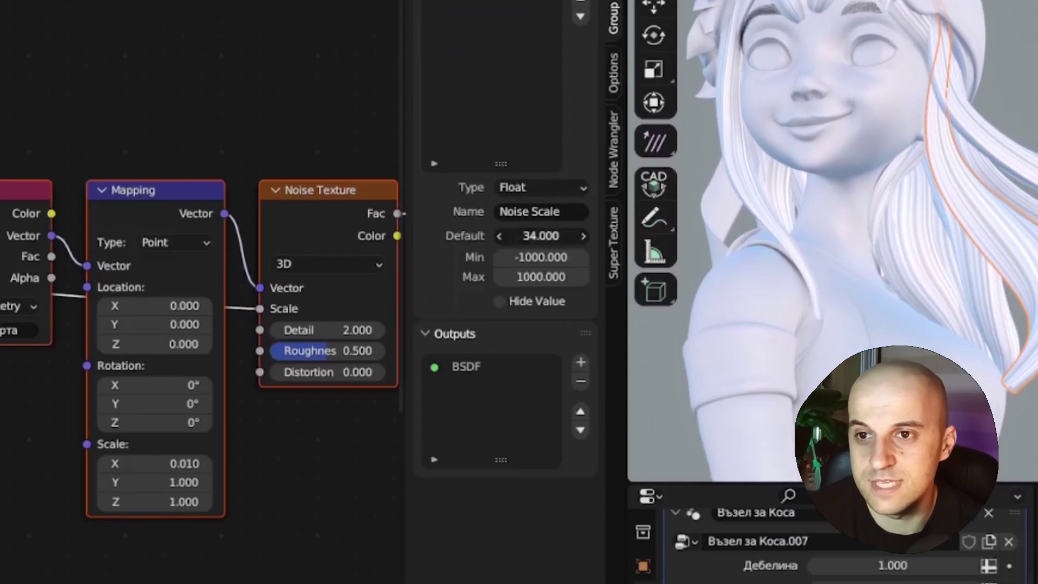
# Step: Set the Noise Scale input's default to 1, its minimum to 0 and its maximum to 1000
pyautogui.write('1')
pyautogui.press('Return')
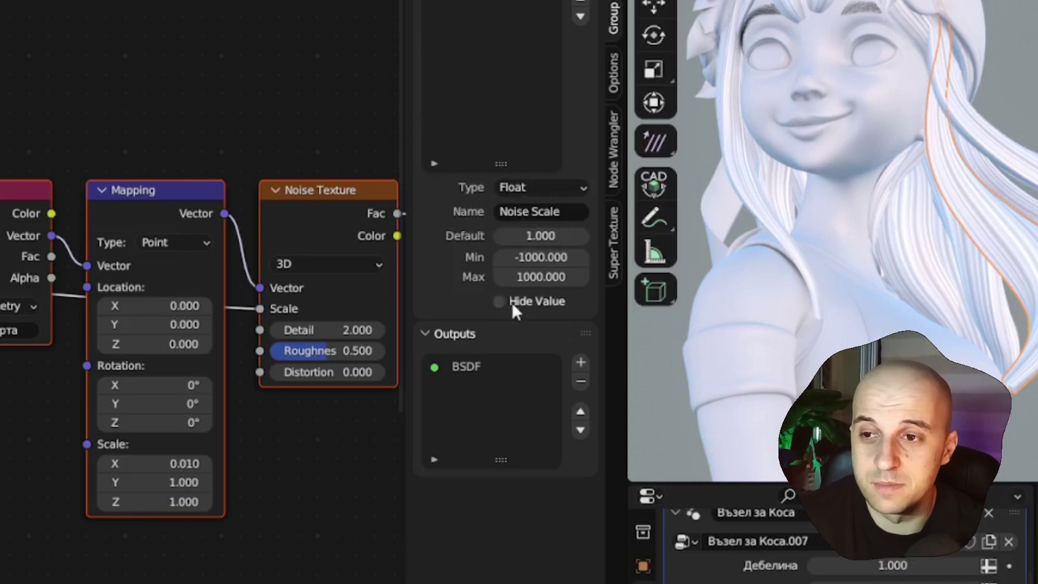
pyautogui.click(566, 256)
pyautogui.press('Return')
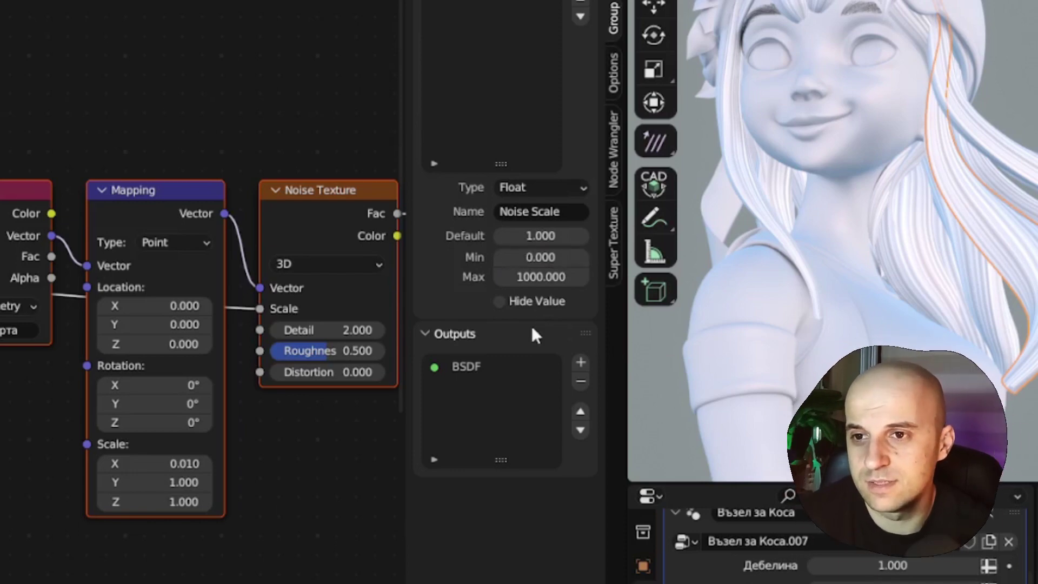
pyautogui.click(533, 277)
pyautogui.write('1000')
pyautogui.press('Return')
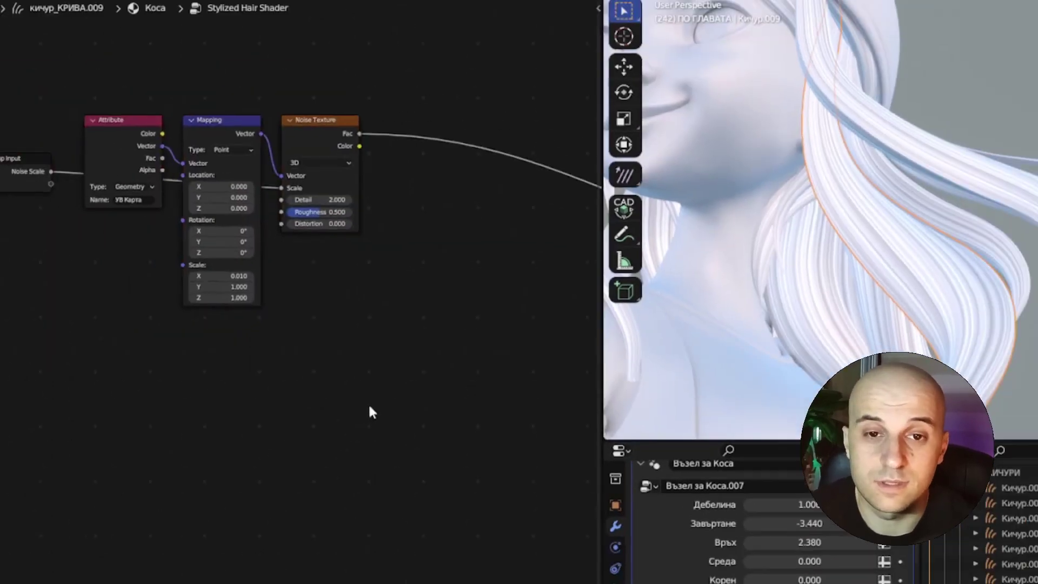
# Step: Add a Gradient Texture node below the Noise Texture and keep its type as Linear
pyautogui.hotkey('shift', 'a')
pyautogui.write('gradi')
pyautogui.press('Return')
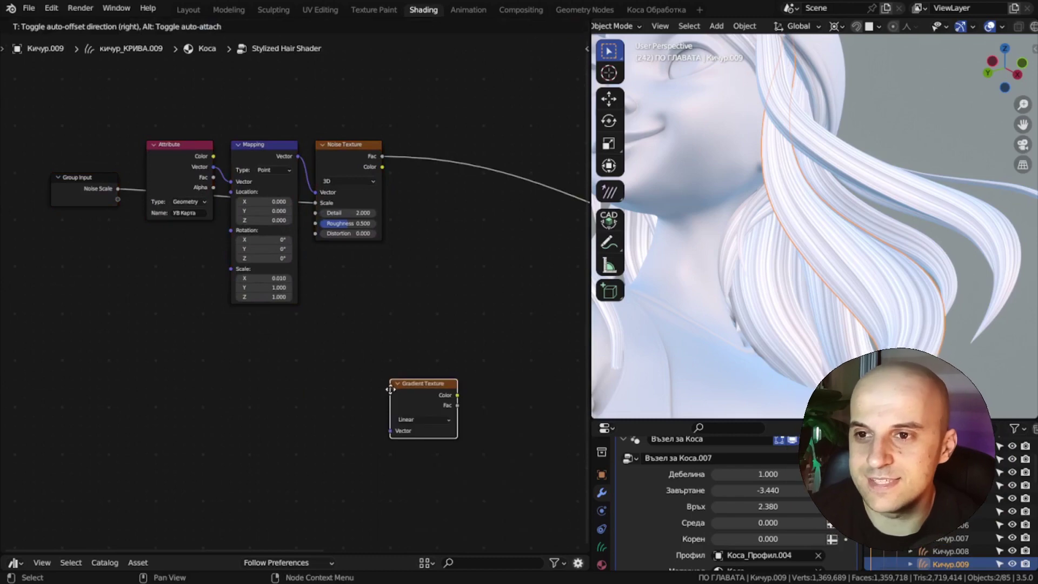
pyautogui.click(318, 349)
pyautogui.scroll(3, 318, 349)
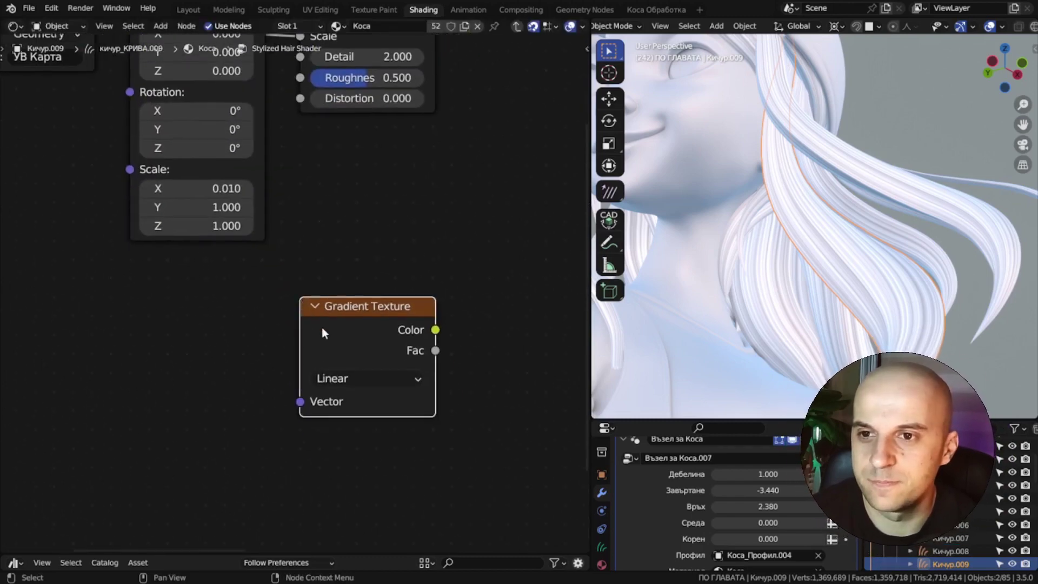
pyautogui.click(335, 379)
pyautogui.click(349, 401)
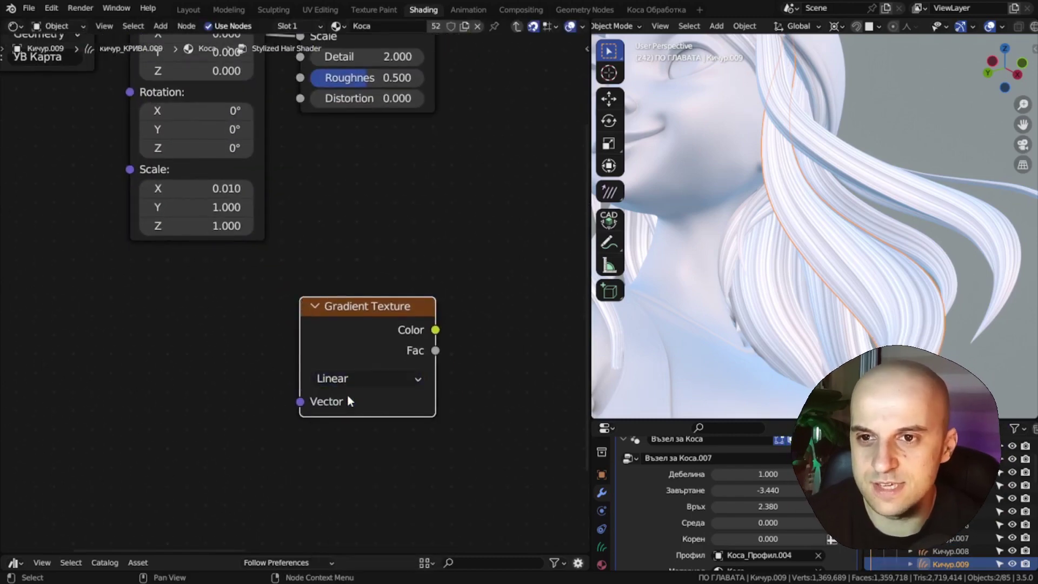
# Step: Preview the Gradient Texture on the hair and feed its Vector input from the Attribute node's Vector output
pyautogui.keyDown('ctrl'); pyautogui.keyDown('shift'); pyautogui.click(348, 400); pyautogui.keyUp('shift'); pyautogui.keyUp('ctrl')
pyautogui.moveTo(757, 313); pyautogui.dragTo(734, 318, button='middle')
pyautogui.scroll(-3, 259, 382)
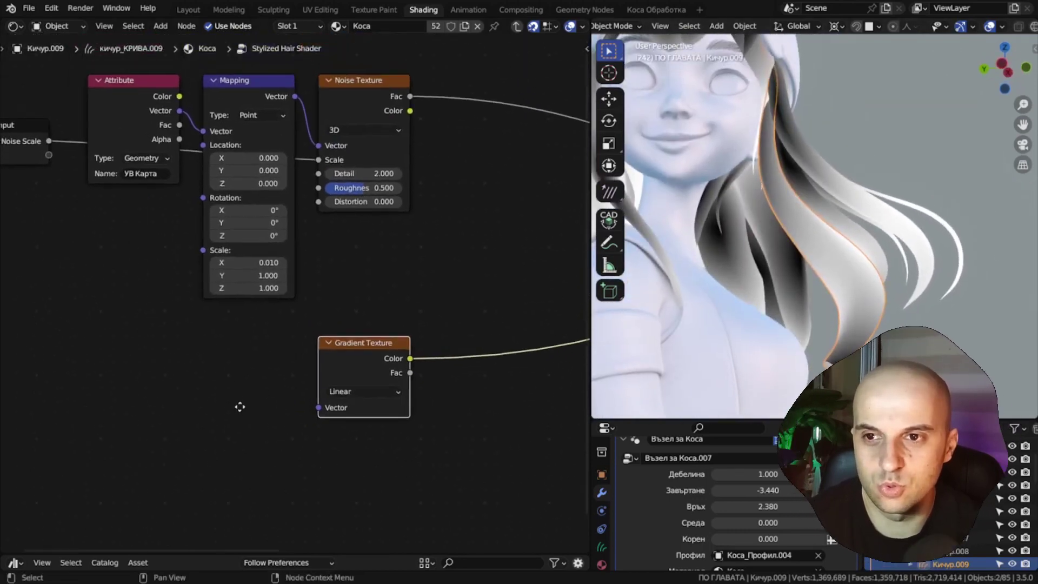
pyautogui.moveTo(179, 110); pyautogui.dragTo(320, 407)
pyautogui.scroll(5, 788, 247)
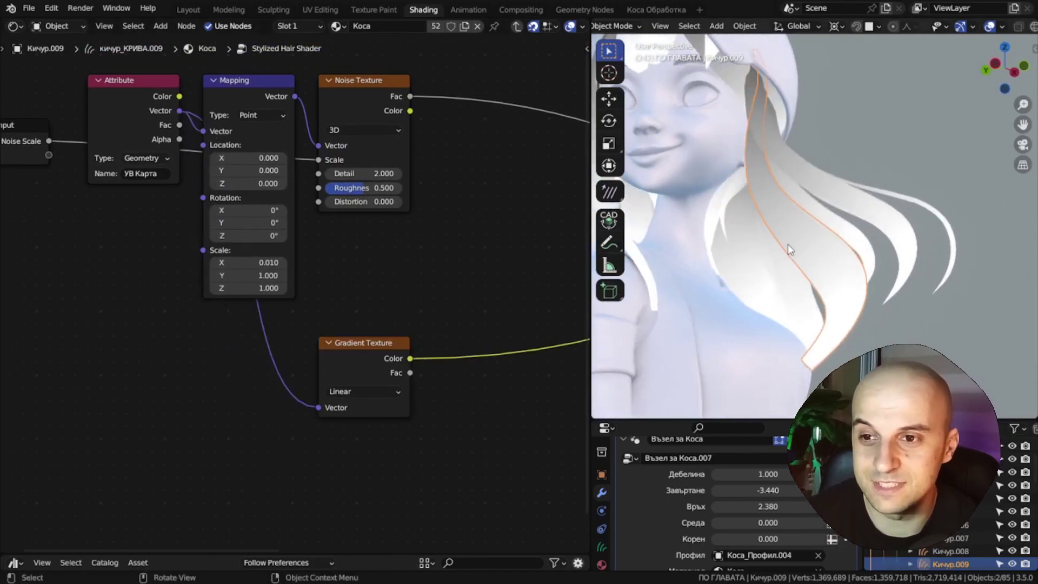
# Step: Isolate the hair strand in the viewport and set X location to -0.140 on the Mapping node feeding the Gradient Texture
pyautogui.press('KP_Divide')
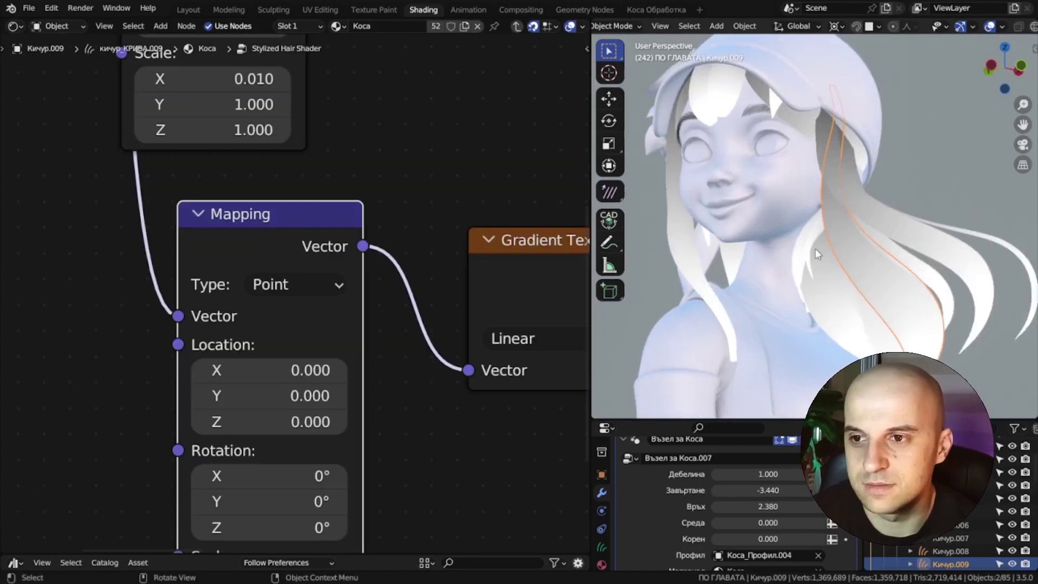
pyautogui.press('KP_Divide')
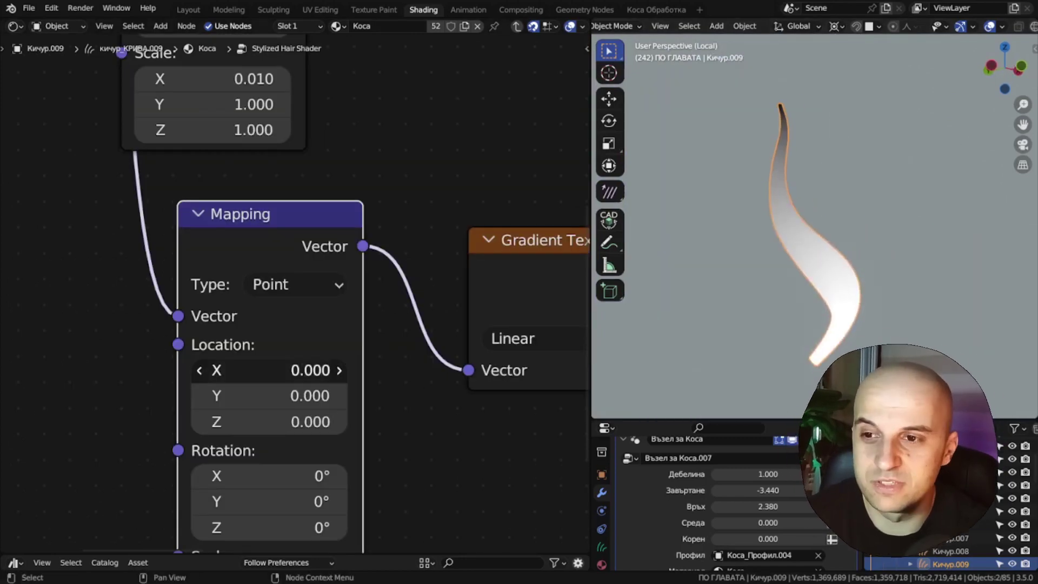
pyautogui.moveTo(280, 370)
pyautogui.mouseDown()
pyautogui.moveTo(301, 370)
pyautogui.moveTo(202, 369)
pyautogui.moveTo(287, 370)
pyautogui.moveTo(209, 370)
pyautogui.moveTo(265, 370)
pyautogui.mouseUp()
pyautogui.moveTo(371, 374); pyautogui.dragTo(484, 304, button='middle')
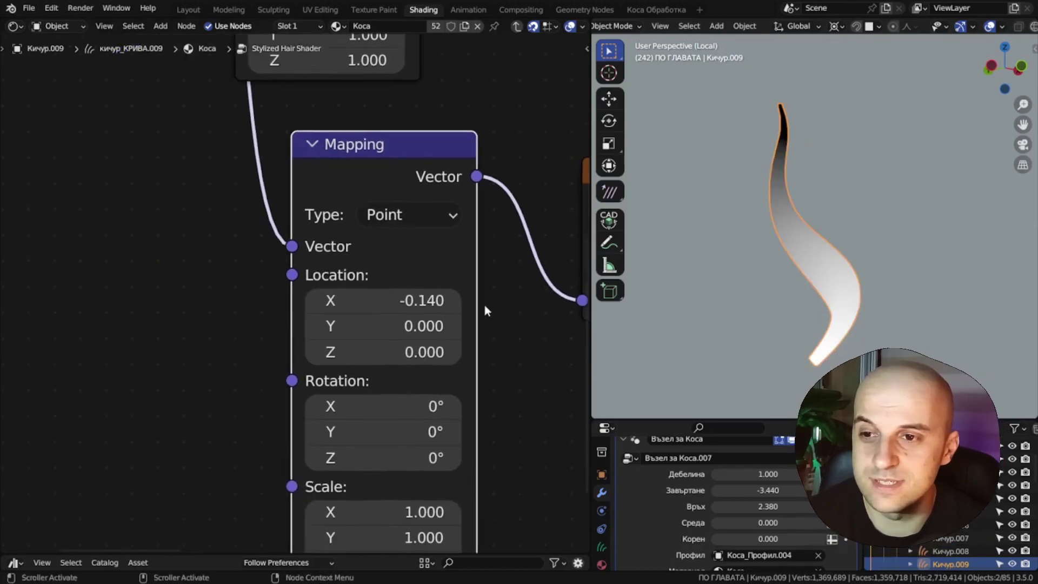
pyautogui.scroll(2, 484, 305)
# Step: Add a Combine XYZ node that drives the Location of the Gradient Texture's Mapping node
pyautogui.moveTo(292, 272); pyautogui.dragTo(161, 261)
pyautogui.scroll(-1, 161, 261)
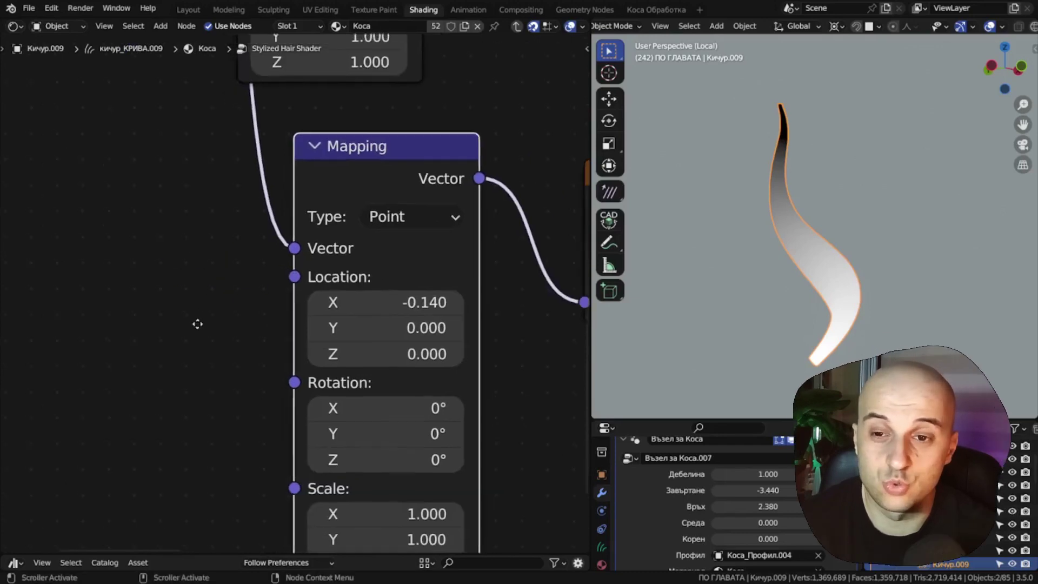
pyautogui.moveTo(196, 324); pyautogui.dragTo(244, 355, button='middle')
pyautogui.moveTo(329, 308); pyautogui.dragTo(210, 349)
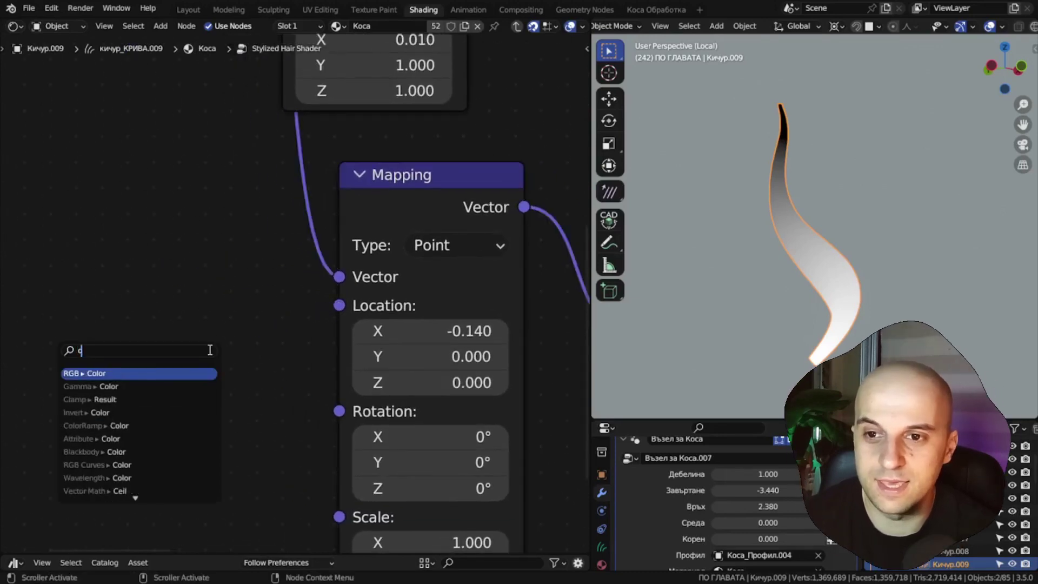
pyautogui.write('combi')
pyautogui.press('Return')
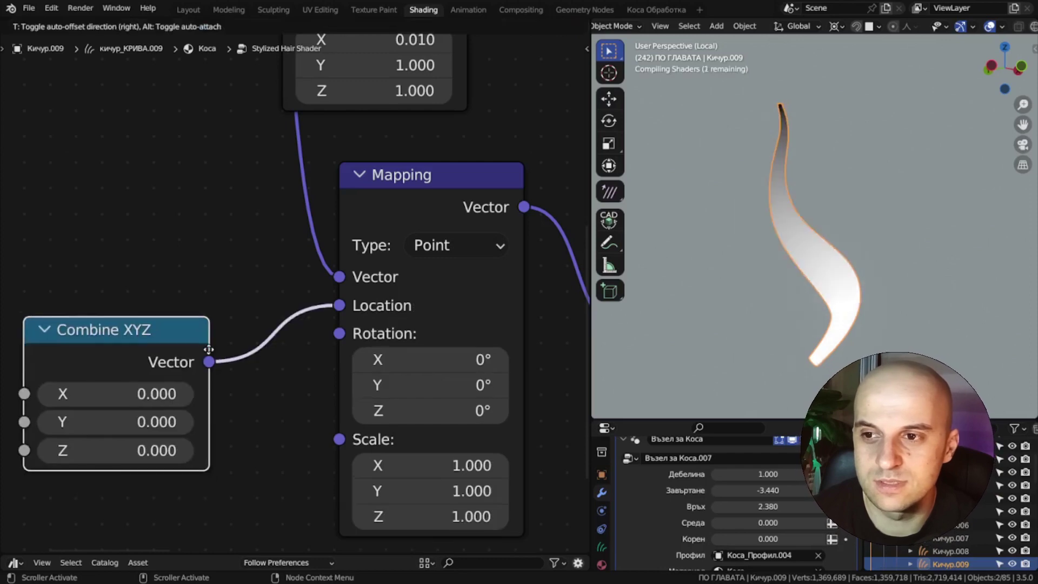
pyautogui.click(233, 282)
# Step: Expose the Combine XYZ's X value as a group input named Gradient
pyautogui.scroll(-3, 232, 283)
pyautogui.moveTo(175, 308); pyautogui.dragTo(334, 316, button='middle')
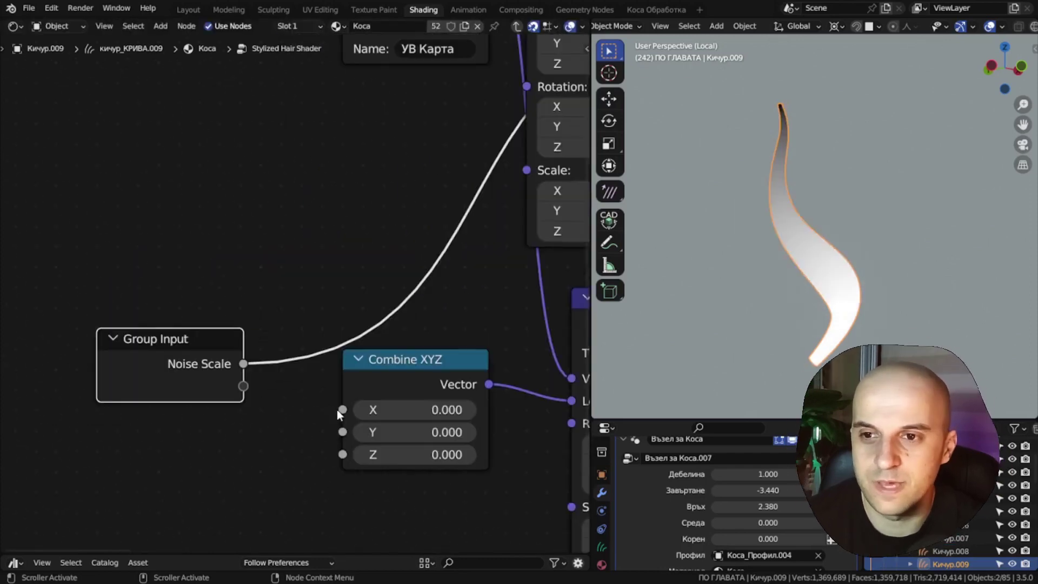
pyautogui.moveTo(342, 409); pyautogui.dragTo(244, 387)
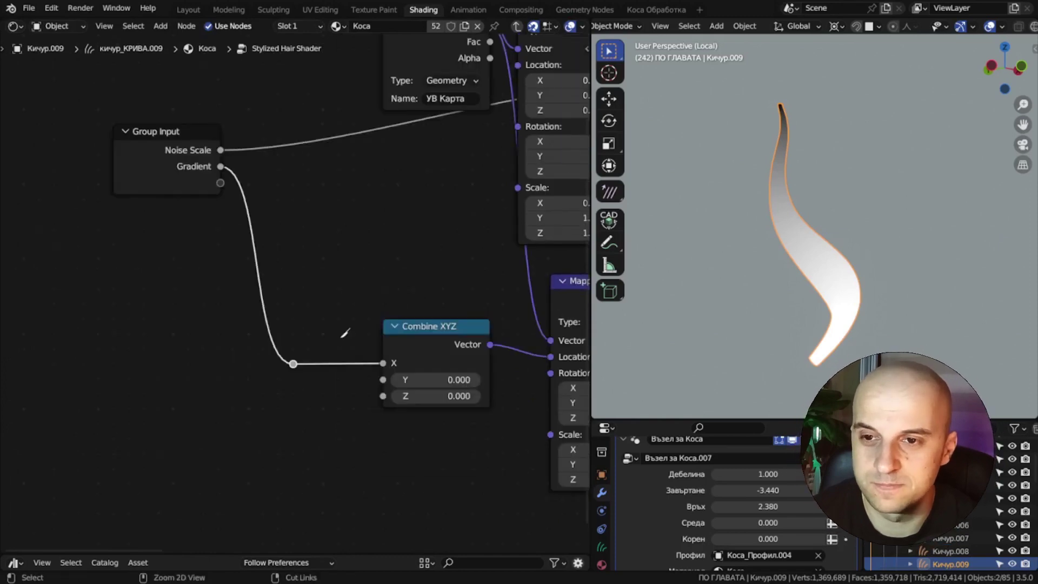
# Step: Detach the Gradient link from the Combine XYZ node and adjust its X to -0.120
pyautogui.moveTo(378, 368); pyautogui.dragTo(361, 368, button='middle')
pyautogui.scroll(1, 346, 367)
pyautogui.moveTo(344, 367); pyautogui.dragTo(411, 368)
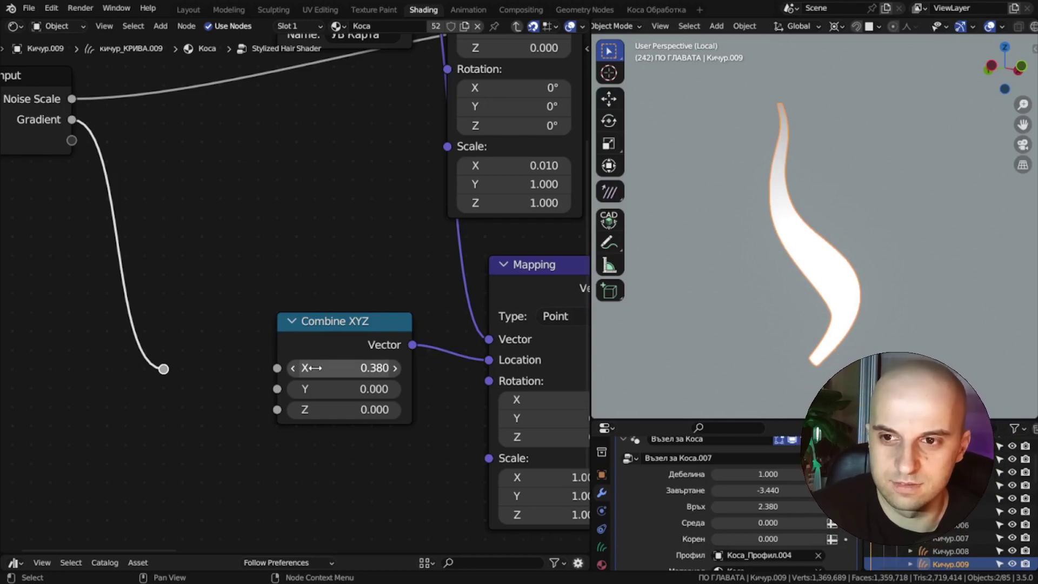
pyautogui.moveTo(767, 269); pyautogui.dragTo(795, 292, button='middle')
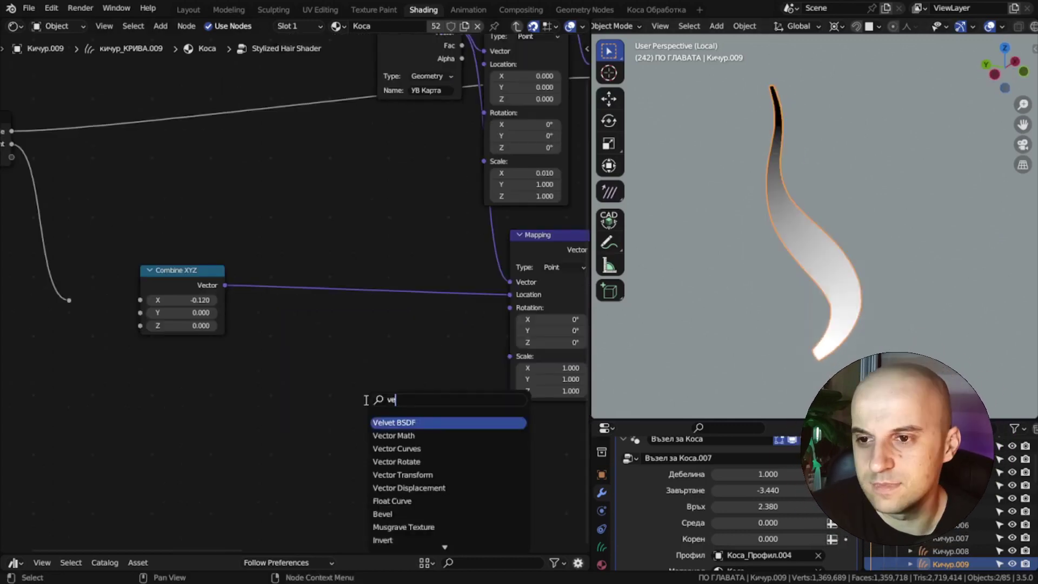
# Step: Insert a Vector Math node set to Subtract between Combine XYZ and Mapping, with Combine XYZ feeding its second vector
pyautogui.write('ctor')
pyautogui.press('Return')
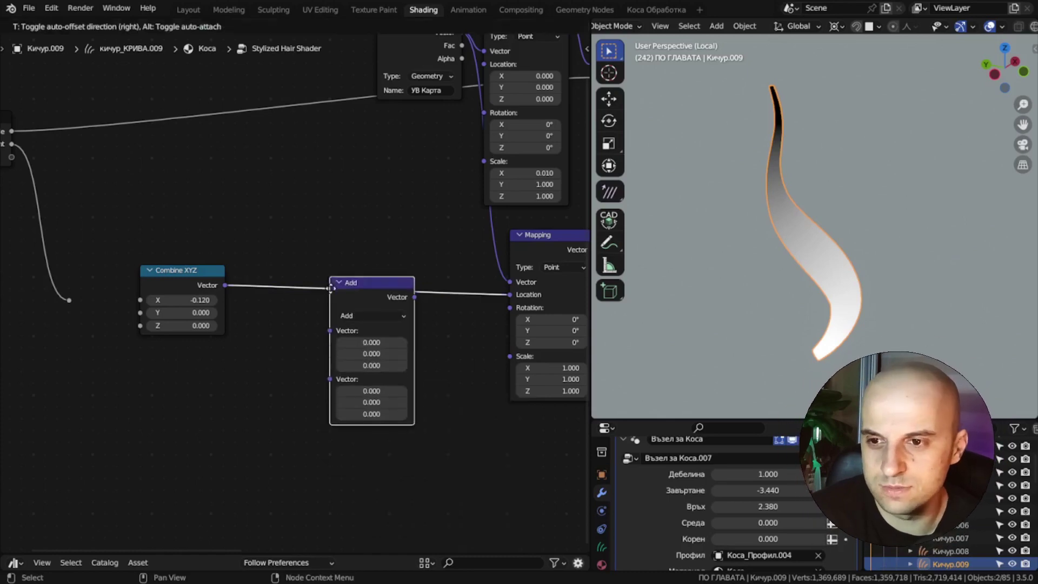
pyautogui.click(331, 270)
pyautogui.scroll(2, 324, 298)
pyautogui.moveTo(346, 313)
pyautogui.mouseDown()
pyautogui.moveTo(335, 316)
pyautogui.moveTo(347, 332)
pyautogui.mouseUp()
pyautogui.click(401, 294)
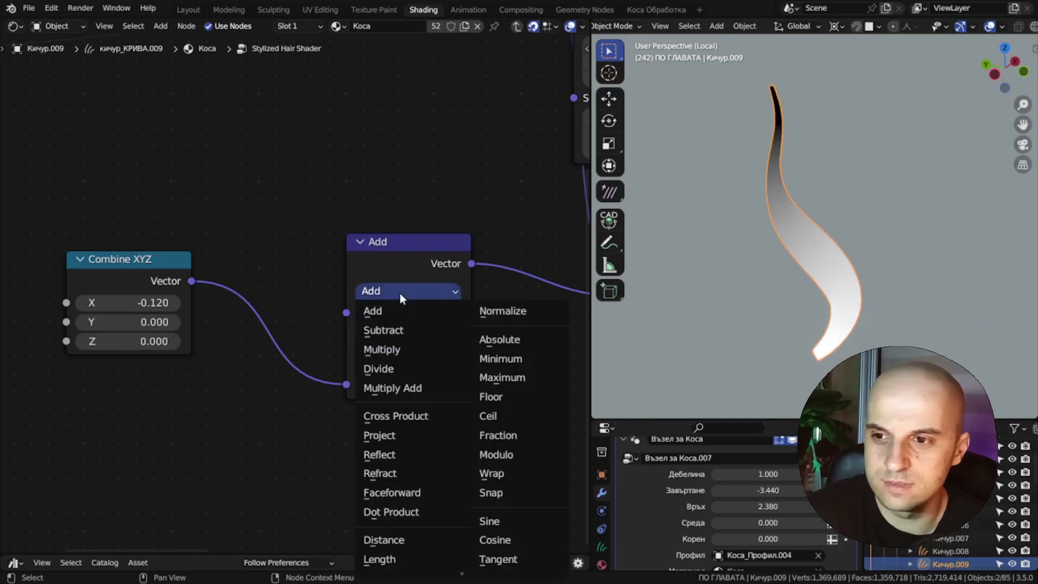
pyautogui.click(382, 330)
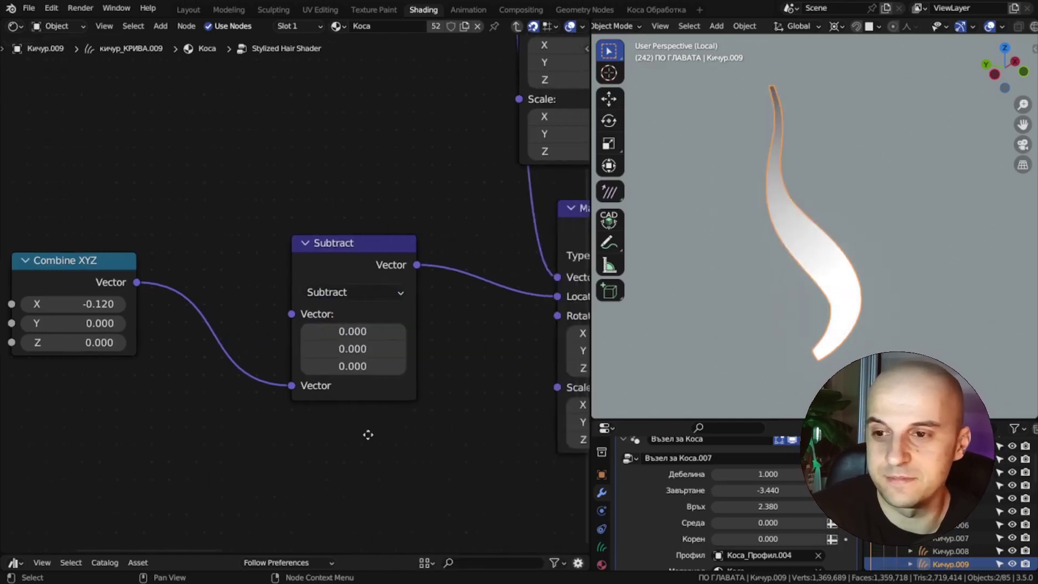
# Step: Set the Combine XYZ node's X back to 0.000
pyautogui.moveTo(368, 435); pyautogui.dragTo(297, 428, button='middle')
pyautogui.scroll(-1, 425, 354)
pyautogui.moveTo(345, 386); pyautogui.dragTo(565, 398, button='middle')
pyautogui.scroll(4, 401, 349)
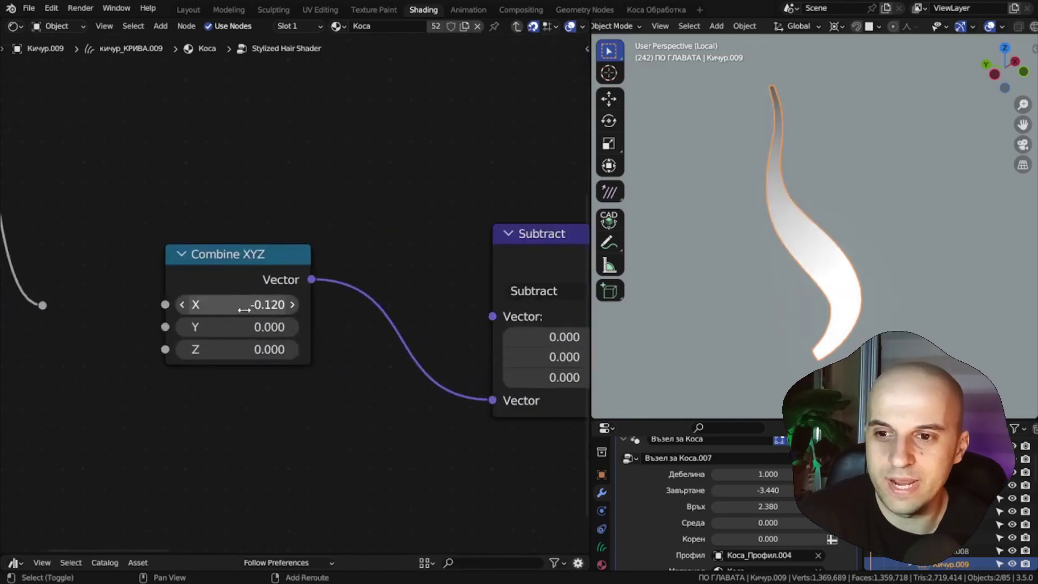
pyautogui.keyDown('shift'); pyautogui.moveTo(243, 306); pyautogui.dragTo(379, 305); pyautogui.keyUp('shift')
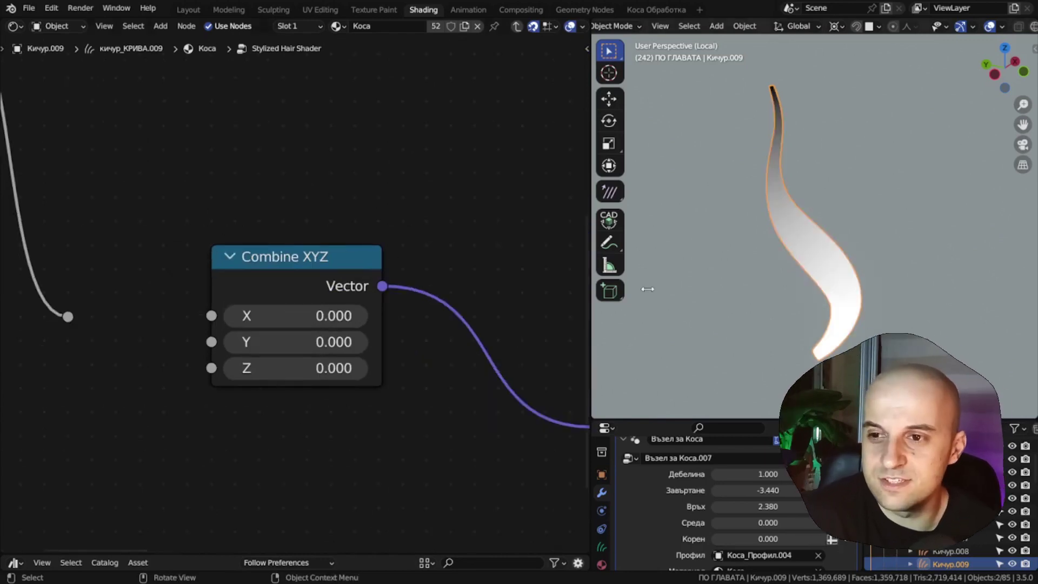
# Step: Set the X component of the Subtract node's first vector to 1
pyautogui.moveTo(746, 206); pyautogui.dragTo(751, 229, button='middle')
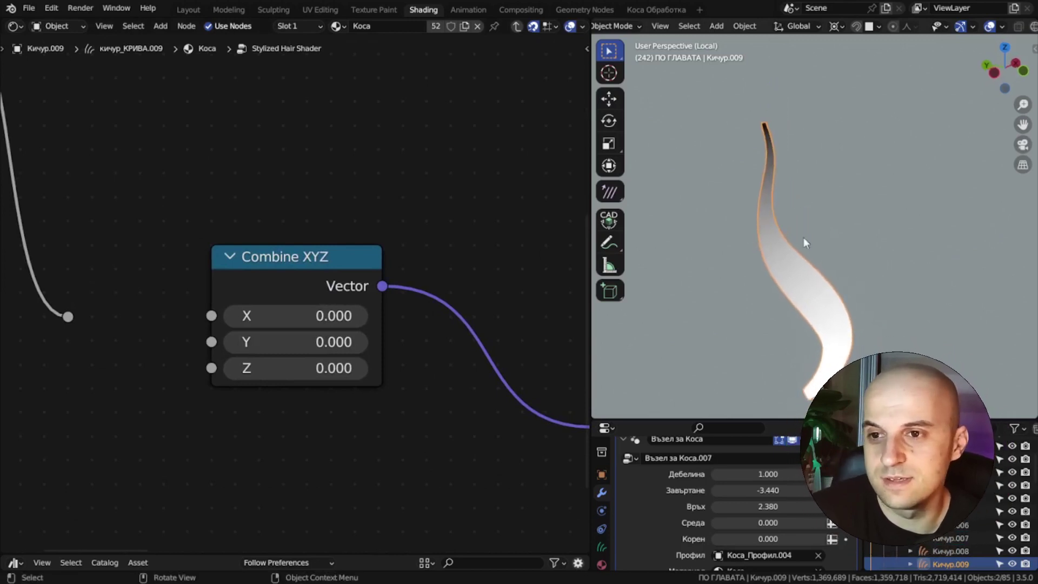
pyautogui.scroll(1, 872, 323)
pyautogui.keyDown('shift'); pyautogui.moveTo(872, 334); pyautogui.dragTo(857, 270, button='middle'); pyautogui.keyUp('shift')
pyautogui.scroll(-3, 449, 390)
pyautogui.moveTo(487, 392); pyautogui.dragTo(299, 387, button='middle')
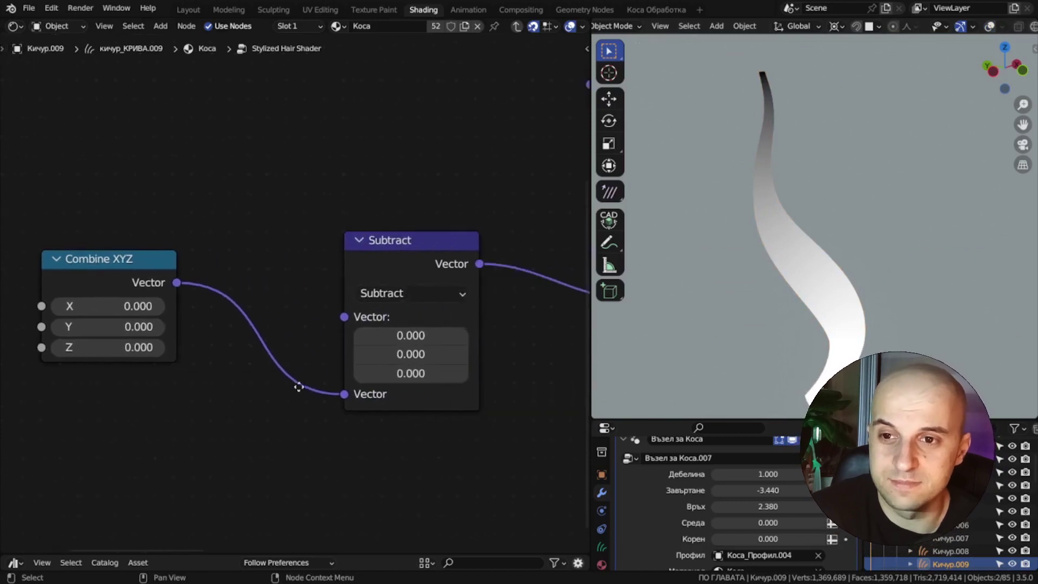
pyautogui.scroll(4, 299, 388)
pyautogui.moveTo(441, 380); pyautogui.dragTo(338, 378, button='middle')
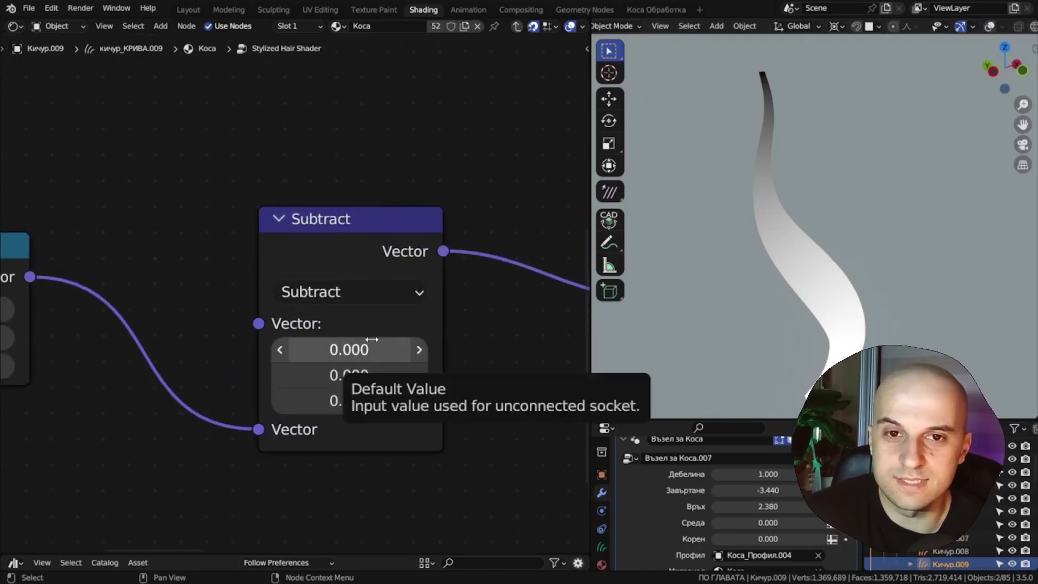
pyautogui.scroll(3, 765, 78)
pyautogui.moveTo(371, 342); pyautogui.dragTo(353, 354)
pyautogui.click(353, 354)
pyautogui.write('1')
pyautogui.press('Return')
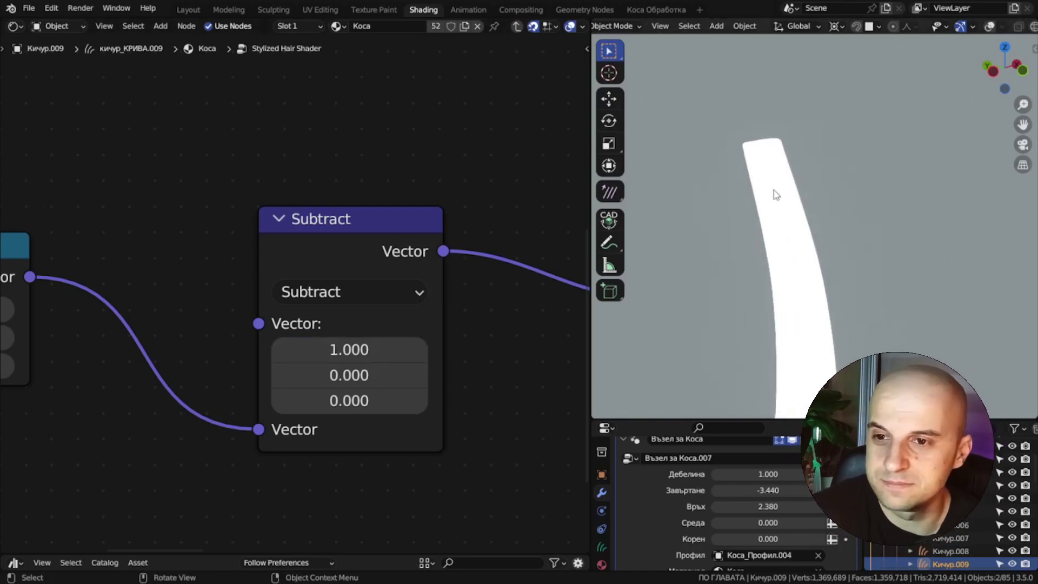
# Step: Raise the Combine XYZ node's X to 1.460 to shift the gradient along the strand
pyautogui.scroll(-6, 777, 190)
pyautogui.moveTo(262, 294); pyautogui.dragTo(269, 294, button='middle')
pyautogui.moveTo(238, 308); pyautogui.dragTo(306, 307)
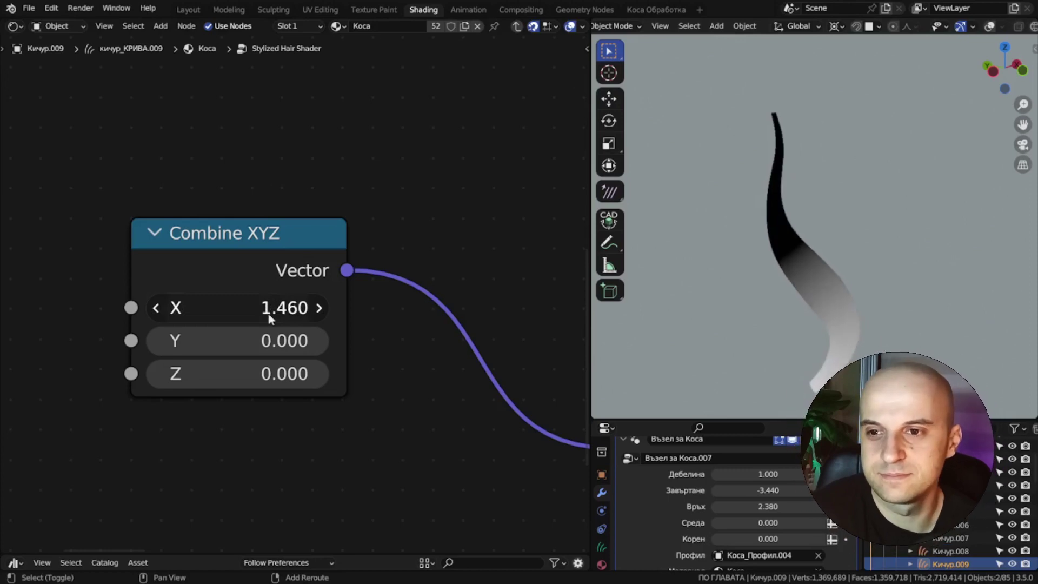
# Step: Review the gradient branch from the Subtract node through Mapping to the Gradient Texture
pyautogui.scroll(-5, 358, 378)
pyautogui.moveTo(443, 378); pyautogui.dragTo(232, 376, button='middle')
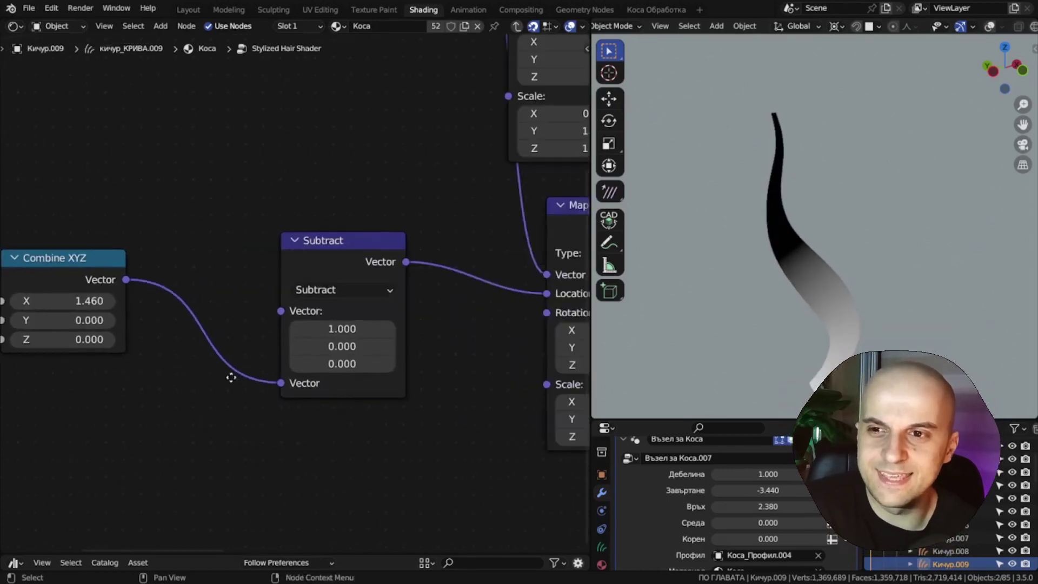
pyautogui.scroll(-3, 232, 376)
pyautogui.moveTo(358, 365); pyautogui.dragTo(160, 383, button='middle')
pyautogui.moveTo(304, 354); pyautogui.dragTo(147, 367, button='middle')
pyautogui.scroll(4, 286, 314)
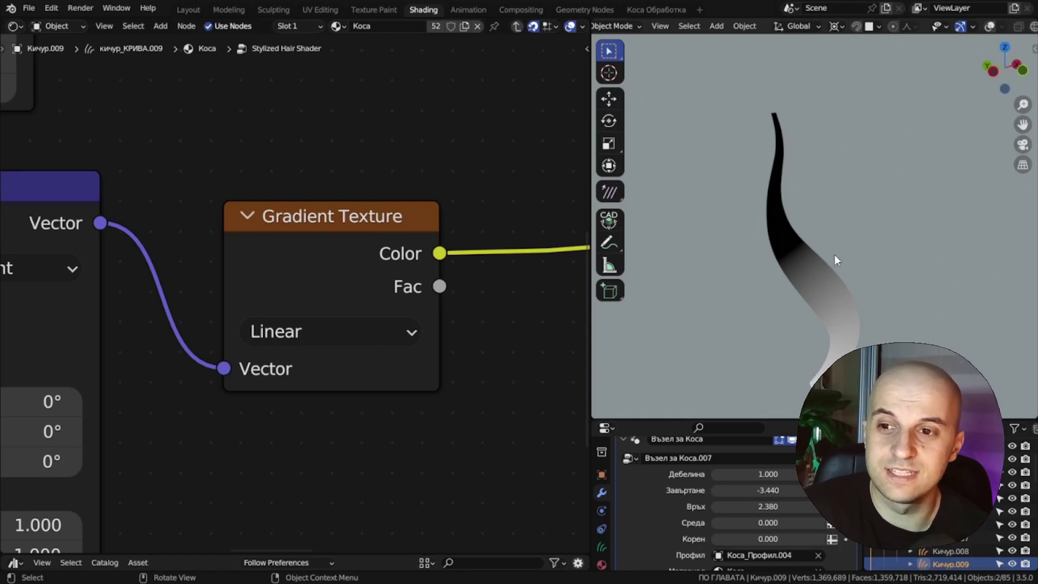
# Step: Set the Gradient Texture's gradient type to Easing to soften the transition on the hair strand
pyautogui.keyDown('shift'); pyautogui.moveTo(835, 255); pyautogui.dragTo(856, 190, button='middle'); pyautogui.keyUp('shift')
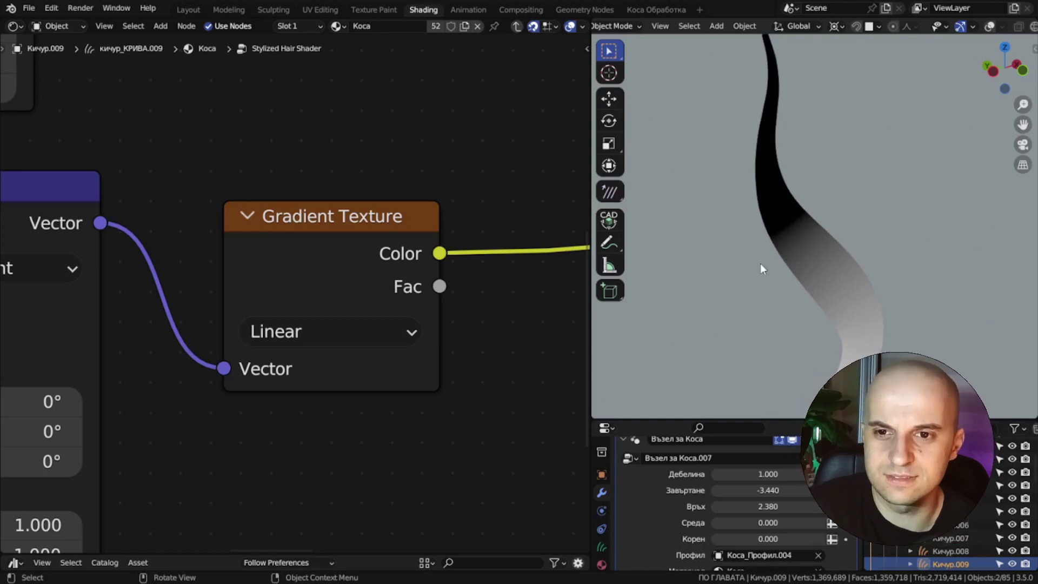
pyautogui.hotkey('shift', 'alt', 'z')
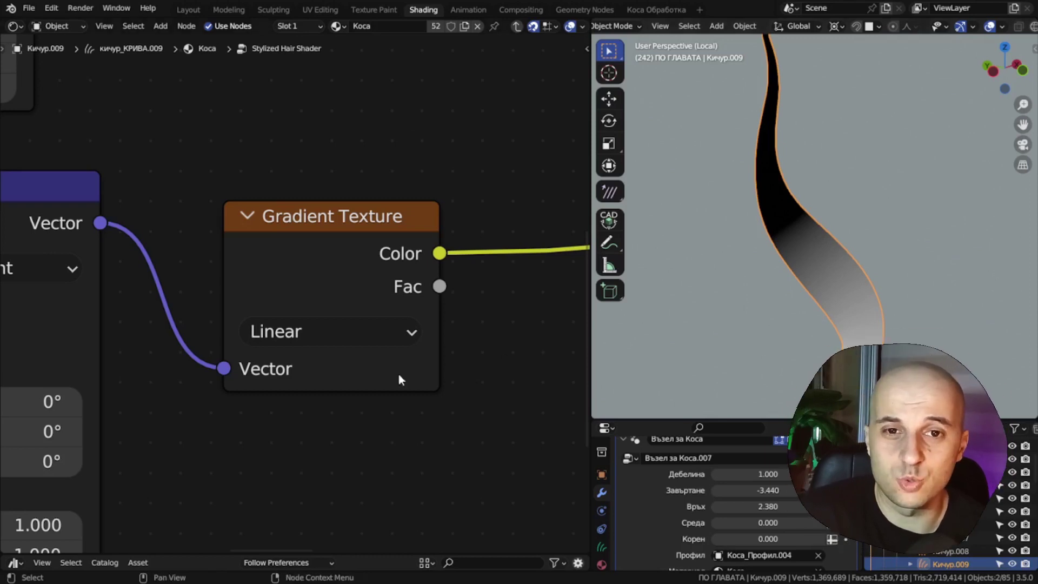
pyautogui.click(326, 335)
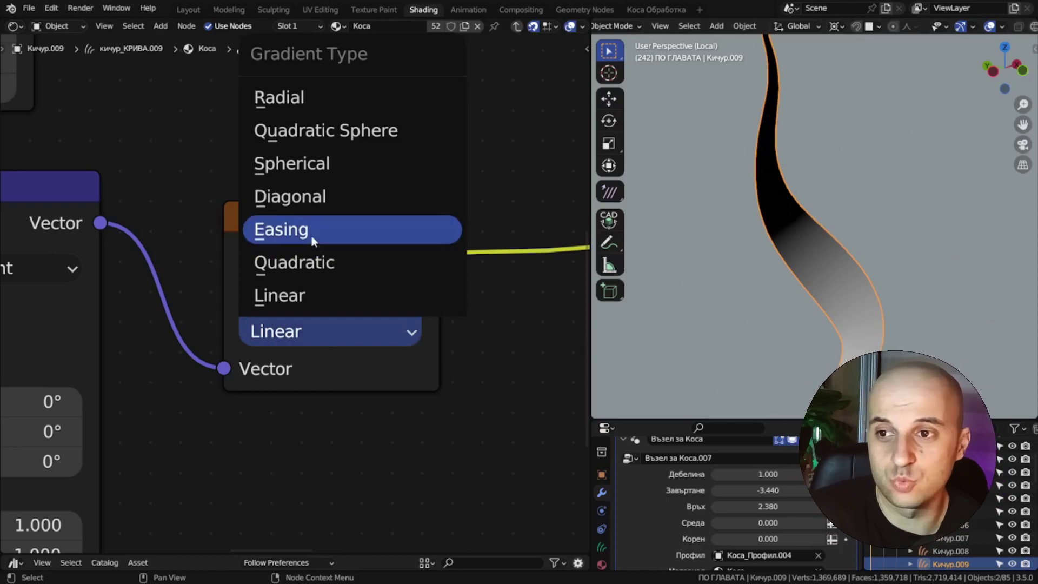
pyautogui.click(297, 231)
pyautogui.scroll(-1, 790, 264)
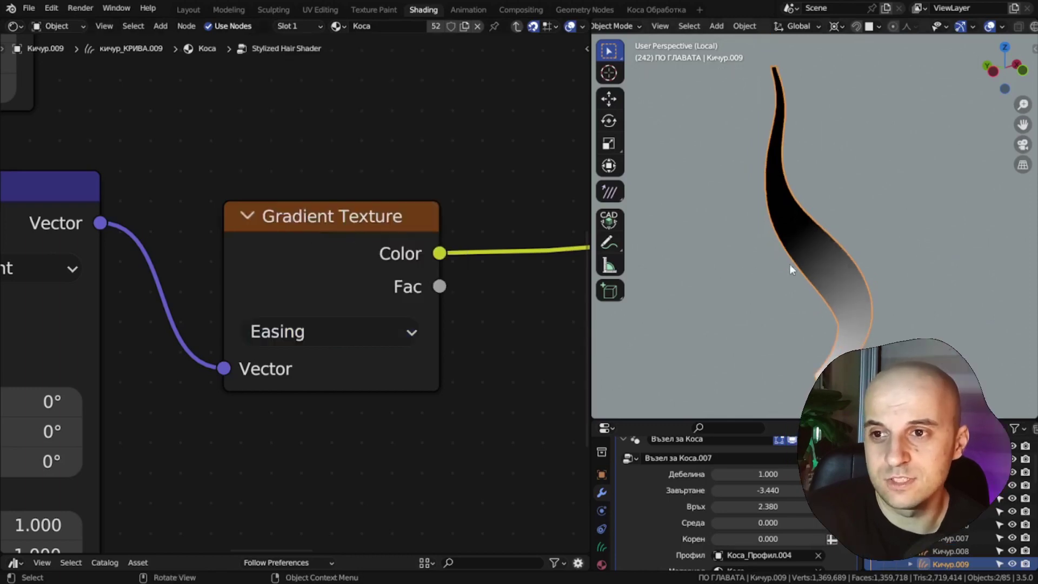
pyautogui.keyDown('shift'); pyautogui.moveTo(855, 198); pyautogui.dragTo(849, 185, button='middle'); pyautogui.keyUp('shift')
# Step: Reconnect the group's exposed Gradient input to the X socket of the Combine XYZ node
pyautogui.scroll(-4, 306, 365)
pyautogui.moveTo(246, 374); pyautogui.dragTo(458, 341, button='middle')
pyautogui.scroll(-3, 301, 326)
pyautogui.moveTo(188, 316); pyautogui.dragTo(459, 322, button='middle')
pyautogui.moveTo(271, 322); pyautogui.dragTo(450, 308, button='middle')
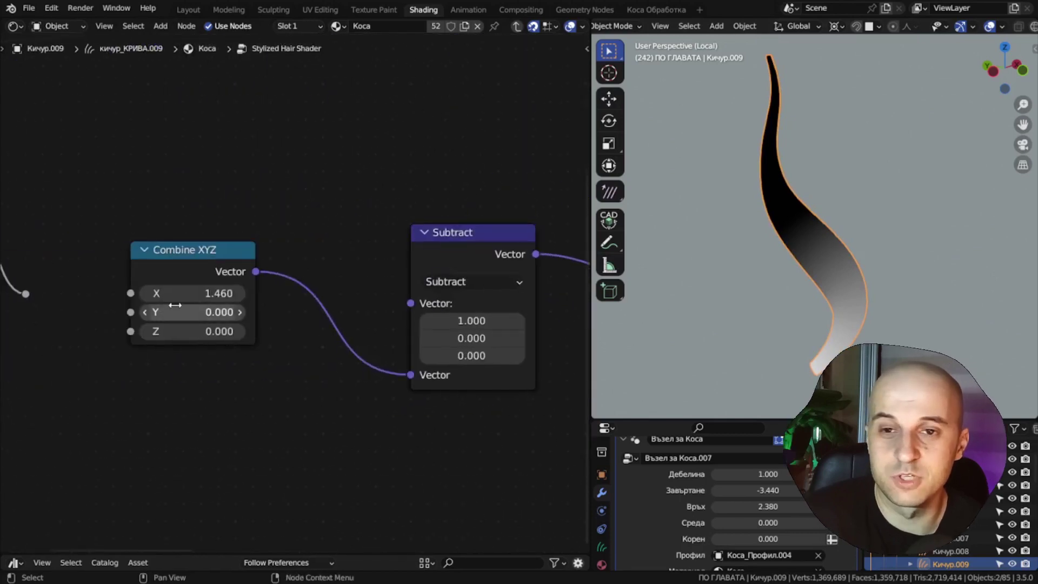
pyautogui.moveTo(174, 293); pyautogui.dragTo(81, 318)
pyautogui.moveTo(81, 317); pyautogui.dragTo(130, 293)
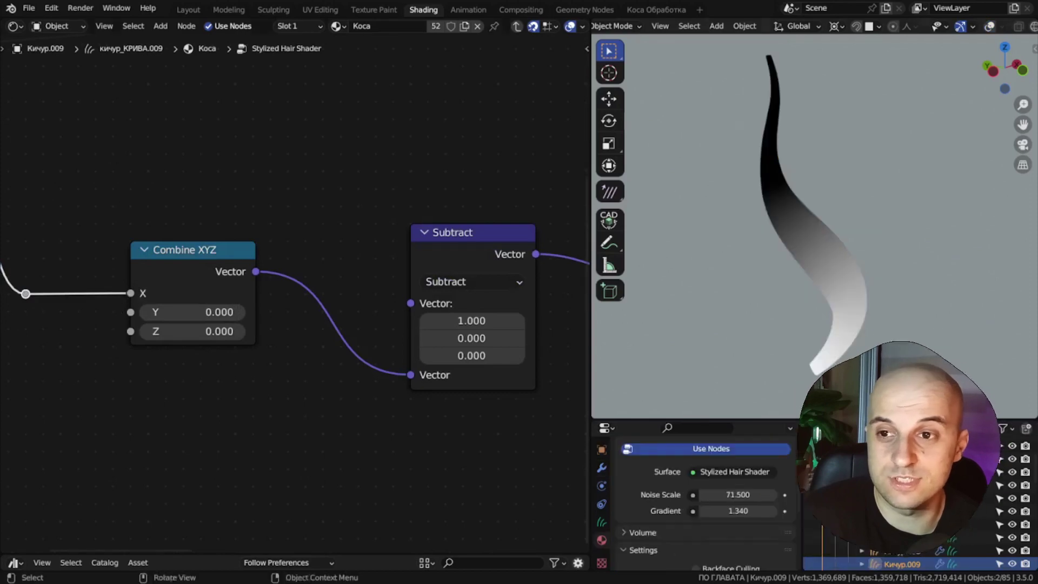
# Step: Insert a ColorRamp node on the link after the Gradient Texture's Color output
pyautogui.scroll(-7, 300, 281)
pyautogui.moveTo(476, 358); pyautogui.dragTo(265, 395, button='middle')
pyautogui.scroll(1, 335, 362)
pyautogui.press('q')
pyautogui.click(410, 333)
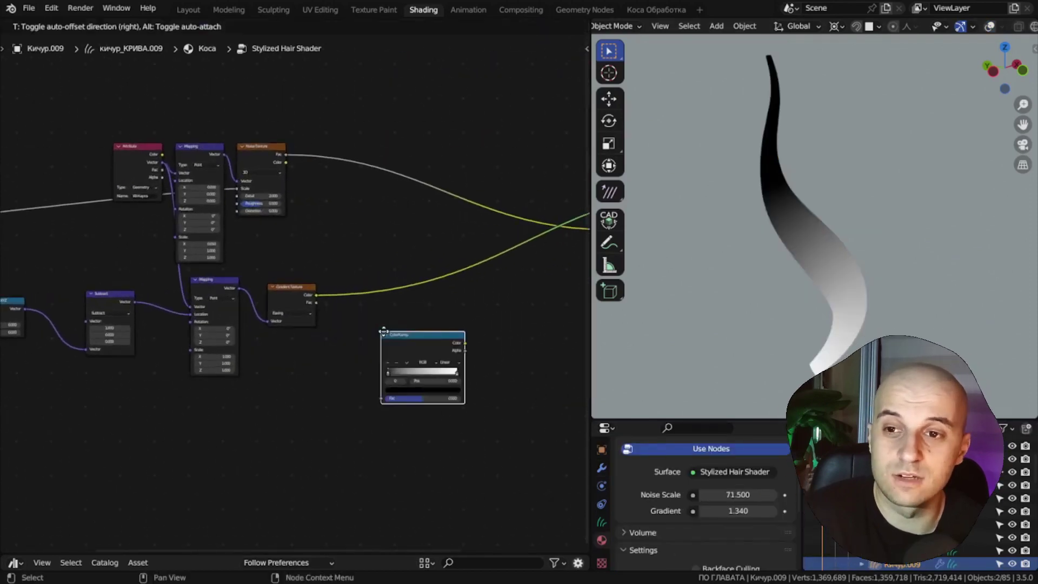
pyautogui.click(353, 283)
pyautogui.press('KP_Decimal')
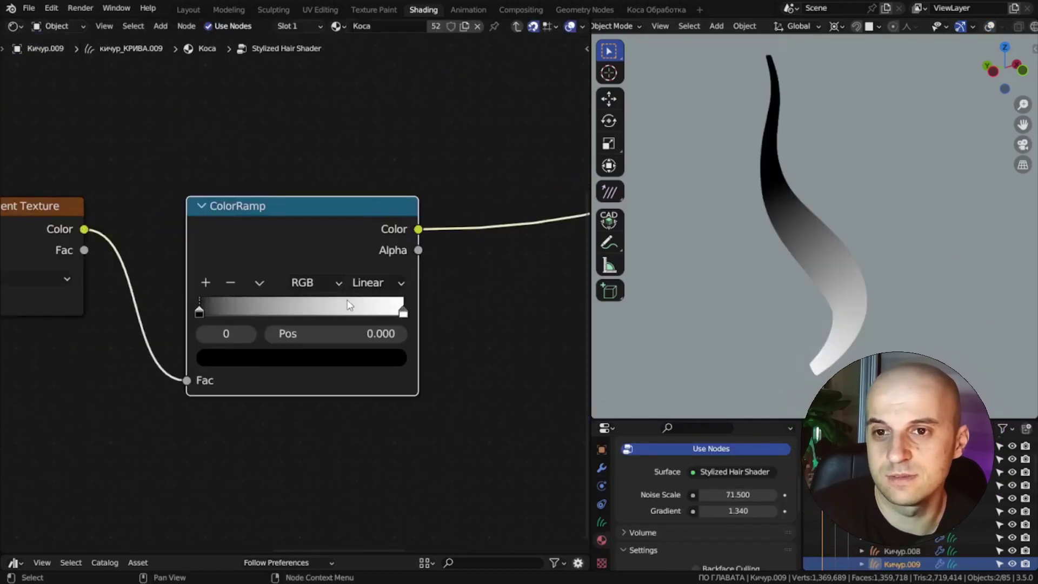
# Step: Move the ColorRamp's black stop to 0.213 and its white stop to 0.698
pyautogui.moveTo(200, 313); pyautogui.dragTo(243, 313)
pyautogui.moveTo(404, 312); pyautogui.dragTo(341, 312)
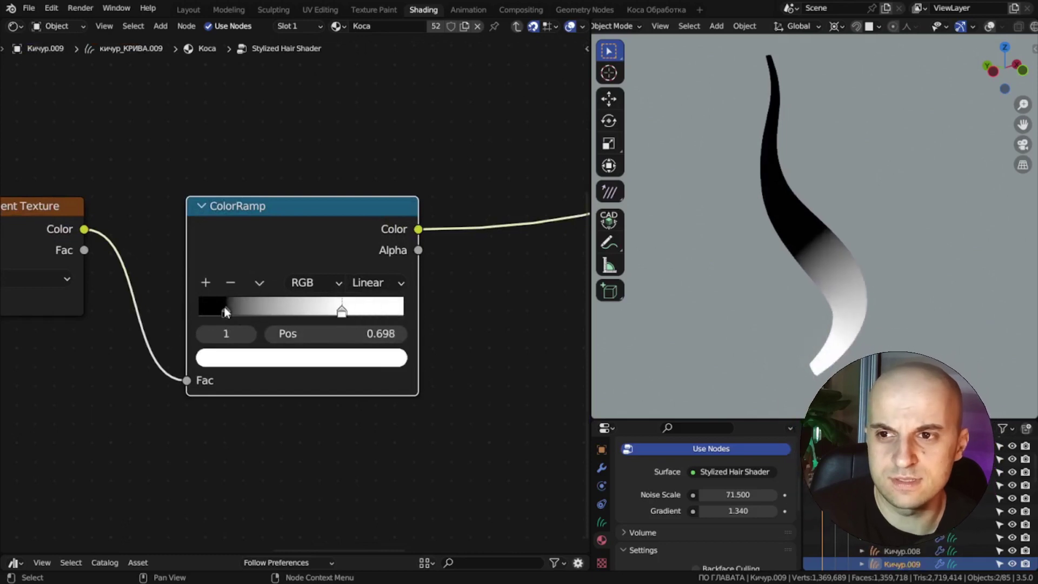
pyautogui.click(242, 312)
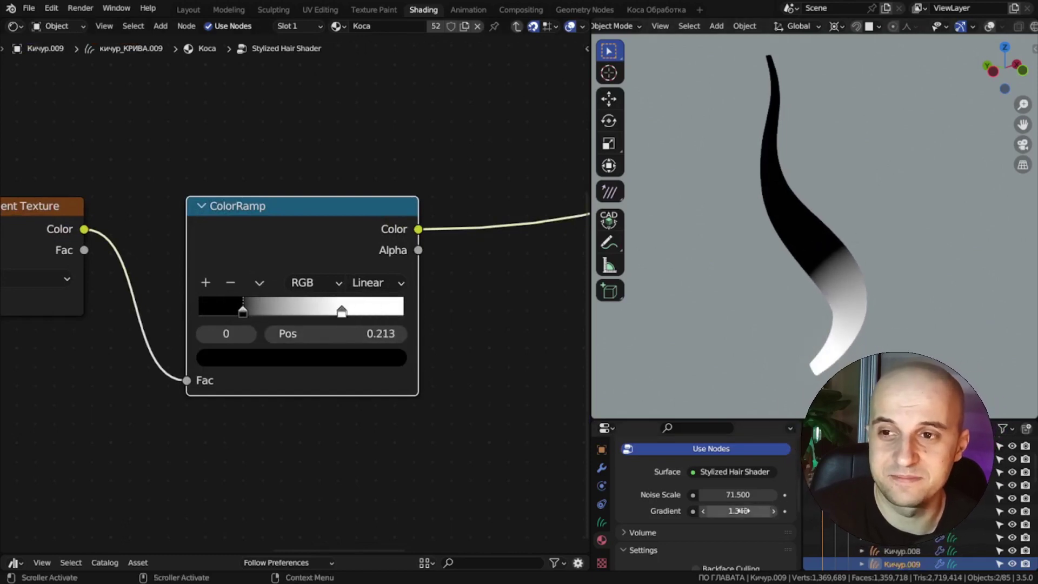
# Step: Try Ease interpolation on the ColorRamp and settle on B-Spline for a smoother gradient
pyautogui.moveTo(402, 278); pyautogui.dragTo(440, 274, button='middle')
pyautogui.click(438, 278)
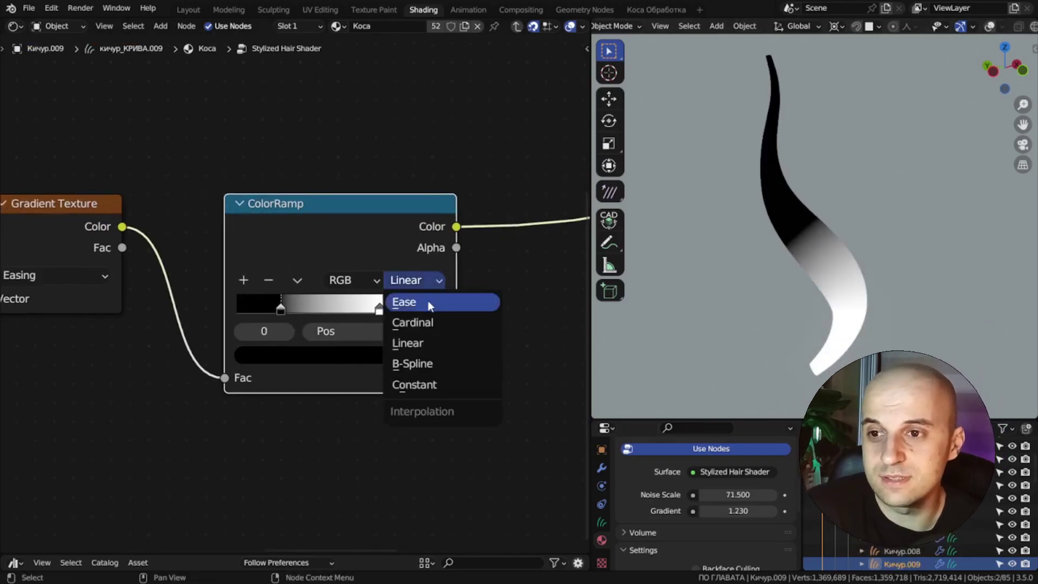
pyautogui.click(427, 301)
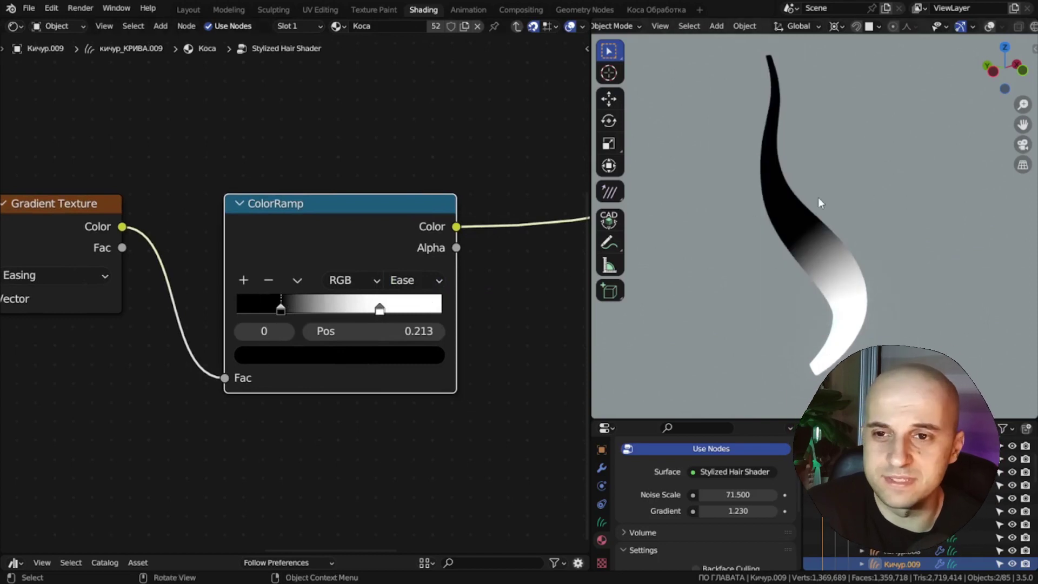
pyautogui.click(427, 280)
pyautogui.click(429, 362)
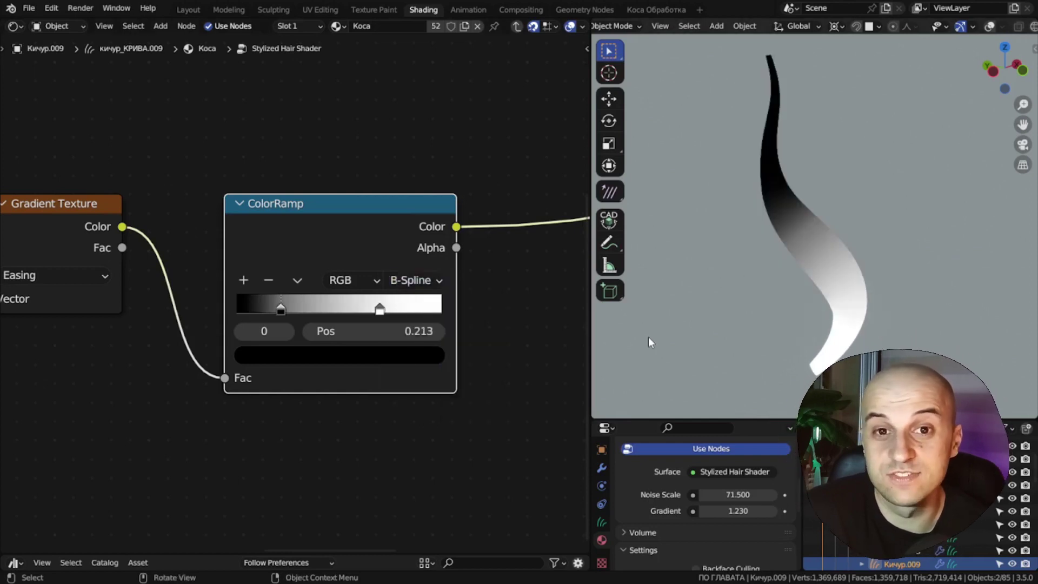
# Step: Set the ColorRamp's black stop position to 0.250 and its white stop position to 0.500
pyautogui.click(416, 335)
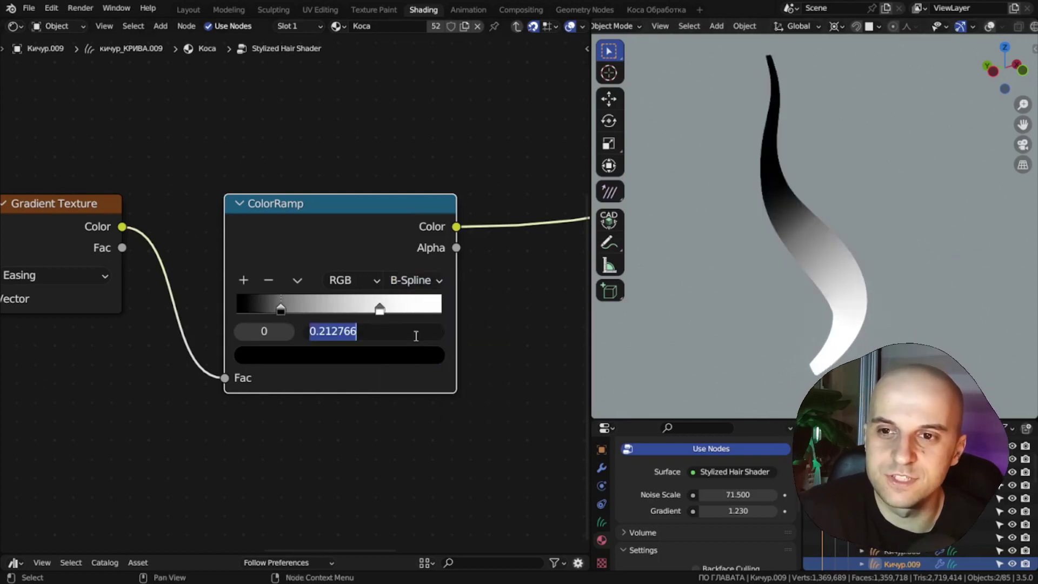
pyautogui.write('.25')
pyautogui.press('Return')
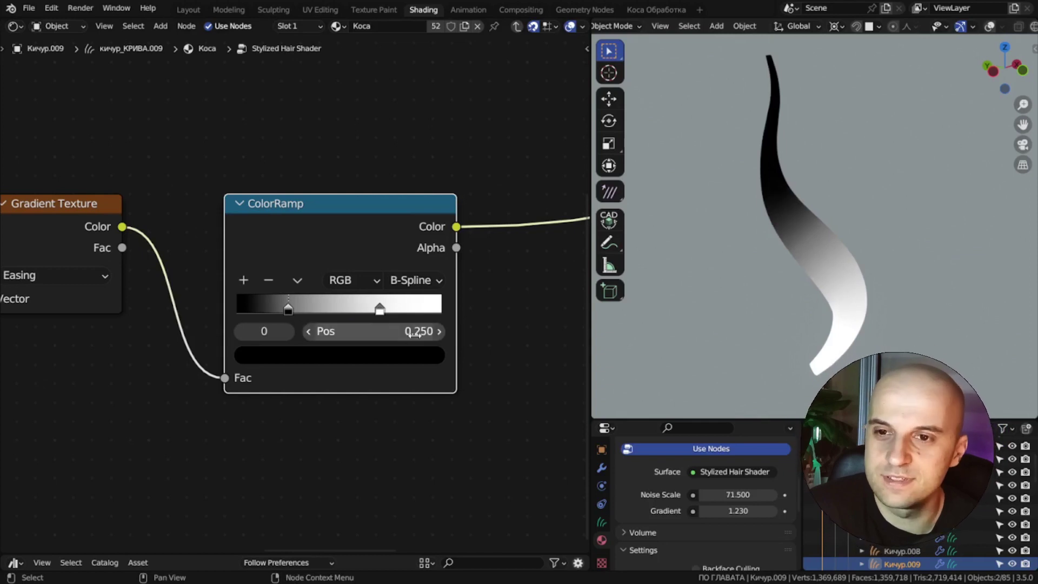
pyautogui.click(290, 332)
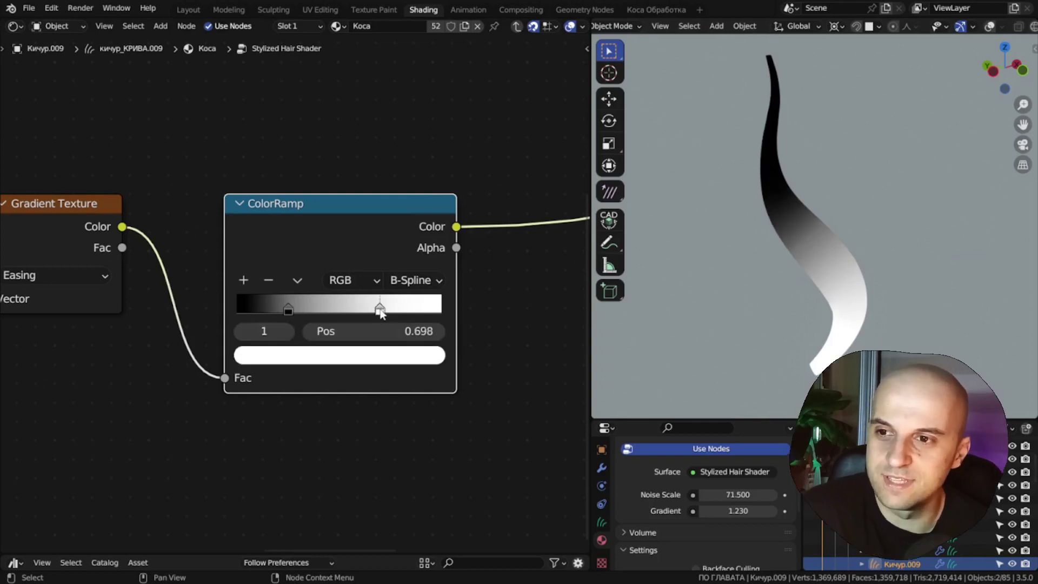
pyautogui.click(403, 329)
pyautogui.press('Return')
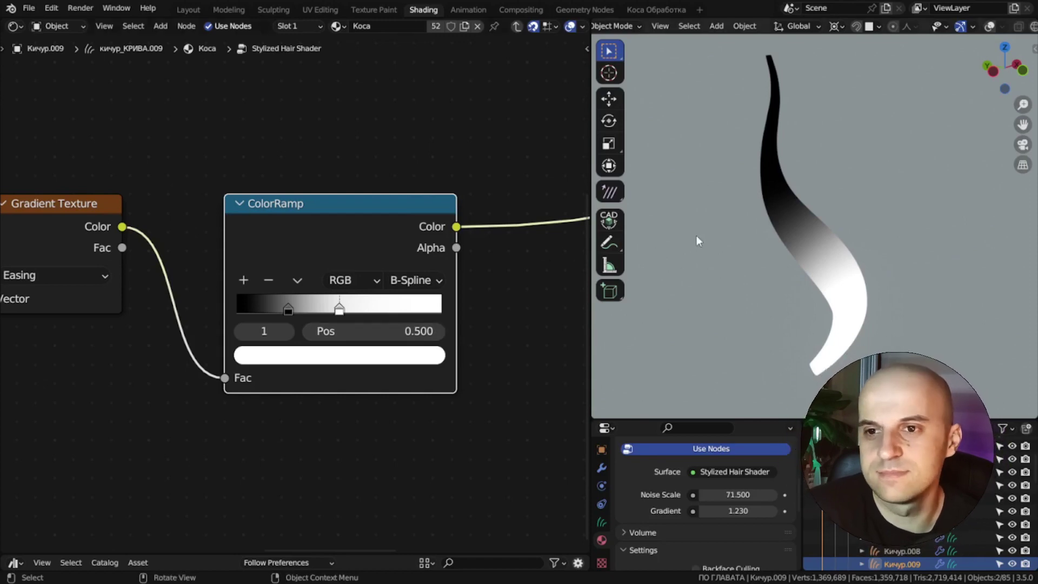
# Step: Mute and unmute the ColorRamp node repeatedly to compare the strand's gradient with and without it
pyautogui.press('m')
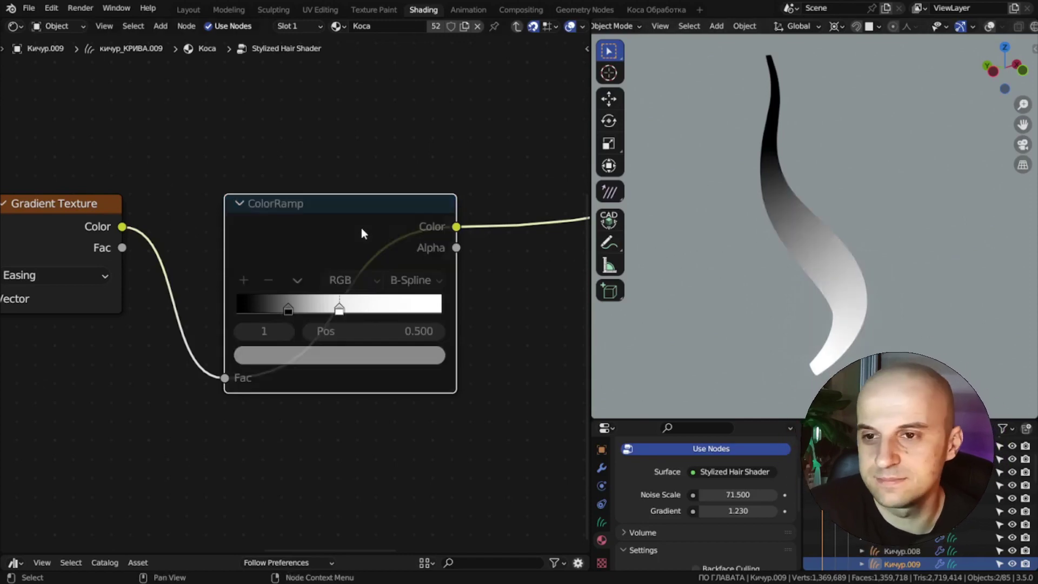
pyautogui.press('m')
pyautogui.press('m')
pyautogui.press('m')
pyautogui.press('m')
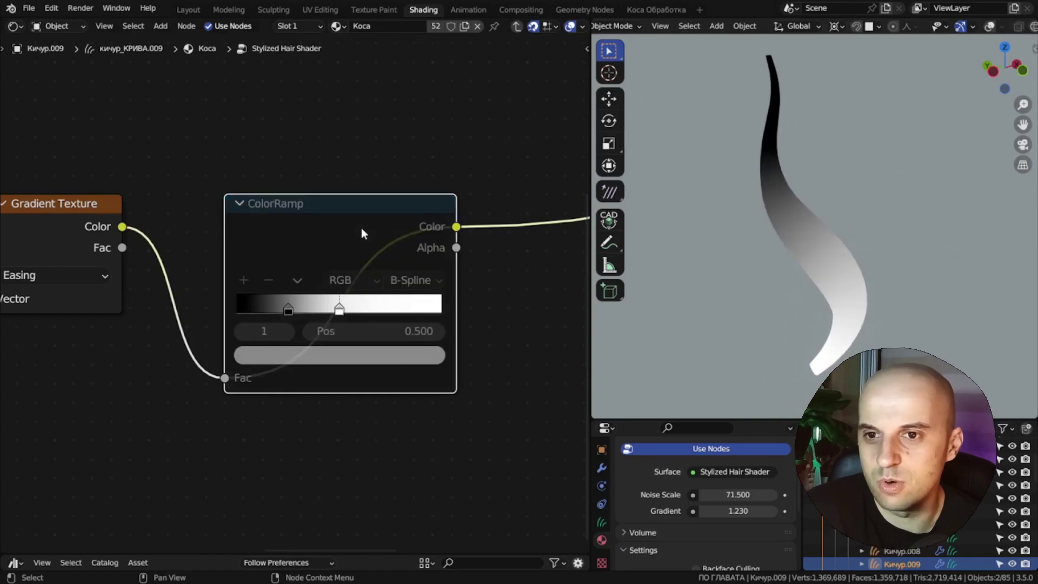
pyautogui.press('m')
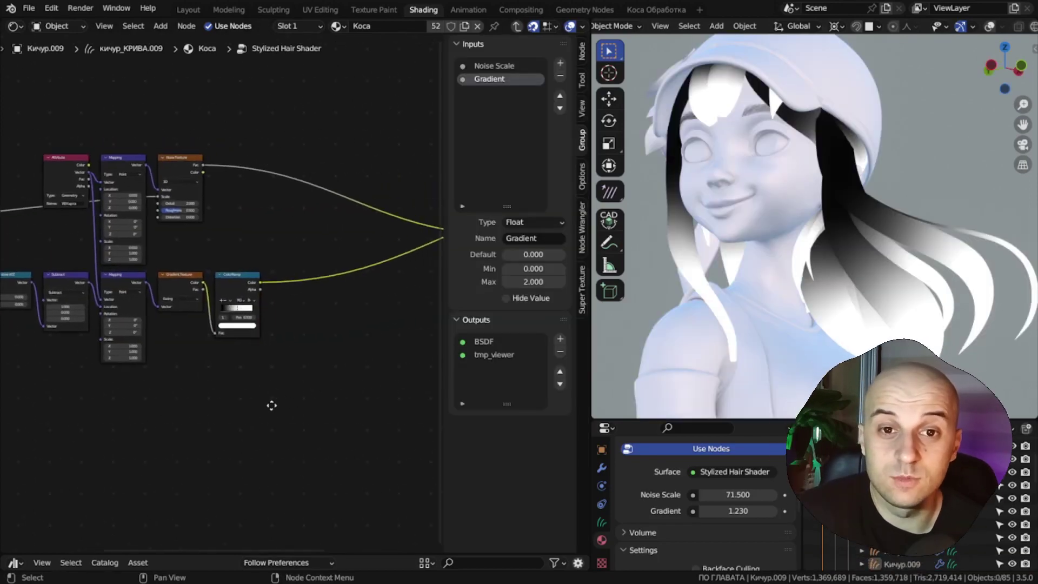
# Step: Insert a color Mix node after the ColorRamp and feed the ramp's Color output into its Factor
pyautogui.scroll(2, 273, 404)
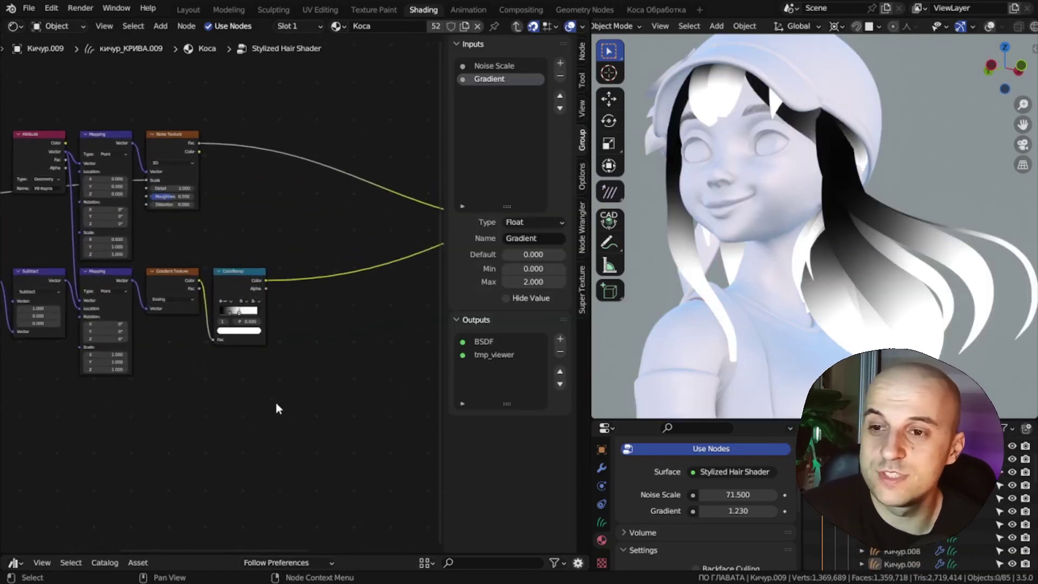
pyautogui.moveTo(276, 404); pyautogui.dragTo(210, 408, button='middle')
pyautogui.scroll(4, 216, 409)
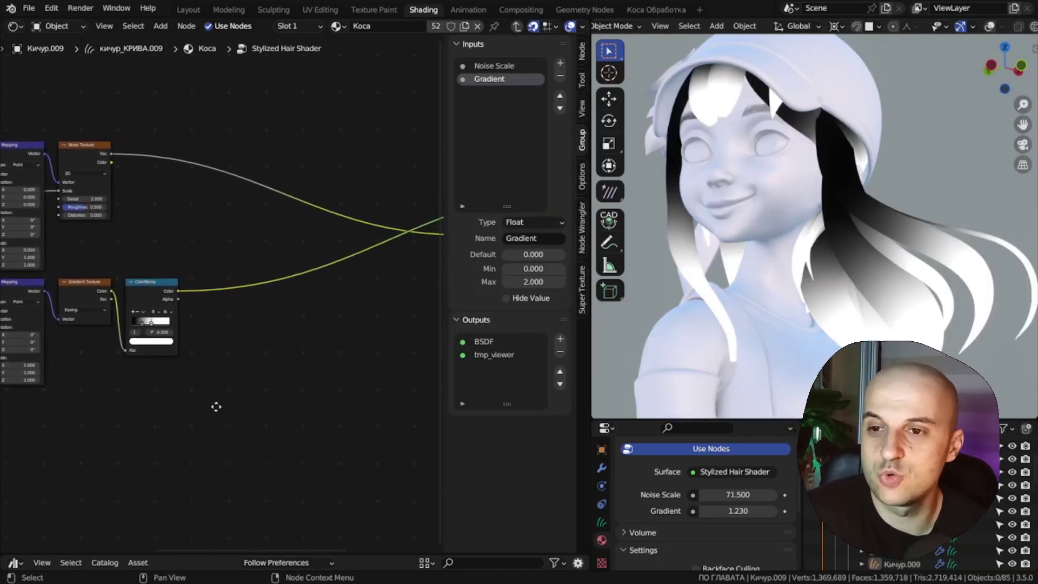
pyautogui.hotkey('shift', 'a')
pyautogui.write('mix')
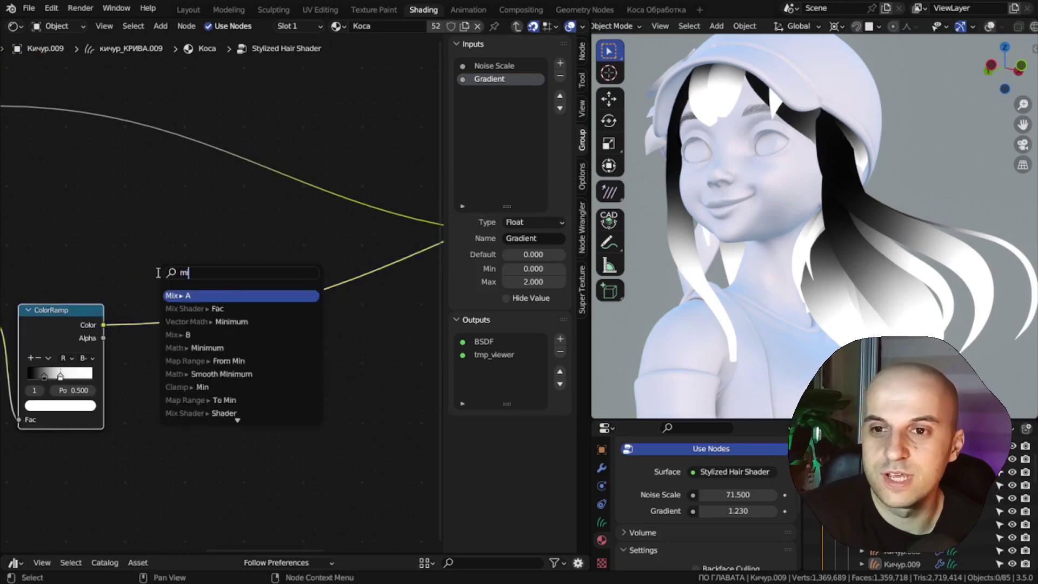
pyautogui.press('Return')
pyautogui.click(186, 250)
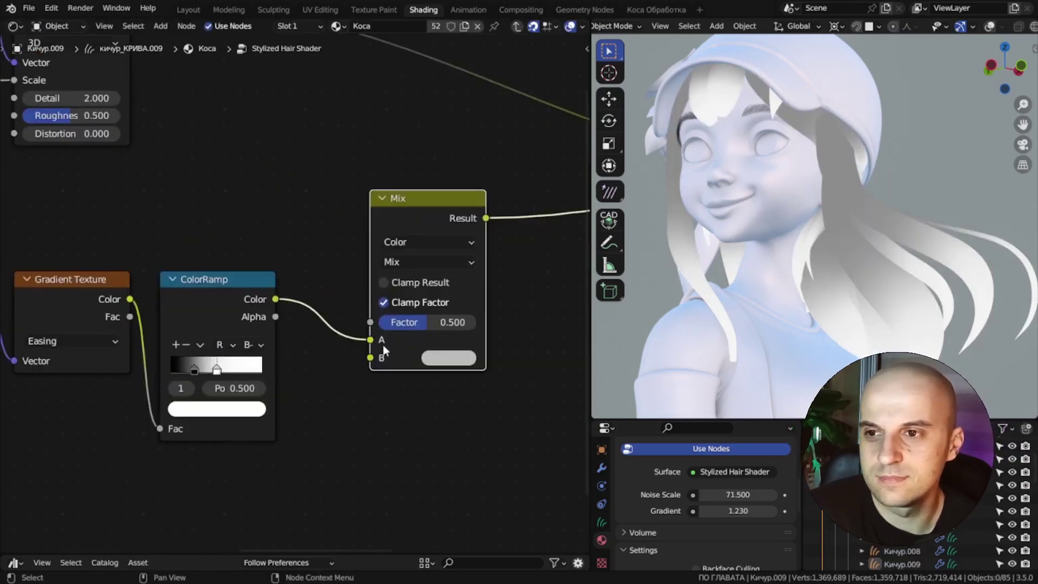
pyautogui.moveTo(371, 339)
pyautogui.mouseDown()
pyautogui.moveTo(320, 319)
pyautogui.moveTo(367, 320)
pyautogui.mouseUp()
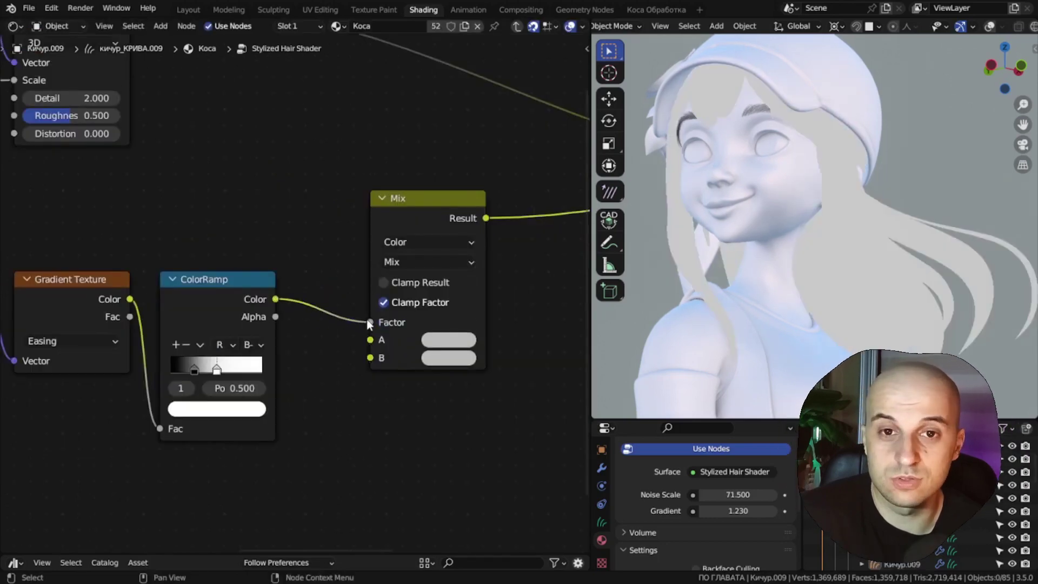
# Step: Give the Mix node's B color a medium blue, copy it to A, and darken A to a value of 0.089
pyautogui.moveTo(388, 341); pyautogui.dragTo(362, 344, button='middle')
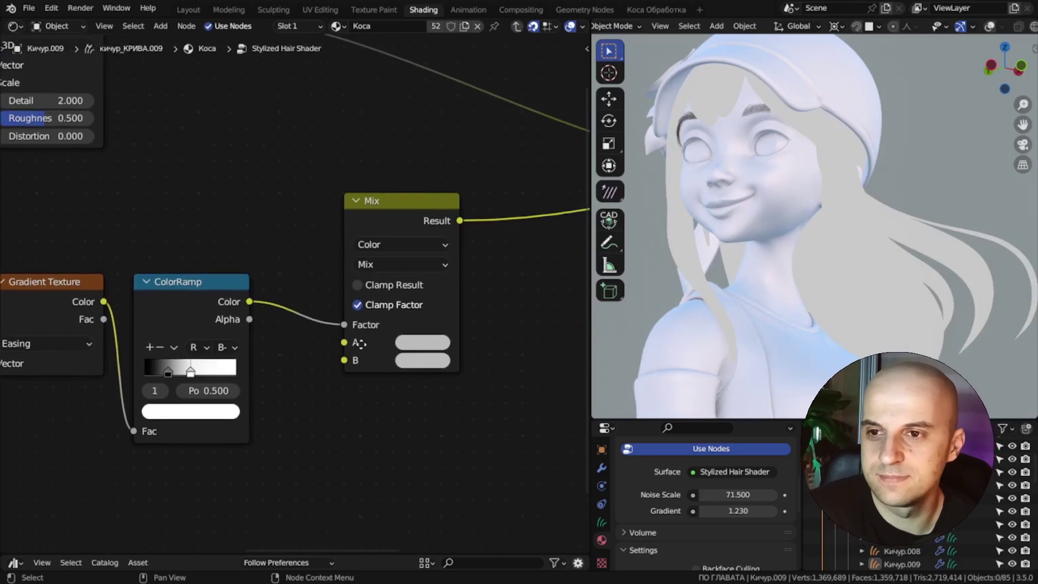
pyautogui.click(420, 362)
pyautogui.moveTo(481, 177); pyautogui.dragTo(484, 159)
pyautogui.moveTo(422, 360); pyautogui.dragTo(420, 342)
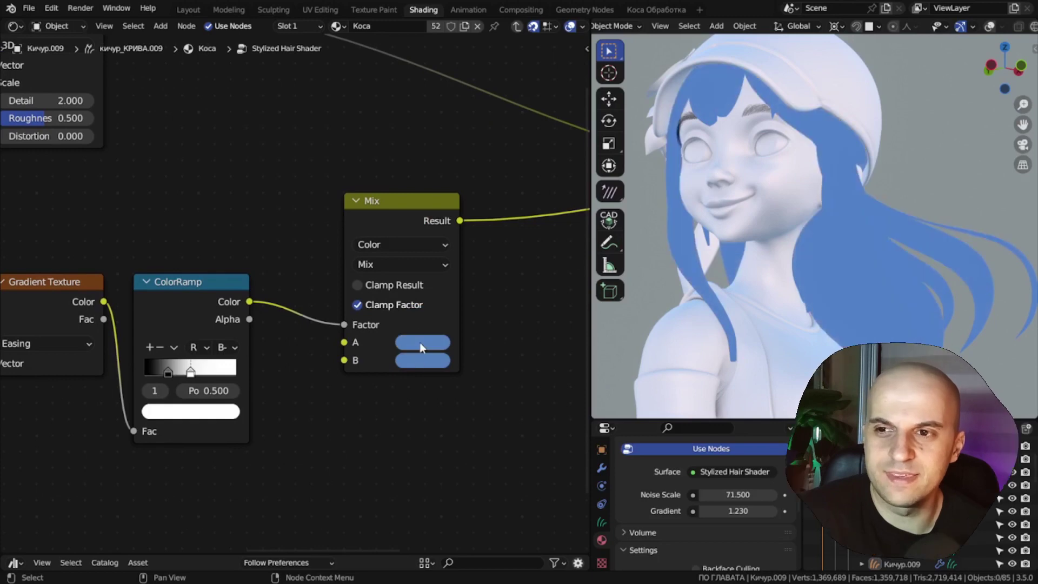
pyautogui.click(420, 343)
pyautogui.moveTo(534, 142); pyautogui.dragTo(534, 193)
pyautogui.moveTo(791, 240); pyautogui.dragTo(801, 268, button='middle')
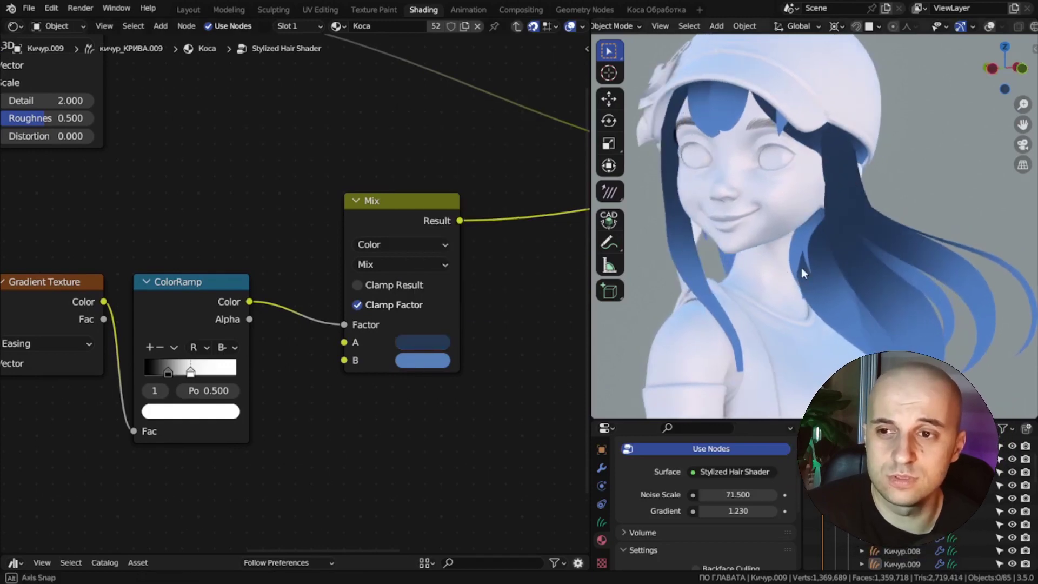
# Step: Brighten the Mix node's blue B color to an HSV value of 0.888
pyautogui.moveTo(407, 306); pyautogui.dragTo(355, 301, button='middle')
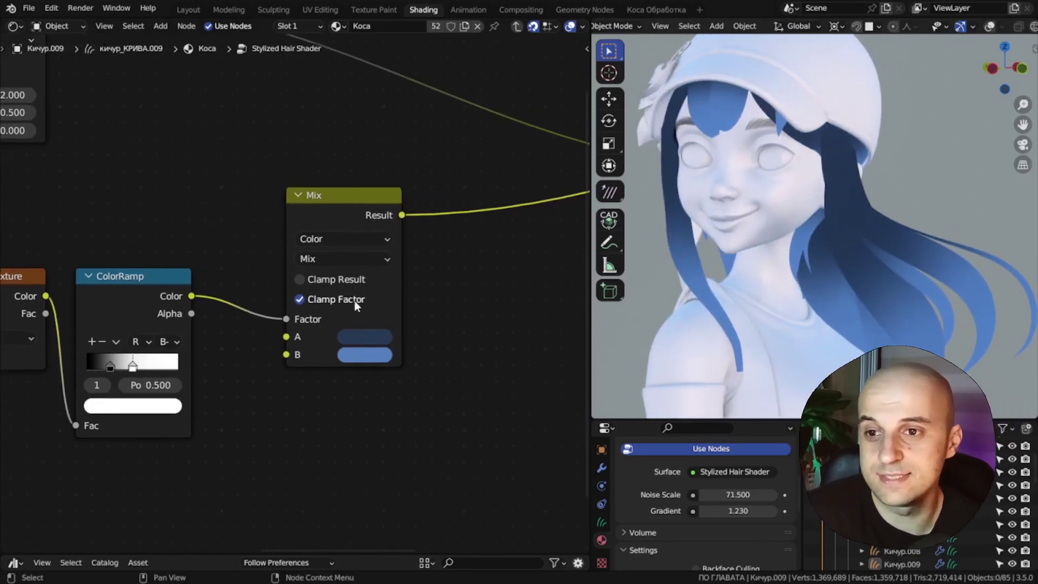
pyautogui.click(366, 355)
pyautogui.moveTo(476, 146); pyautogui.dragTo(476, 132)
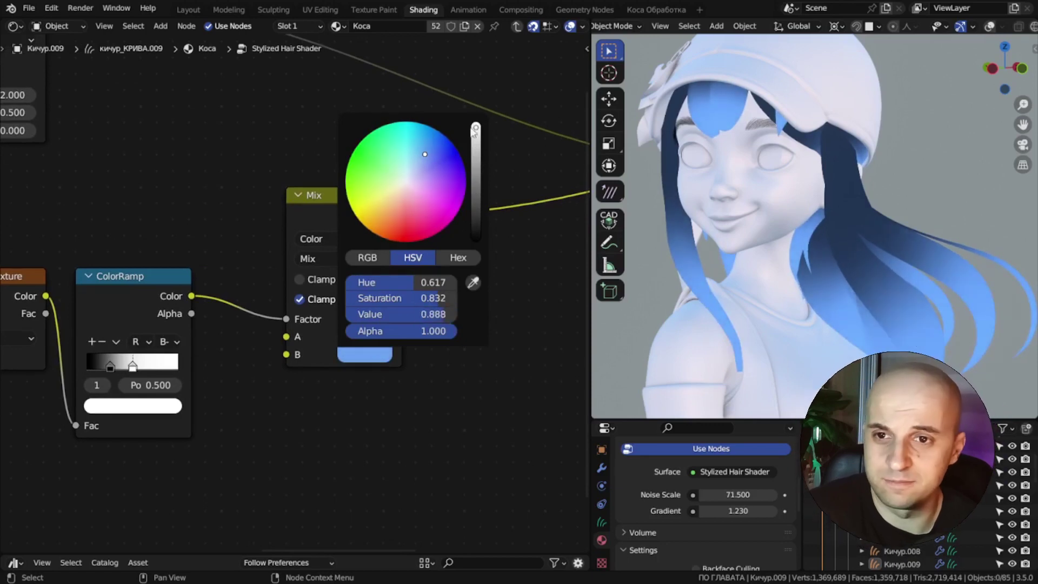
# Step: Try other hues for the Mix node's A and B colors
pyautogui.click(371, 339)
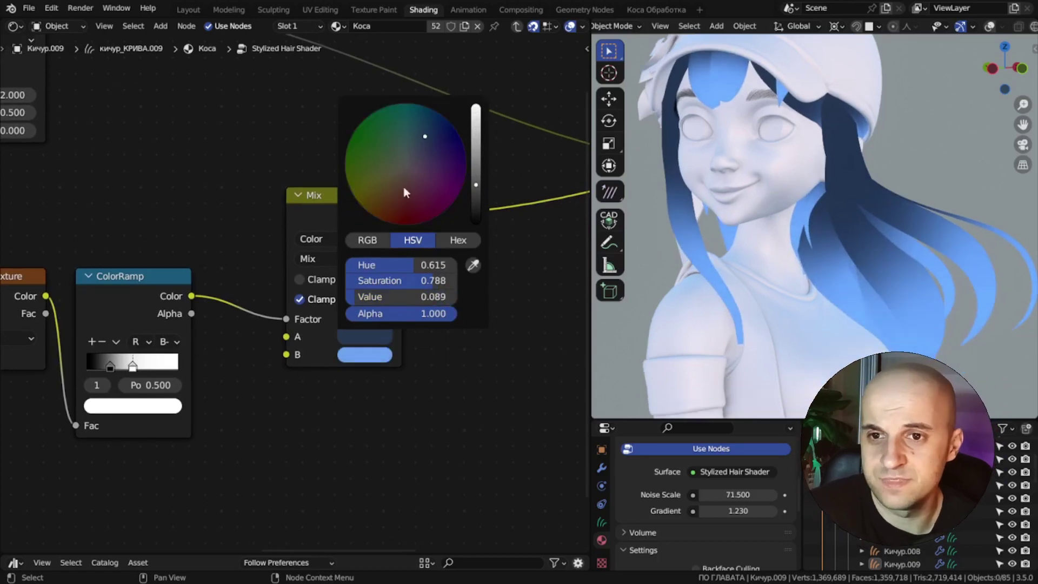
pyautogui.click(368, 140)
pyautogui.click(354, 353)
pyautogui.moveTo(416, 183)
pyautogui.mouseDown()
pyautogui.moveTo(422, 174)
pyautogui.moveTo(427, 199)
pyautogui.mouseUp()
# Step: Place a second Mix node after the first and connect the Noise Texture's Fac output to its B input
pyautogui.moveTo(633, 338); pyautogui.dragTo(589, 314, button='middle')
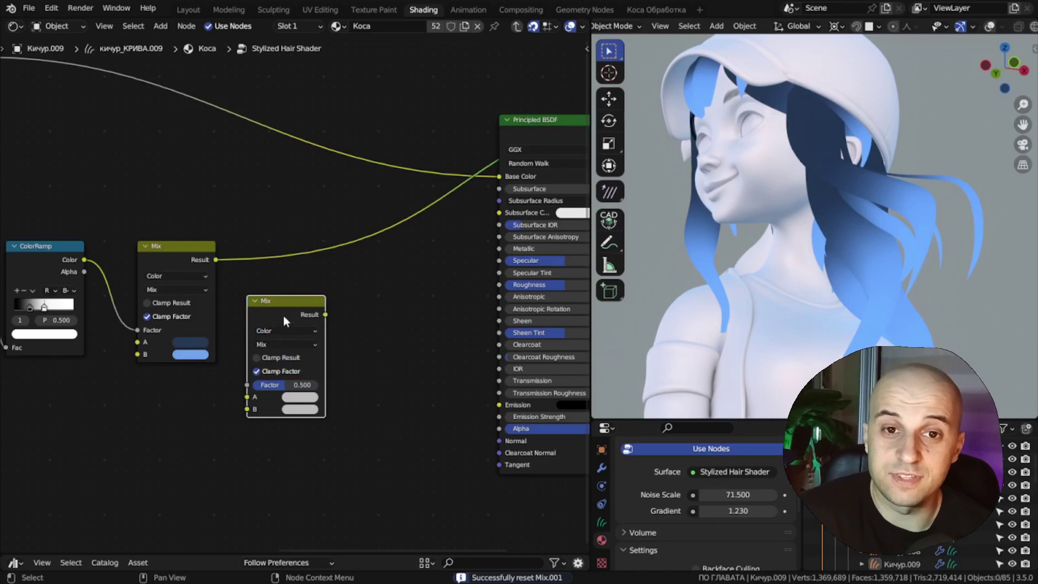
pyautogui.moveTo(283, 315); pyautogui.dragTo(287, 246)
pyautogui.moveTo(86, 95)
pyautogui.mouseDown()
pyautogui.moveTo(235, 156)
pyautogui.moveTo(364, 392)
pyautogui.mouseUp()
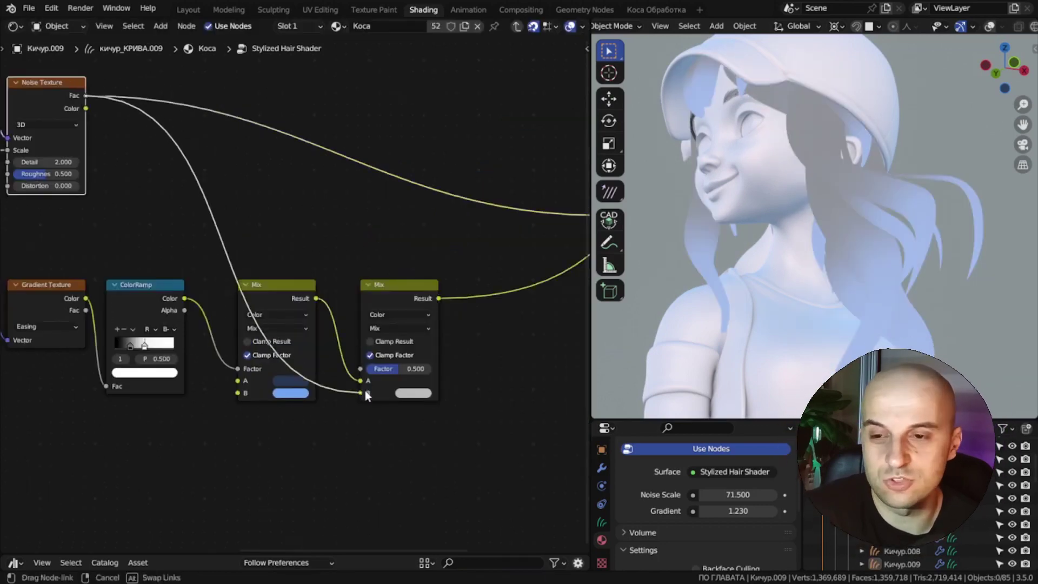
# Step: Set the second Mix node's blending mode to Overlay
pyautogui.scroll(4, 464, 401)
pyautogui.click(311, 264)
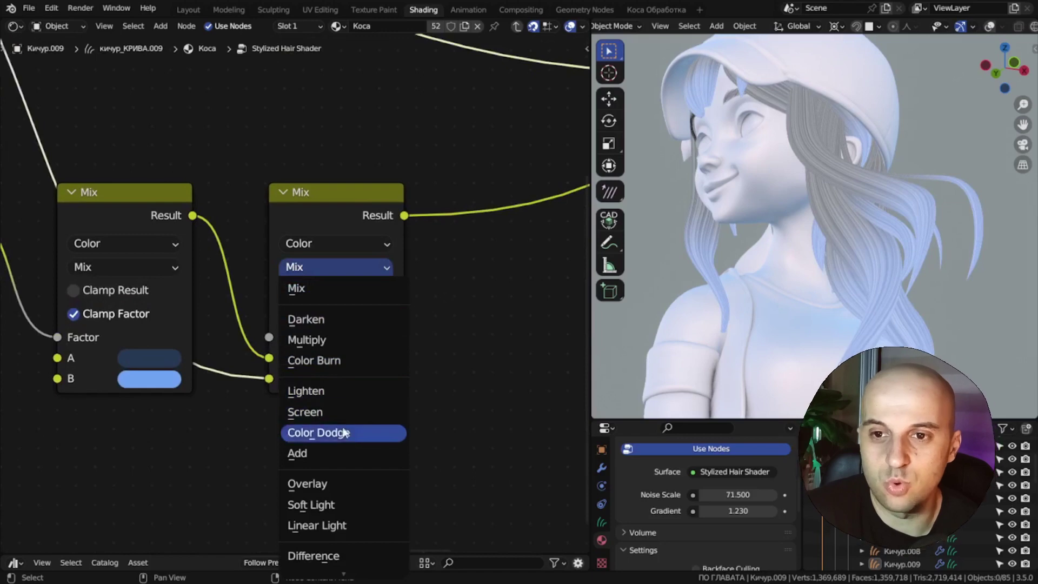
pyautogui.click(330, 483)
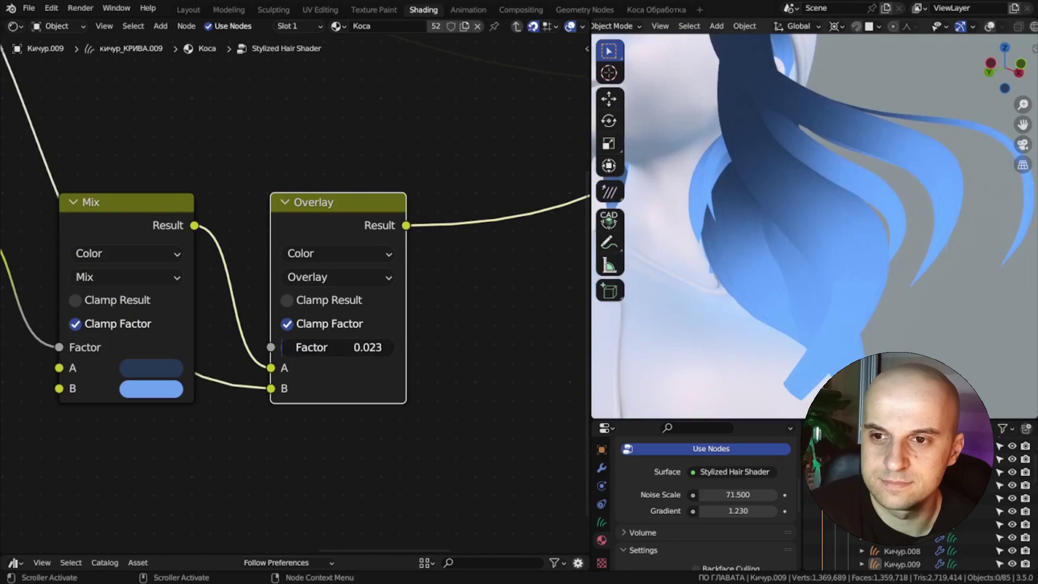
# Step: Try the Overlay node's Factor at 1.000 and weaken it again to tune the noise streaks
pyautogui.moveTo(324, 347); pyautogui.dragTo(433, 347)
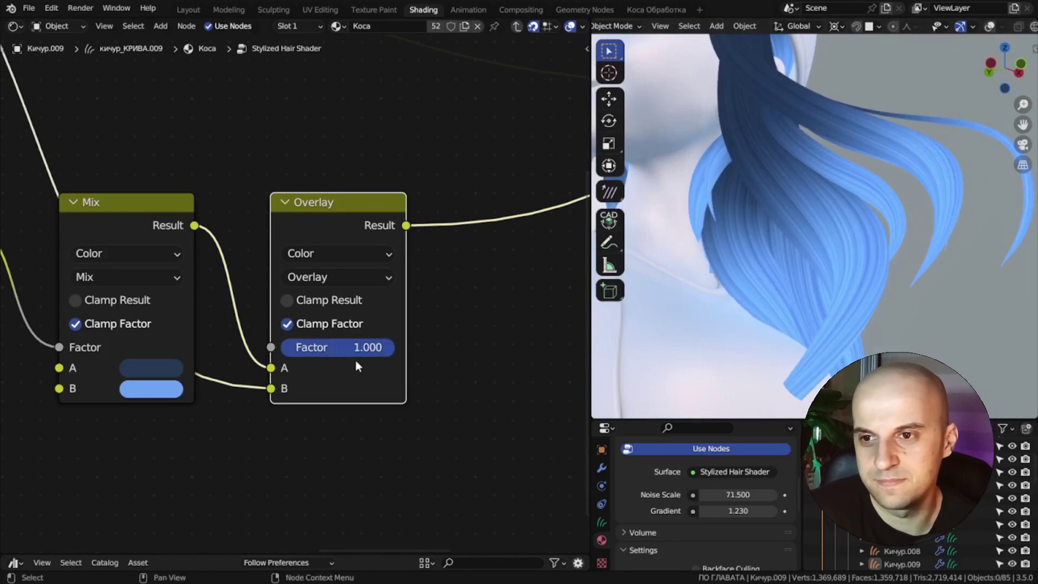
pyautogui.moveTo(341, 347); pyautogui.dragTo(297, 347)
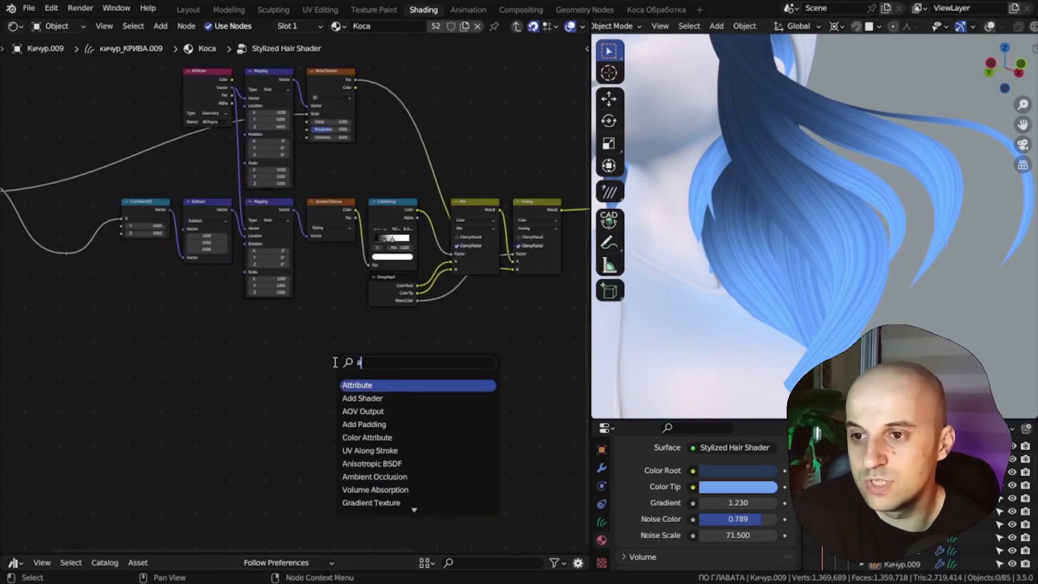
# Step: Add an Ambient Occlusion node below the Group Input node and preview its AO output on the hair
pyautogui.write('amb')
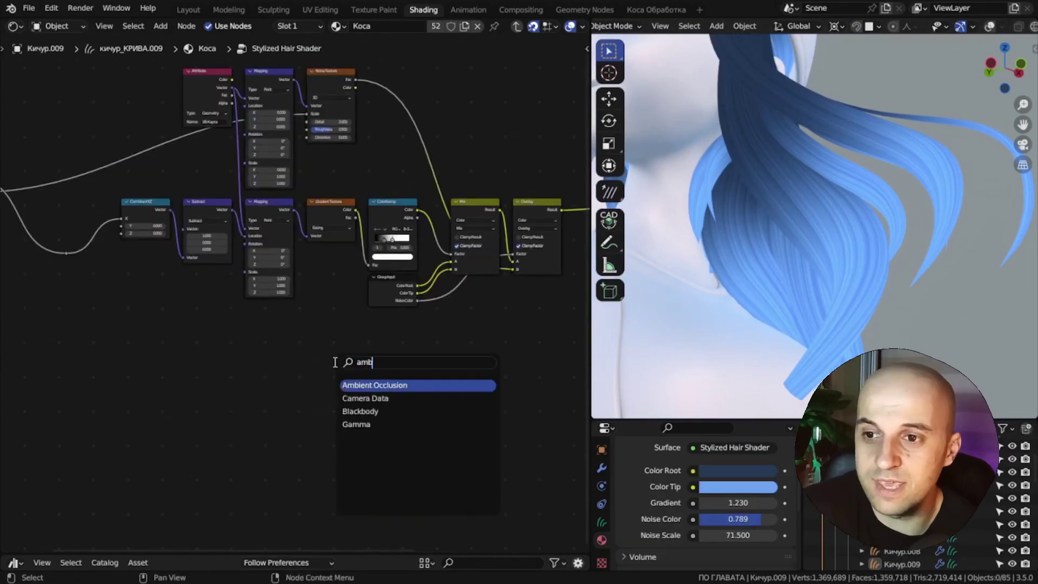
pyautogui.press('Return')
pyautogui.click(334, 361)
pyautogui.scroll(5, 359, 387)
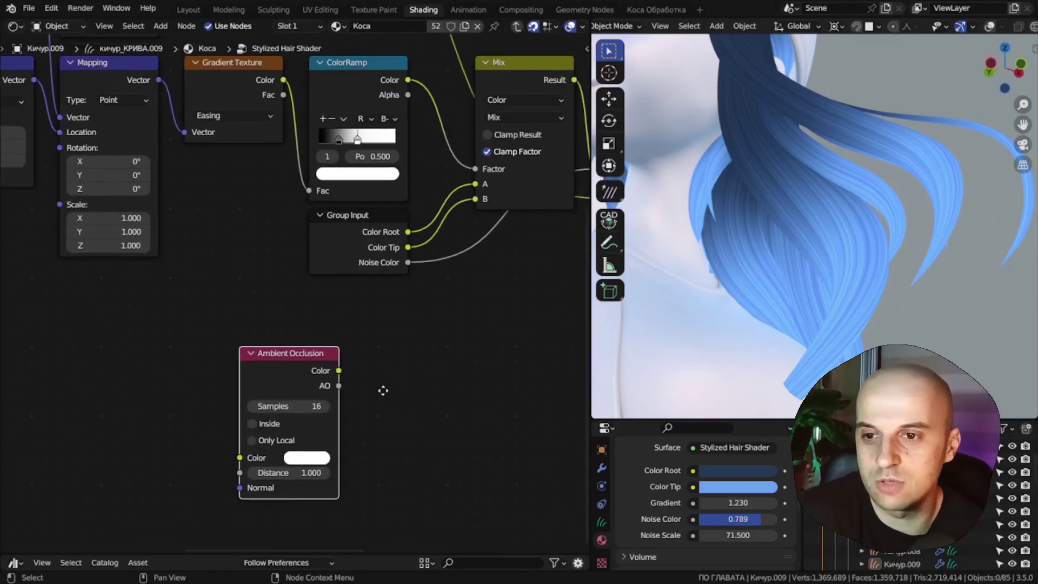
pyautogui.keyDown('ctrl'); pyautogui.keyDown('shift'); pyautogui.click(301, 377); pyautogui.keyUp('shift'); pyautogui.keyUp('ctrl')
pyautogui.keyDown('ctrl'); pyautogui.keyDown('shift'); pyautogui.click(302, 377); pyautogui.keyUp('shift'); pyautogui.keyUp('ctrl')
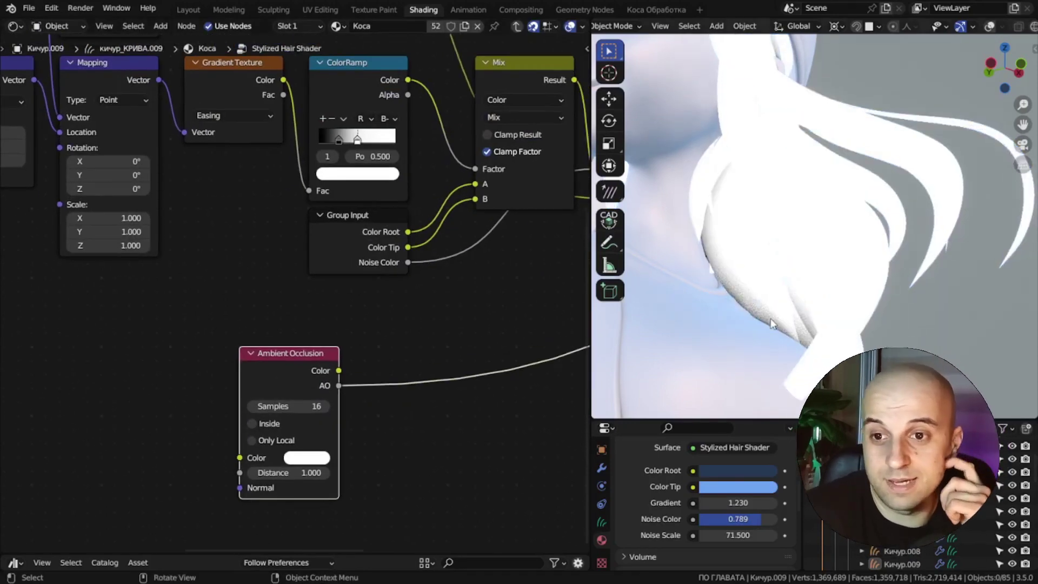
pyautogui.scroll(-3, 771, 317)
pyautogui.moveTo(779, 303); pyautogui.dragTo(813, 279, button='middle')
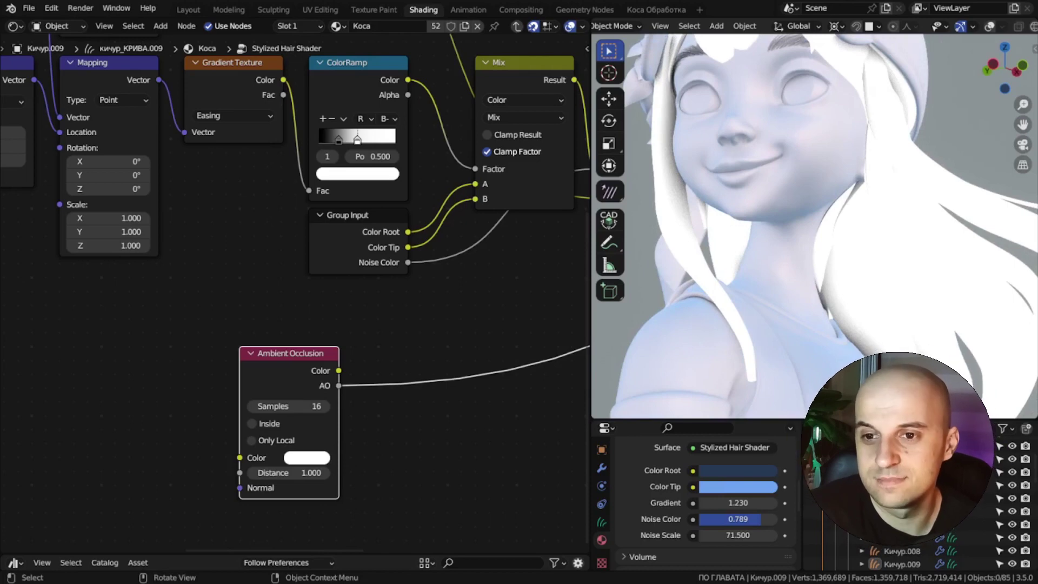
# Step: Insert a ColorRamp after the Ambient Occlusion node's AO output and set its interpolation to B-Spline
pyautogui.scroll(-1, 391, 372)
pyautogui.moveTo(391, 372); pyautogui.dragTo(221, 336, button='middle')
pyautogui.press('q')
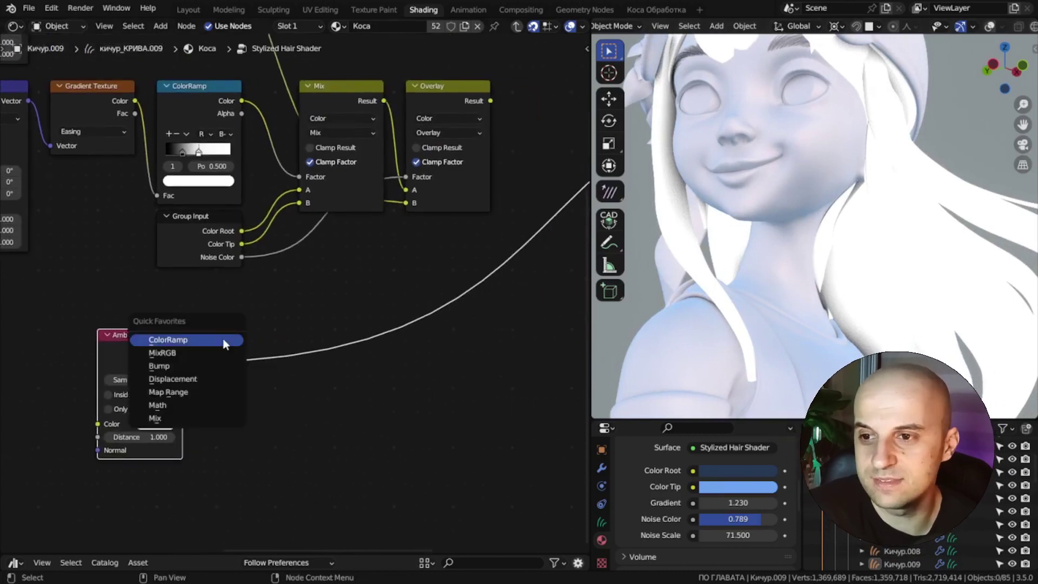
pyautogui.click(223, 338)
pyautogui.click(235, 318)
pyautogui.click(346, 371)
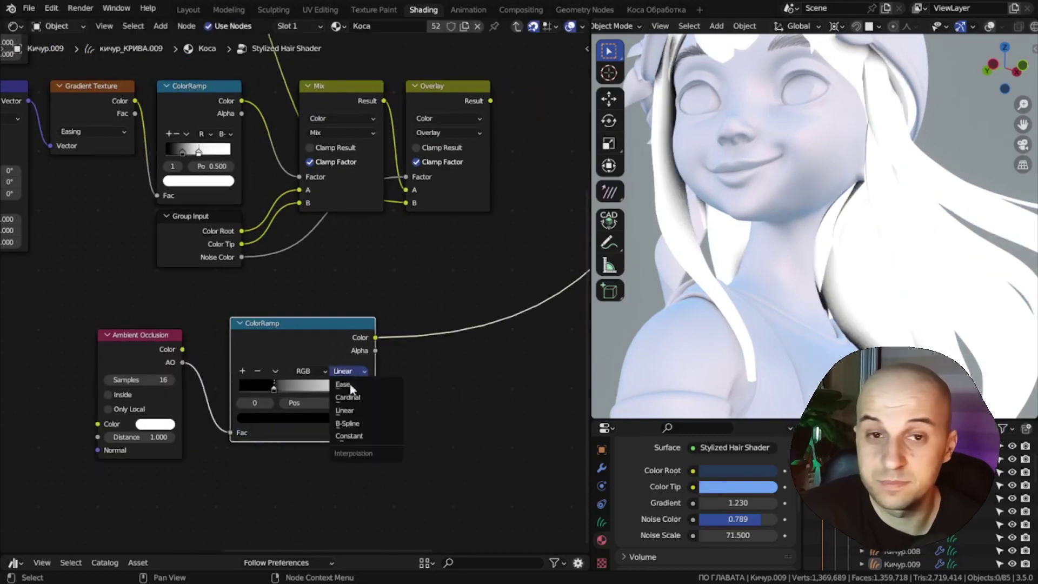
pyautogui.click(352, 424)
pyautogui.scroll(2, 352, 423)
pyautogui.moveTo(352, 424); pyautogui.dragTo(300, 403, button='middle')
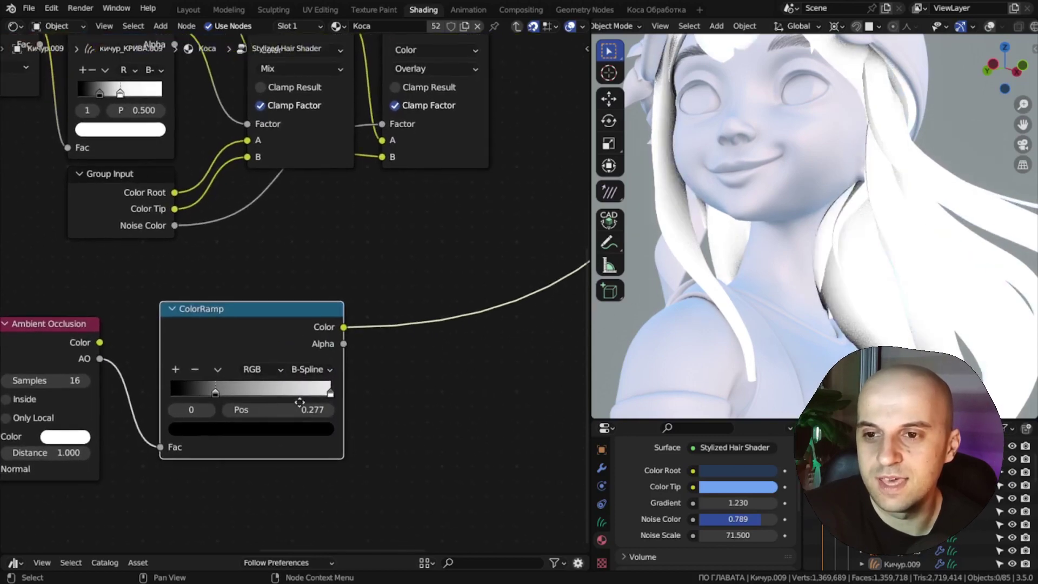
# Step: Set the black stop of the ambient occlusion ColorRamp to position 0.950
pyautogui.moveTo(220, 390); pyautogui.dragTo(247, 392)
pyautogui.click(295, 410)
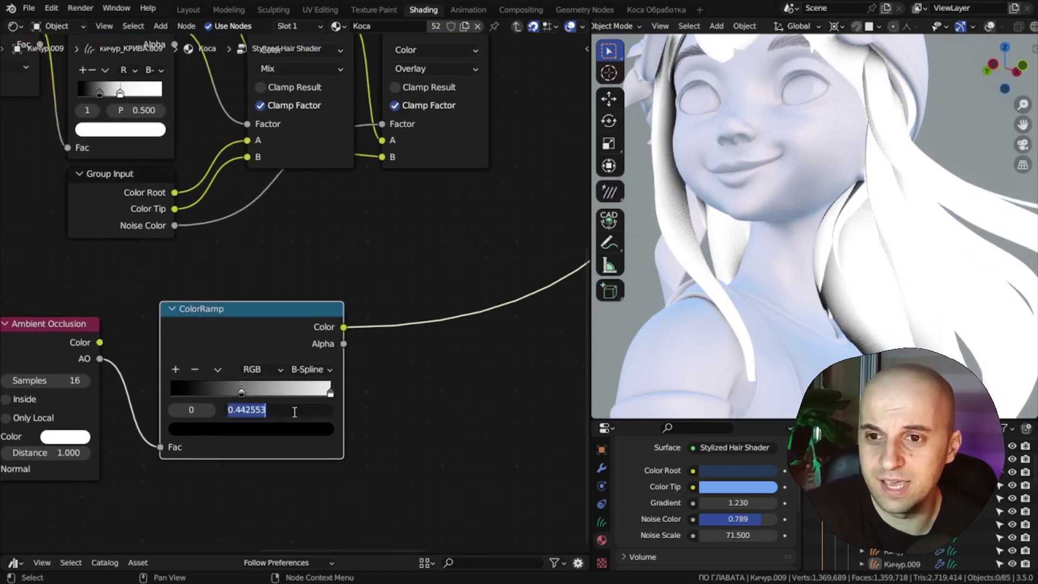
pyautogui.write('.95')
pyautogui.press('Return')
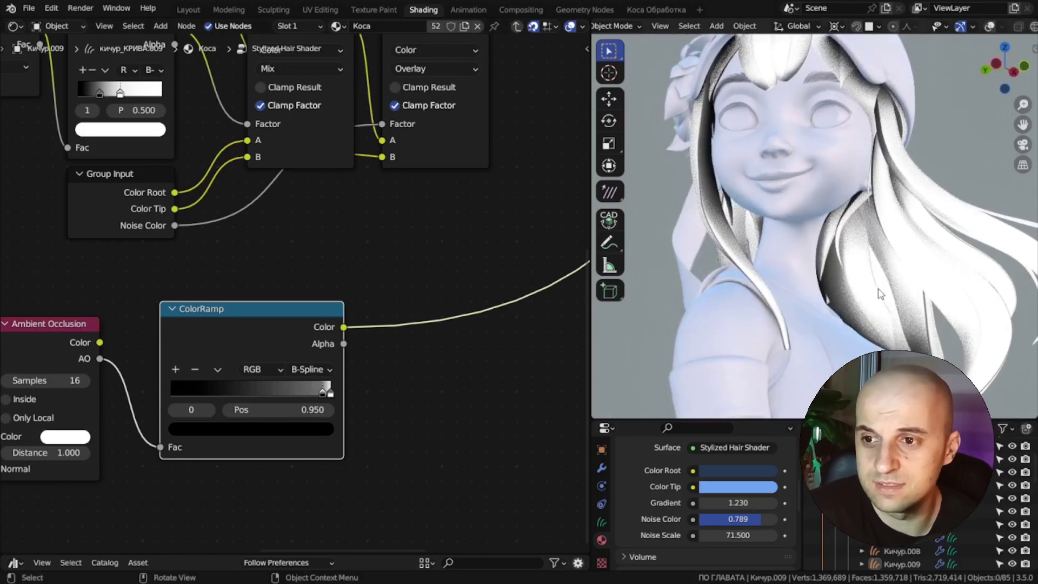
pyautogui.moveTo(878, 289); pyautogui.dragTo(826, 271, button='middle')
# Step: Add a Mix node from the ambient occlusion ColorRamp's Color output and set its blending mode to Overlay
pyautogui.moveTo(343, 328); pyautogui.dragTo(228, 316, button='middle')
pyautogui.moveTo(228, 316); pyautogui.dragTo(299, 376)
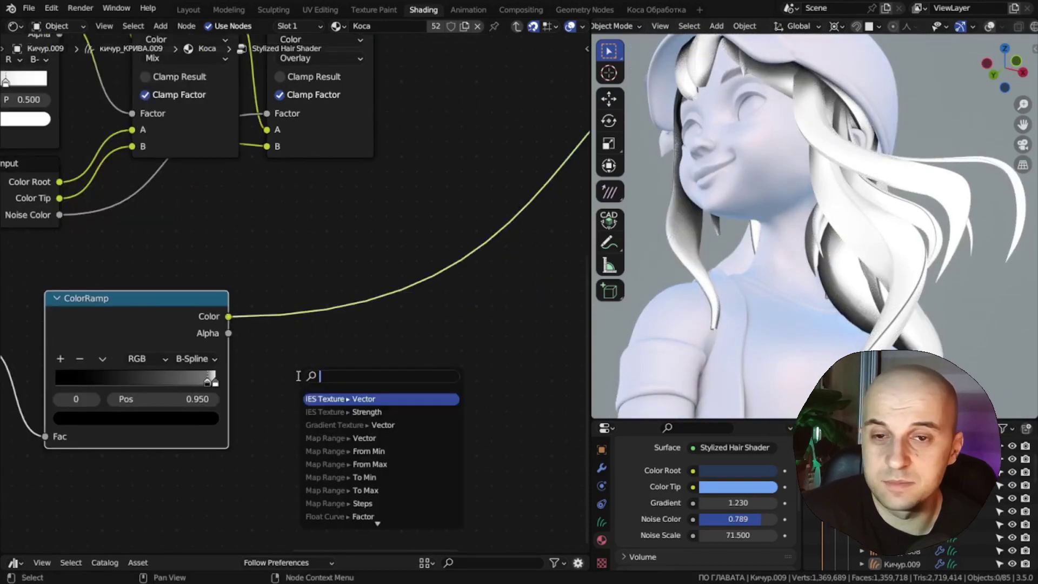
pyautogui.write('mix')
pyautogui.press('Return')
pyautogui.click(361, 403)
pyautogui.click(361, 403)
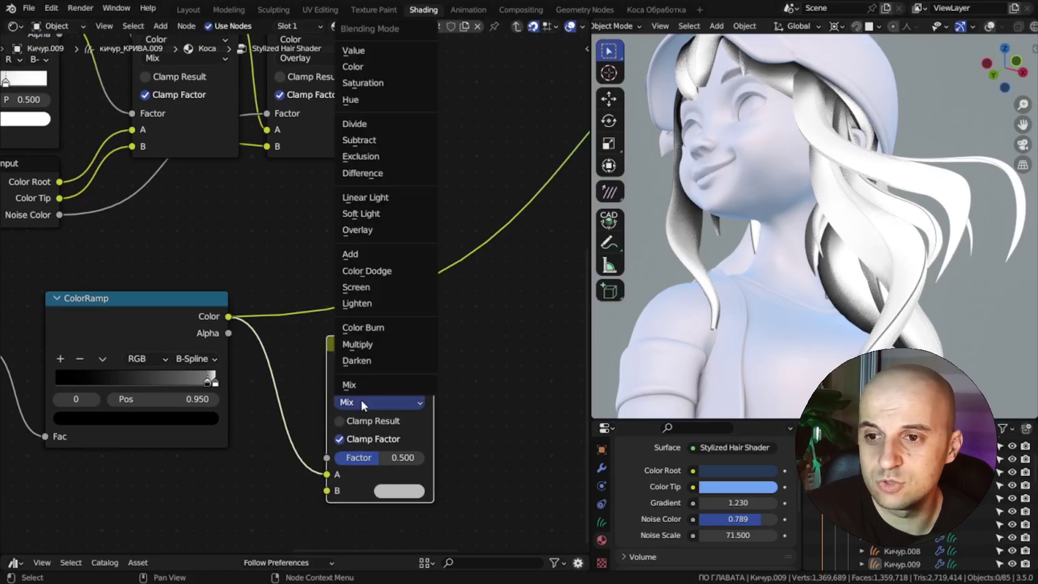
pyautogui.click(378, 232)
# Step: Place the new Overlay node after the noise Overlay, feeding that node's Result into A and the ambient occlusion ColorRamp into B
pyautogui.moveTo(323, 448)
pyautogui.mouseDown()
pyautogui.moveTo(291, 440)
pyautogui.moveTo(322, 465)
pyautogui.mouseUp()
pyautogui.scroll(-4, 387, 348)
pyautogui.moveTo(388, 348); pyautogui.dragTo(324, 445, button='middle')
pyautogui.moveTo(295, 408); pyautogui.dragTo(380, 162)
pyautogui.moveTo(287, 190); pyautogui.dragTo(339, 262)
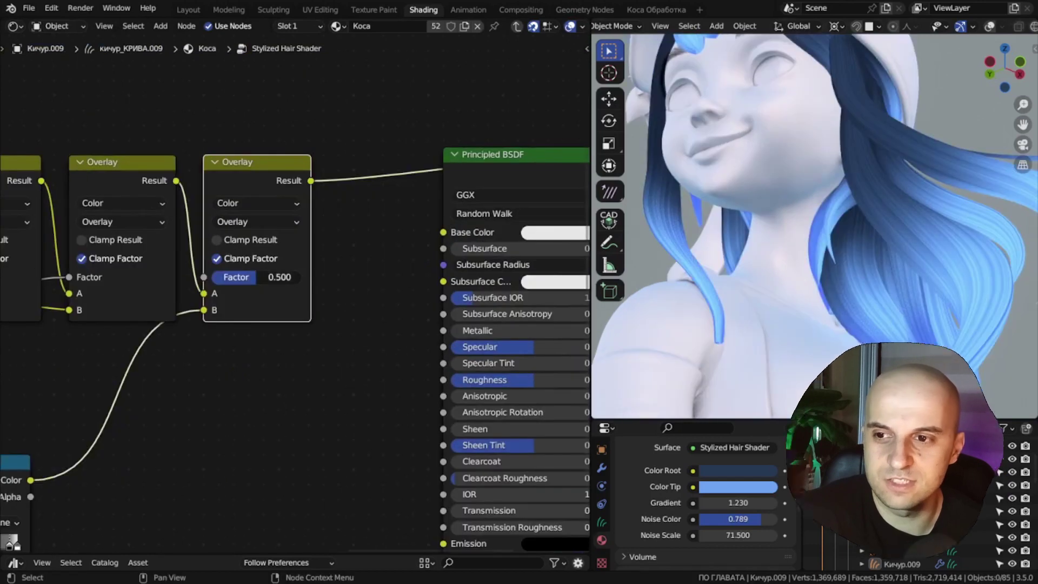
# Step: Raise the ambient occlusion Overlay node's Factor to 1.000 to judge its effect on the hair
pyautogui.moveTo(256, 277)
pyautogui.mouseDown()
pyautogui.moveTo(303, 276)
pyautogui.moveTo(227, 277)
pyautogui.moveTo(295, 277)
pyautogui.mouseUp()
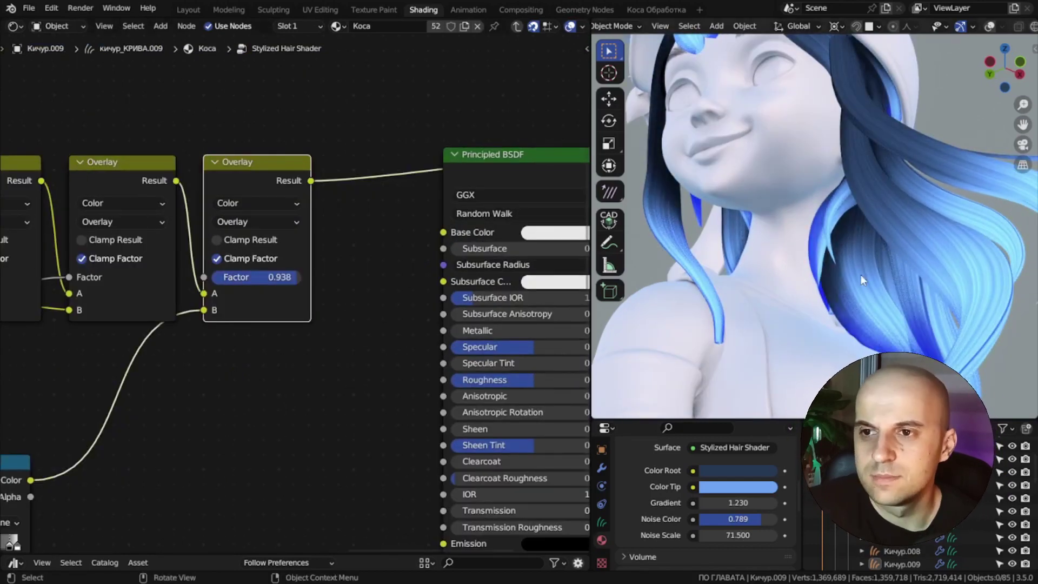
pyautogui.keyDown('shift'); pyautogui.moveTo(874, 278); pyautogui.dragTo(748, 233, button='middle'); pyautogui.keyUp('shift')
pyautogui.moveTo(272, 279)
pyautogui.mouseDown()
pyautogui.moveTo(216, 277)
pyautogui.moveTo(281, 277)
pyautogui.mouseUp()
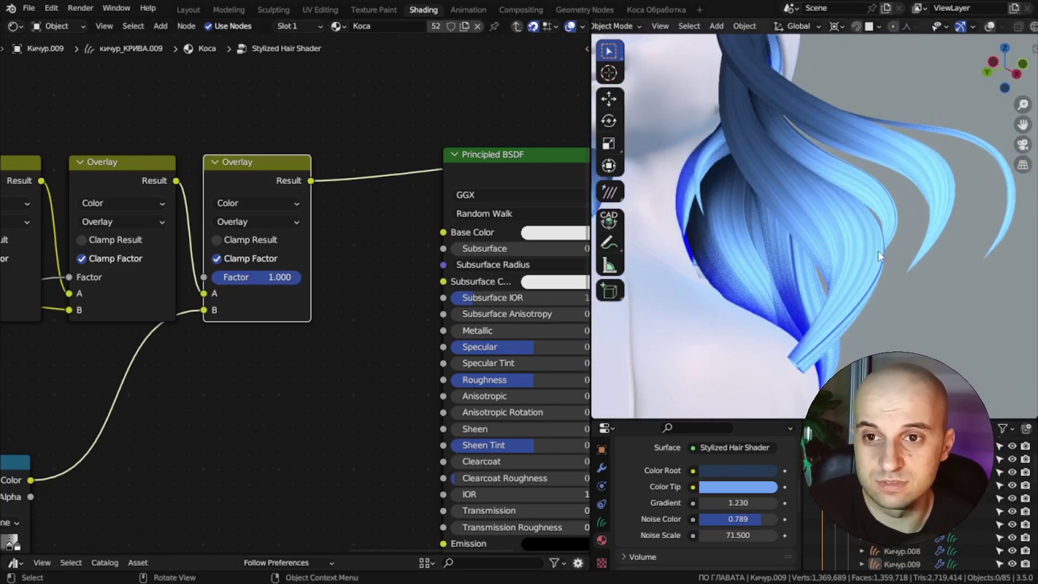
# Step: Darken the white stop of the ambient occlusion ColorRamp to an HSV value of 0.6
pyautogui.moveTo(276, 371); pyautogui.dragTo(710, 200, button='middle')
pyautogui.scroll(4, 251, 292)
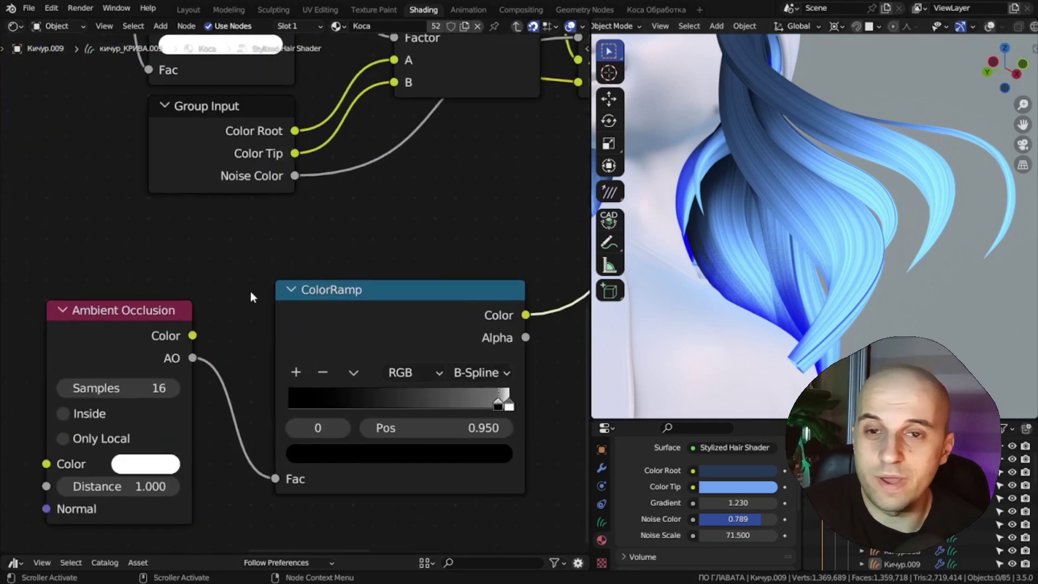
pyautogui.moveTo(251, 291); pyautogui.dragTo(117, 260, button='middle')
pyautogui.click(376, 375)
pyautogui.click(325, 423)
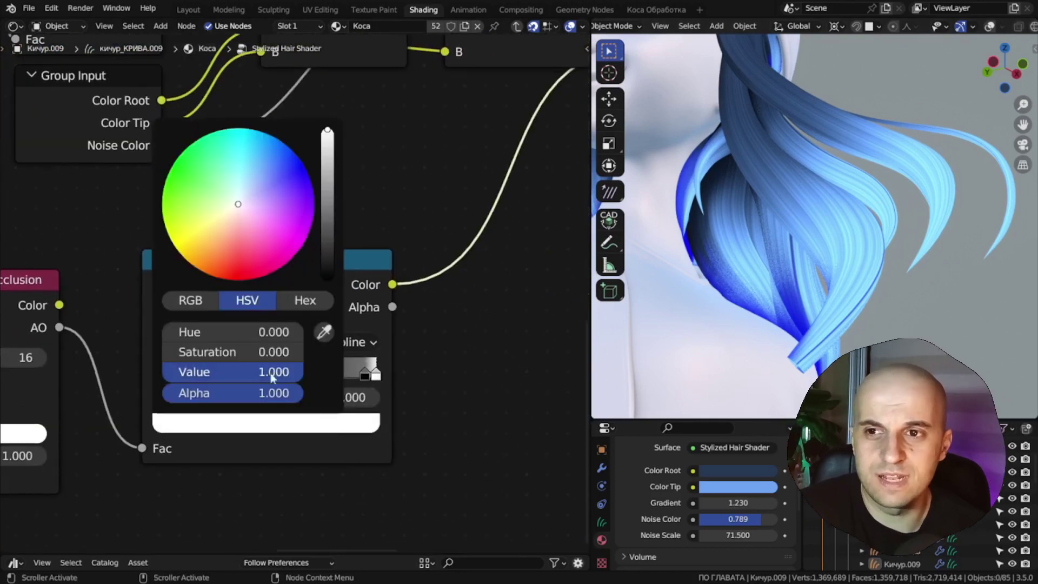
pyautogui.click(243, 371)
pyautogui.write('.6')
pyautogui.press('Return')
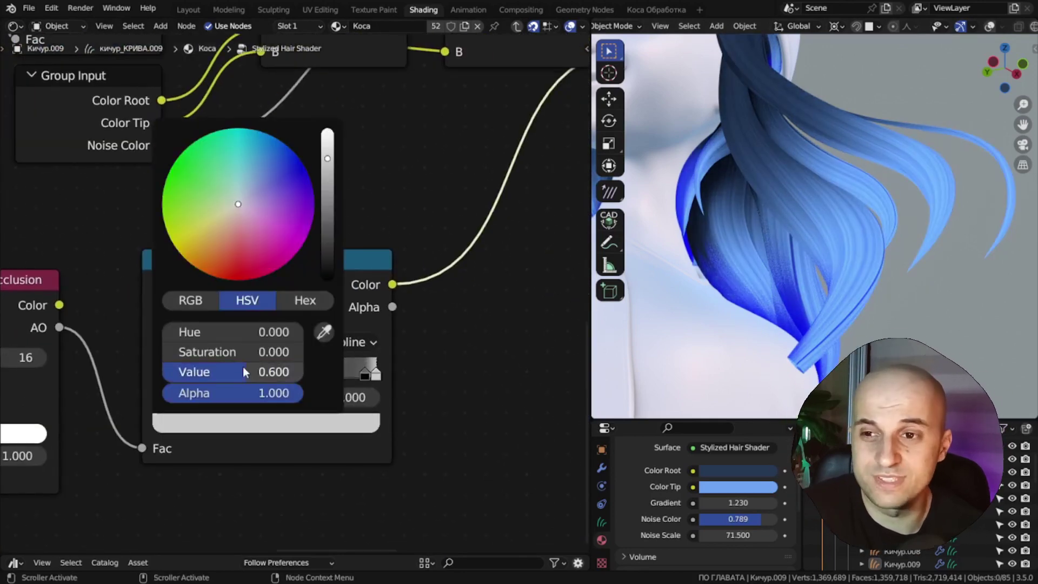
# Step: Lower the ambient occlusion Overlay node's Factor to 0.398
pyautogui.scroll(-3, 408, 290)
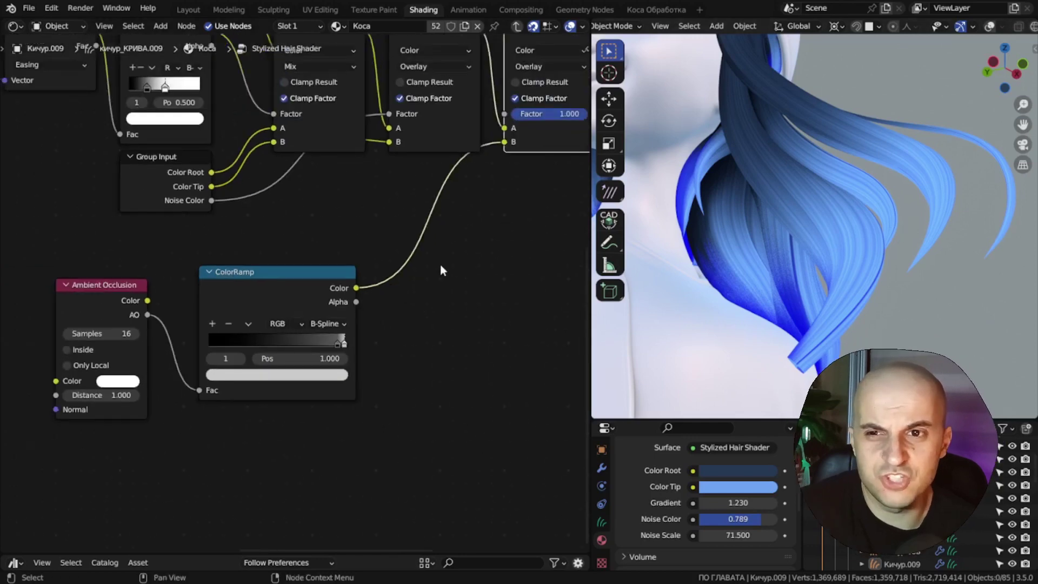
pyautogui.moveTo(408, 212)
pyautogui.mouseDown()
pyautogui.moveTo(373, 212)
pyautogui.moveTo(392, 212)
pyautogui.mouseUp()
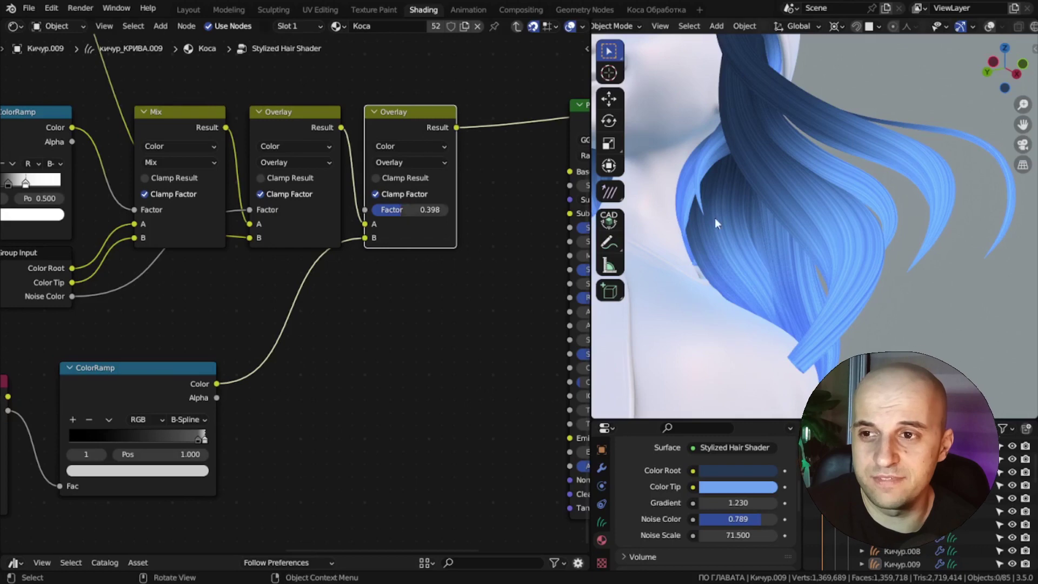
# Step: Move the texture, mixing and ambient occlusion nodes away from the Principled BSDF to free space in front of it
pyautogui.scroll(-5, 715, 219)
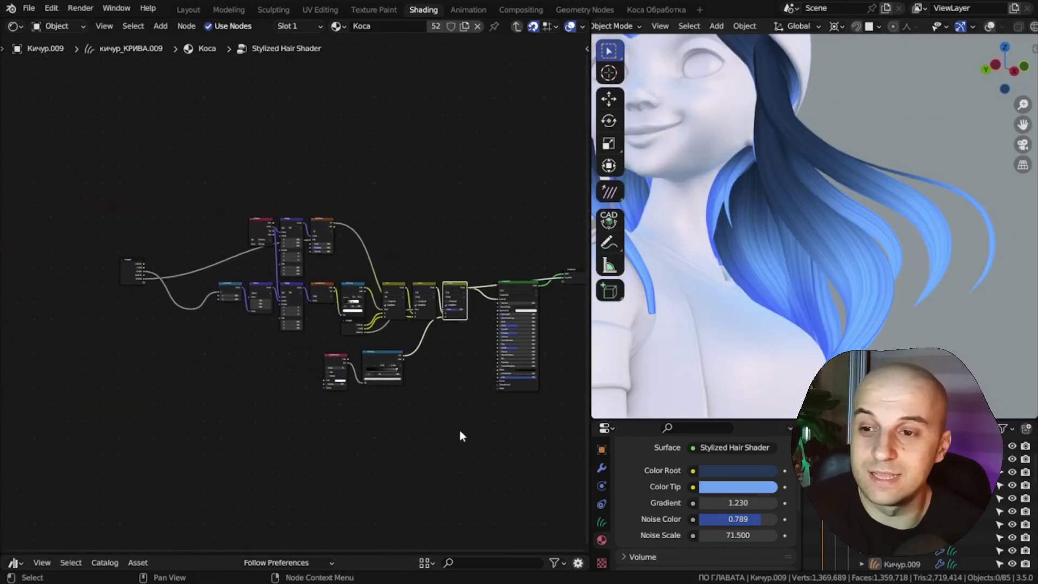
pyautogui.moveTo(475, 407); pyautogui.dragTo(102, 188)
pyautogui.press('g')
pyautogui.click(46, 194)
pyautogui.scroll(5, 211, 324)
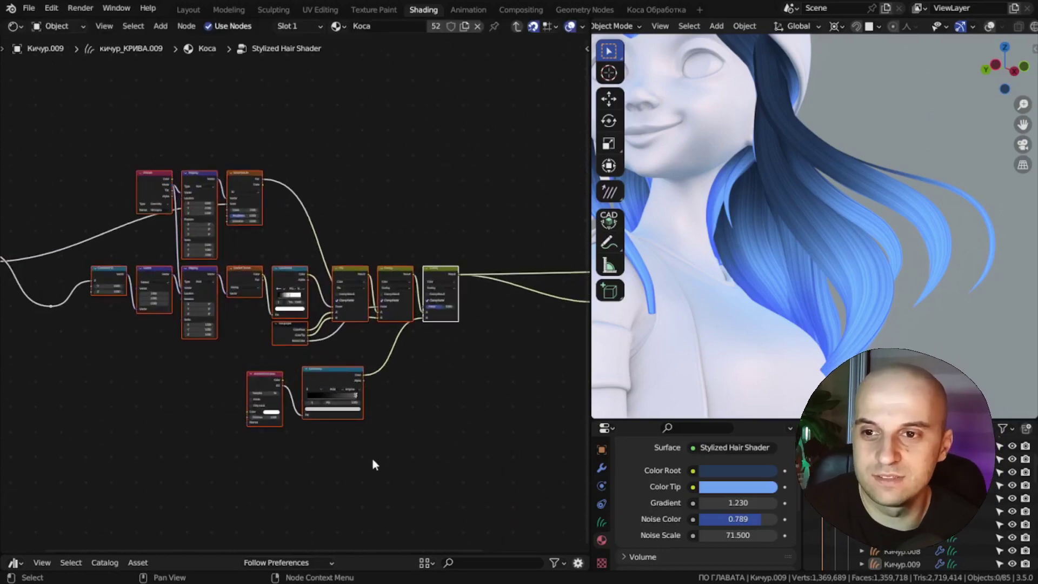
pyautogui.moveTo(382, 460); pyautogui.dragTo(213, 371)
pyautogui.press('g')
pyautogui.click(160, 365)
# Step: Add a Layer Weight node directly below the Ambient Occlusion node
pyautogui.hotkey('shift', 'a')
pyautogui.click(262, 360)
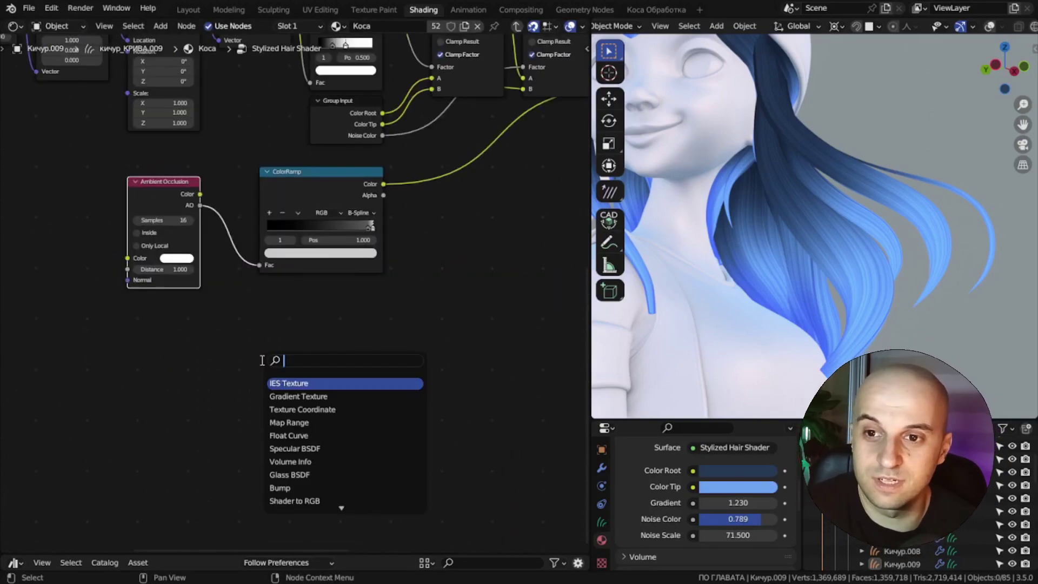
pyautogui.write('la')
pyautogui.press('Return')
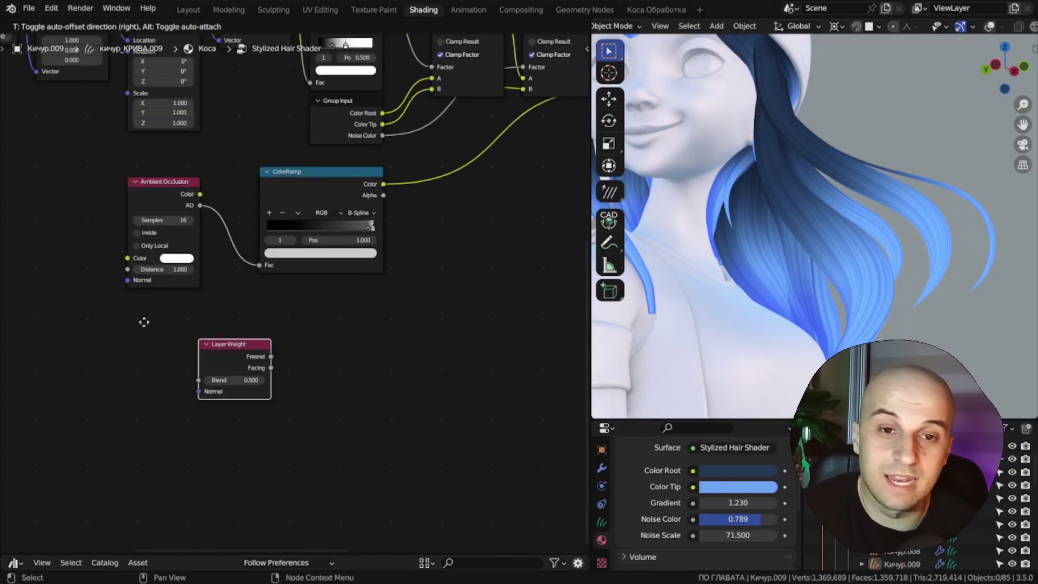
pyautogui.click(127, 332)
pyautogui.scroll(5, 296, 293)
pyautogui.scroll(4, 410, 355)
pyautogui.moveTo(220, 382); pyautogui.dragTo(418, 323, button='middle')
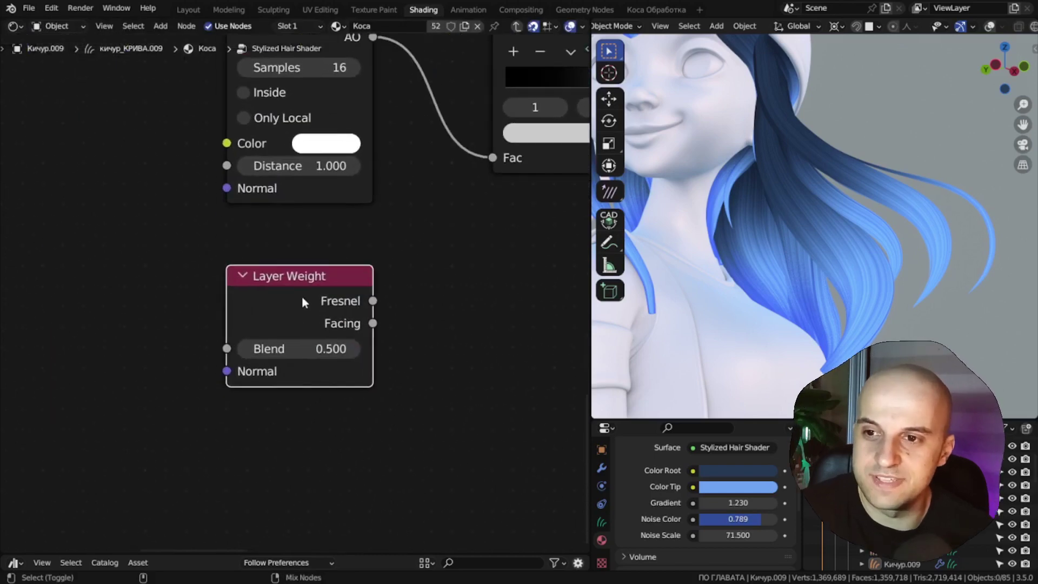
# Step: Preview the Layer Weight node's Facing output on the hair strands
pyautogui.keyDown('ctrl'); pyautogui.keyDown('shift'); pyautogui.click(302, 296); pyautogui.keyUp('shift'); pyautogui.keyUp('ctrl')
pyautogui.keyDown('ctrl'); pyautogui.keyDown('shift'); pyautogui.click(302, 297); pyautogui.keyUp('shift'); pyautogui.keyUp('ctrl')
pyautogui.scroll(-3, 777, 282)
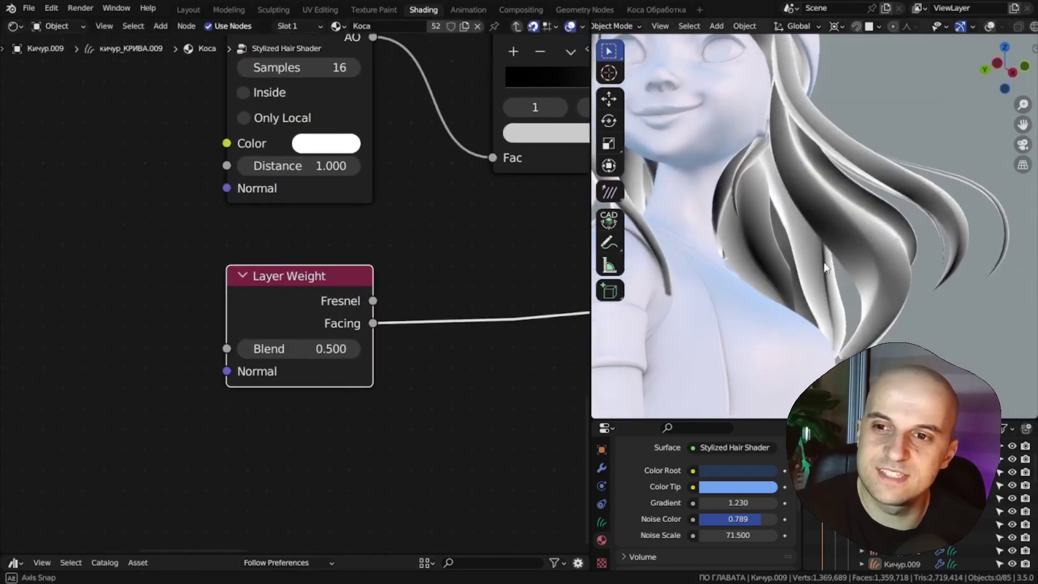
pyautogui.moveTo(839, 264); pyautogui.dragTo(821, 270, button='middle')
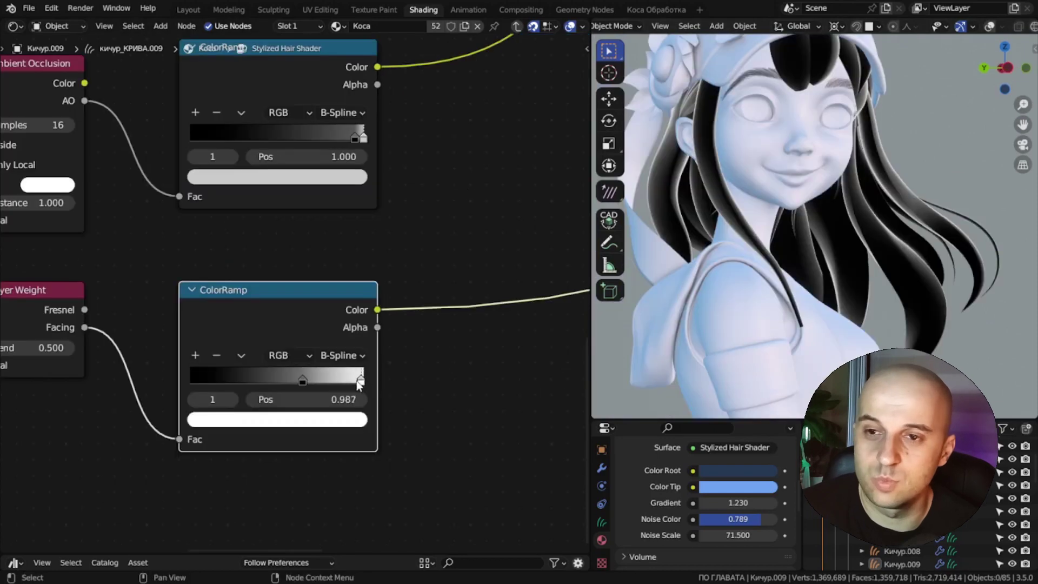
# Step: Move the white stop of the Layer Weight ColorRamp to position 0.868 and inspect the rim on the strands
pyautogui.moveTo(362, 379); pyautogui.dragTo(340, 382)
pyautogui.moveTo(889, 270); pyautogui.dragTo(855, 261, button='middle')
pyautogui.scroll(4, 855, 261)
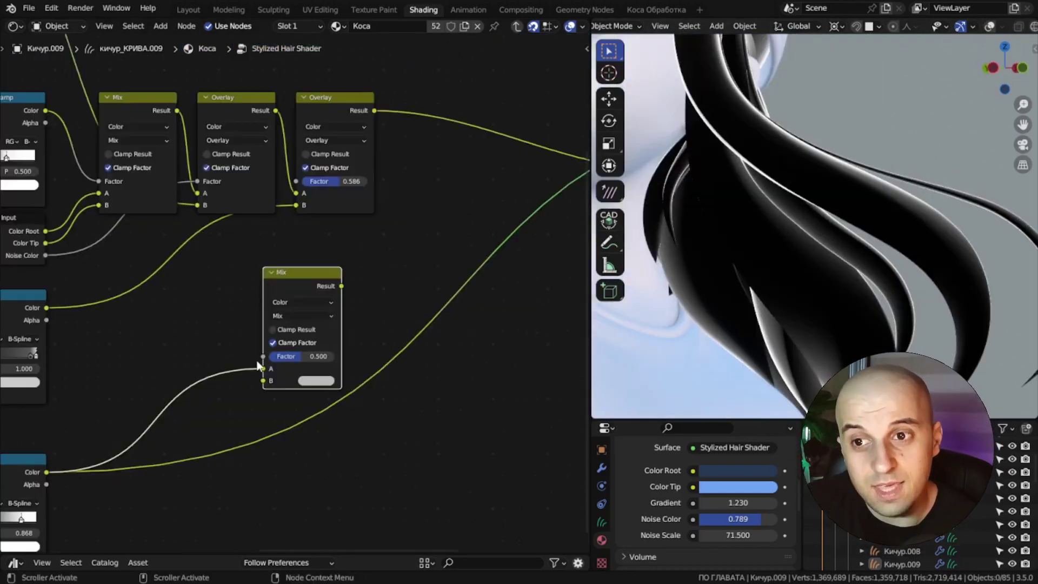
# Step: Insert the new Mix node after the last Overlay node, with the Layer Weight ColorRamp feeding its B input
pyautogui.moveTo(46, 472); pyautogui.dragTo(248, 373)
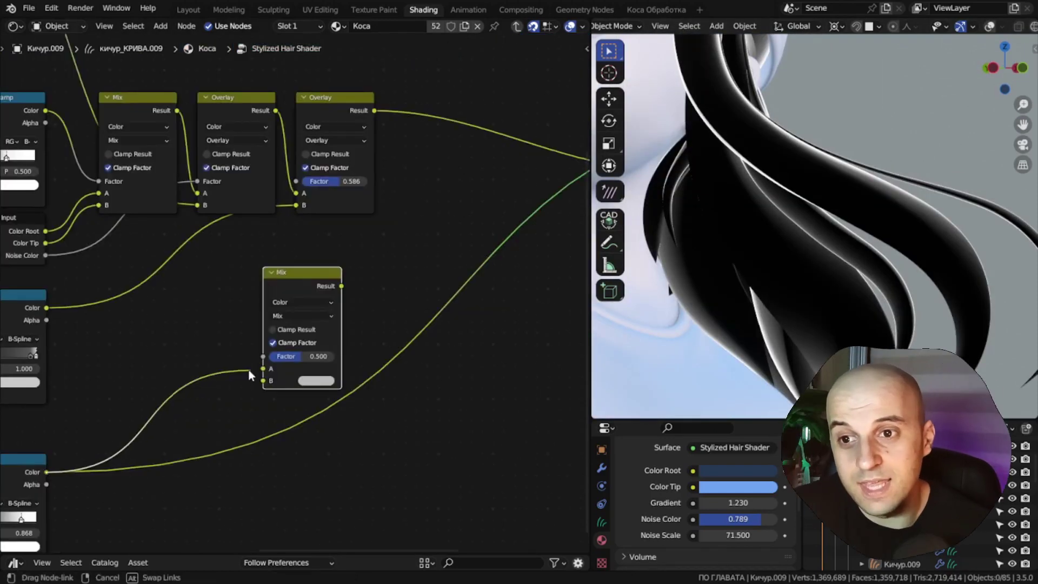
pyautogui.moveTo(316, 275); pyautogui.dragTo(382, 135)
pyautogui.scroll(3, 365, 310)
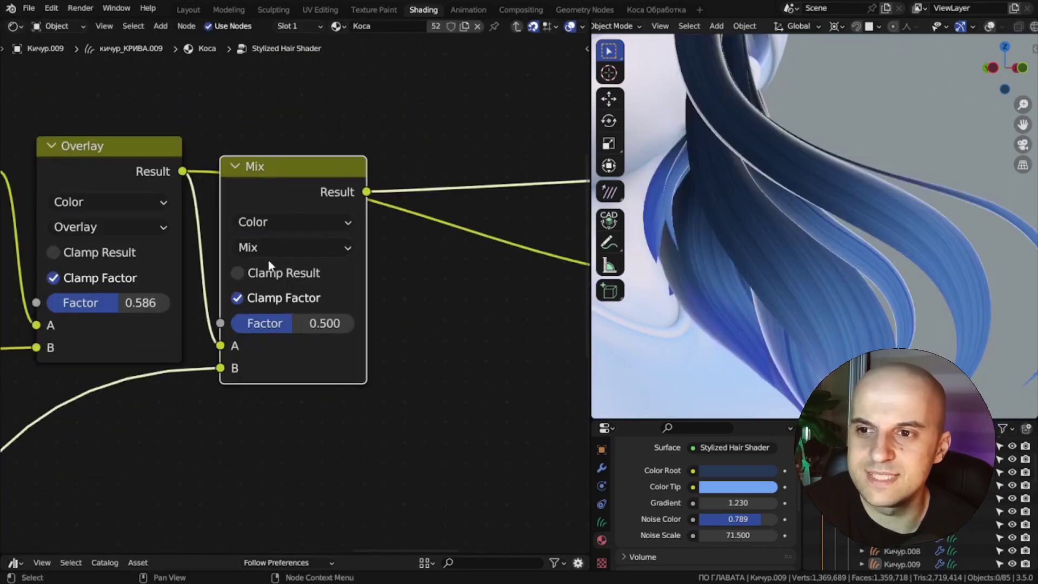
# Step: Set the Mix node's blending mode to Color Dodge and try its Factor at 1.000, leaving it at 0.000
pyautogui.click(274, 244)
pyautogui.click(275, 427)
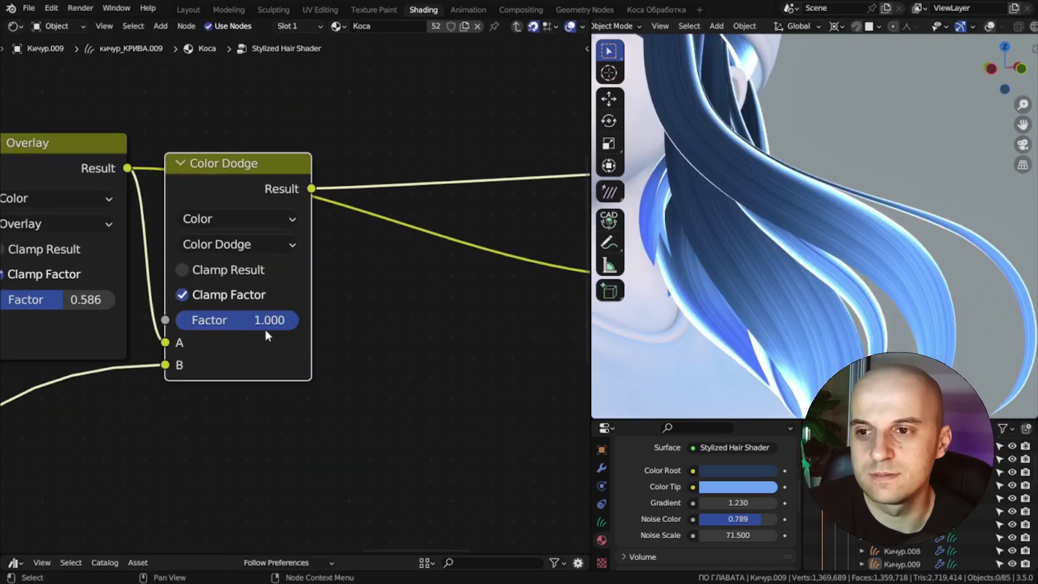
pyautogui.moveTo(265, 324)
pyautogui.mouseDown()
pyautogui.moveTo(181, 324)
pyautogui.moveTo(266, 324)
pyautogui.mouseUp()
pyautogui.scroll(-4, 767, 298)
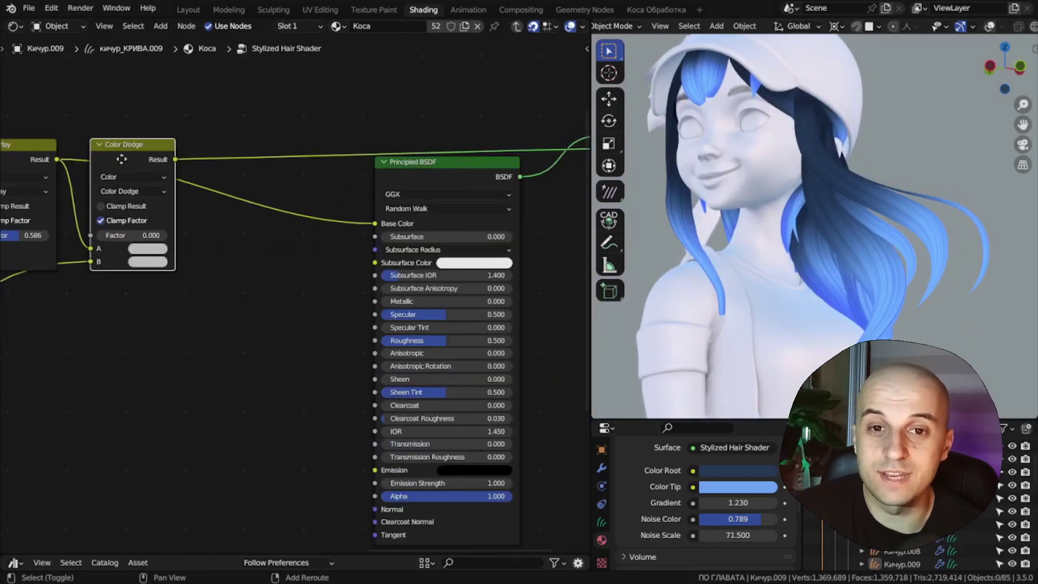
# Step: Duplicate the Color Dodge node and insert the copy after it, fed by its Result through input A
pyautogui.hotkey('shift', 'd')
pyautogui.click(250, 161)
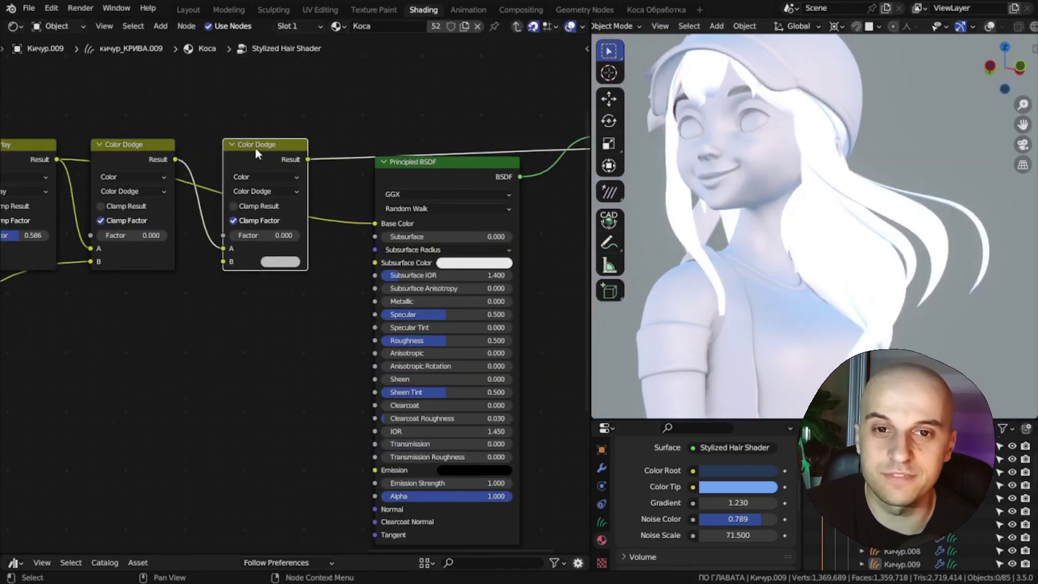
pyautogui.moveTo(256, 148); pyautogui.dragTo(245, 148)
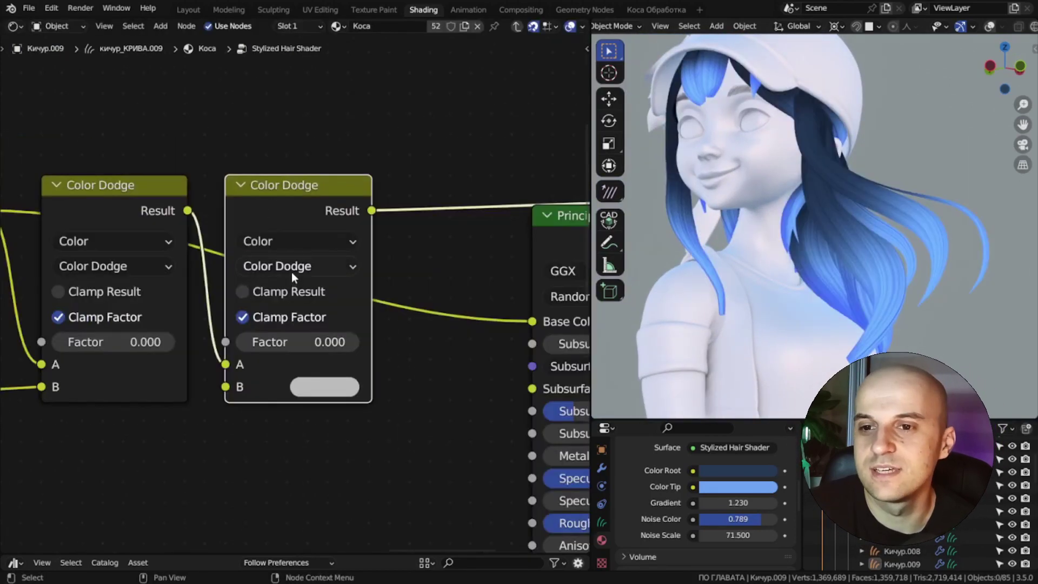
# Step: Set the copied Mix node's blending mode to Overlay and feed its B input from the lower Layer Weight ColorRamp
pyautogui.click(291, 271)
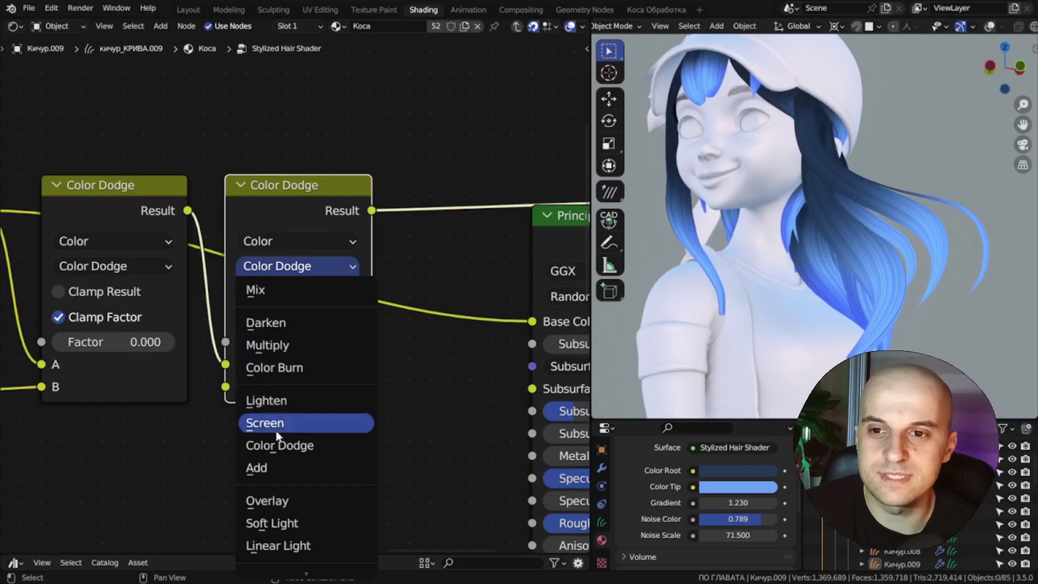
pyautogui.click(288, 502)
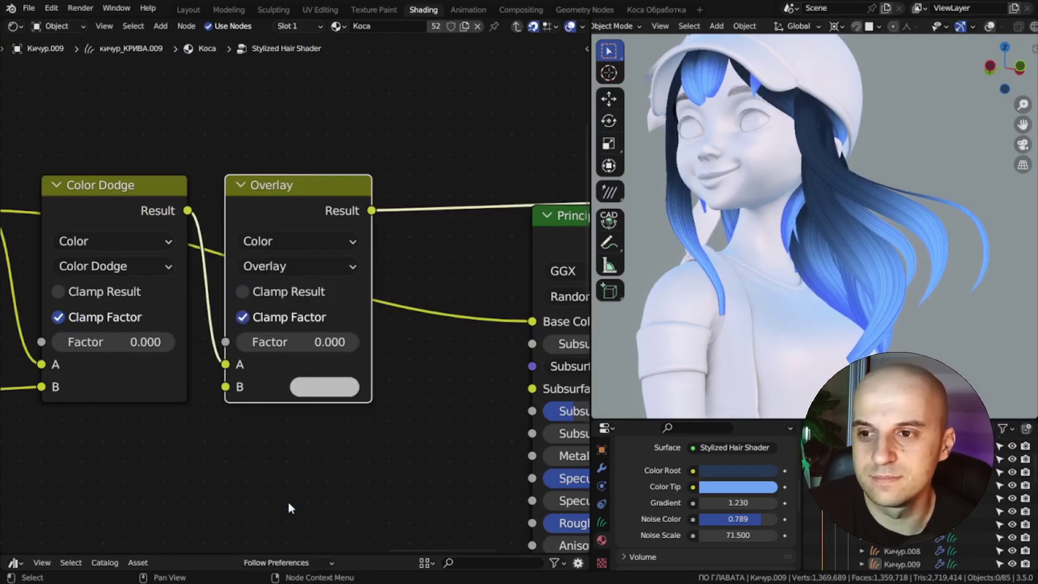
pyautogui.scroll(-2, 213, 449)
pyautogui.moveTo(213, 449); pyautogui.dragTo(430, 185, button='middle')
pyautogui.scroll(-1, 430, 185)
pyautogui.moveTo(66, 499); pyautogui.dragTo(487, 141)
# Step: Flip the lower Layer Weight ColorRamp, set its white stop's value to 0.6, and test the last Overlay node's Factor around 0.258
pyautogui.moveTo(17, 502); pyautogui.dragTo(319, 262, button='middle')
pyautogui.scroll(5, 320, 261)
pyautogui.click(268, 278)
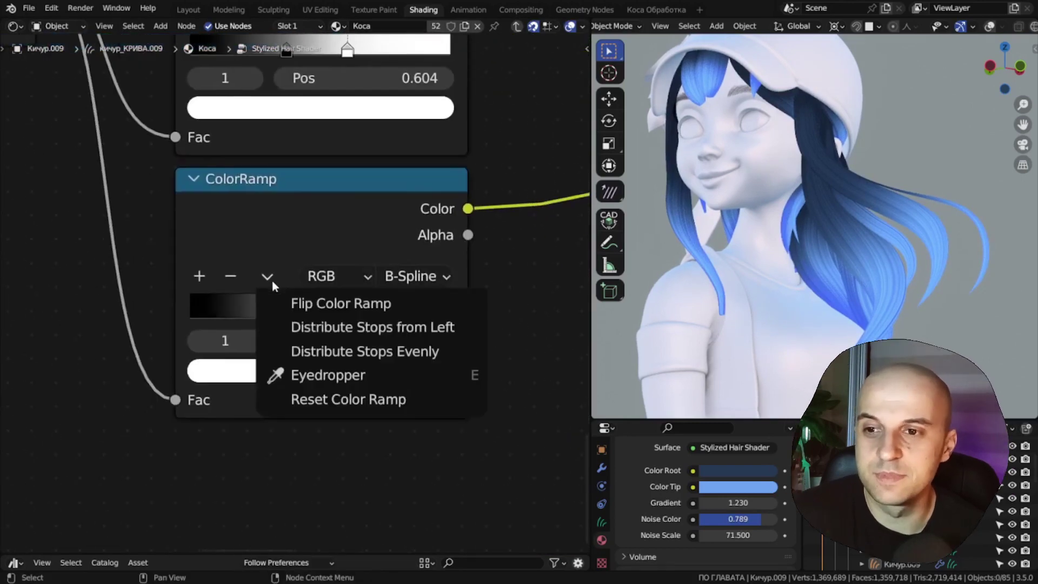
pyautogui.click(314, 303)
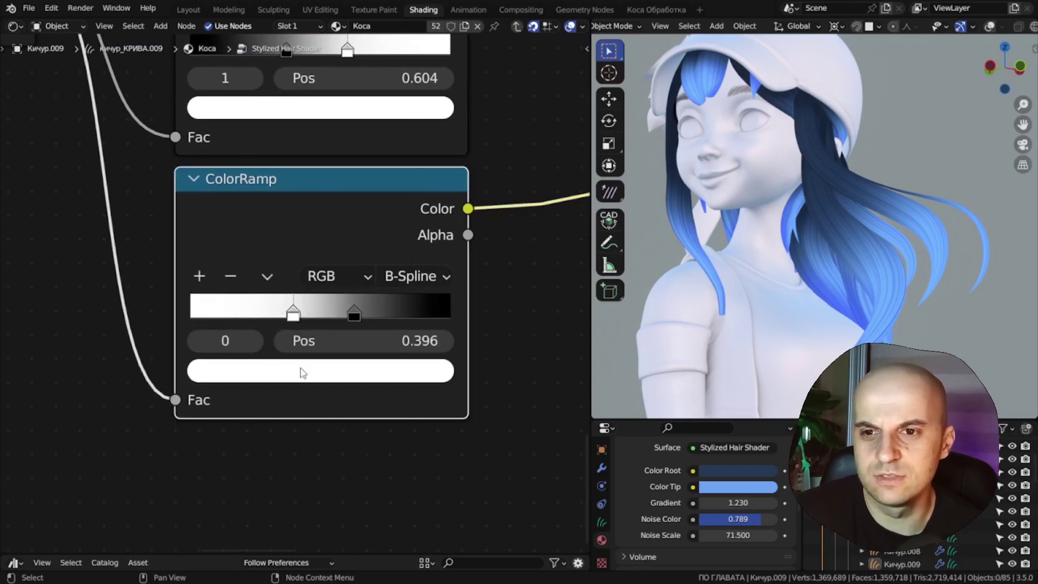
pyautogui.click(319, 371)
pyautogui.click(317, 312)
pyautogui.write('0.6')
pyautogui.press('Return')
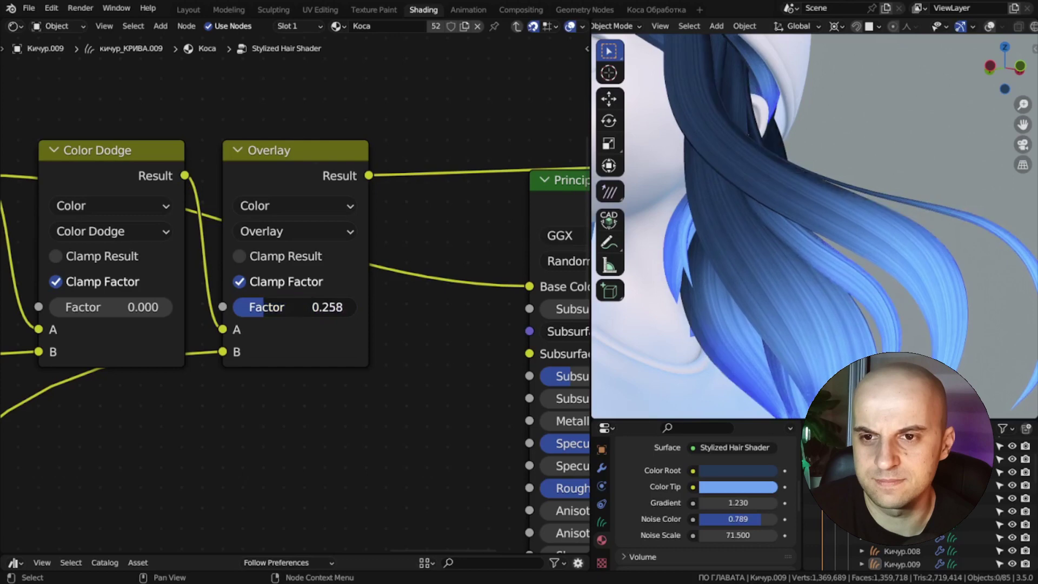
pyautogui.moveTo(294, 307); pyautogui.dragTo(346, 306)
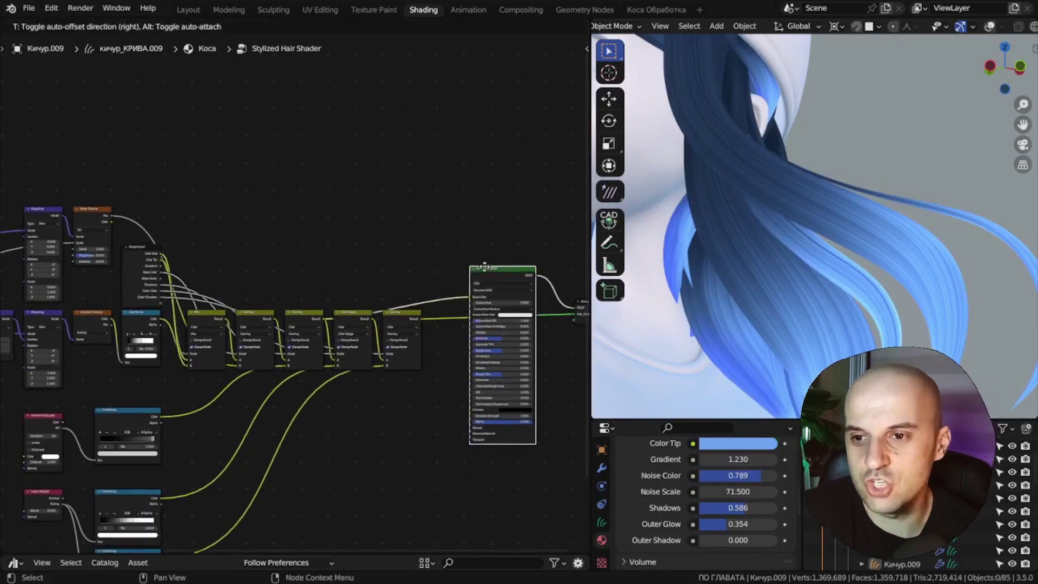
# Step: Link the Noise Texture's Fac to the Principled BSDF's Roughness through a new ColorRamp and adjust the ramp's stops
pyautogui.scroll(4, 209, 207)
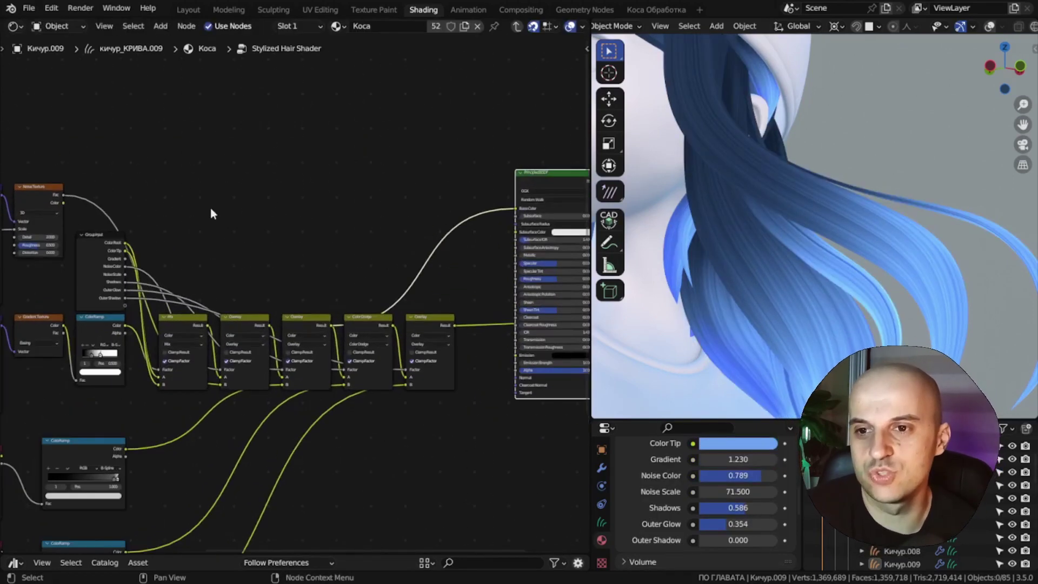
pyautogui.scroll(2, 304, 261)
pyautogui.moveTo(251, 194); pyautogui.dragTo(347, 364)
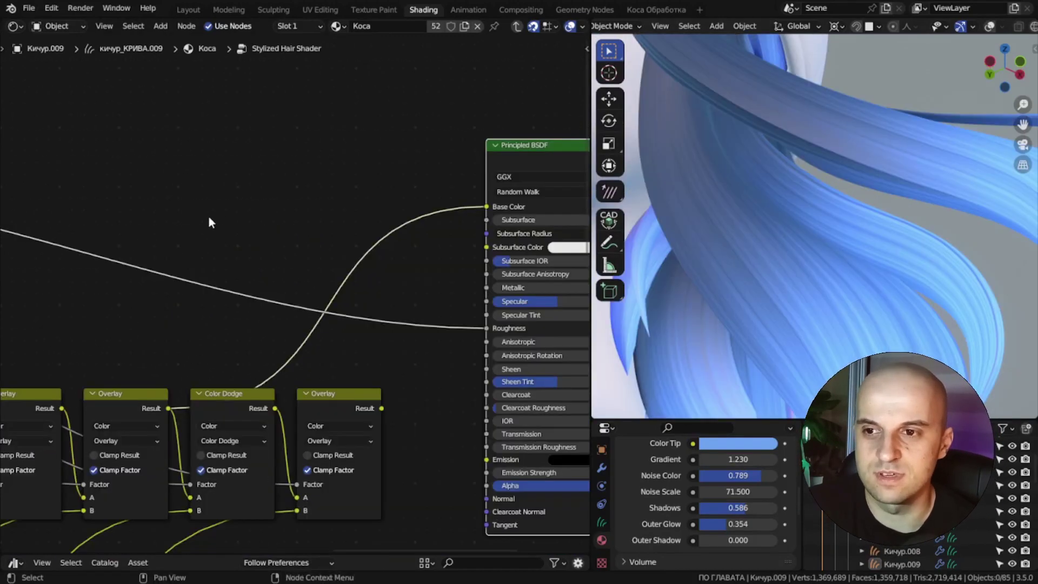
pyautogui.press('q')
pyautogui.click(149, 213)
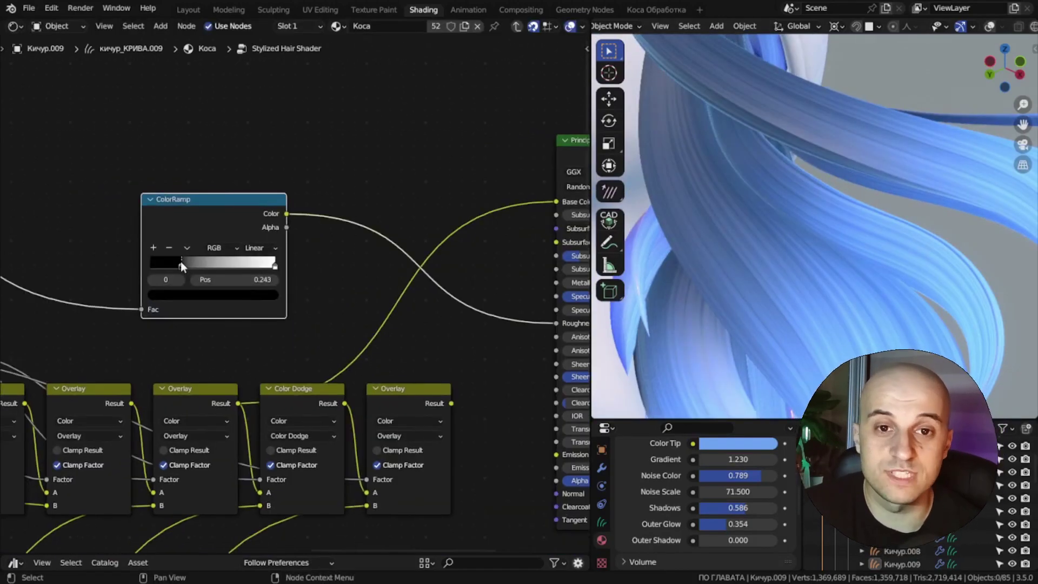
pyautogui.moveTo(181, 262); pyautogui.dragTo(197, 264)
pyautogui.click(245, 265)
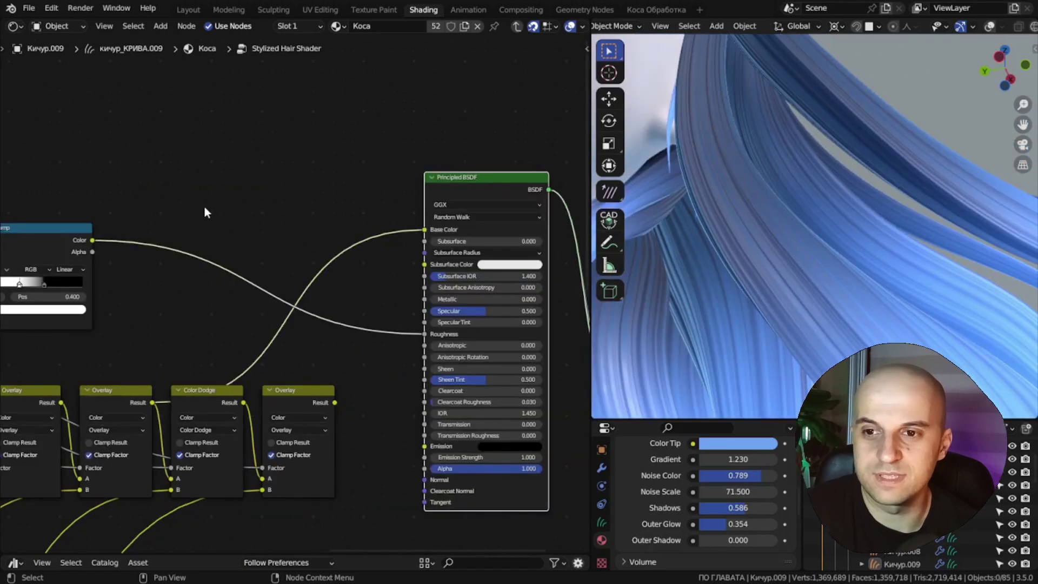
# Step: Insert a Map Range node between the new ColorRamp and the Principled BSDF's Roughness input
pyautogui.press('q')
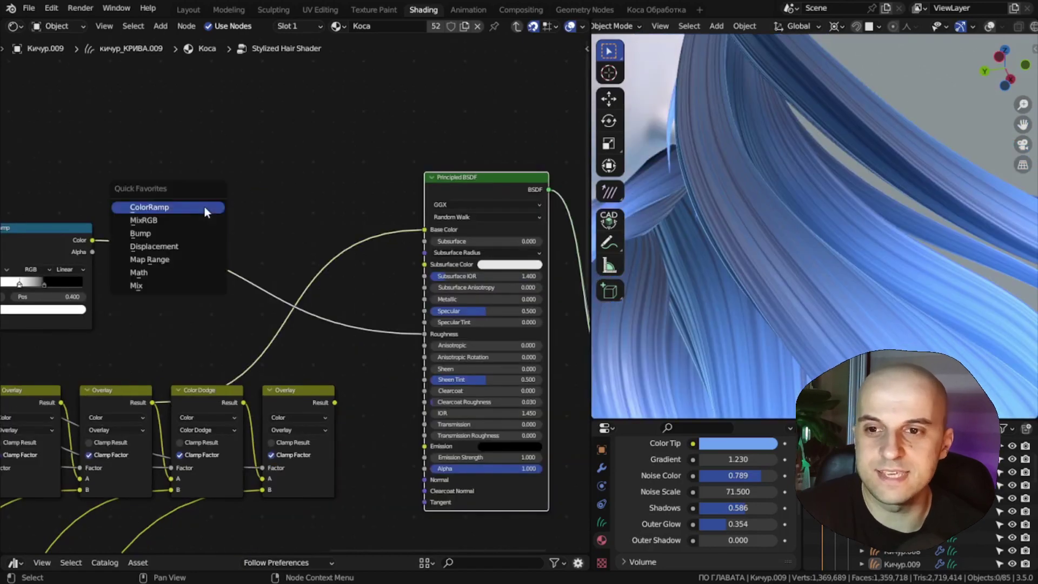
pyautogui.click(173, 255)
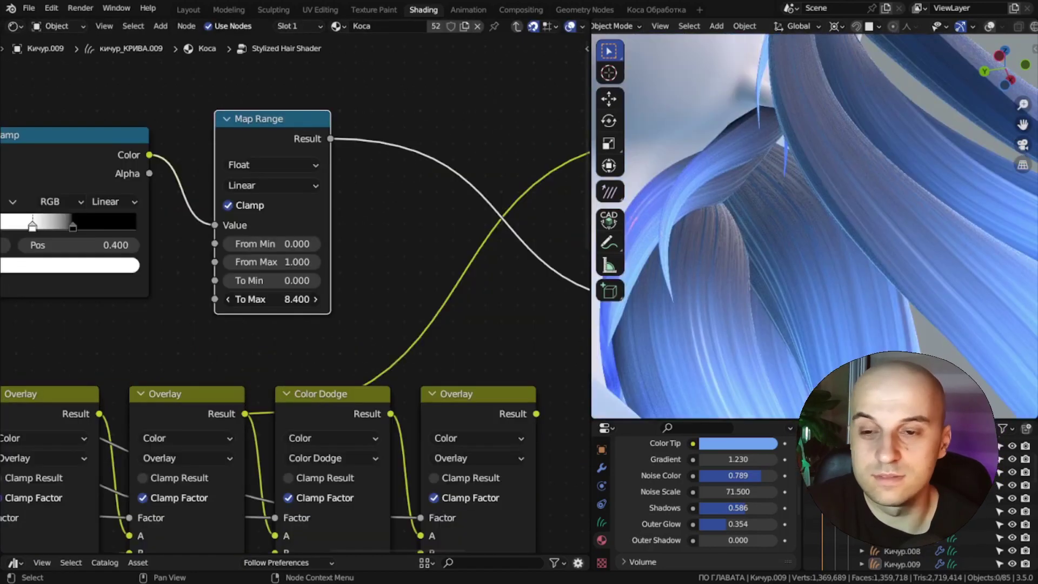
# Step: Try different To Max and To Min values on the Map Range node to compare the roughness on the strands
pyautogui.moveTo(281, 299); pyautogui.dragTo(194, 299)
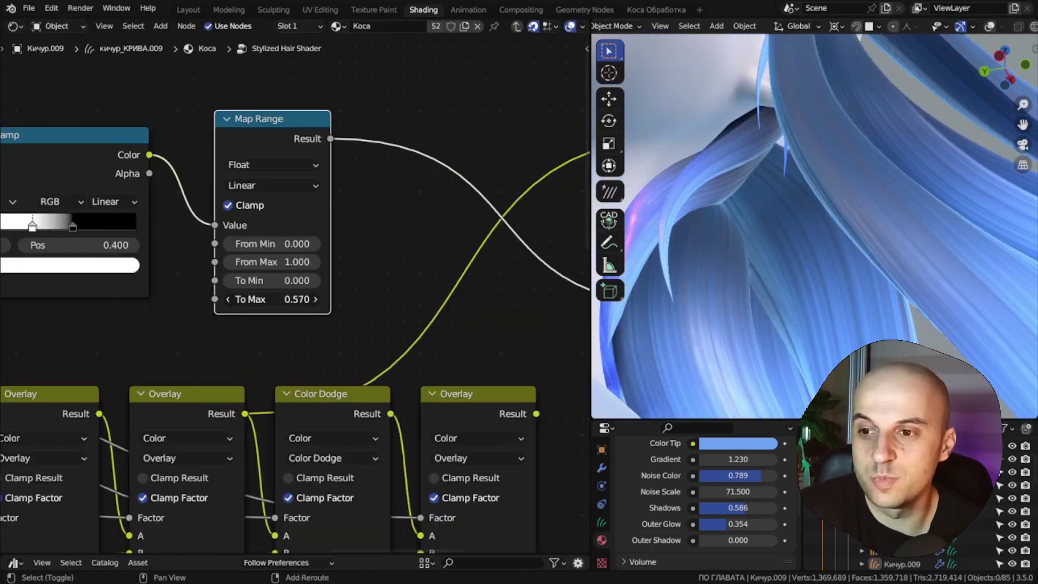
pyautogui.rightClick(281, 299)
pyautogui.moveTo(280, 280)
pyautogui.keyDown('shift'); pyautogui.mouseDown()
pyautogui.moveTo(376, 281)
pyautogui.moveTo(270, 280)
pyautogui.moveTo(281, 280)
pyautogui.mouseUp(); pyautogui.keyUp('shift')
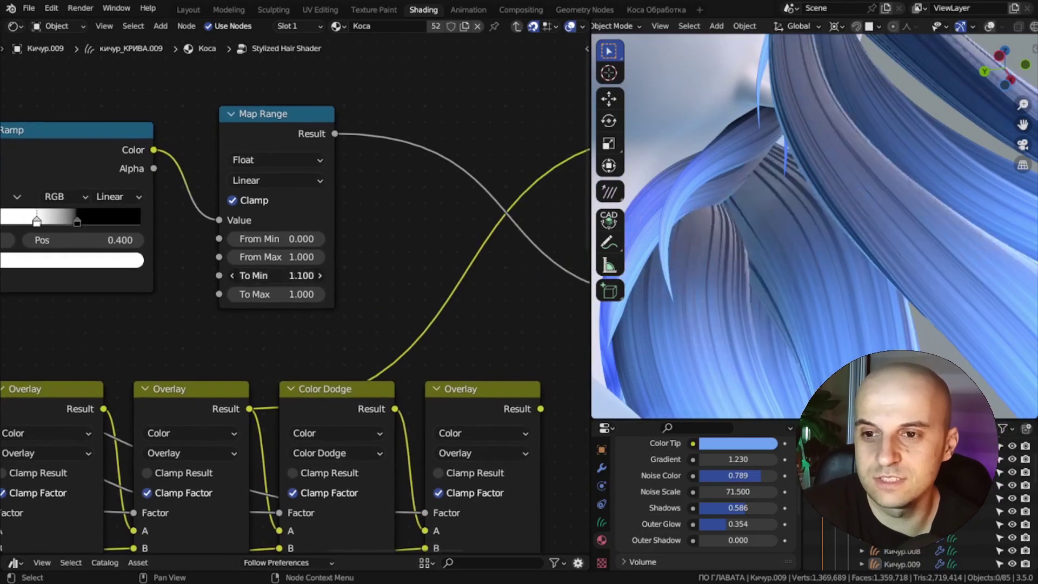
pyautogui.moveTo(281, 285); pyautogui.dragTo(303, 294)
pyautogui.rightClick(278, 280)
pyautogui.rightClick(282, 294)
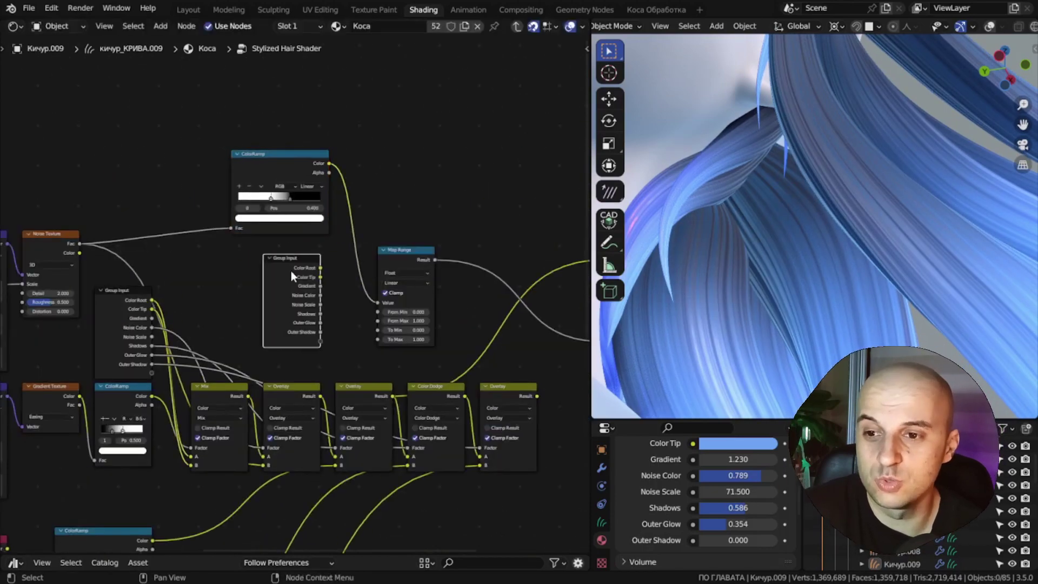
# Step: Expose the Map Range's To Min and To Max as group inputs Roughness Min and Roughness Max, limiting Roughness Min to 0–1
pyautogui.scroll(4, 404, 349)
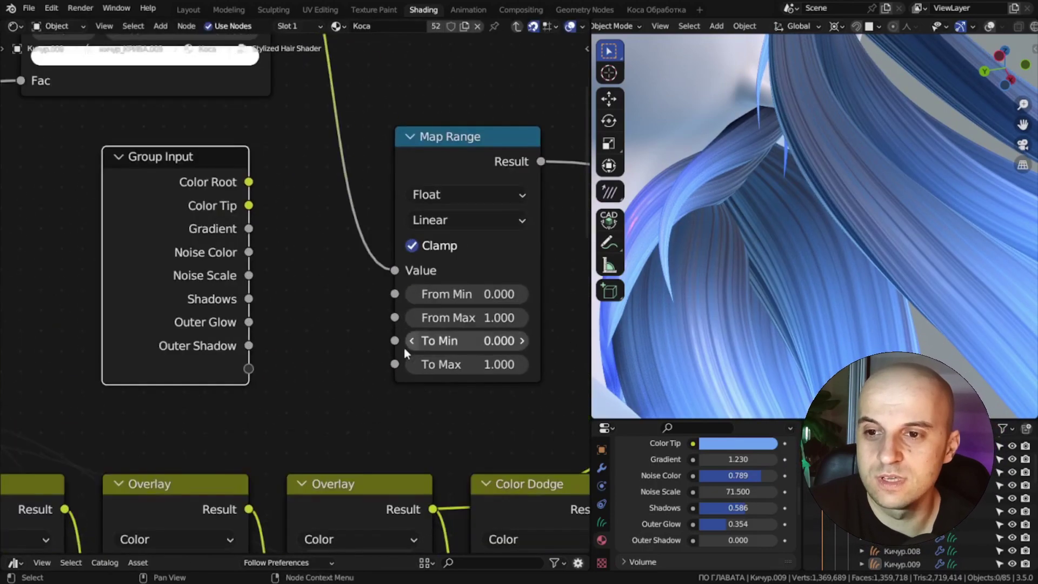
pyautogui.moveTo(396, 341); pyautogui.dragTo(249, 392)
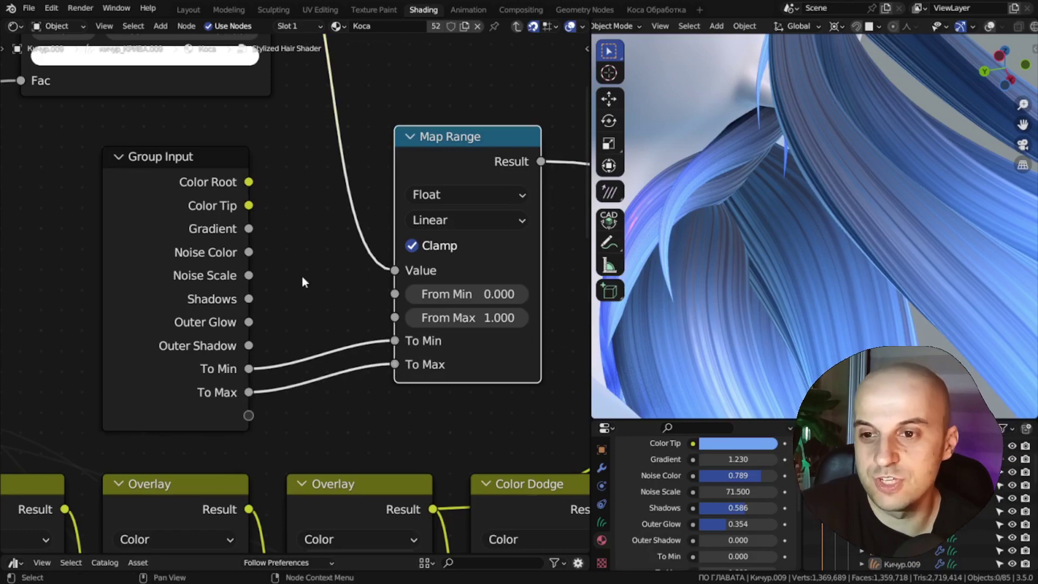
pyautogui.doubleClick(541, 257)
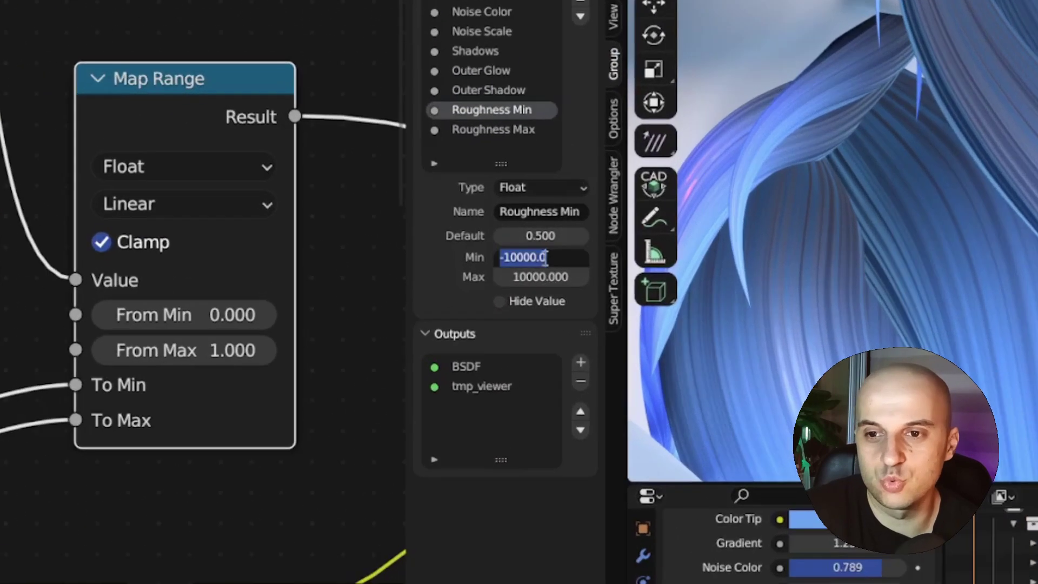
pyautogui.write('0')
pyautogui.press('Return')
pyautogui.click(536, 277)
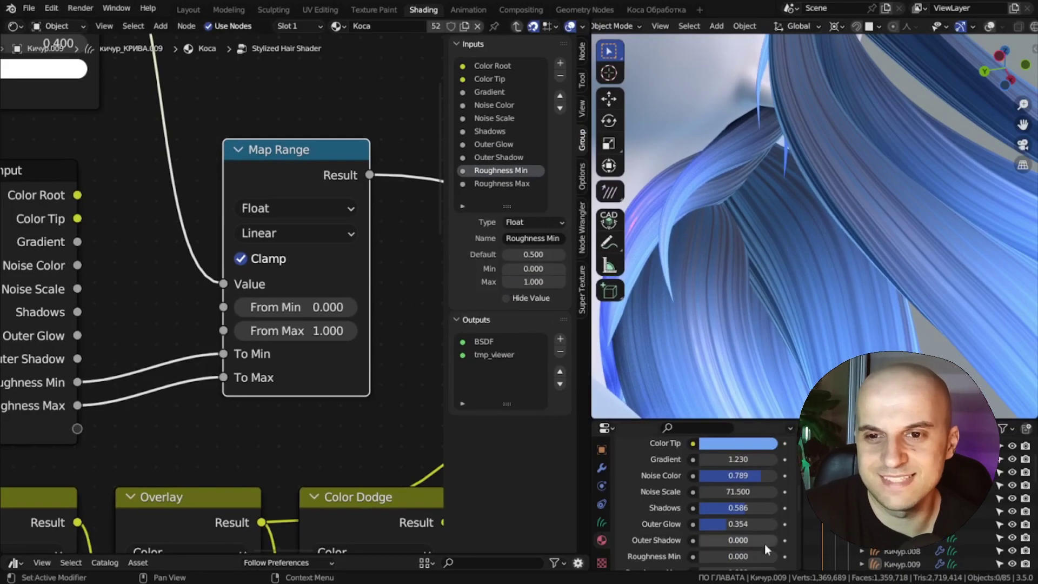
# Step: Set the hair material's Roughness Min to 0.5 and Roughness Max to 0.2
pyautogui.scroll(-3, 765, 544)
pyautogui.moveTo(738, 483)
pyautogui.mouseDown()
pyautogui.moveTo(777, 482)
pyautogui.moveTo(738, 483)
pyautogui.mouseUp()
pyautogui.click(741, 483)
pyautogui.write('0.5')
pyautogui.press('Return')
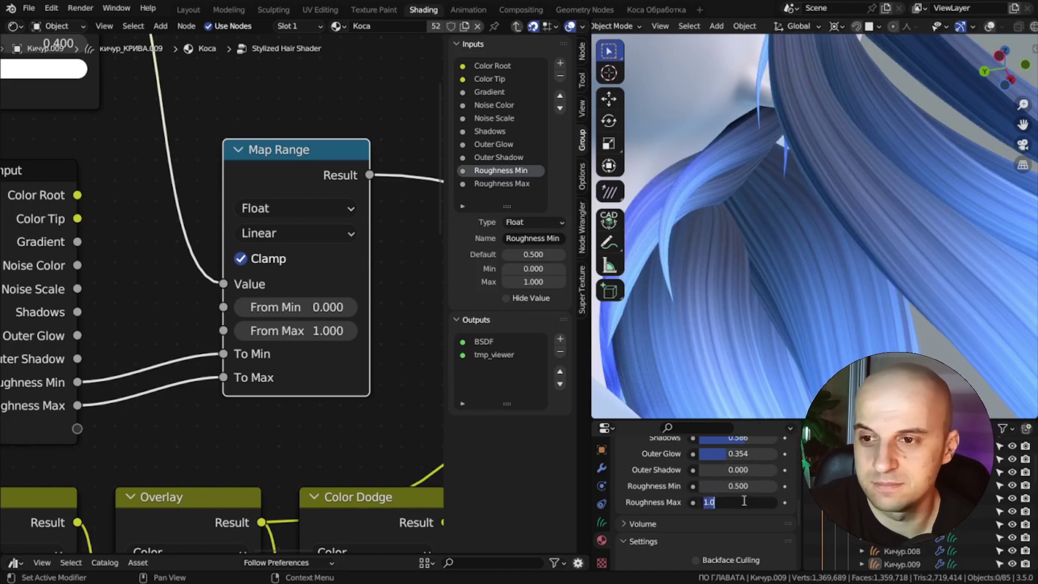
pyautogui.write('0.2')
pyautogui.press('Return')
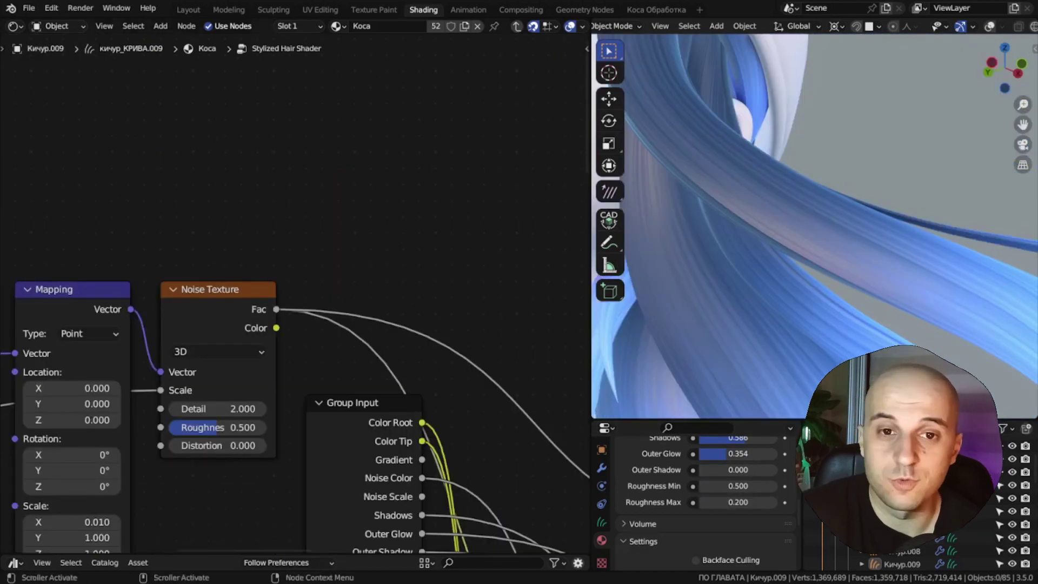
# Step: Add a Bump node with its Height input fed by the Noise Texture's Fac output
pyautogui.moveTo(276, 310); pyautogui.dragTo(369, 203)
pyautogui.write('bump')
pyautogui.press('Return')
pyautogui.click(391, 143)
pyautogui.moveTo(393, 246); pyautogui.dragTo(393, 246)
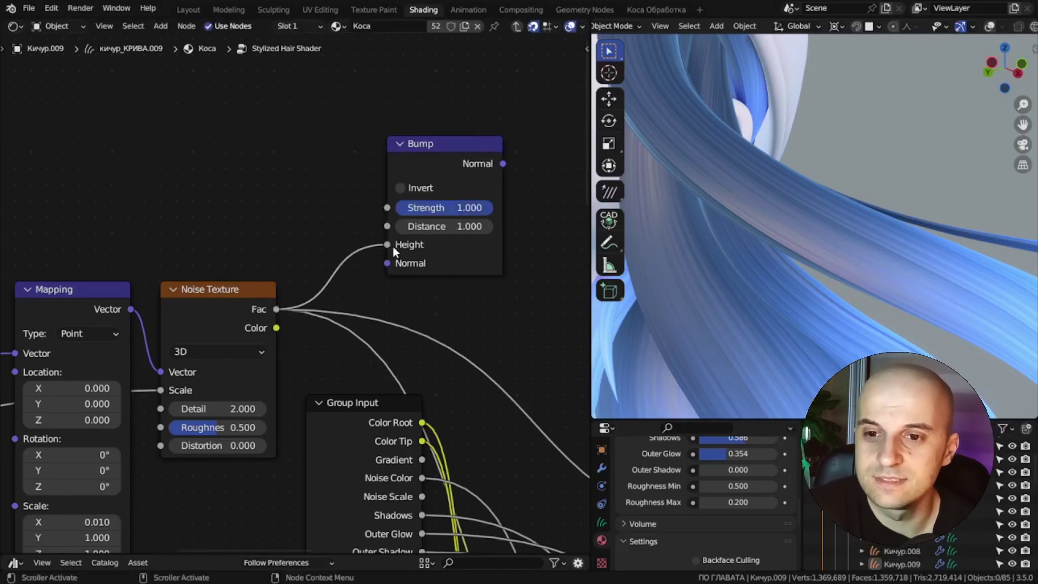
# Step: Move the Bump node below the last Overlay node and connect its Normal output to the Principled BSDF's Normal
pyautogui.scroll(-11, 407, 254)
pyautogui.moveTo(416, 233); pyautogui.dragTo(233, 191, button='middle')
pyautogui.scroll(-3, 325, 271)
pyautogui.moveTo(398, 330); pyautogui.dragTo(239, 258, button='middle')
pyautogui.press('g')
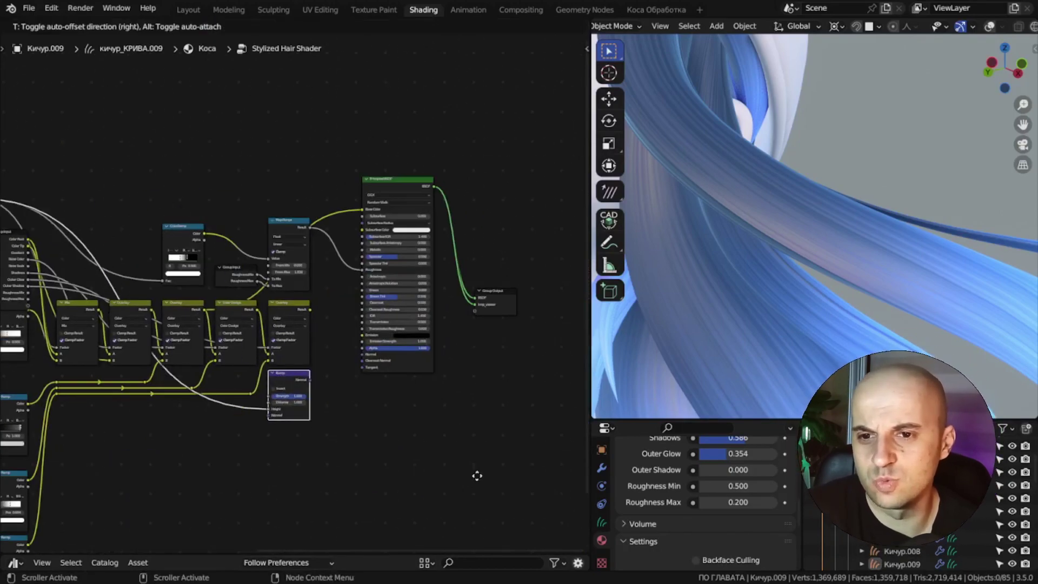
pyautogui.click(478, 489)
pyautogui.scroll(11, 395, 447)
pyautogui.moveTo(395, 446); pyautogui.dragTo(325, 289, button='middle')
pyautogui.moveTo(262, 363); pyautogui.dragTo(391, 277)
# Step: Set the Bump node's Distance to 0.3 and try a lower Strength
pyautogui.scroll(2, 215, 419)
pyautogui.click(214, 419)
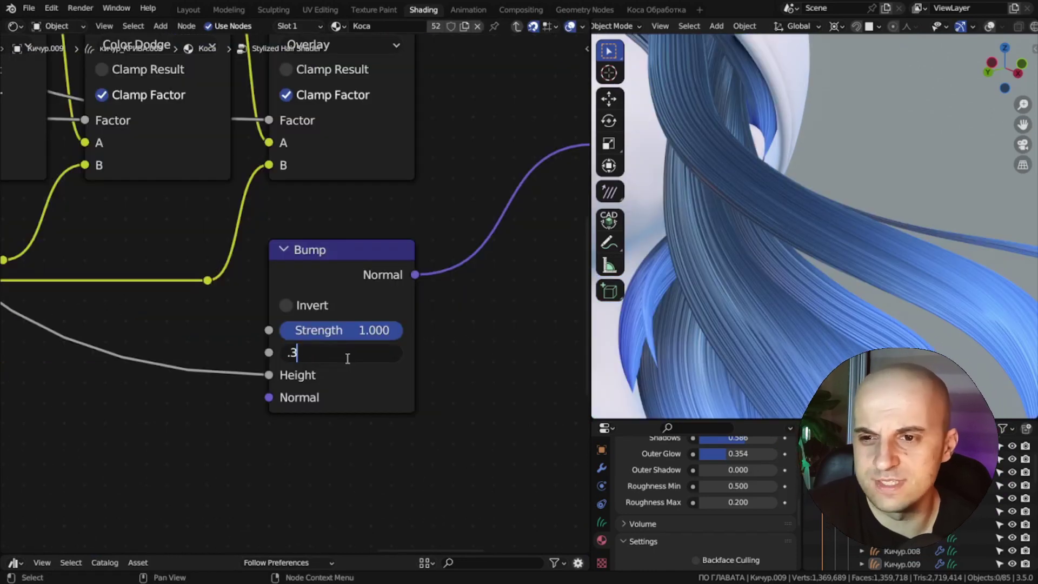
pyautogui.write('.3')
pyautogui.press('Return')
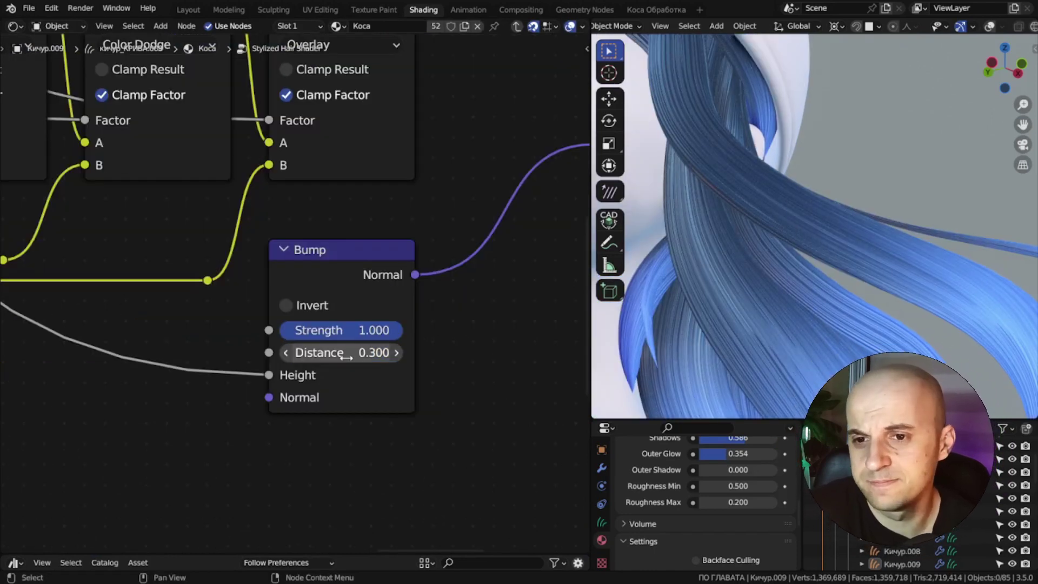
pyautogui.scroll(1, 400, 352)
pyautogui.moveTo(398, 331); pyautogui.dragTo(293, 339)
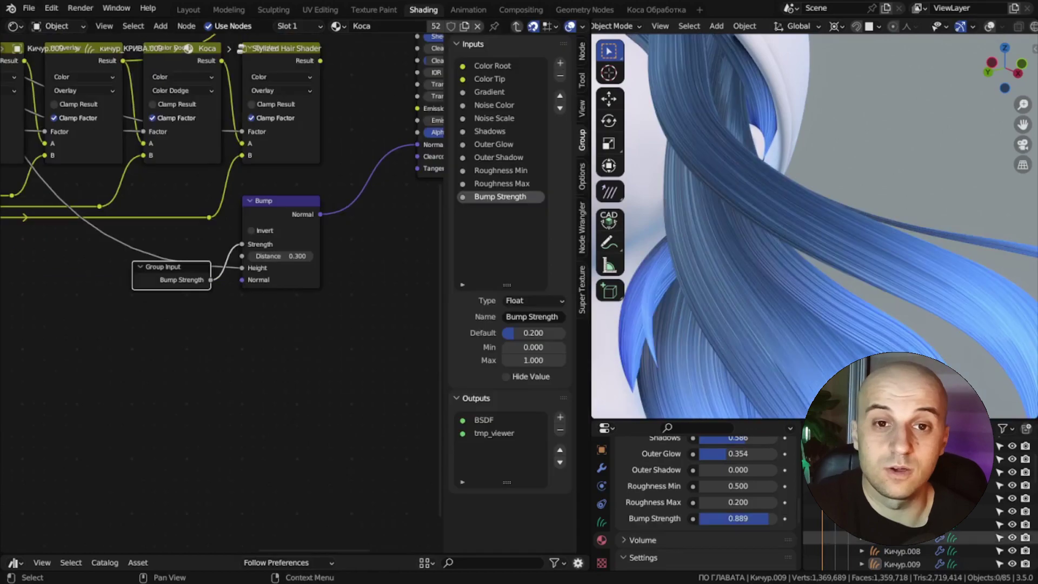
# Step: Preview the first Mix node's output and view the root-to-tip gradient across the whole hairstyle
pyautogui.scroll(-4, 255, 201)
pyautogui.scroll(6, 316, 201)
pyautogui.moveTo(316, 201); pyautogui.dragTo(279, 309, button='middle')
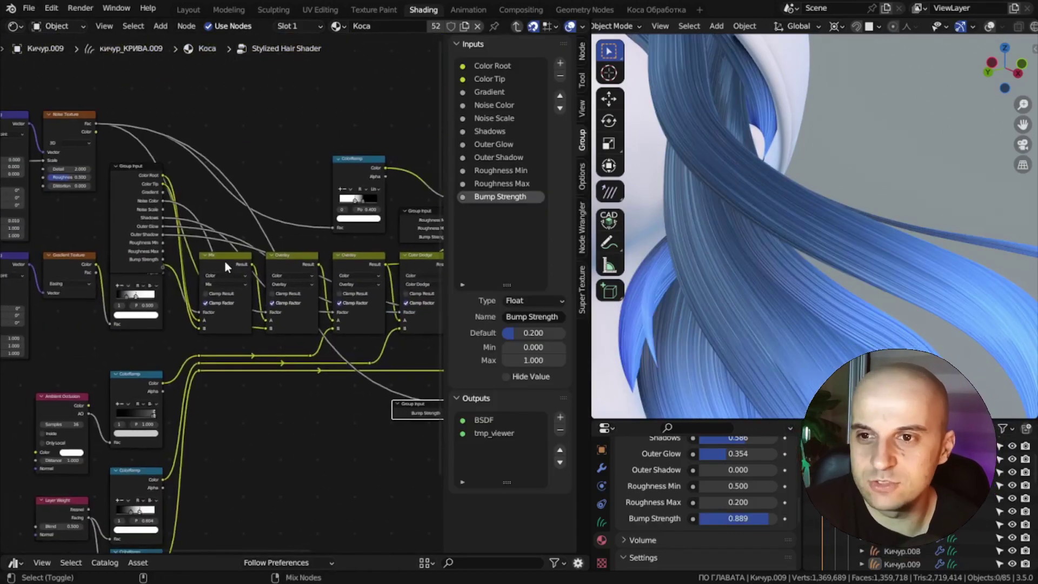
pyautogui.keyDown('ctrl'); pyautogui.keyDown('shift'); pyautogui.click(225, 260); pyautogui.keyUp('shift'); pyautogui.keyUp('ctrl')
pyautogui.scroll(-7, 767, 260)
pyautogui.moveTo(777, 267); pyautogui.dragTo(828, 254, button='middle')
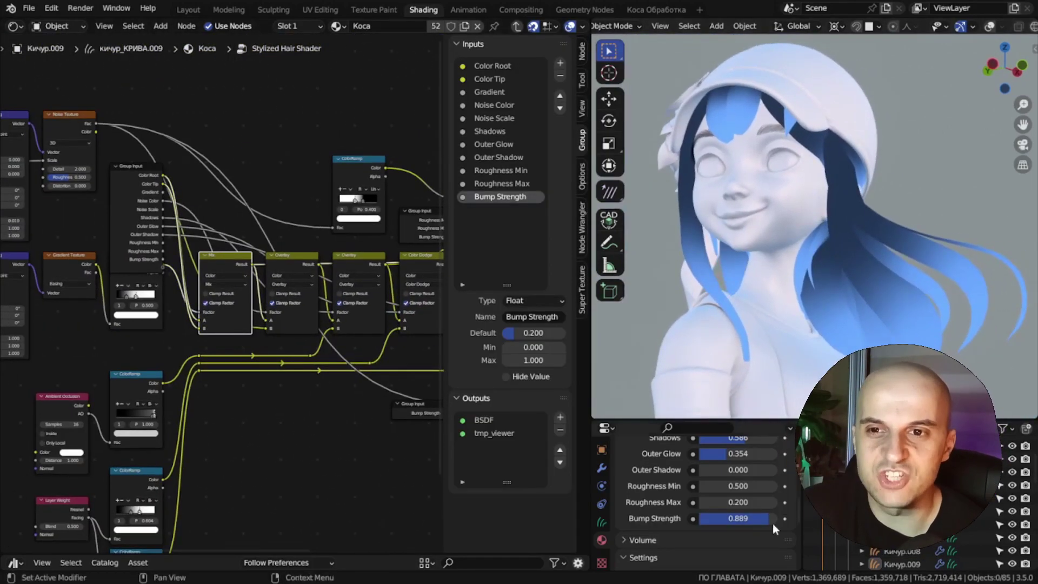
# Step: Adjust the hair material's Gradient to 1.260
pyautogui.scroll(4, 773, 523)
pyautogui.moveTo(738, 483)
pyautogui.mouseDown()
pyautogui.moveTo(762, 483)
pyautogui.moveTo(704, 483)
pyautogui.moveTo(725, 483)
pyautogui.mouseUp()
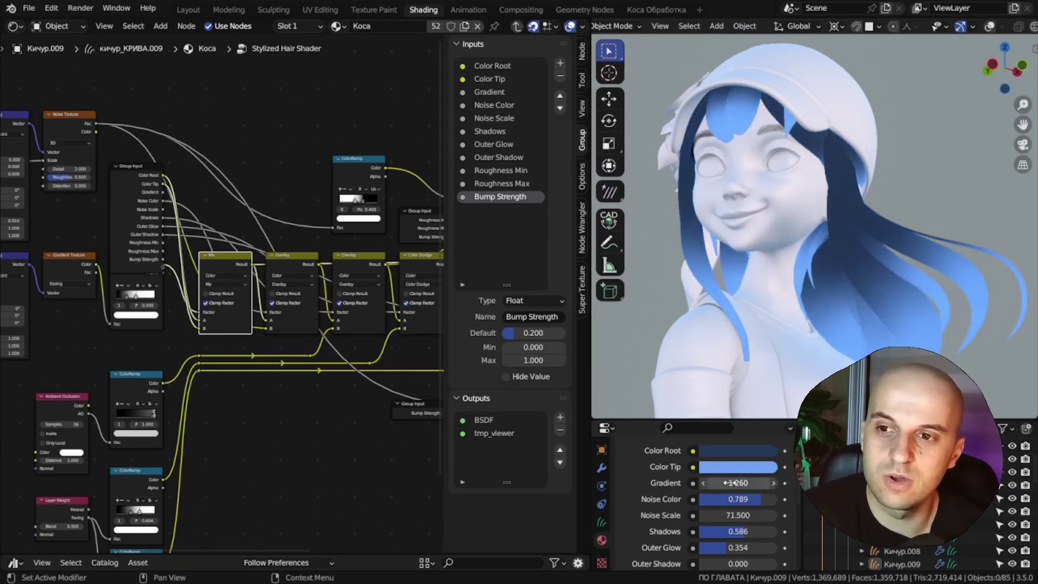
pyautogui.moveTo(757, 349); pyautogui.dragTo(745, 336, button='middle')
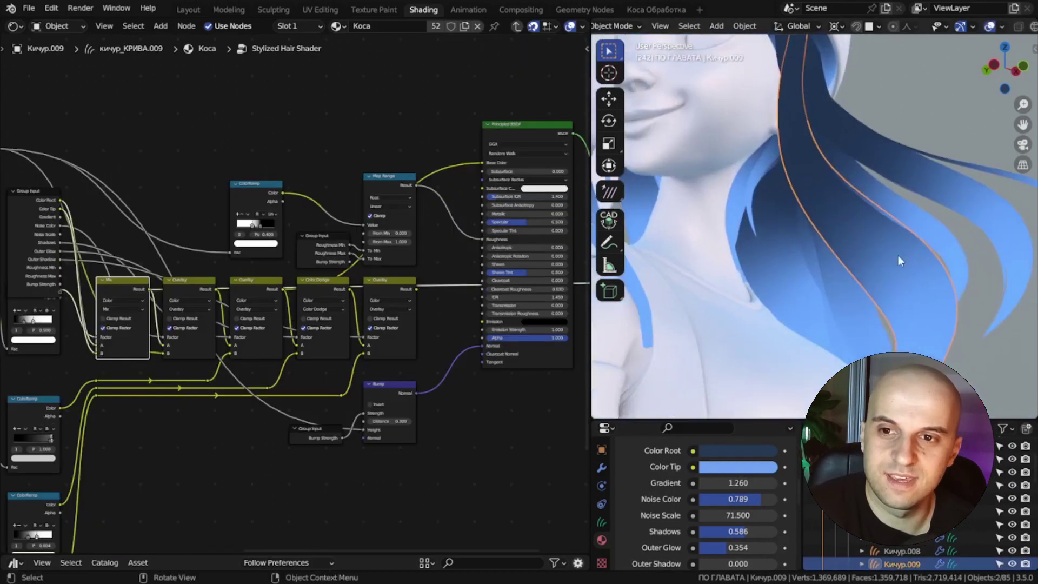
# Step: Select the front bangs strand and try making its shared Коса material single-user
pyautogui.moveTo(906, 271); pyautogui.dragTo(944, 332, button='middle')
pyautogui.moveTo(849, 248); pyautogui.dragTo(800, 189, button='middle')
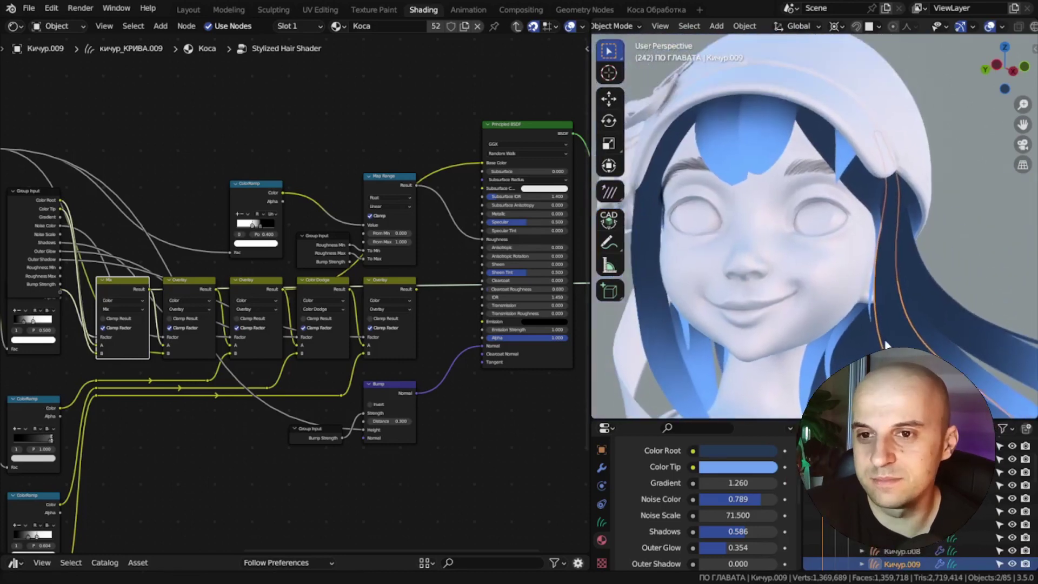
pyautogui.click(764, 136)
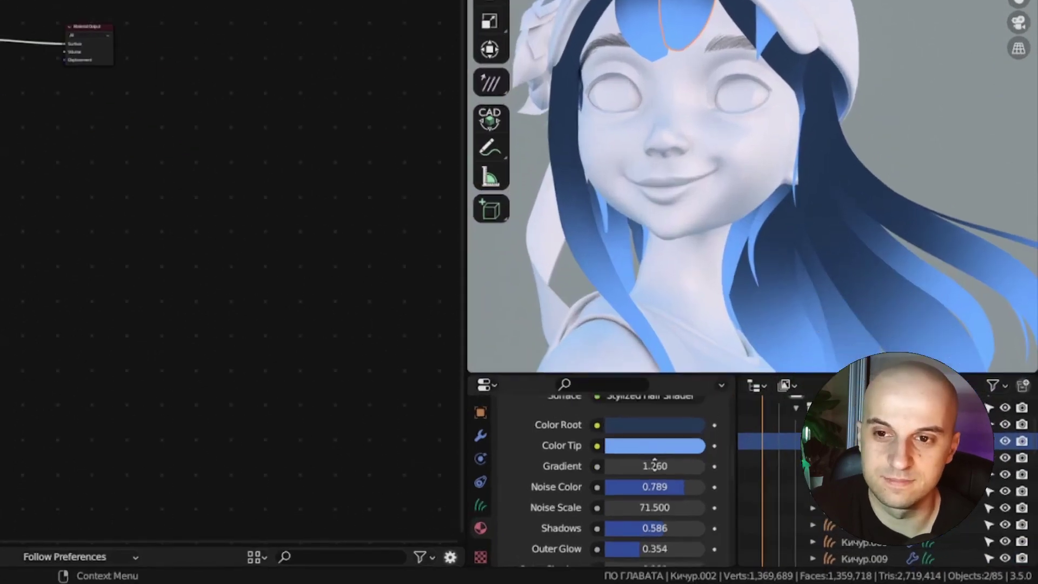
pyautogui.scroll(8, 730, 470)
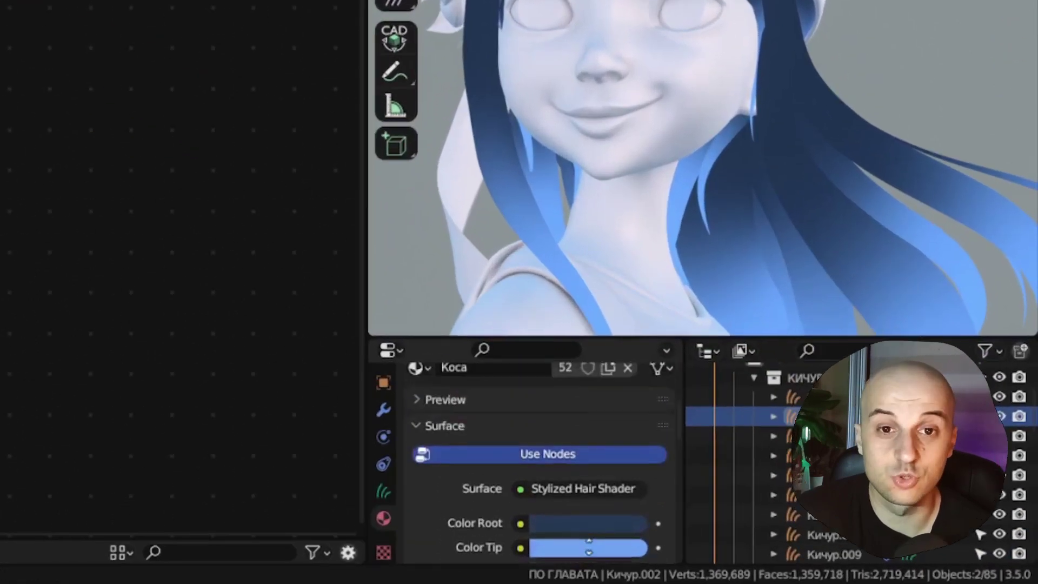
pyautogui.scroll(4, 562, 420)
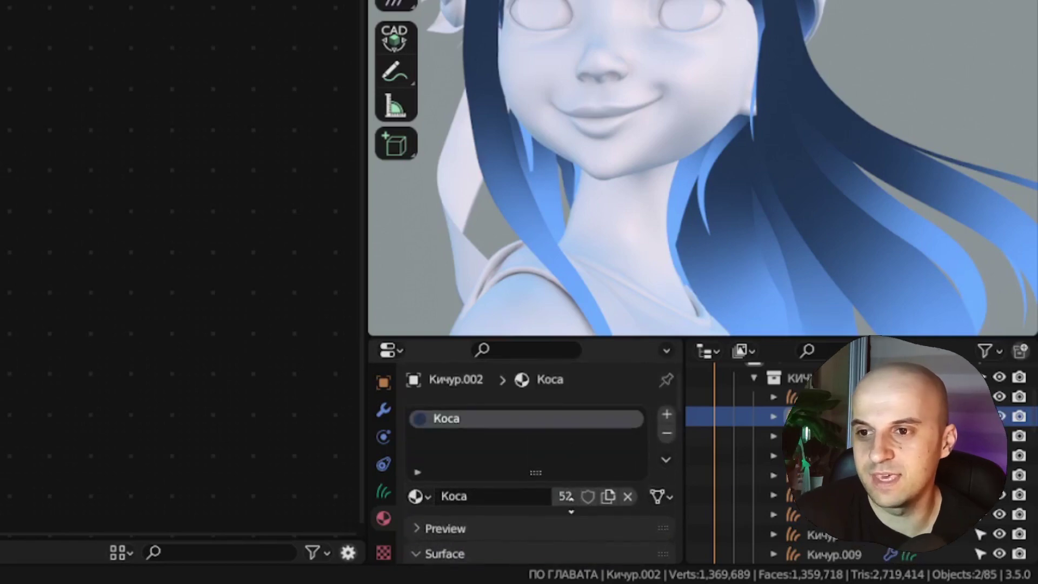
pyautogui.click(565, 496)
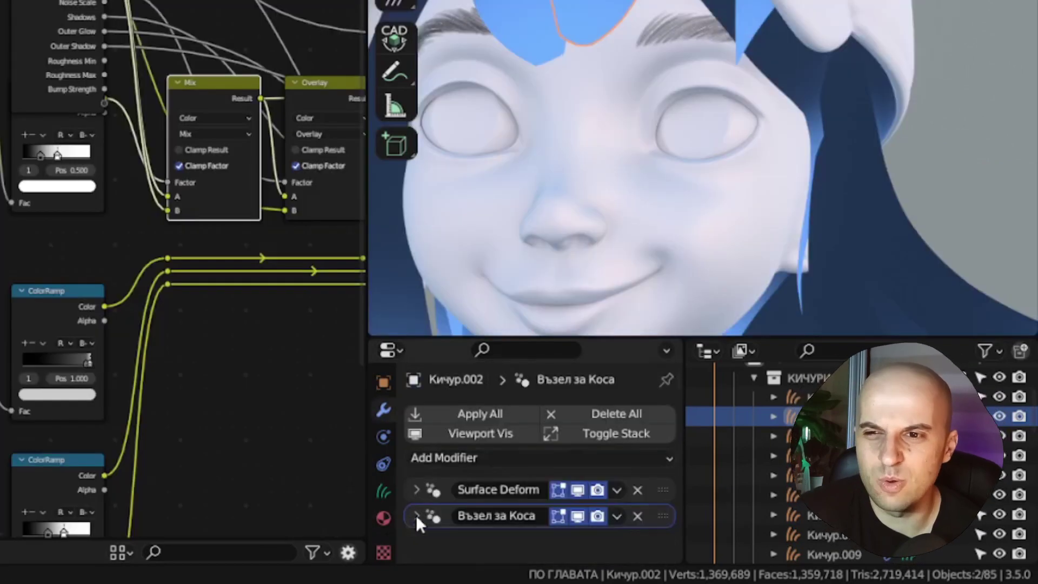
# Step: Try assigning the Коса.001 material to the front bangs strand through its Възел за Коса modifier
pyautogui.click(416, 515)
pyautogui.scroll(-5, 540, 460)
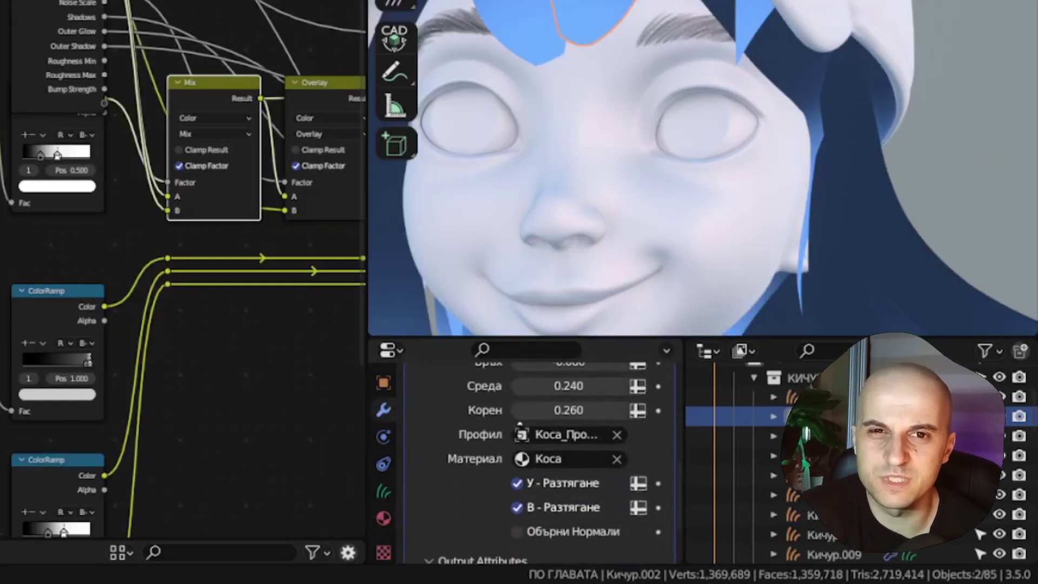
pyautogui.click(560, 456)
pyautogui.click(639, 397)
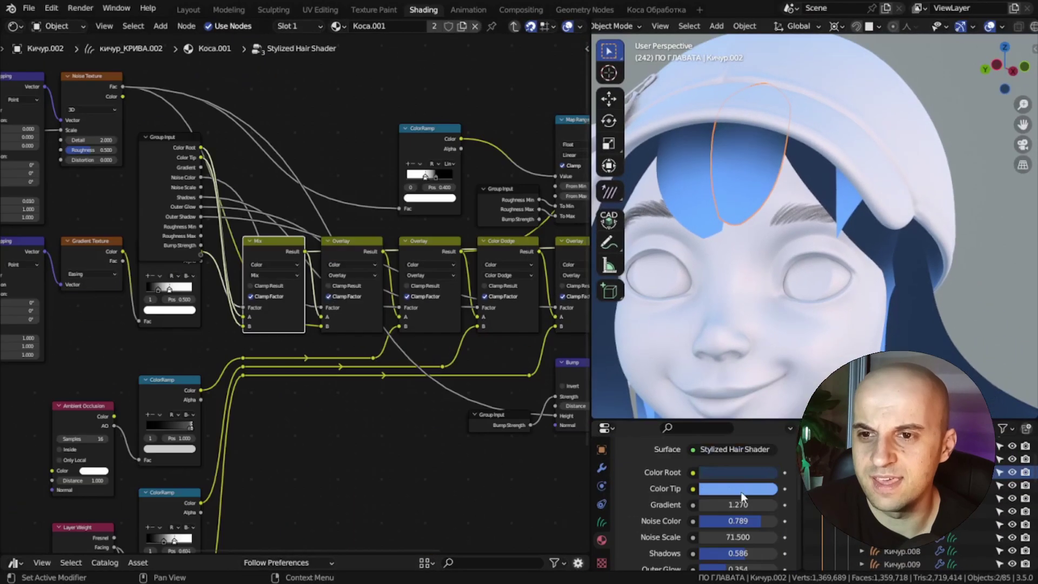
# Step: Try a red Color Tip on the front bangs strand's Коса.001 material
pyautogui.click(738, 490)
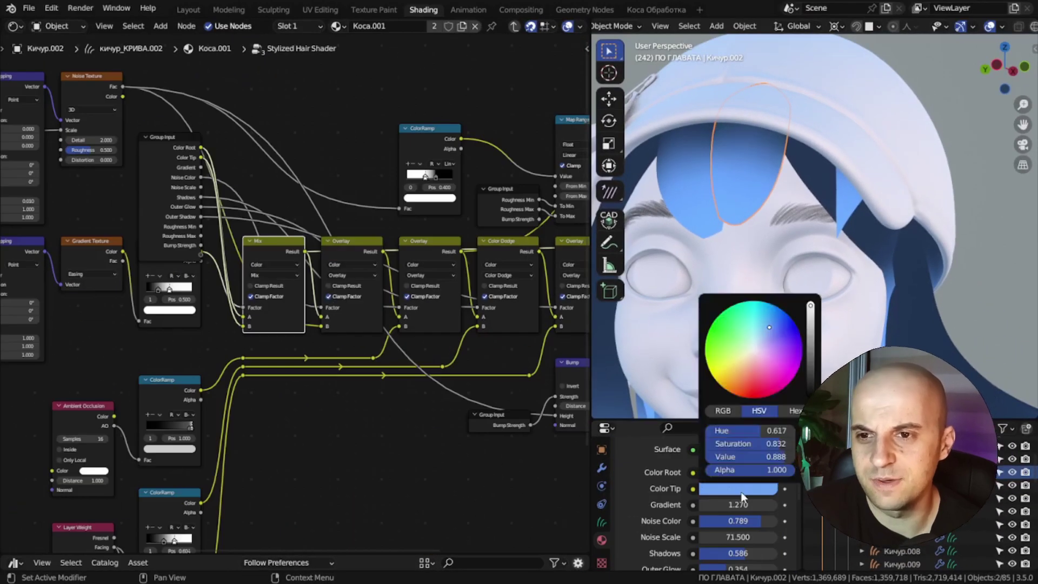
pyautogui.moveTo(752, 361); pyautogui.dragTo(749, 386)
pyautogui.scroll(-5, 767, 223)
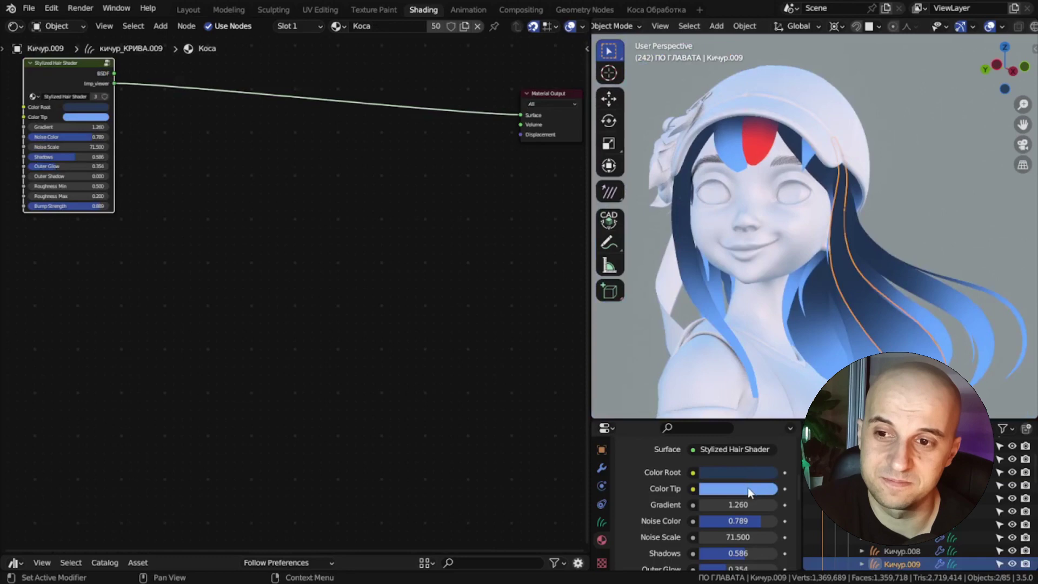
# Step: Try a different Color Tip on the shared Коса material and a different Gradient on Коса.001
pyautogui.click(747, 488)
pyautogui.moveTo(757, 352); pyautogui.dragTo(749, 385)
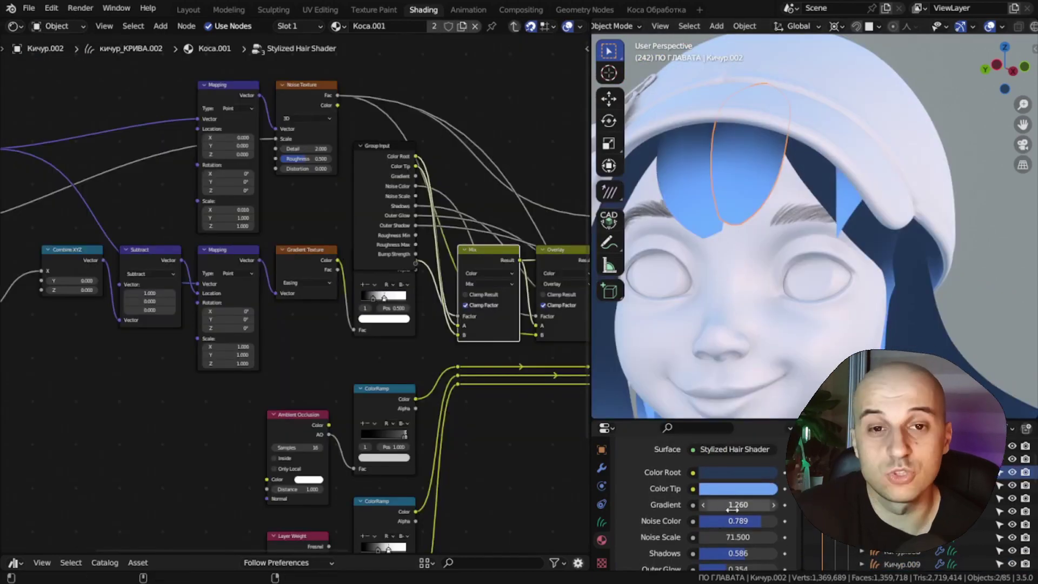
pyautogui.moveTo(732, 510)
pyautogui.mouseDown()
pyautogui.moveTo(764, 509)
pyautogui.moveTo(733, 509)
pyautogui.mouseUp()
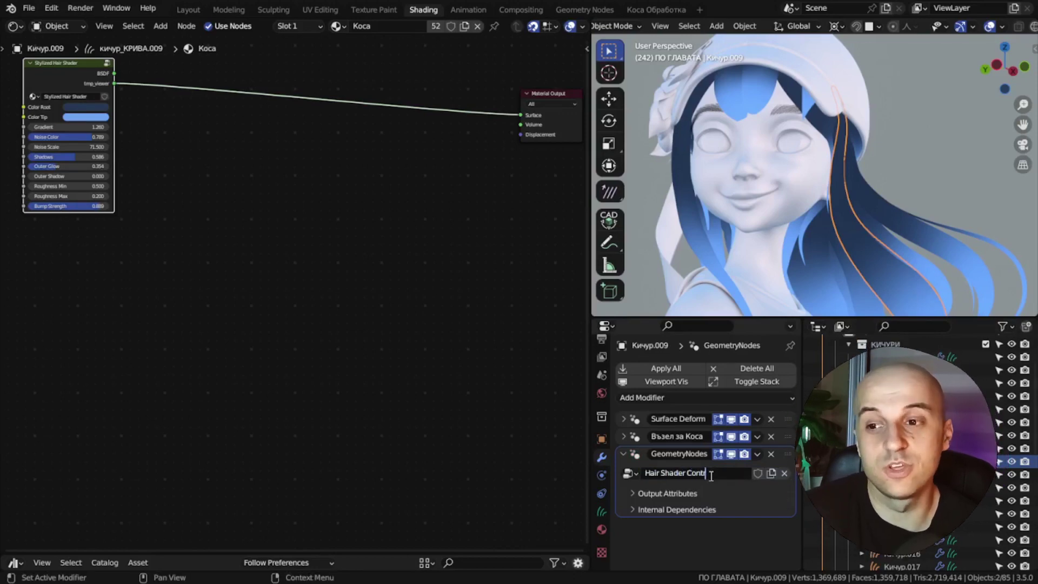
# Step: Enlarge the Hair Shader Control node editor, hide its sidebar and add a Map Range node below the geometry link
pyautogui.moveTo(180, 550); pyautogui.dragTo(195, 261)
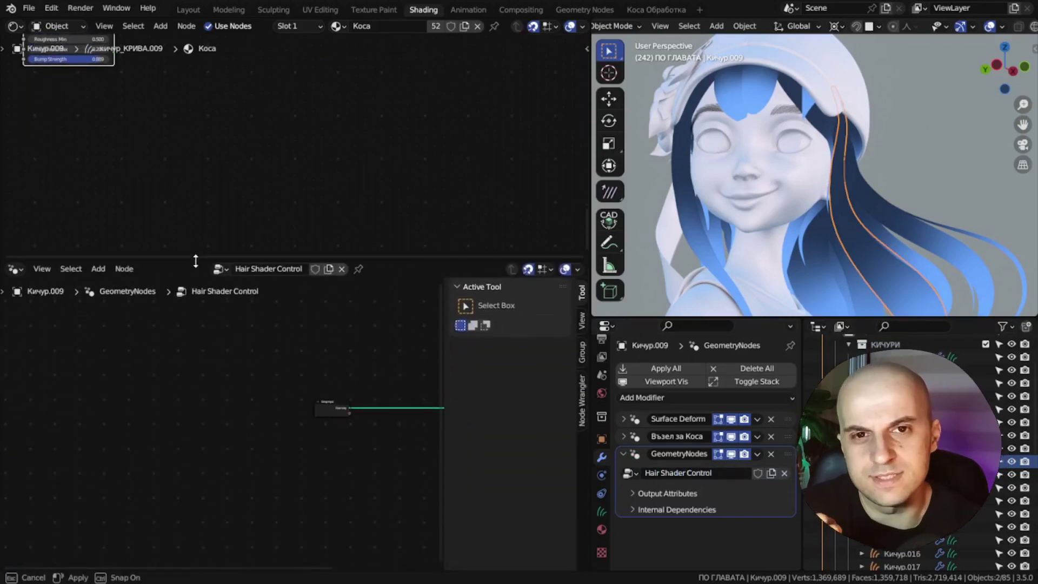
pyautogui.press('n')
pyautogui.scroll(3, 162, 417)
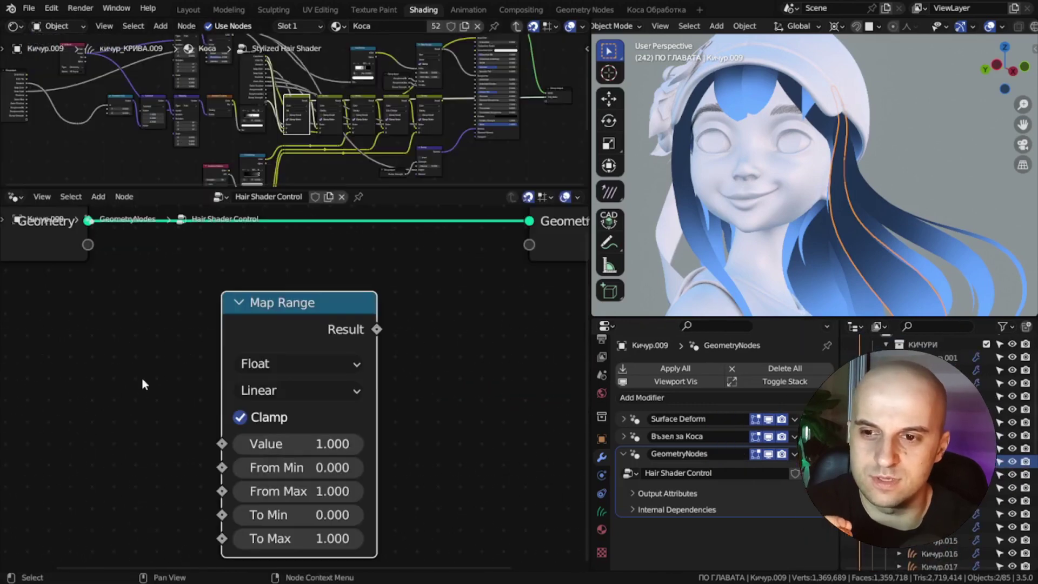
pyautogui.scroll(-4, 146, 379)
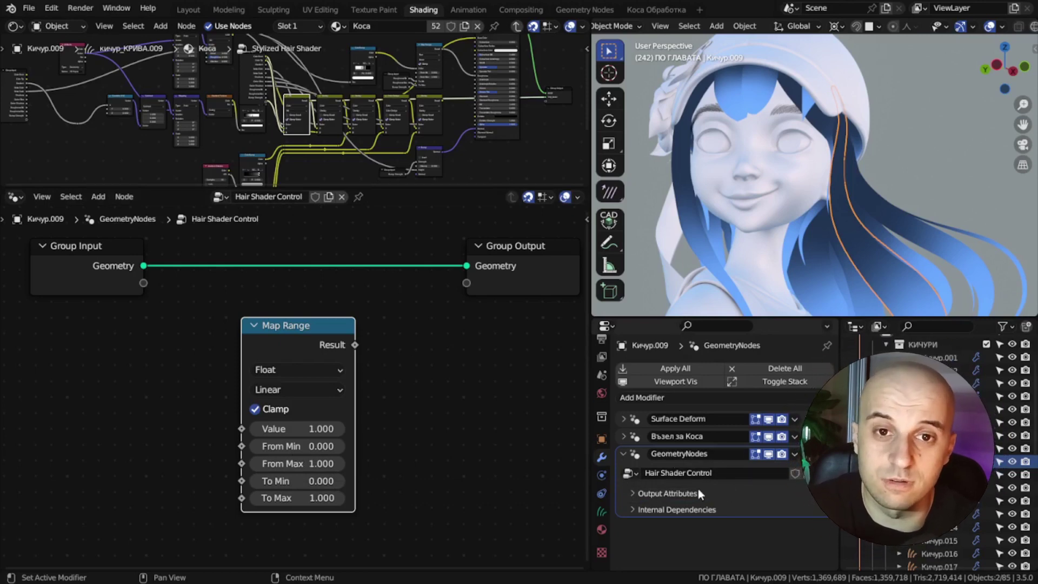
# Step: Try exposing the Map Range node's Value on the Group Input and moving the node aside
pyautogui.moveTo(278, 454); pyautogui.dragTo(370, 494, button='middle')
pyautogui.moveTo(334, 468); pyautogui.dragTo(249, 409)
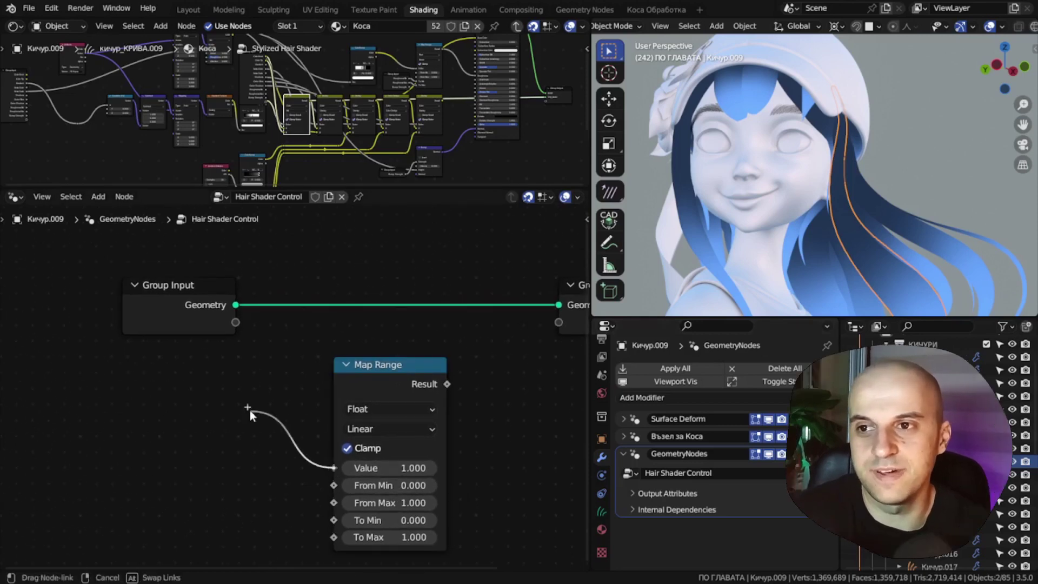
pyautogui.moveTo(268, 337); pyautogui.dragTo(235, 322)
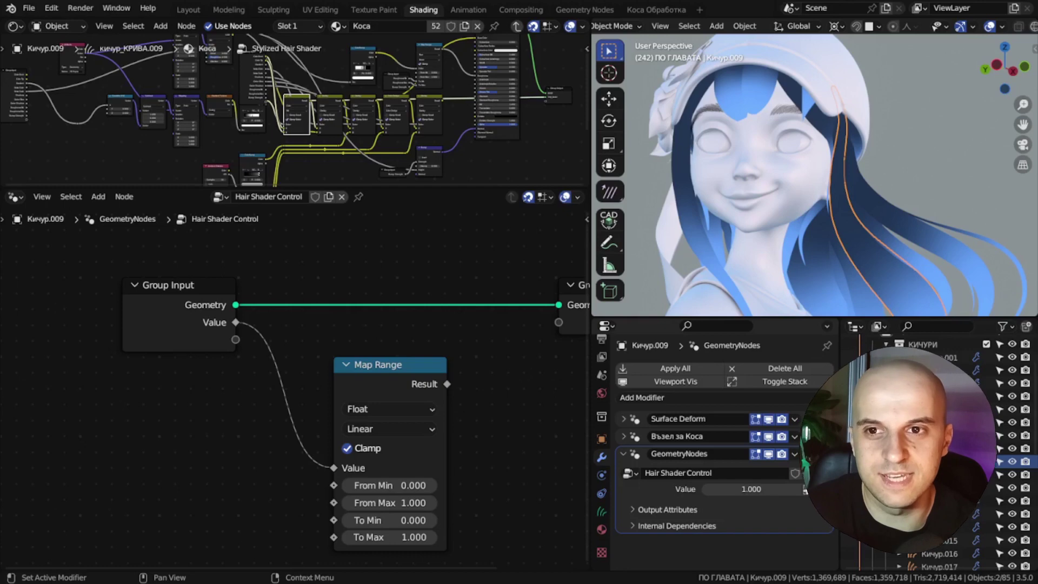
pyautogui.moveTo(821, 454)
pyautogui.mouseDown()
pyautogui.moveTo(821, 472)
pyautogui.moveTo(821, 459)
pyautogui.mouseUp()
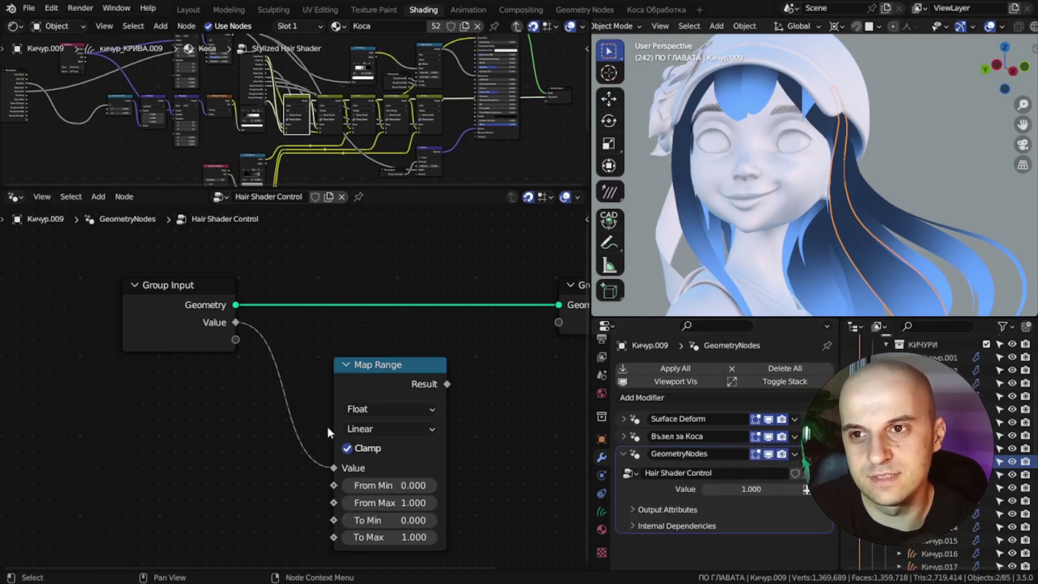
pyautogui.moveTo(420, 378); pyautogui.dragTo(389, 385, button='middle')
pyautogui.moveTo(348, 371); pyautogui.dragTo(393, 354)
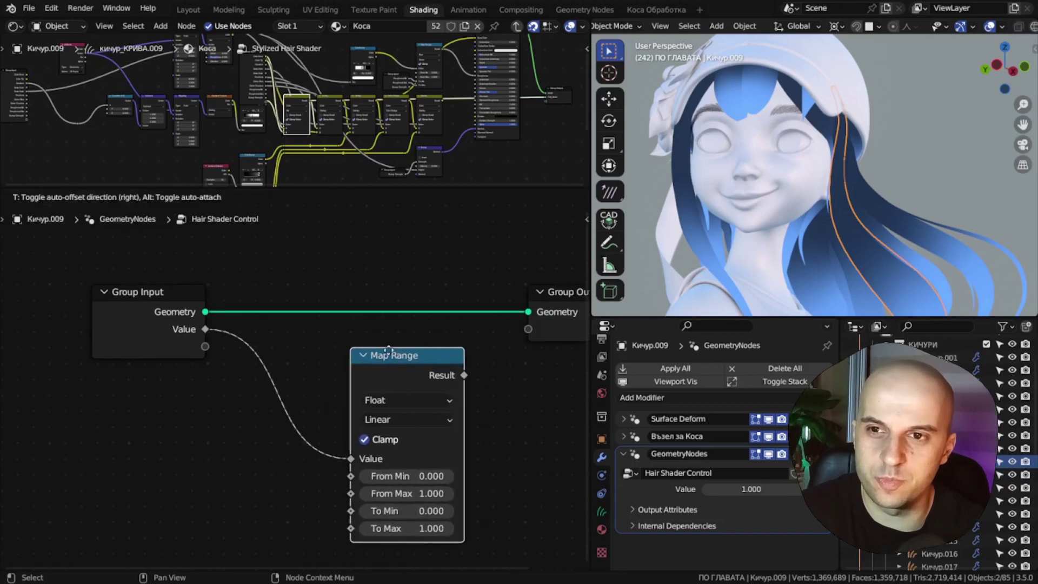
pyautogui.rightClick(393, 353)
pyautogui.moveTo(820, 454)
pyautogui.mouseDown()
pyautogui.moveTo(821, 478)
pyautogui.moveTo(820, 470)
pyautogui.mouseUp()
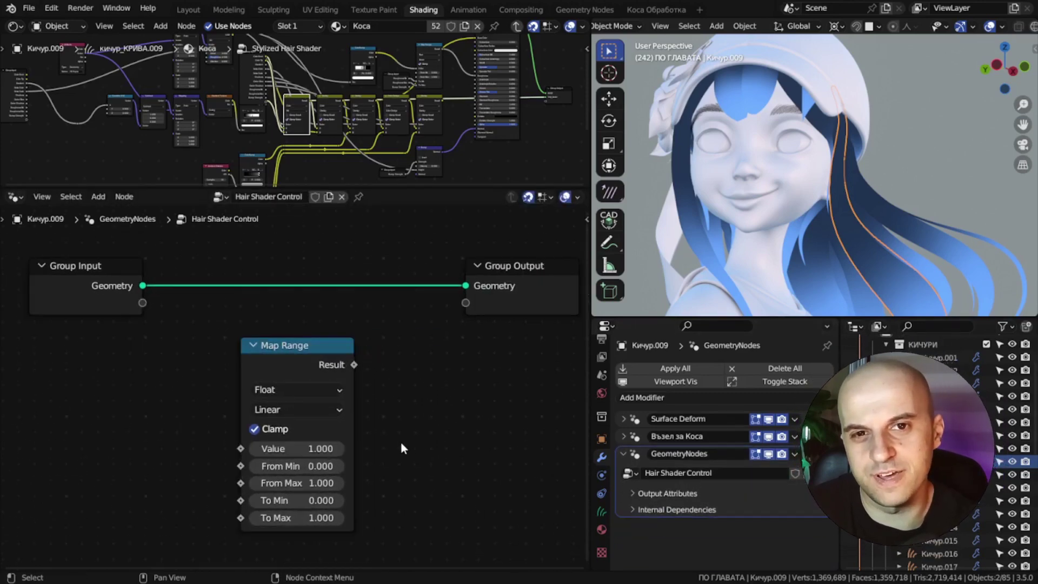
# Step: Try a Value of 14.900 on the Map Range node
pyautogui.scroll(4, 408, 421)
pyautogui.moveTo(355, 425); pyautogui.dragTo(339, 398, button='middle')
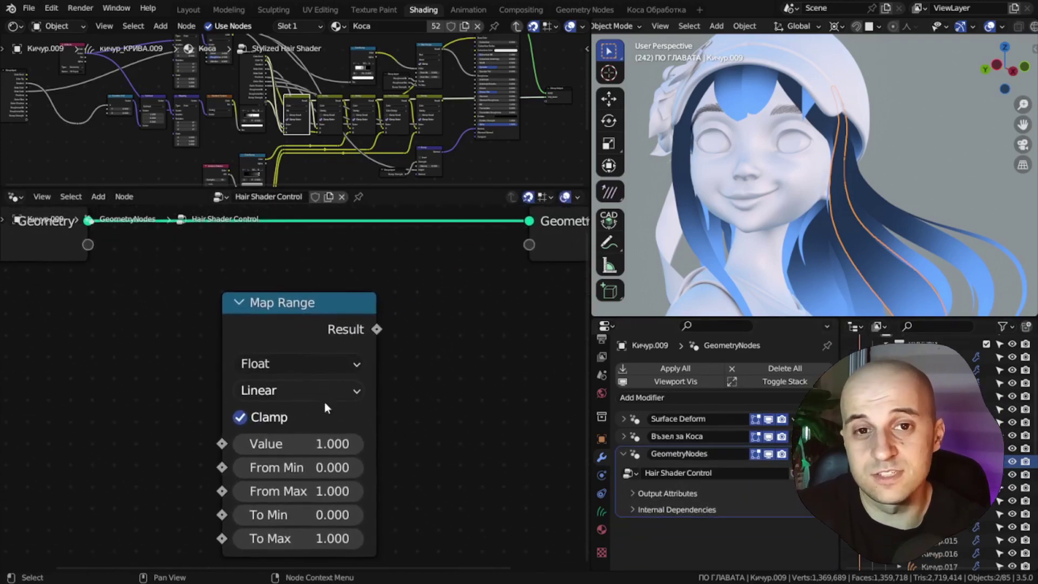
pyautogui.moveTo(285, 443); pyautogui.dragTo(225, 443)
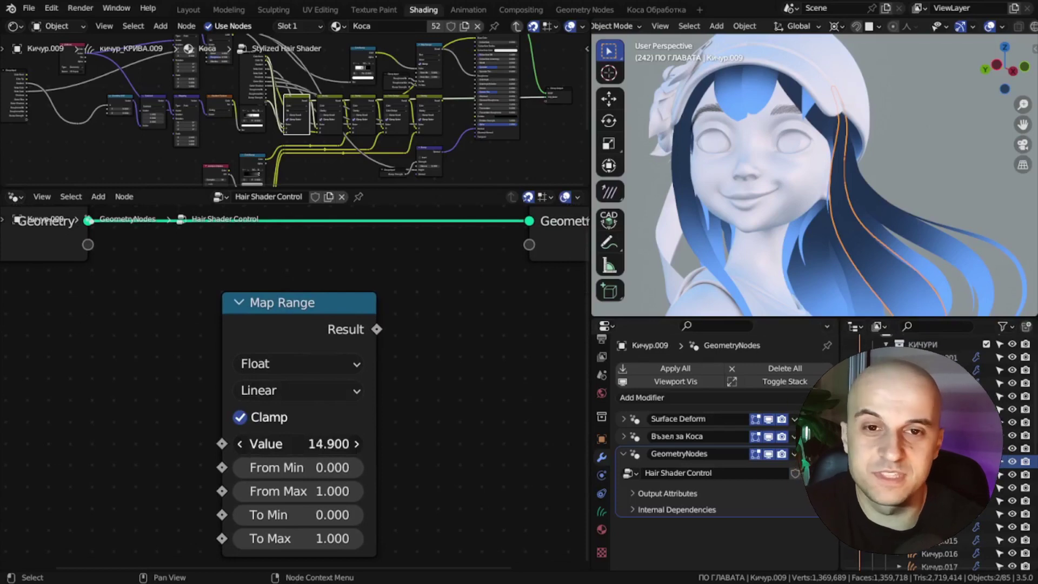
pyautogui.press('Escape')
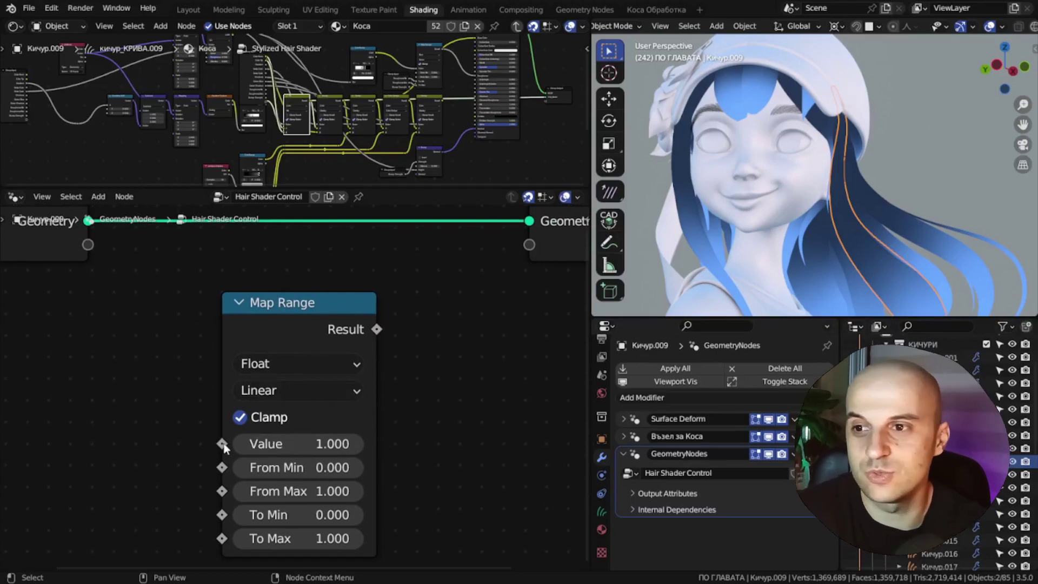
# Step: Link the Map Range Value to a new Group Input socket and its Result to a new Group Output socket
pyautogui.moveTo(222, 444); pyautogui.dragTo(200, 373)
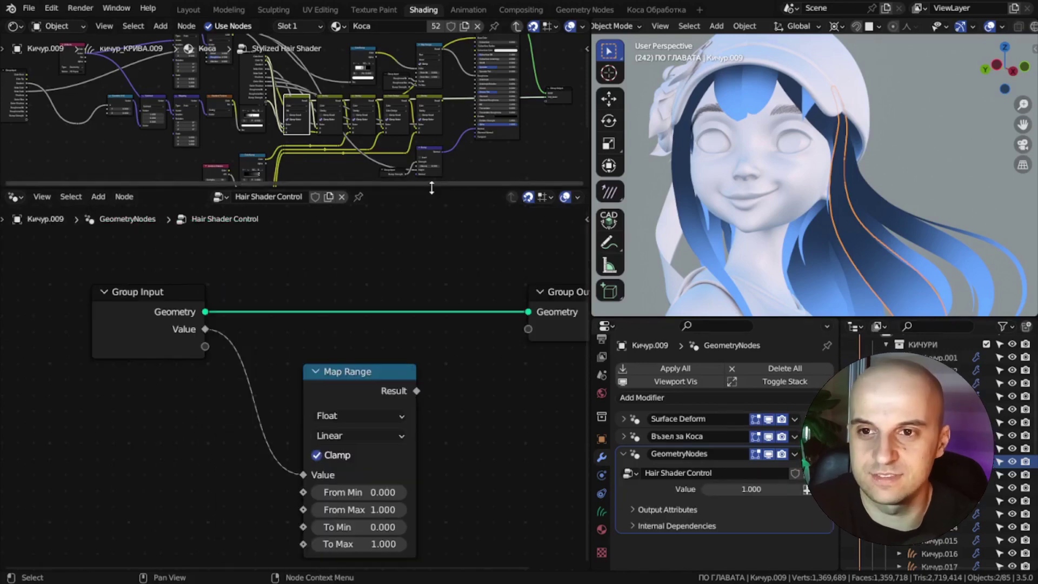
pyautogui.moveTo(292, 190); pyautogui.dragTo(292, 311)
pyautogui.moveTo(430, 414); pyautogui.dragTo(318, 401, button='middle')
pyautogui.moveTo(300, 443); pyautogui.dragTo(365, 449)
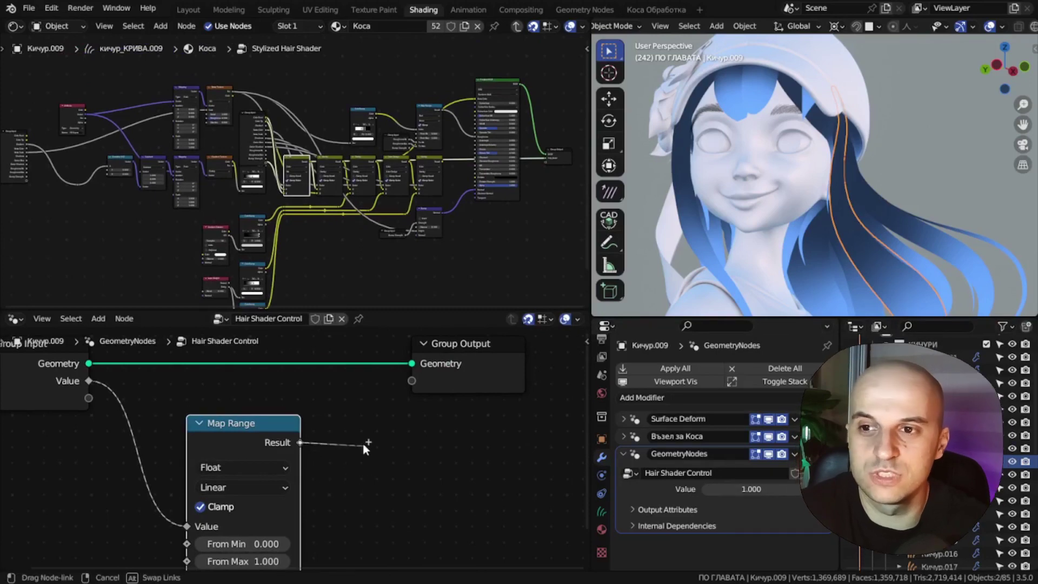
pyautogui.moveTo(413, 383); pyautogui.dragTo(413, 383)
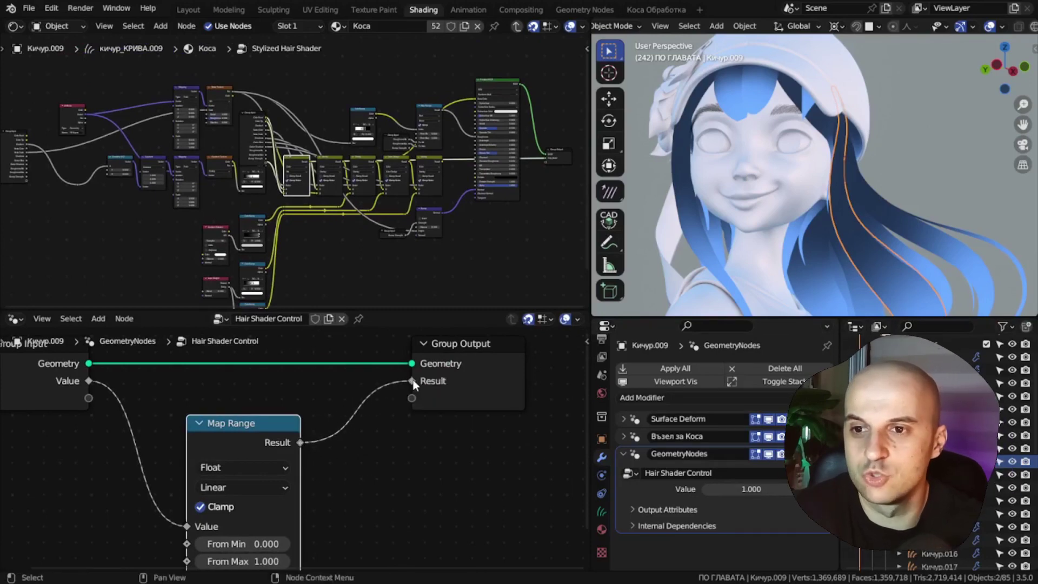
# Step: Rename the Hair Shader Control group's new Value input and Result output to Gradient
pyautogui.press('n')
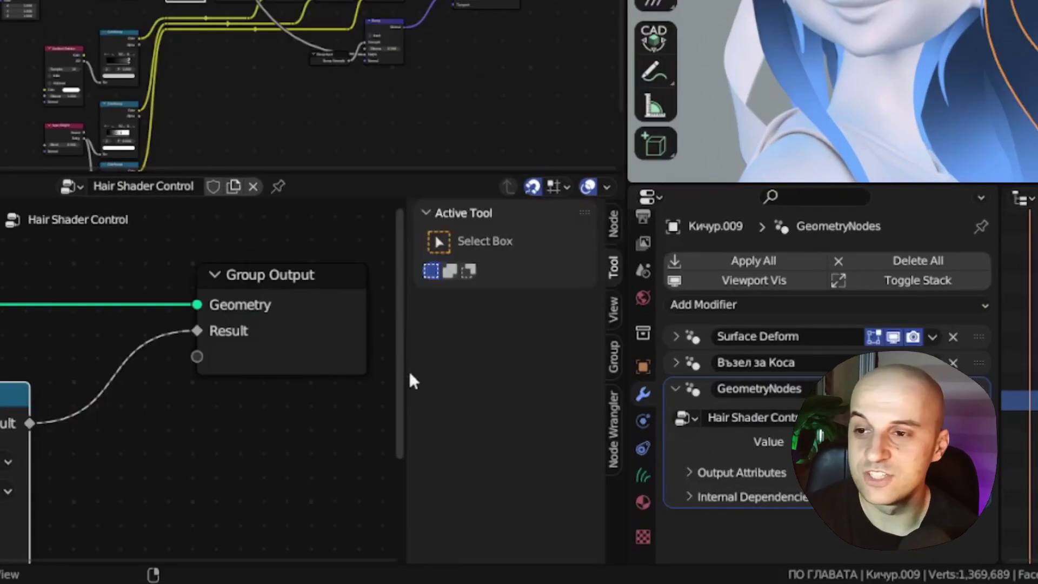
pyautogui.click(582, 432)
pyautogui.doubleClick(480, 265)
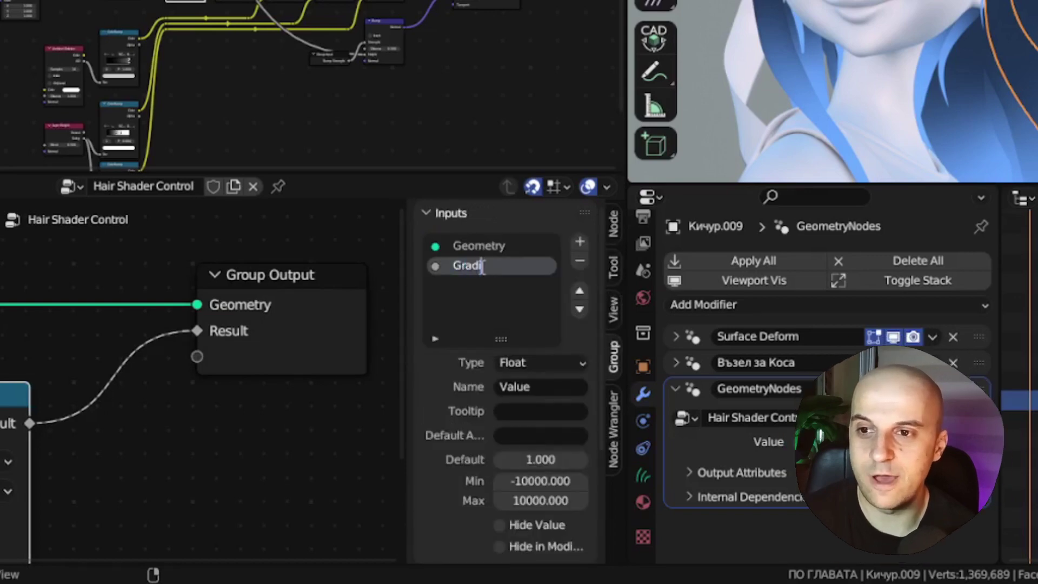
pyautogui.scroll(-6, 509, 386)
pyautogui.doubleClick(478, 470)
pyautogui.press('Return')
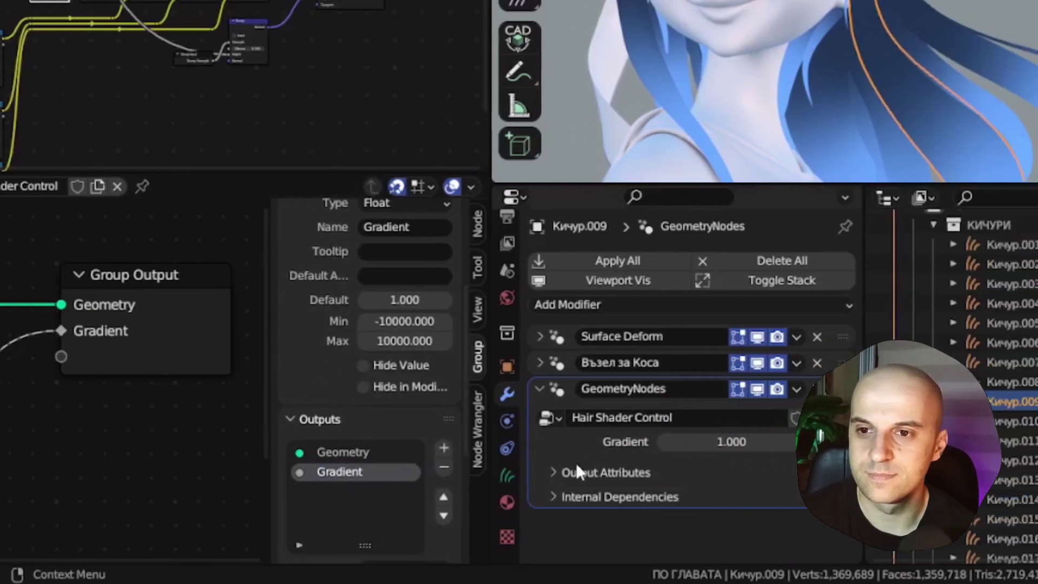
# Step: Set the Gradient output attribute of the Hair Shader Control modifier to GRADIENT
pyautogui.click(697, 473)
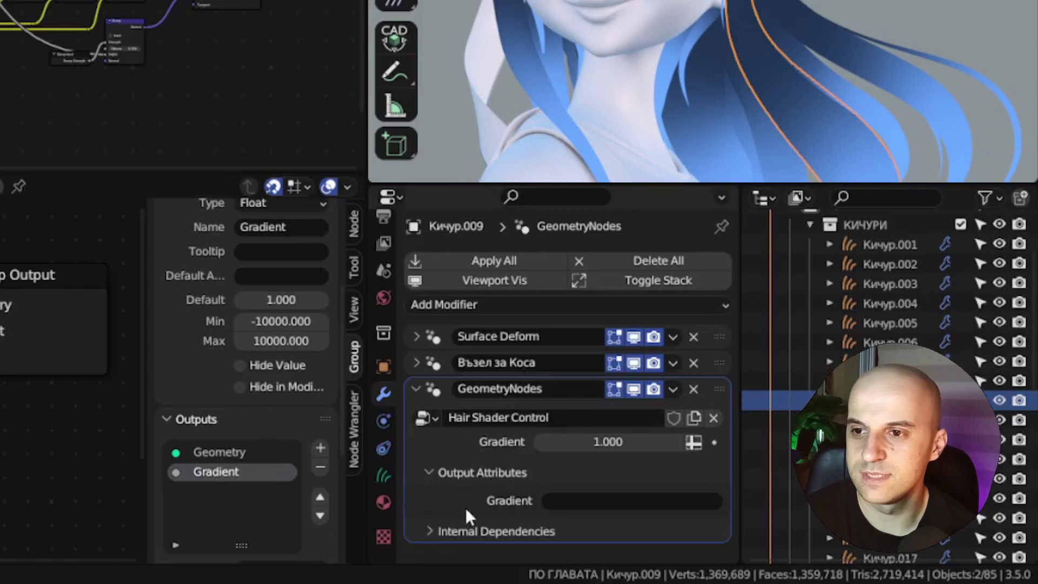
pyautogui.click(553, 501)
pyautogui.write('GRAD')
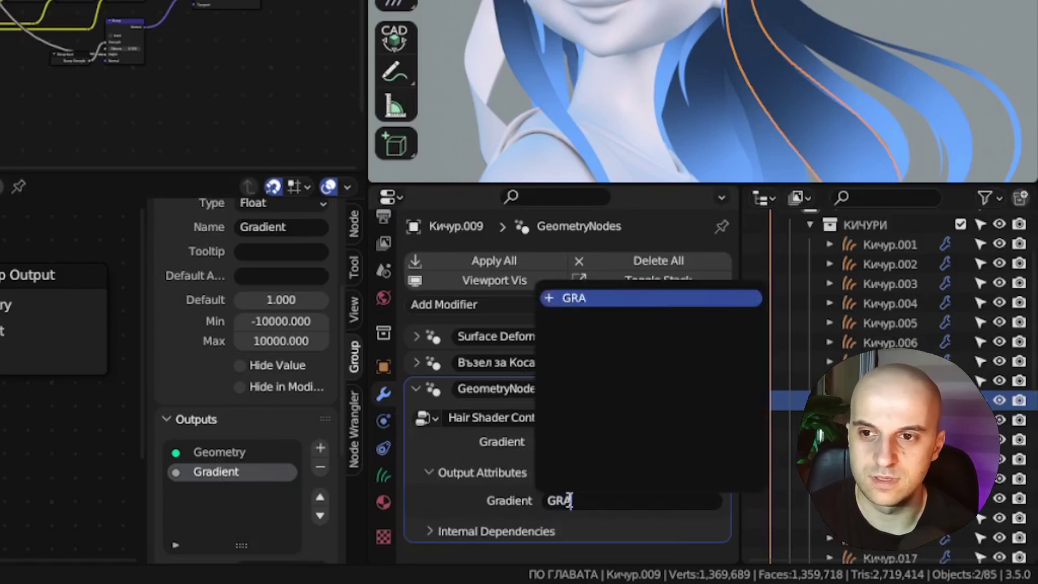
pyautogui.write('IENT')
pyautogui.press('Return')
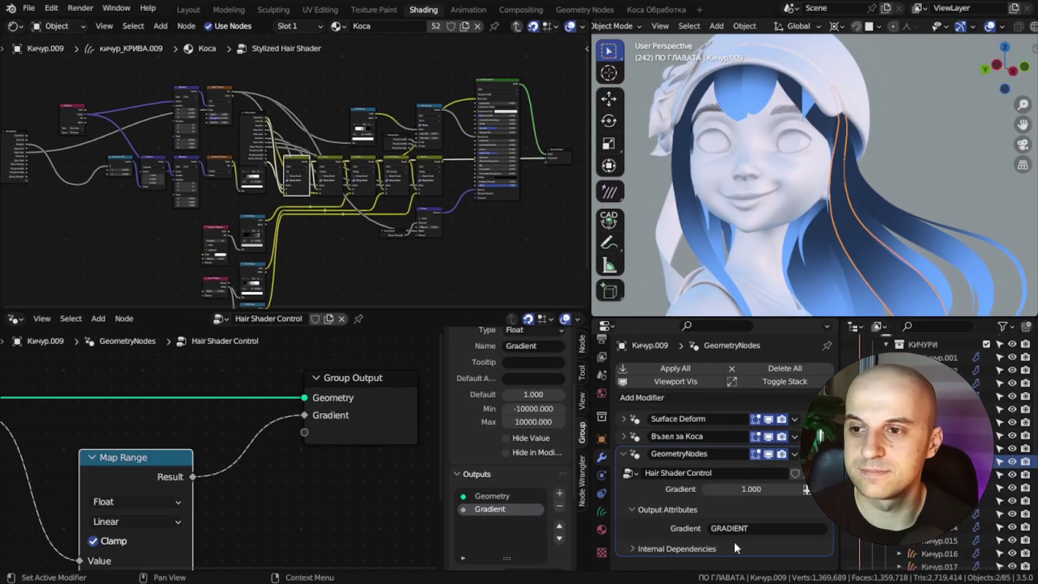
# Step: Add an Attribute node named GRADIENT below the Group Input inside the Stylized Hair Shader group
pyautogui.moveTo(382, 310); pyautogui.dragTo(382, 425)
pyautogui.scroll(14, 274, 297)
pyautogui.moveTo(146, 224); pyautogui.dragTo(438, 232, button='middle')
pyautogui.moveTo(29, 167); pyautogui.dragTo(130, 210, button='middle')
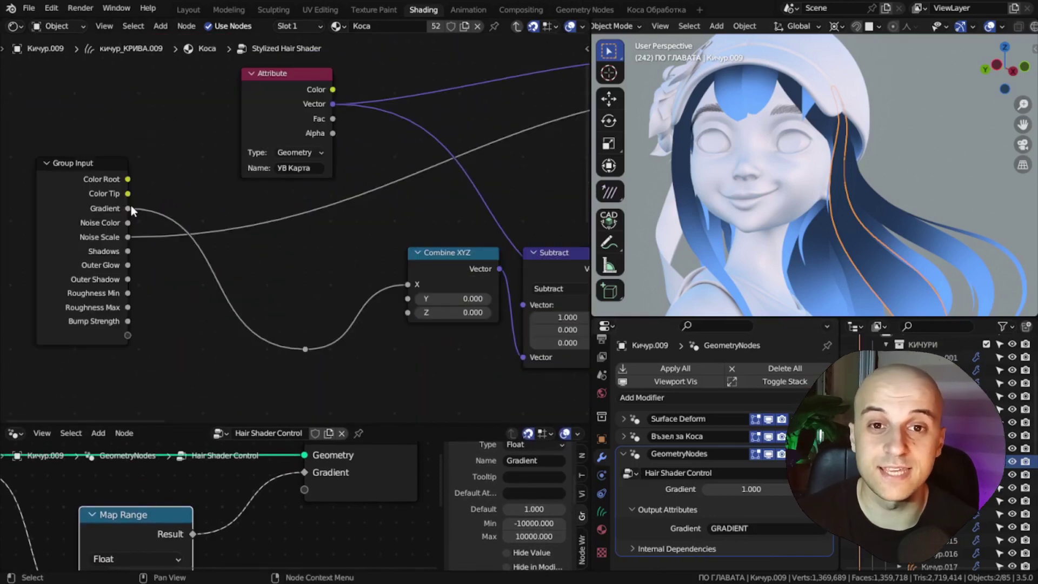
pyautogui.moveTo(273, 404); pyautogui.dragTo(310, 326, button='middle')
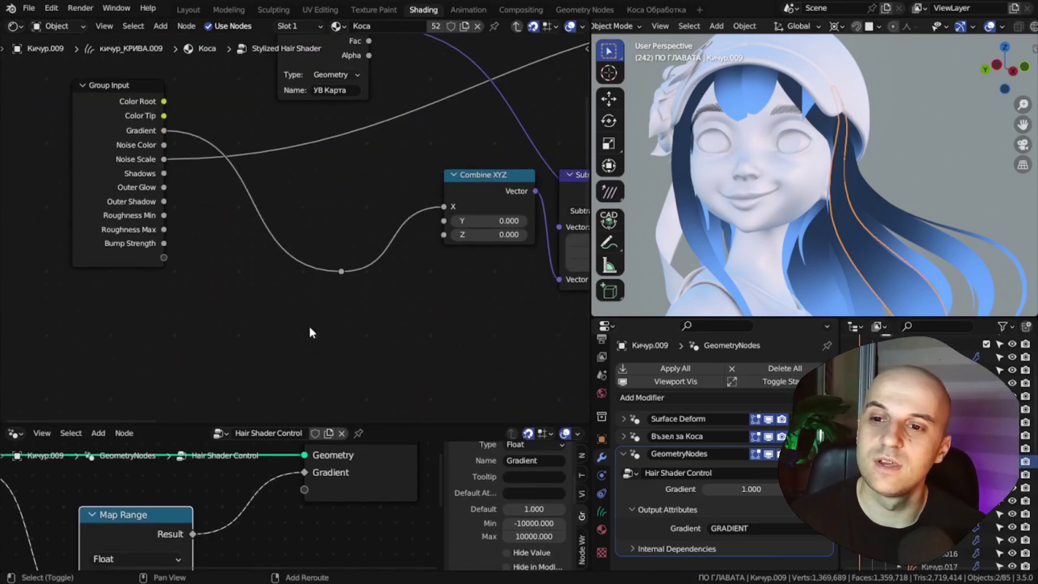
pyautogui.hotkey('shift', 'a')
pyautogui.click(310, 326)
pyautogui.write('attr')
pyautogui.press('Return')
pyautogui.click(209, 296)
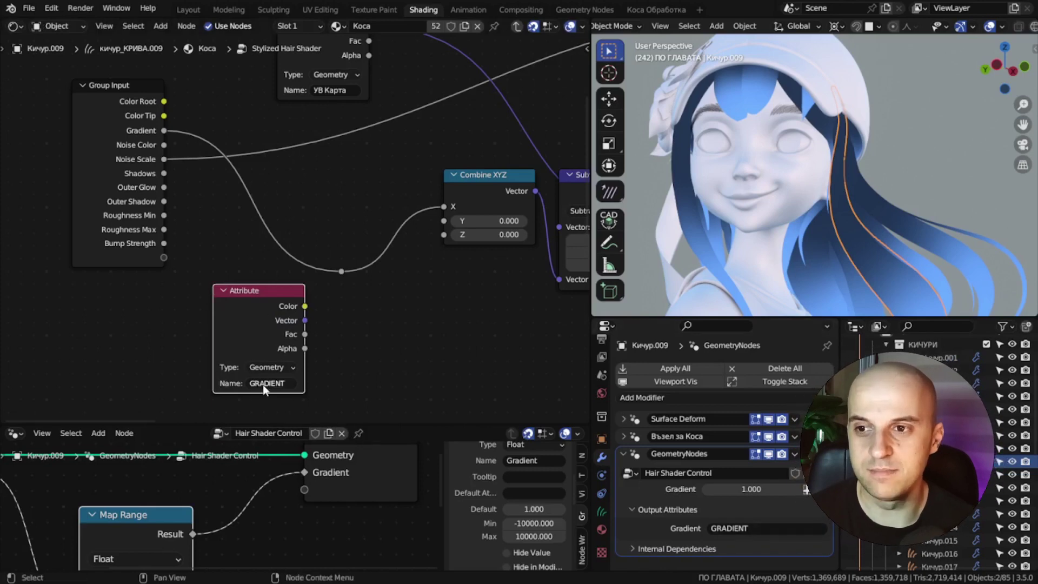
# Step: Connect the GRADIENT attribute's Color to the Combine XYZ node's X and adjust the modifier's Gradient on the isolated strand
pyautogui.moveTo(264, 386); pyautogui.dragTo(256, 365, button='middle')
pyautogui.scroll(1, 255, 365)
pyautogui.moveTo(300, 276)
pyautogui.mouseDown()
pyautogui.moveTo(398, 236)
pyautogui.moveTo(450, 169)
pyautogui.mouseUp()
pyautogui.moveTo(453, 287); pyautogui.dragTo(426, 291, button='middle')
pyautogui.press('/')
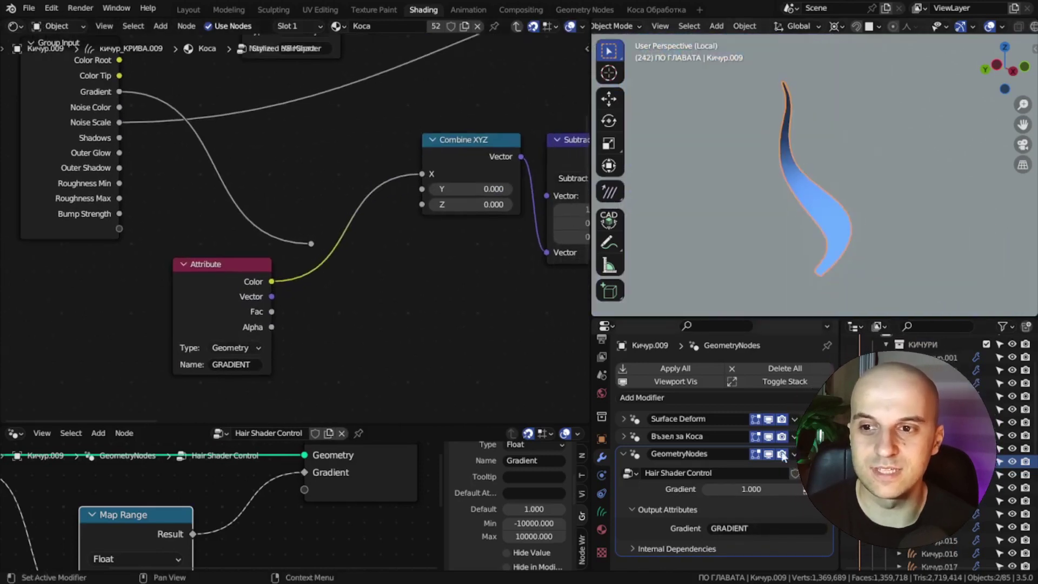
pyautogui.moveTo(751, 489)
pyautogui.mouseDown()
pyautogui.moveTo(702, 488)
pyautogui.moveTo(784, 489)
pyautogui.moveTo(757, 488)
pyautogui.mouseUp()
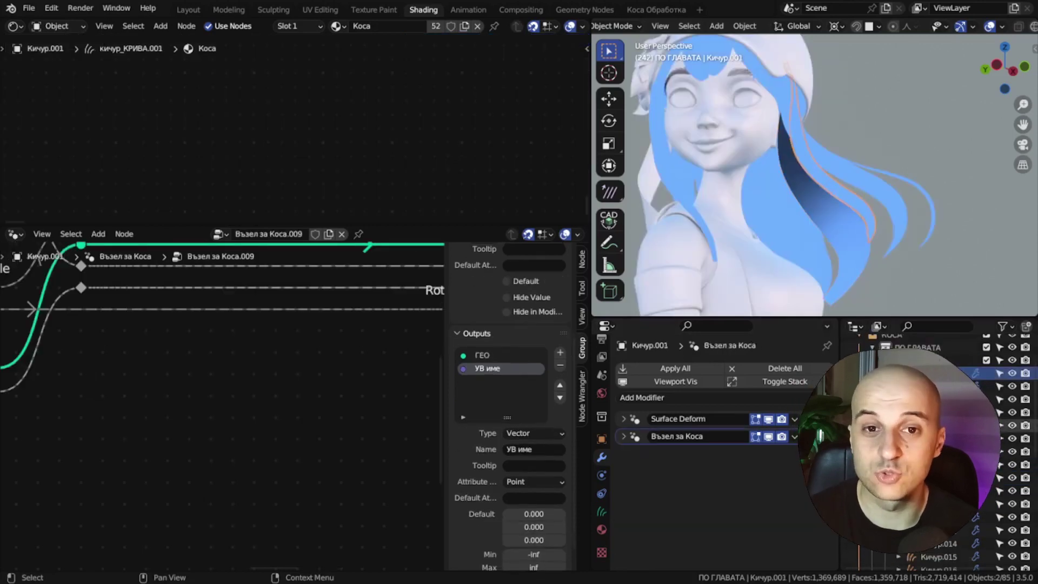
# Step: Select all the hair strands with Кичур.009 active and copy its Hair Shader Control modifier to the selected strands
pyautogui.keyDown('shift'); pyautogui.click(930, 426); pyautogui.keyUp('shift')
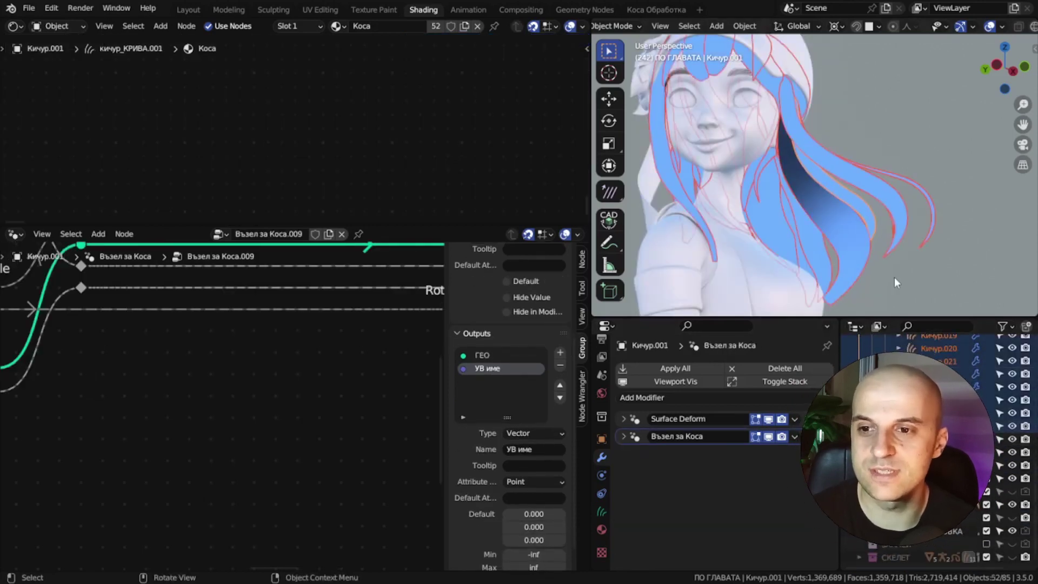
pyautogui.keyDown('shift'); pyautogui.click(857, 261); pyautogui.keyUp('shift')
pyautogui.keyDown('shift'); pyautogui.click(855, 264); pyautogui.keyUp('shift')
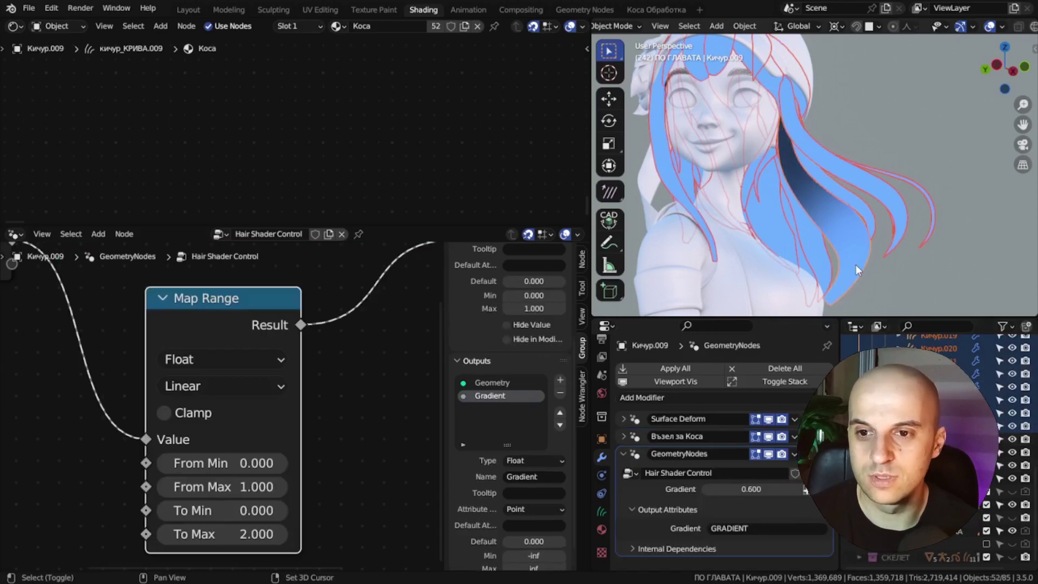
pyautogui.keyDown('shift'); pyautogui.click(874, 220); pyautogui.keyUp('shift')
pyautogui.moveTo(874, 219)
pyautogui.mouseDown(button='middle')
pyautogui.moveTo(910, 230)
pyautogui.moveTo(887, 226)
pyautogui.mouseUp(button='middle')
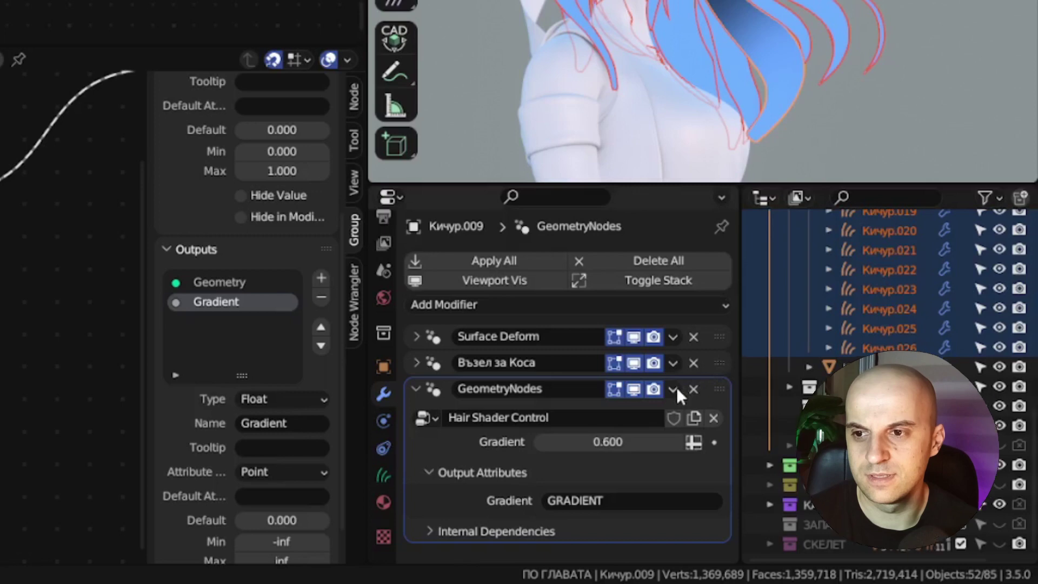
pyautogui.click(734, 421)
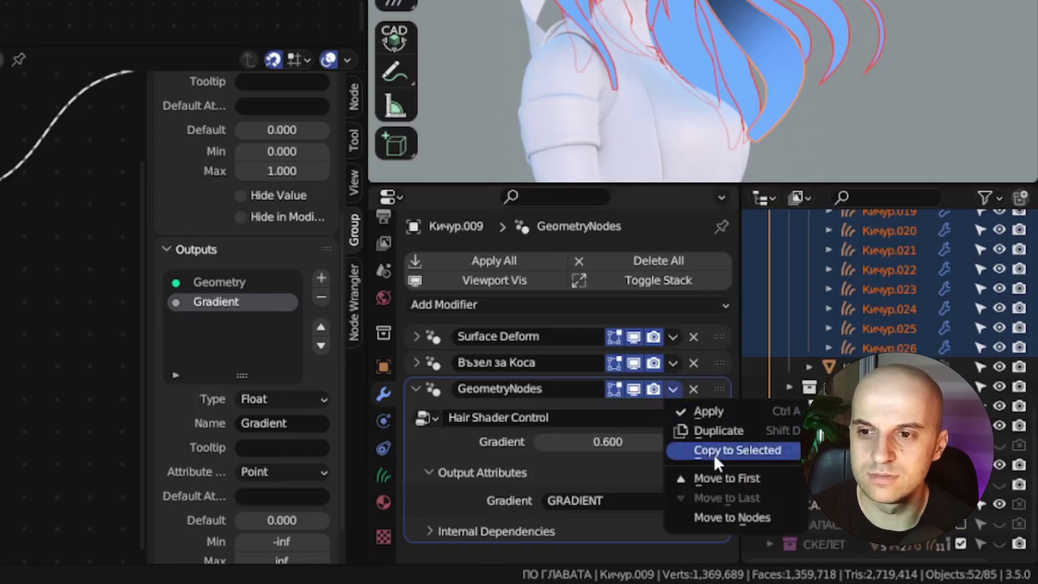
pyautogui.click(755, 450)
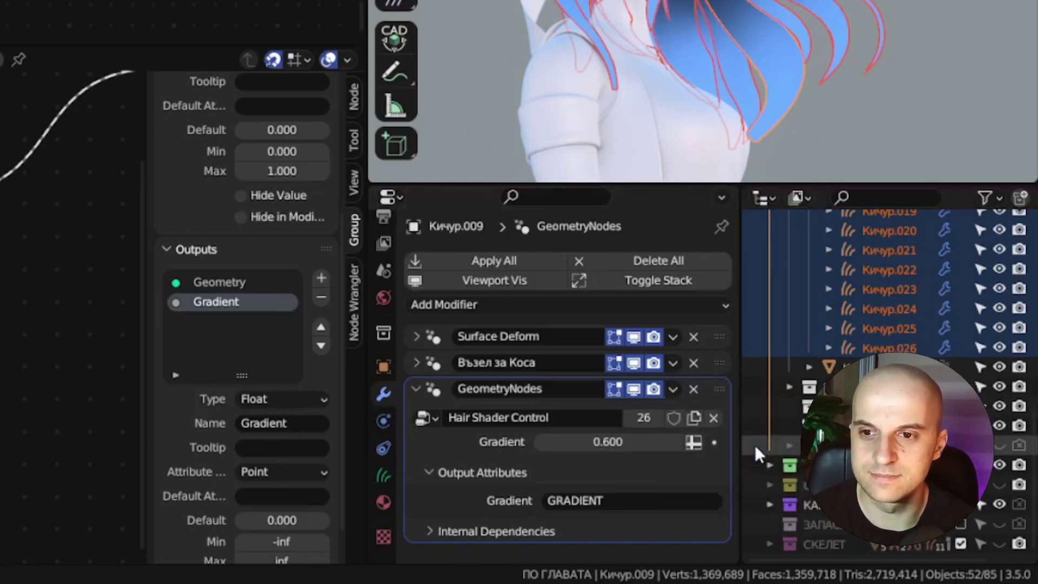
pyautogui.click(383, 501)
pyautogui.click(384, 393)
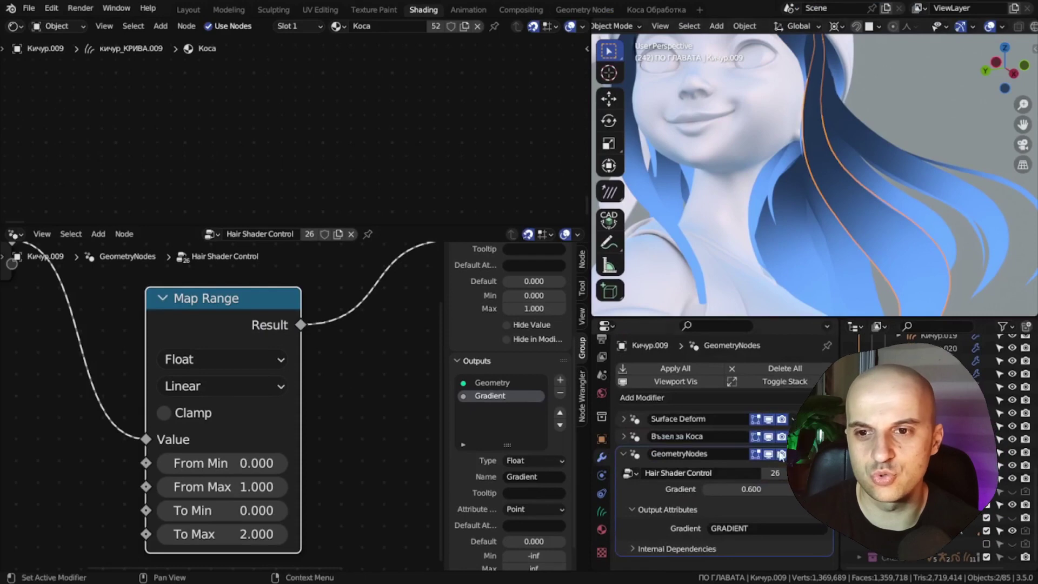
# Step: Raise the Hair Shader Control Gradient separately on the flowing strands, to 0.667 on Кичур.009 and 0.654 on Кичур.026
pyautogui.keyDown('shift'); pyautogui.moveTo(931, 215); pyautogui.dragTo(912, 198, button='middle'); pyautogui.keyUp('shift')
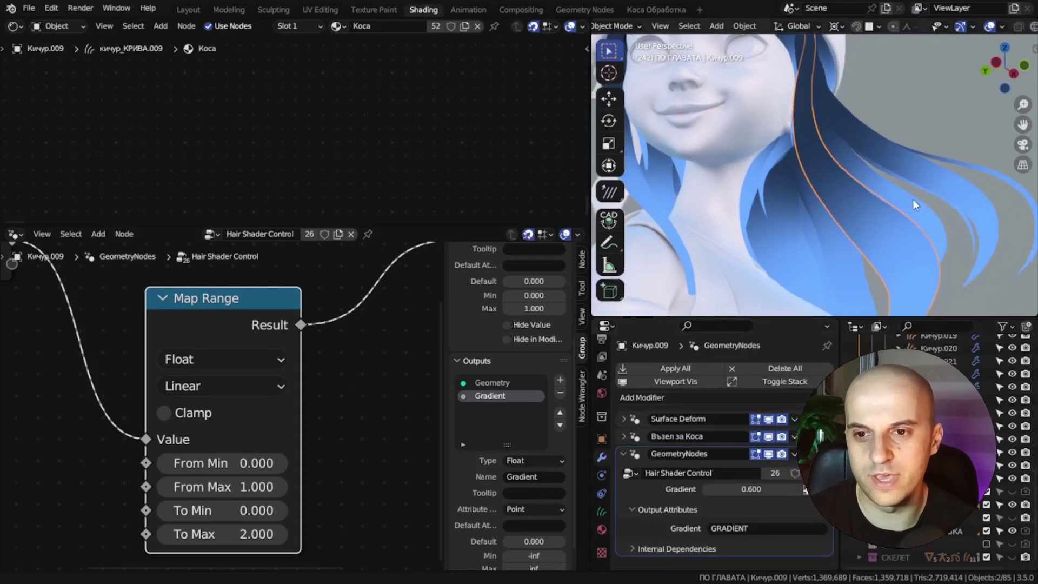
pyautogui.moveTo(827, 317); pyautogui.dragTo(833, 366)
pyautogui.keyDown('shift'); pyautogui.moveTo(845, 273); pyautogui.dragTo(812, 265, button='middle'); pyautogui.keyUp('shift')
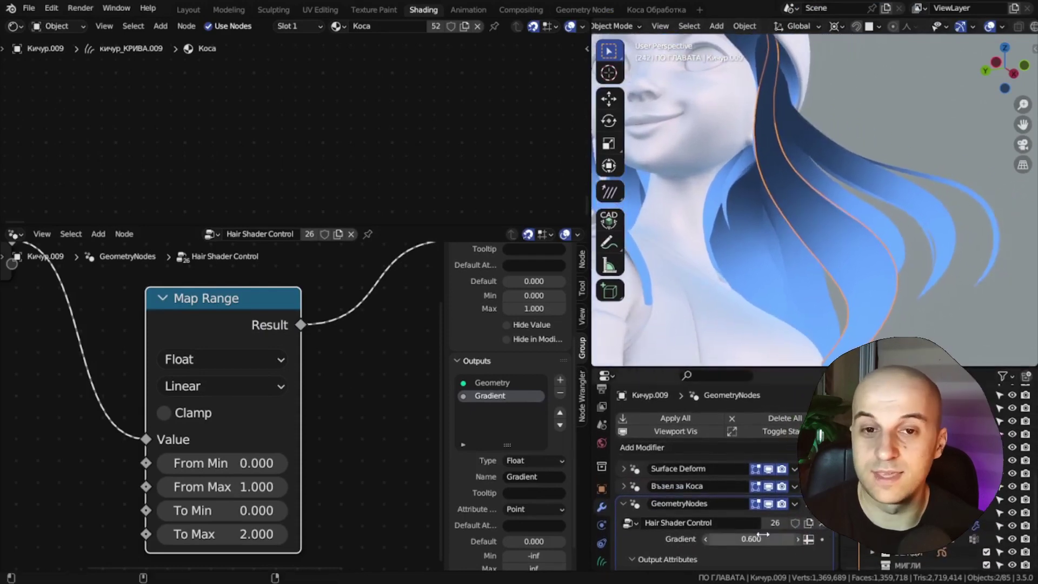
pyautogui.moveTo(762, 538); pyautogui.dragTo(780, 538)
pyautogui.click(947, 225)
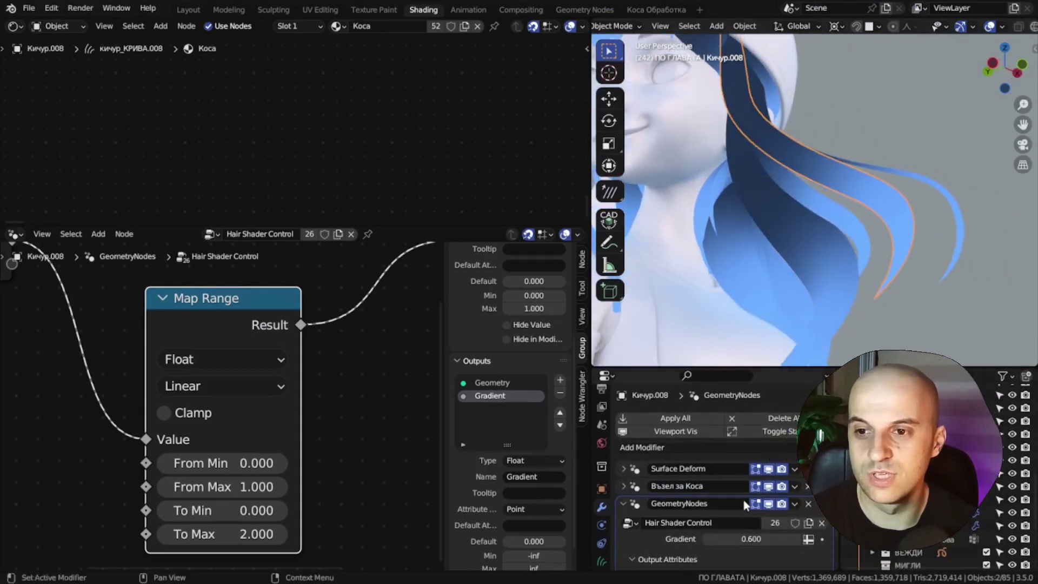
pyautogui.click(956, 210)
pyautogui.moveTo(749, 538)
pyautogui.mouseDown()
pyautogui.moveTo(854, 538)
pyautogui.moveTo(762, 538)
pyautogui.mouseUp()
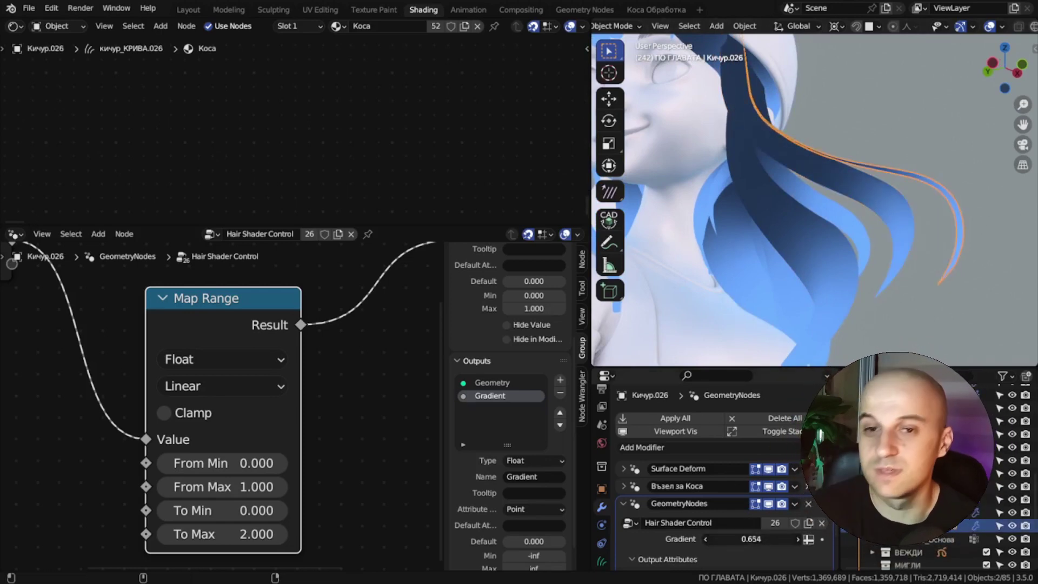
# Step: Examine the finished hair render up close, especially the faded, brush-like ends of the strands
pyautogui.click(767, 356)
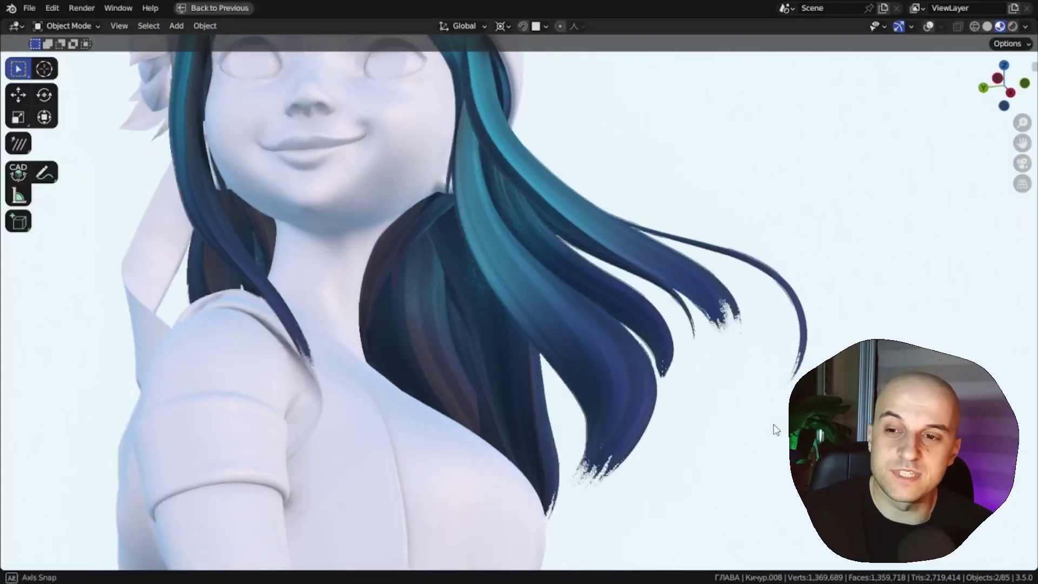
pyautogui.moveTo(759, 441); pyautogui.dragTo(711, 369, button='middle')
pyautogui.scroll(3, 740, 442)
pyautogui.keyDown('shift'); pyautogui.moveTo(740, 427); pyautogui.dragTo(742, 380, button='middle'); pyautogui.keyUp('shift')
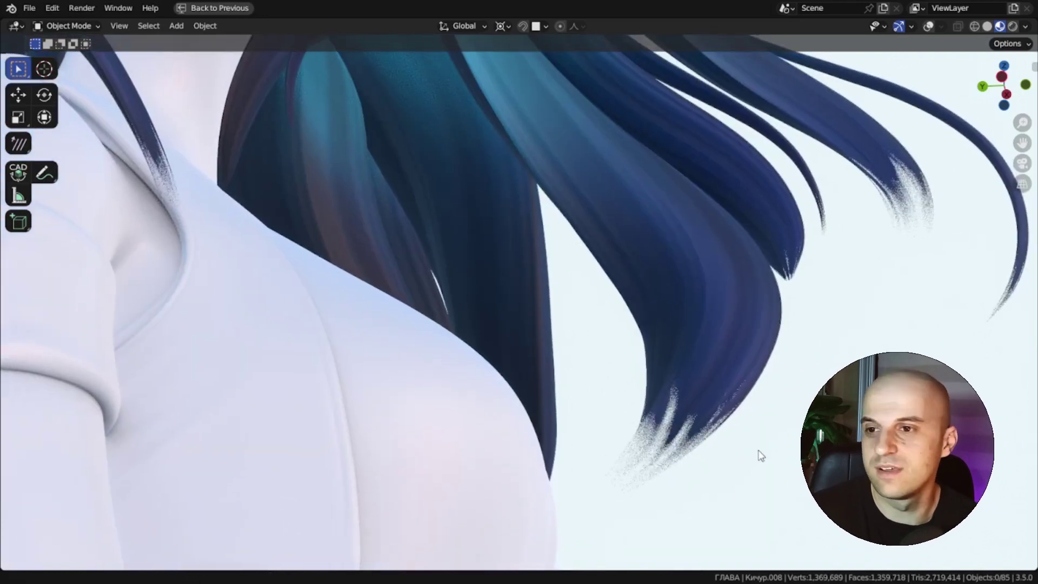
pyautogui.keyDown('shift'); pyautogui.moveTo(772, 412); pyautogui.dragTo(708, 442, button='middle'); pyautogui.keyUp('shift')
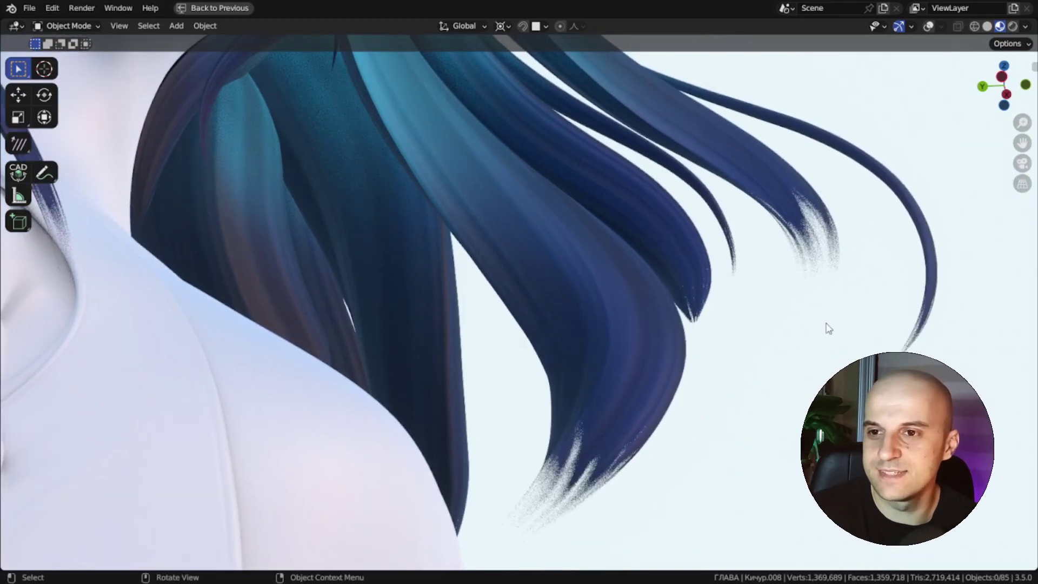
pyautogui.scroll(-1, 843, 339)
pyautogui.keyDown('shift'); pyautogui.moveTo(762, 378); pyautogui.dragTo(908, 418, button='middle'); pyautogui.keyUp('shift')
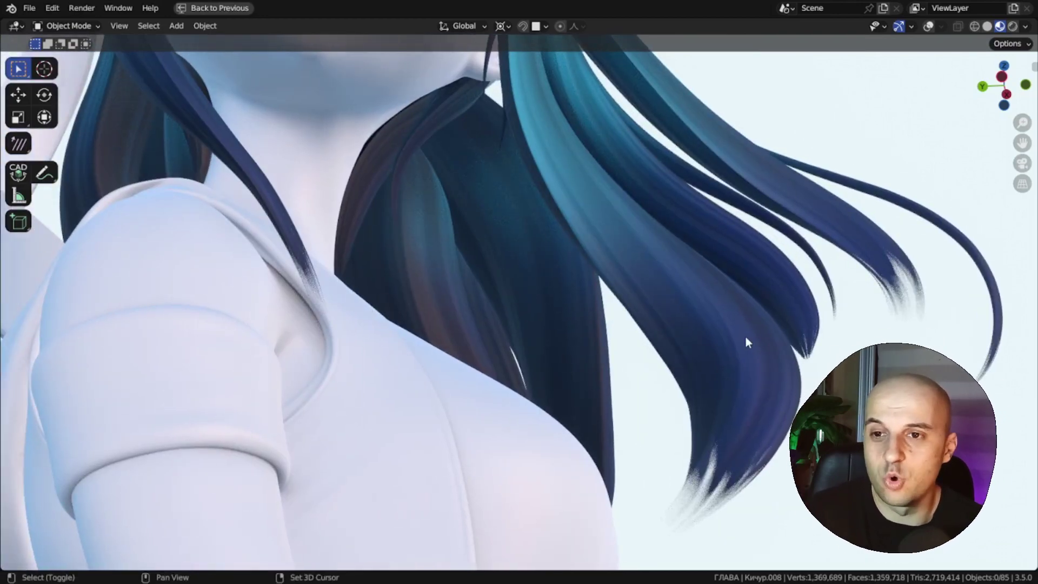
pyautogui.keyDown('shift'); pyautogui.moveTo(746, 341); pyautogui.dragTo(679, 327, button='middle'); pyautogui.keyUp('shift')
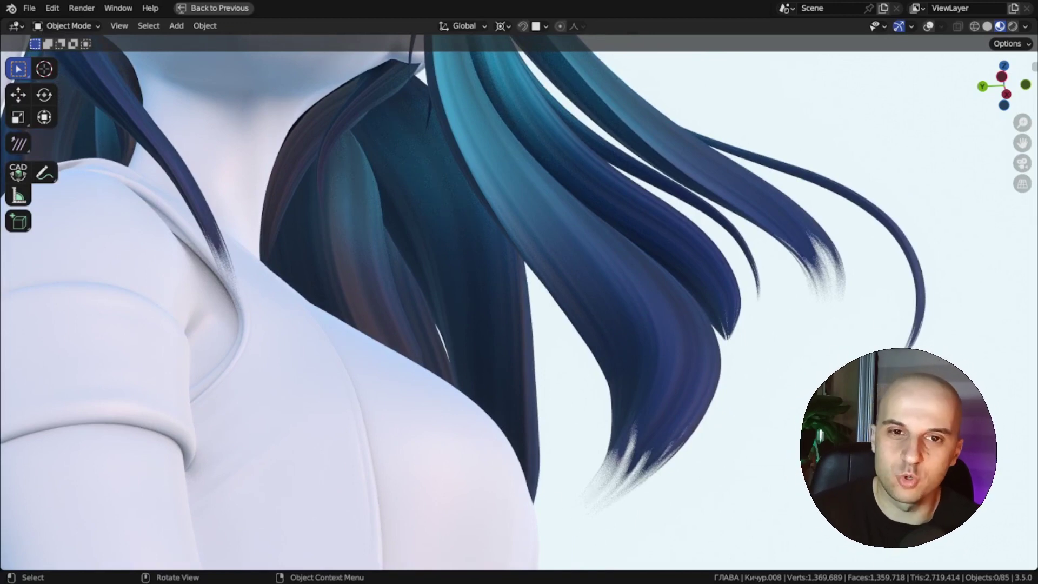
pyautogui.moveTo(785, 495); pyautogui.dragTo(706, 453, button='middle')
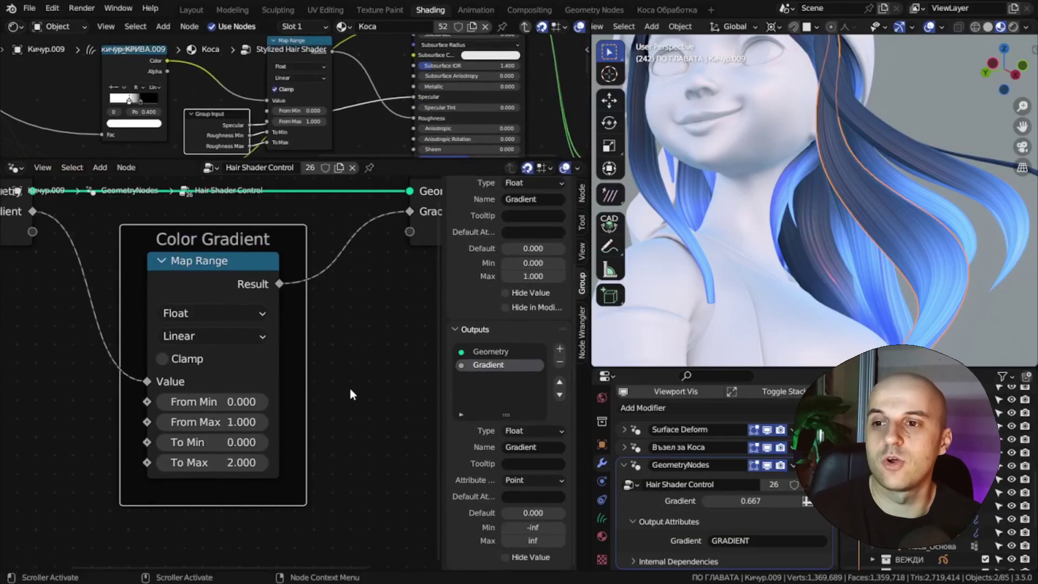
# Step: Spread out the Hair Shader Control node tree by moving the Color Gradient frame down and the Group Input farther away from it
pyautogui.scroll(-3, 352, 394)
pyautogui.scroll(3, 348, 454)
pyautogui.moveTo(396, 147); pyautogui.dragTo(396, 133)
pyautogui.moveTo(200, 319); pyautogui.dragTo(323, 322, button='middle')
pyautogui.scroll(-8, 323, 323)
pyautogui.moveTo(331, 352); pyautogui.dragTo(287, 438)
pyautogui.press('g')
pyautogui.click(56, 408)
pyautogui.scroll(6, 227, 324)
# Step: Insert a Capture Attribute node on the Geometry link and place it right beside the Group Input
pyautogui.hotkey('shift', 'a')
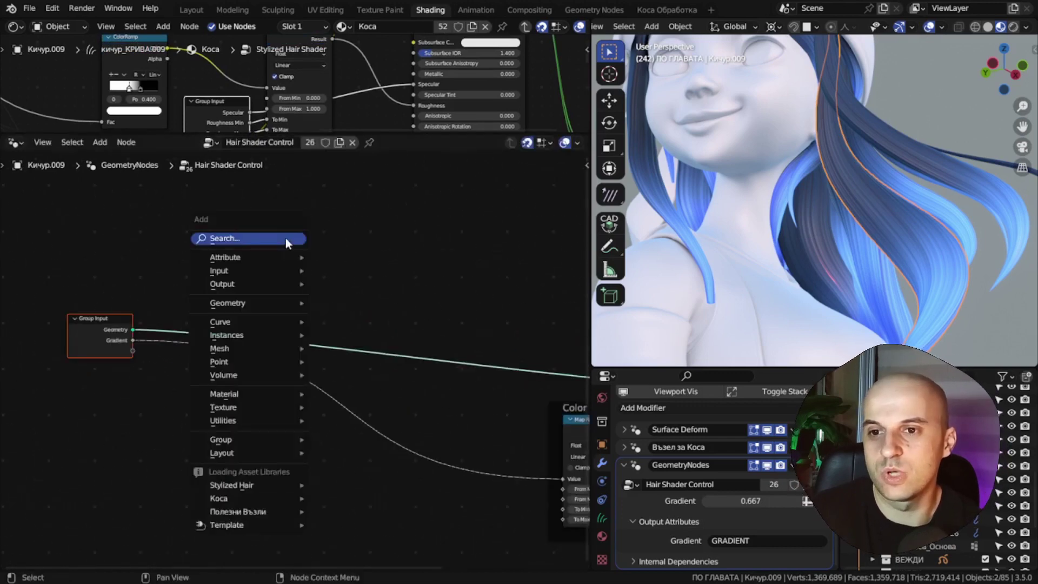
pyautogui.write('capt')
pyautogui.press('Return')
pyautogui.click(361, 305)
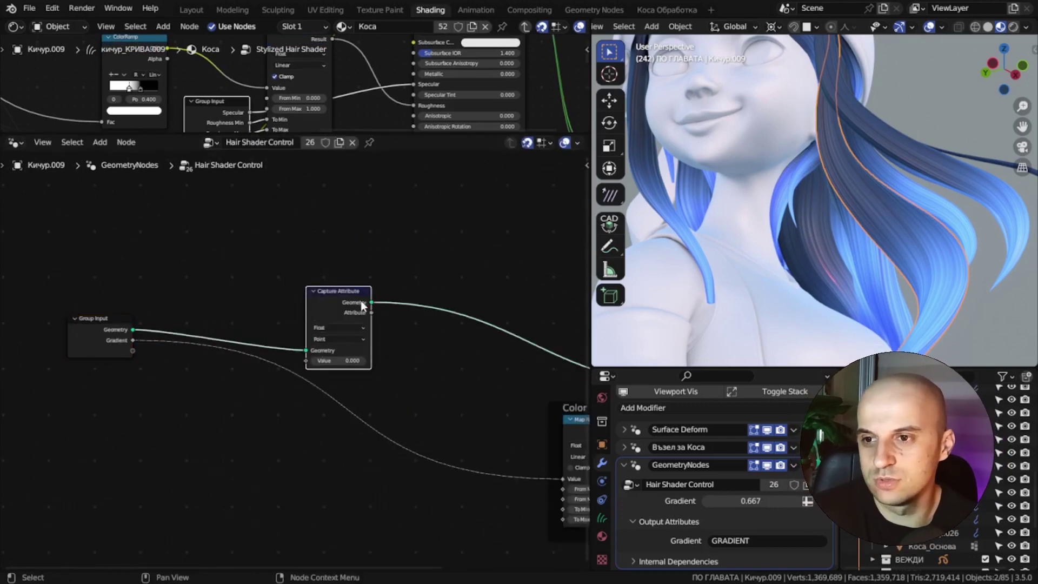
pyautogui.moveTo(361, 303); pyautogui.dragTo(233, 331)
pyautogui.scroll(4, 274, 349)
pyautogui.moveTo(184, 431); pyautogui.dragTo(375, 425, button='middle')
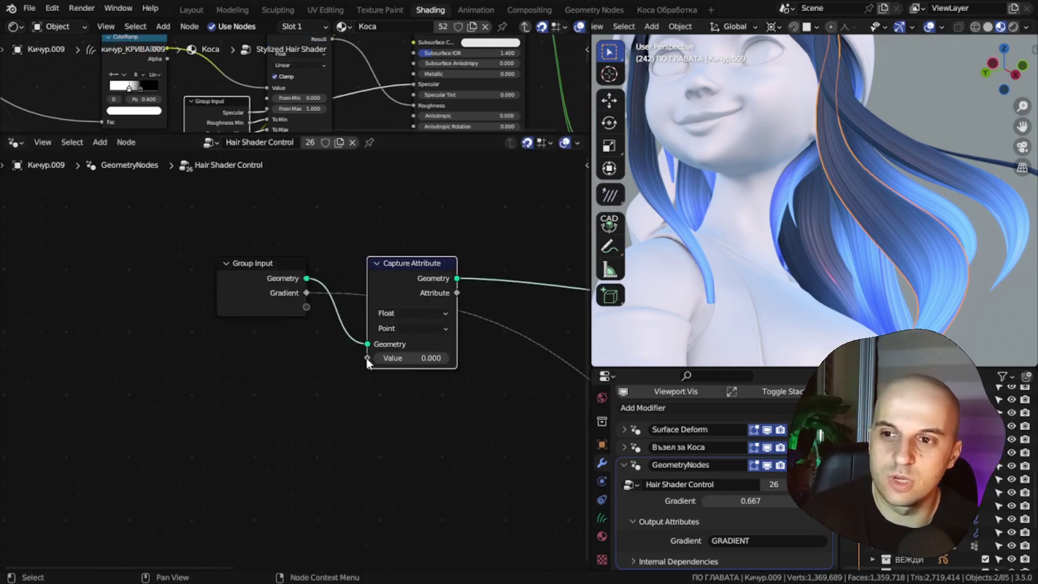
# Step: Feed a new Spline Parameter node's Factor into the Capture Attribute's Value and isolate strand Кичур.009 in the viewport
pyautogui.moveTo(367, 358); pyautogui.dragTo(309, 398)
pyautogui.write('spline')
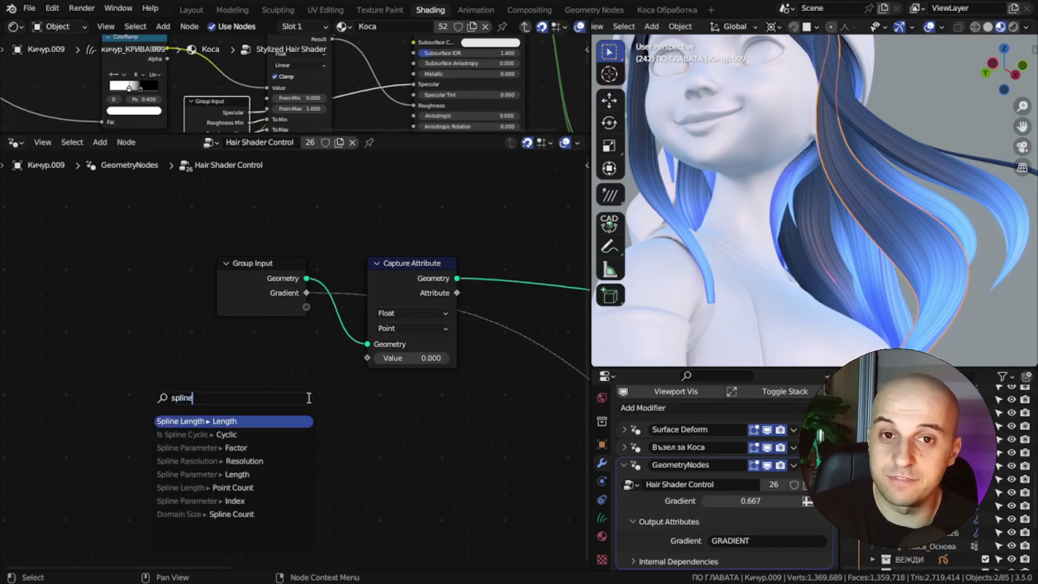
pyautogui.click(227, 447)
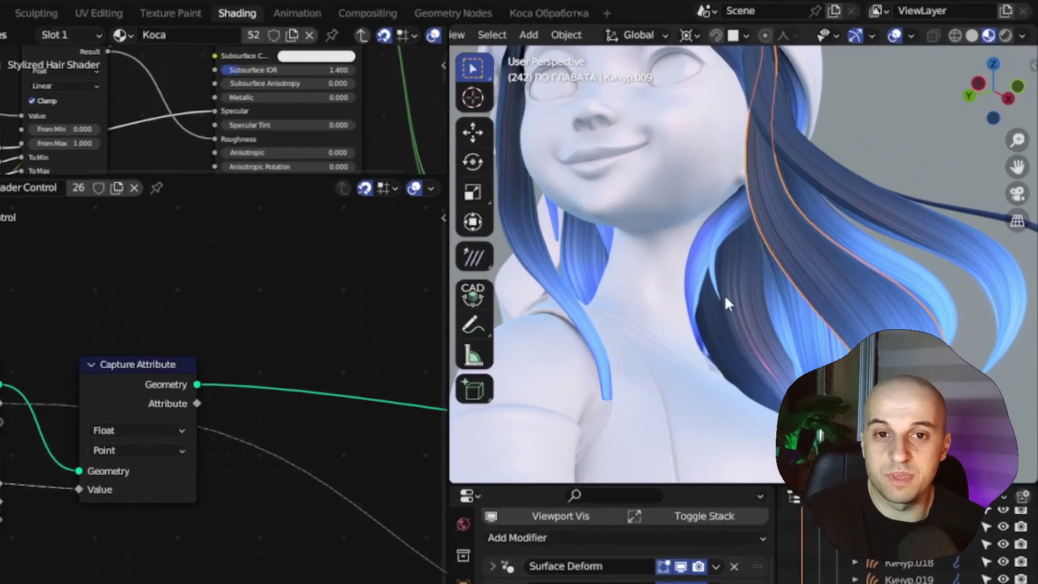
pyautogui.press('KP_Divide')
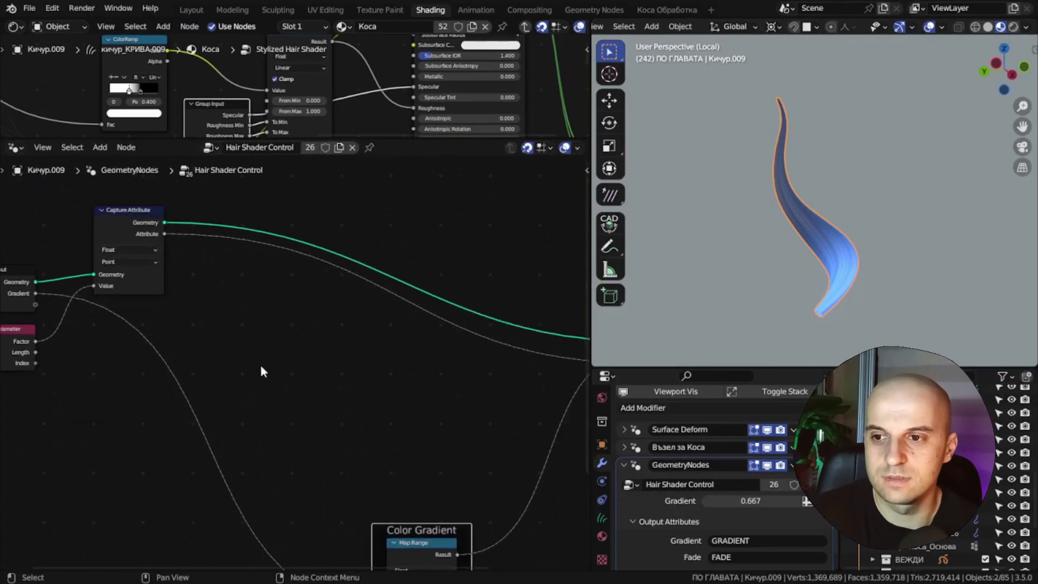
# Step: Add a Map Range node below the captured attribute link and place a duplicate of it underneath
pyautogui.hotkey('shift', 'a')
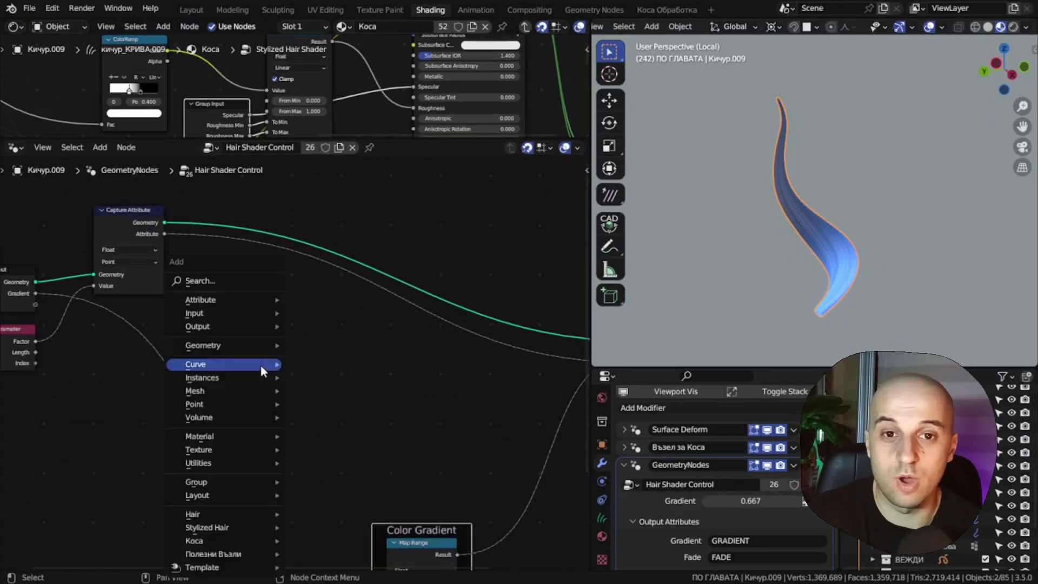
pyautogui.write('smap')
pyautogui.press('Return')
pyautogui.click(275, 287)
pyautogui.hotkey('shift', 'd')
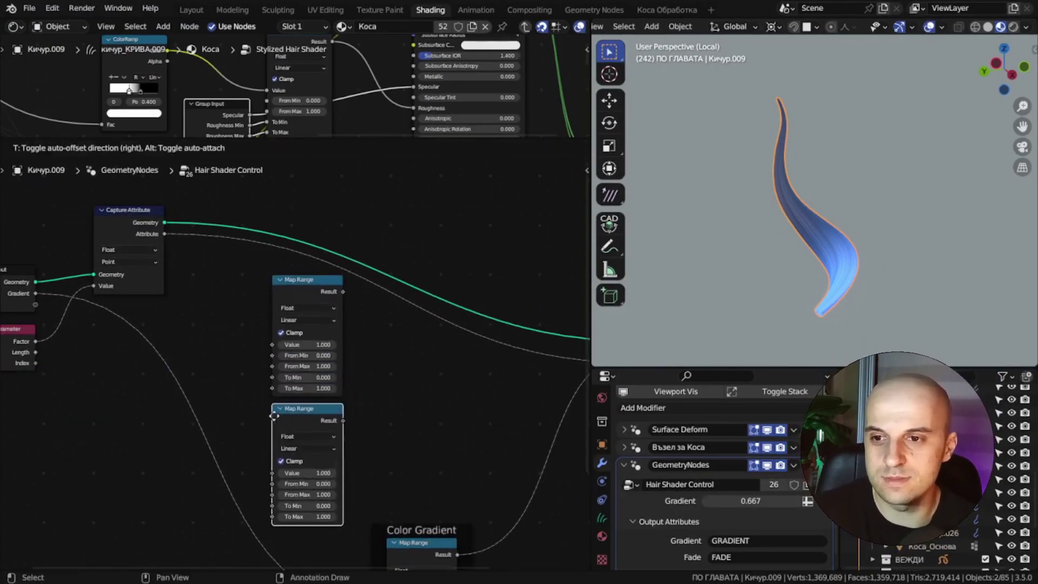
pyautogui.click(275, 415)
# Step: Move the Group Input closer to the two Map Range nodes and expose each node's Value as a new group input
pyautogui.moveTo(295, 388); pyautogui.dragTo(393, 370, button='middle')
pyautogui.moveTo(92, 268); pyautogui.dragTo(246, 371)
pyautogui.scroll(5, 297, 366)
pyautogui.moveTo(299, 365); pyautogui.dragTo(301, 274, button='middle')
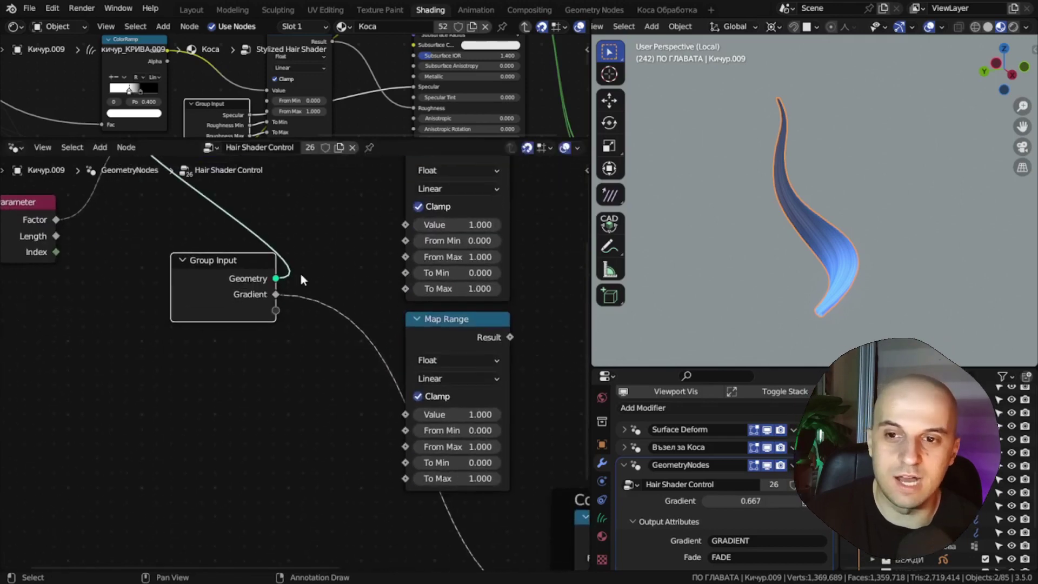
pyautogui.moveTo(406, 224); pyautogui.dragTo(275, 311)
pyautogui.moveTo(405, 414); pyautogui.dragTo(375, 420)
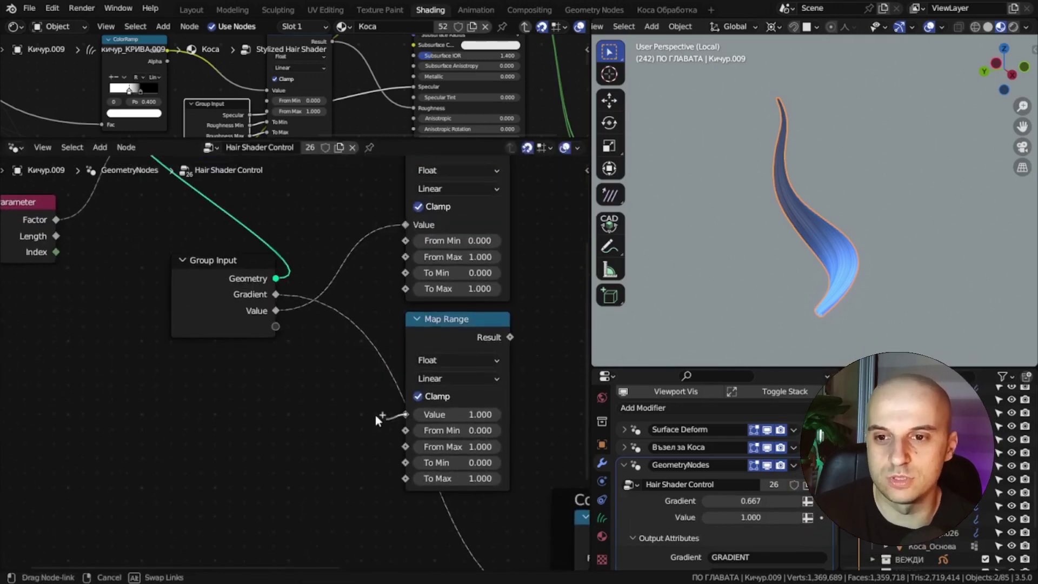
pyautogui.moveTo(306, 346); pyautogui.dragTo(276, 326)
# Step: Rename the two new group inputs to "Fade in - Tip" and "Fade in - Root"
pyautogui.press('n')
pyautogui.doubleClick(492, 203)
pyautogui.write('F')
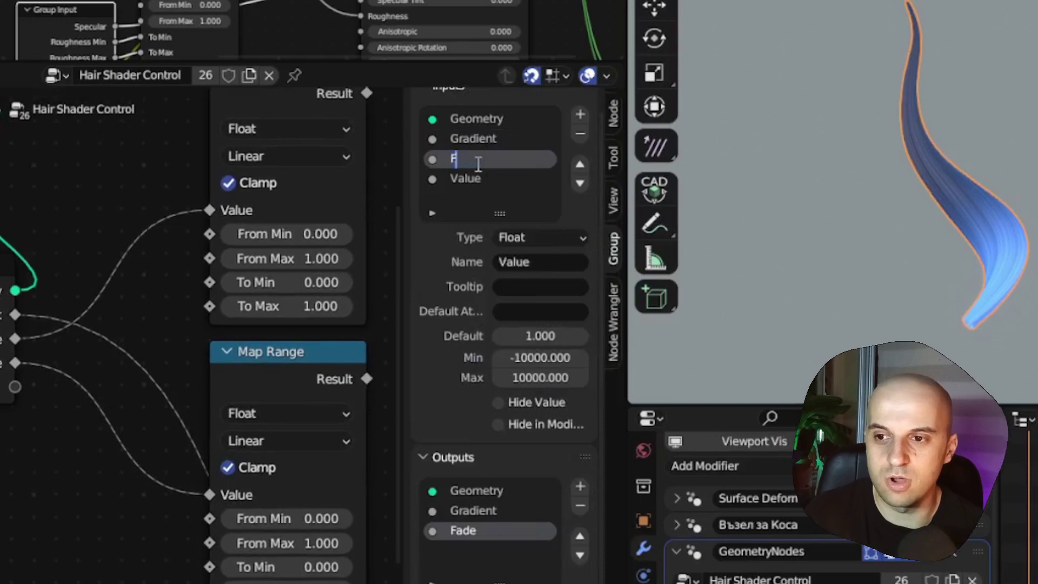
pyautogui.write('ade in - Tip')
pyautogui.doubleClick(466, 178)
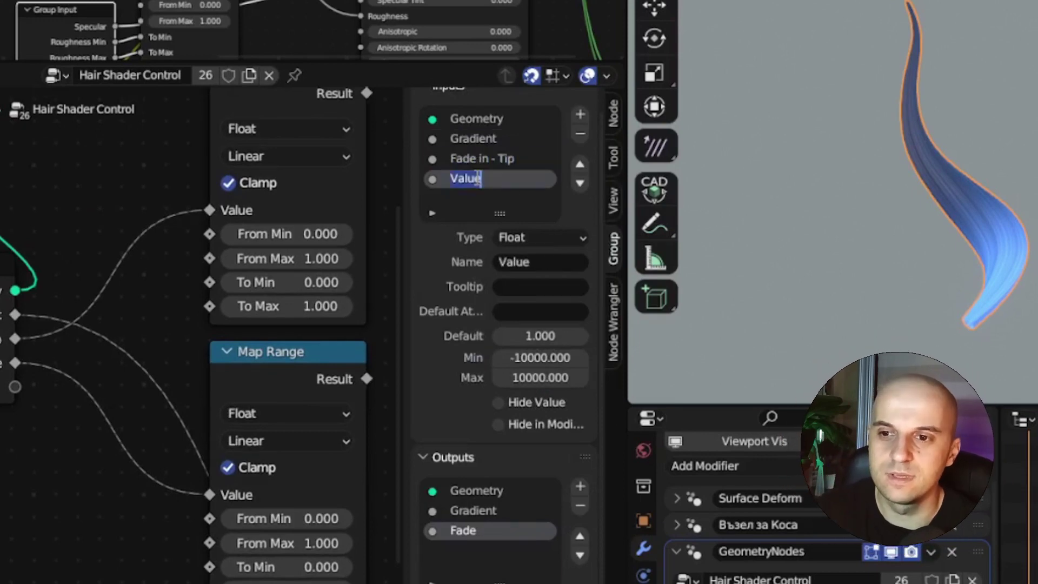
pyautogui.write('Fade in - Root')
pyautogui.press('Return')
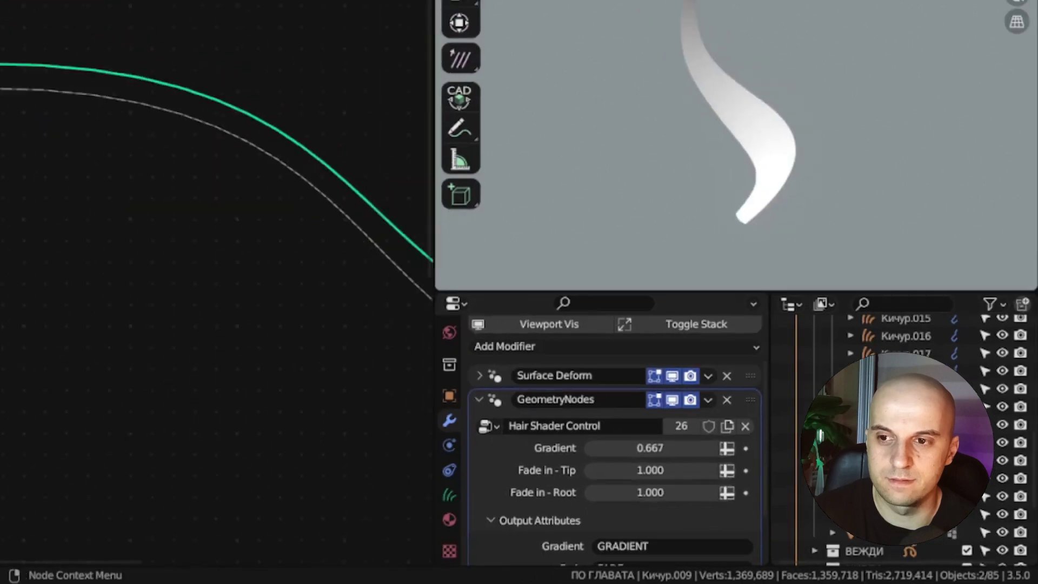
# Step: Add a Math Add node summing the captured Attribute and the first Map Range's Result, and connect its Value to the Fade output
pyautogui.moveTo(286, 379); pyautogui.dragTo(382, 352)
pyautogui.write('ad')
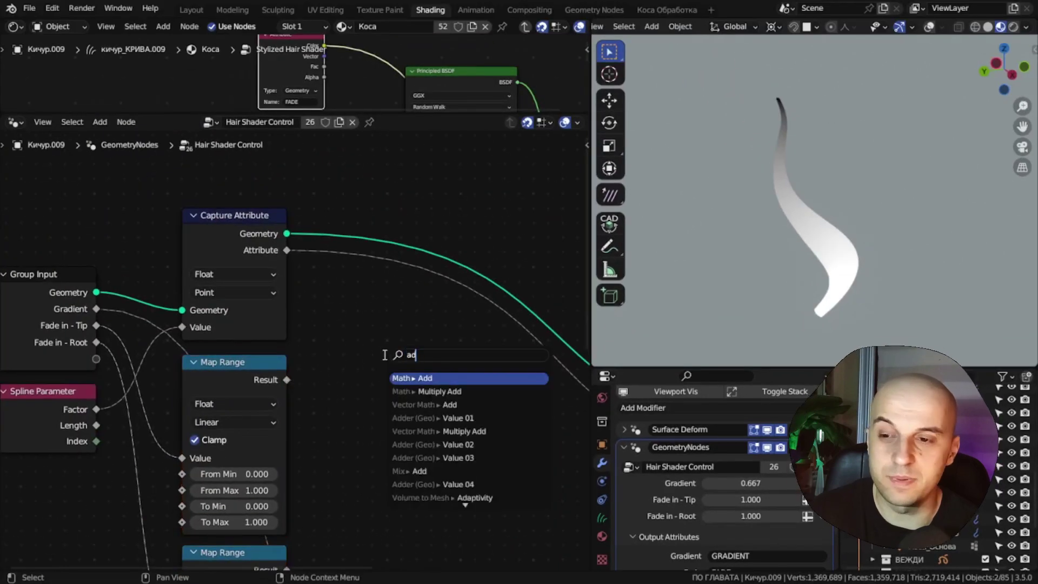
pyautogui.press('Return')
pyautogui.click(397, 353)
pyautogui.moveTo(401, 423); pyautogui.dragTo(401, 439)
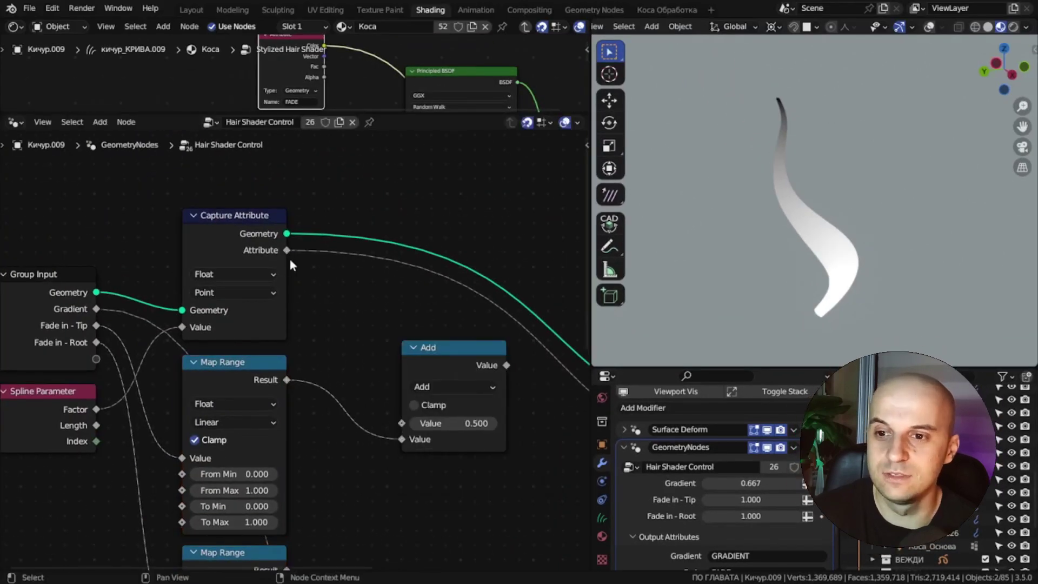
pyautogui.moveTo(289, 250); pyautogui.dragTo(401, 423)
pyautogui.scroll(-2, 433, 440)
pyautogui.moveTo(433, 440); pyautogui.dragTo(215, 409, button='middle')
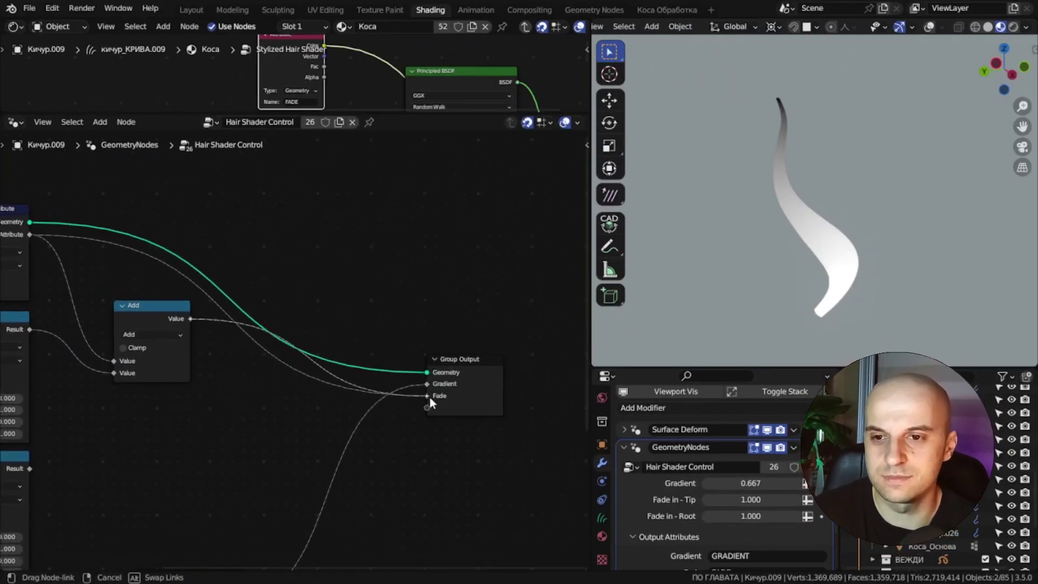
pyautogui.moveTo(429, 397); pyautogui.dragTo(434, 398)
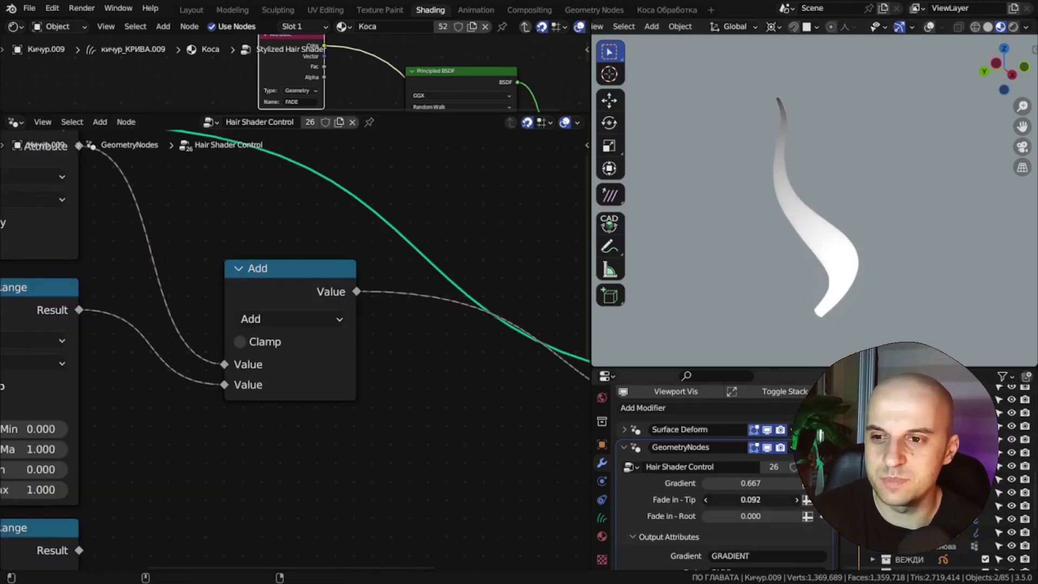
# Step: Set the modifier's Fade in - Tip to 0.000 and flip the ColorRamp that follows the Add node
pyautogui.moveTo(751, 499)
pyautogui.mouseDown()
pyautogui.moveTo(776, 500)
pyautogui.moveTo(732, 501)
pyautogui.mouseUp()
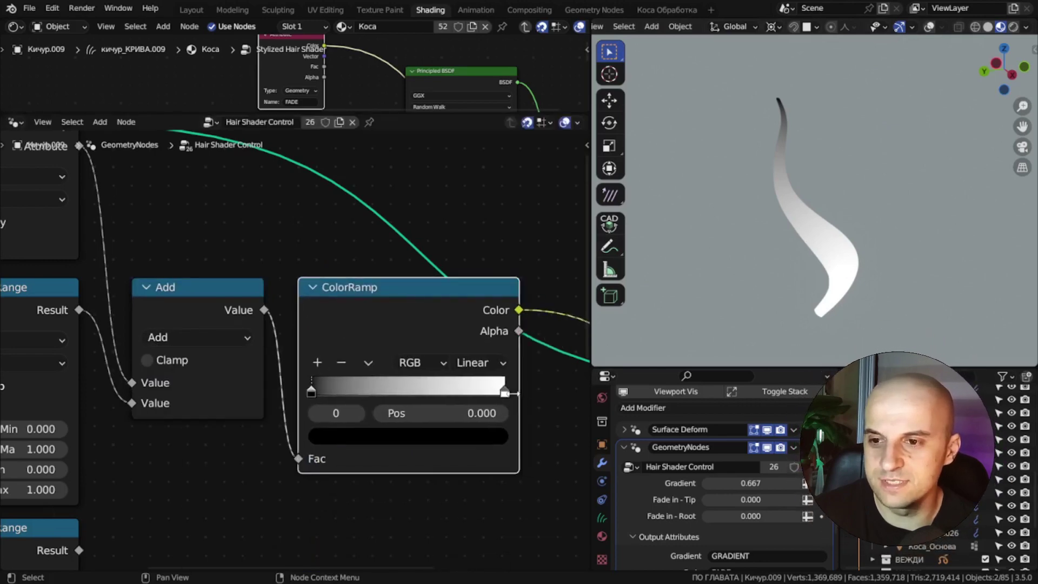
pyautogui.click(345, 363)
pyautogui.click(354, 401)
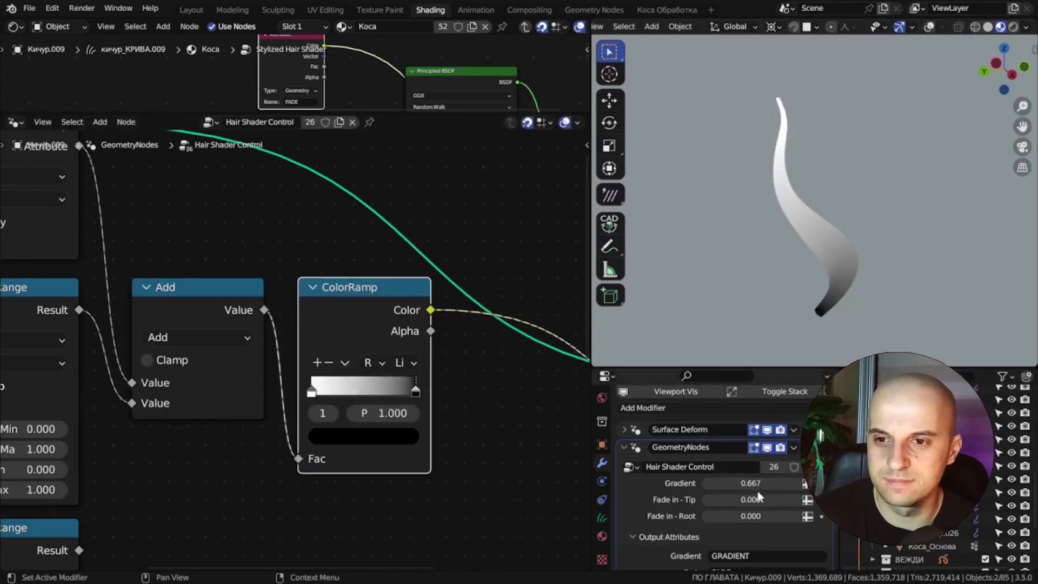
# Step: Move the white stop of the ColorRamp after the Add node to position 0.844 and check the fade at the strand's end
pyautogui.moveTo(750, 500)
pyautogui.mouseDown()
pyautogui.moveTo(779, 499)
pyautogui.moveTo(746, 500)
pyautogui.mouseUp()
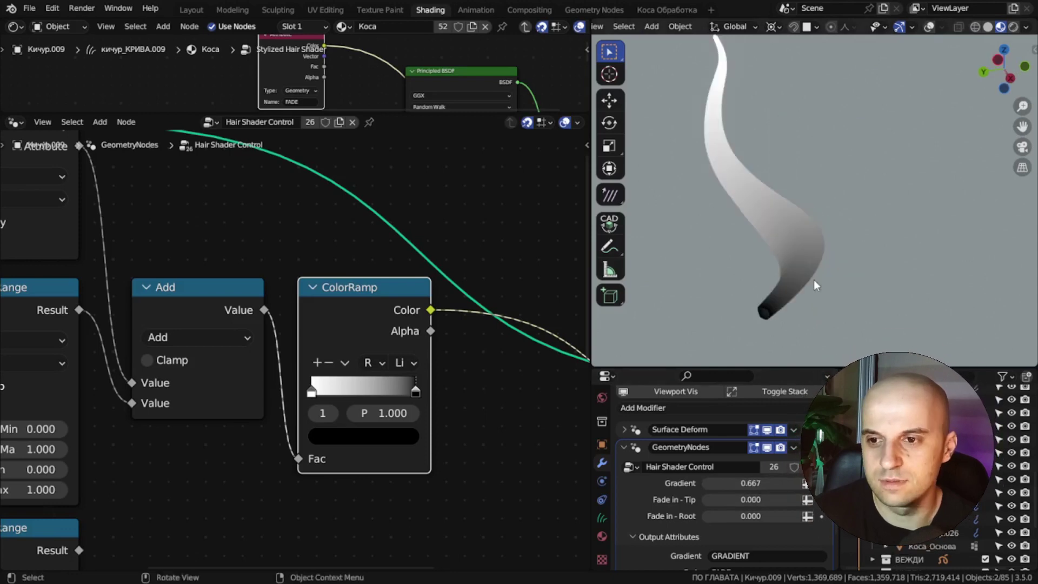
pyautogui.click(312, 392)
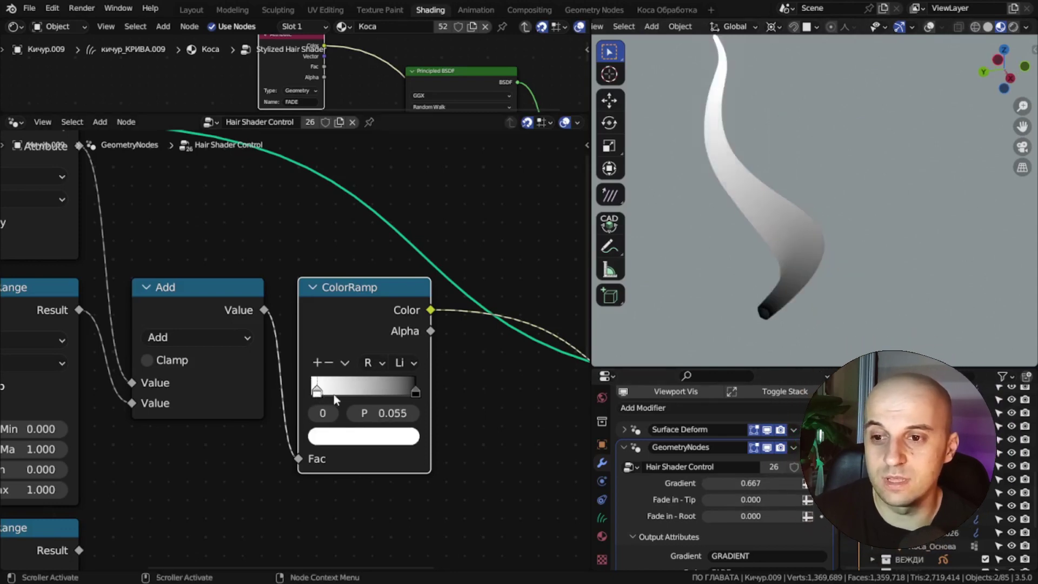
pyautogui.moveTo(336, 399); pyautogui.dragTo(399, 400)
pyautogui.moveTo(917, 242); pyautogui.dragTo(793, 203, button='middle')
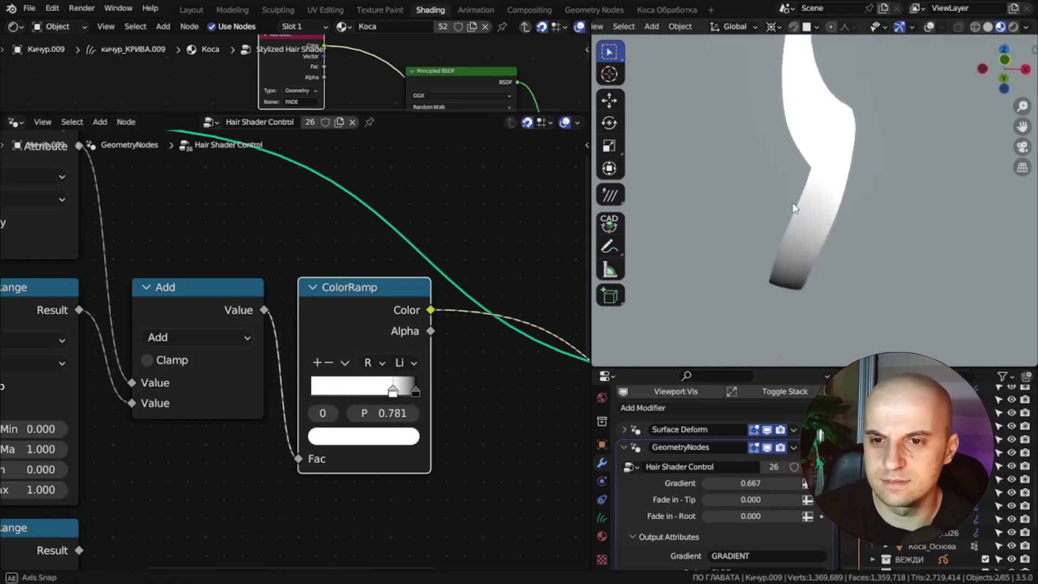
pyautogui.moveTo(750, 499); pyautogui.dragTo(776, 500)
pyautogui.moveTo(473, 371); pyautogui.dragTo(479, 375, button='middle')
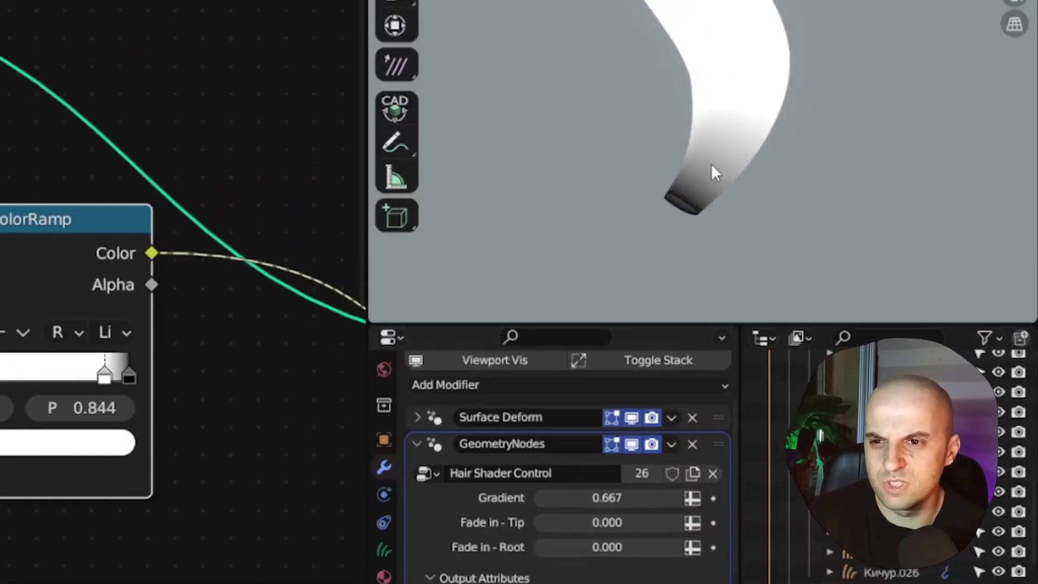
pyautogui.moveTo(711, 101)
pyautogui.mouseDown(button='middle')
pyautogui.moveTo(735, 120)
pyautogui.moveTo(726, 103)
pyautogui.mouseUp(button='middle')
pyautogui.keyDown('shift'); pyautogui.moveTo(725, 247); pyautogui.dragTo(694, 168, button='middle'); pyautogui.keyUp('shift')
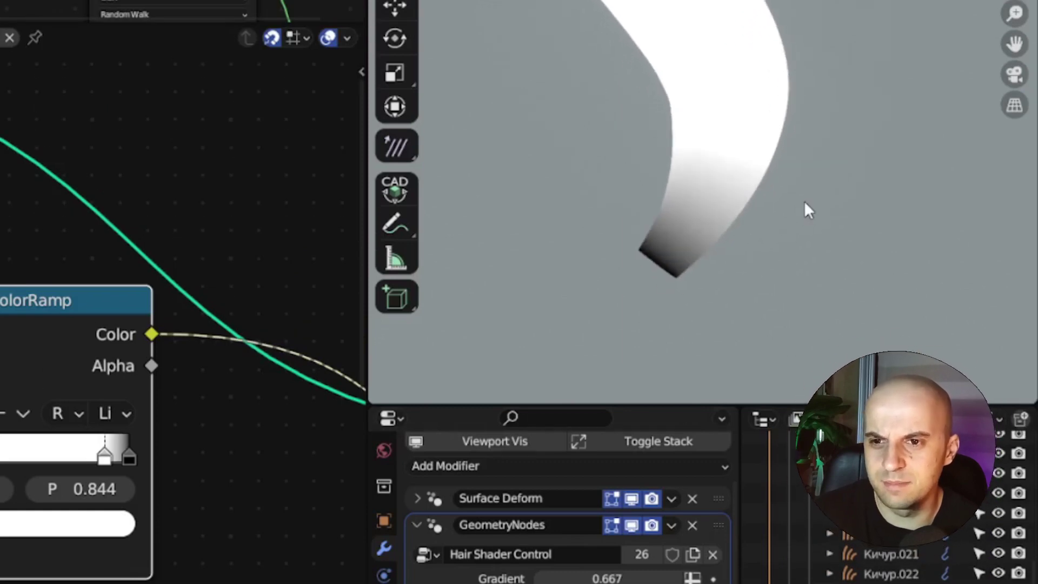
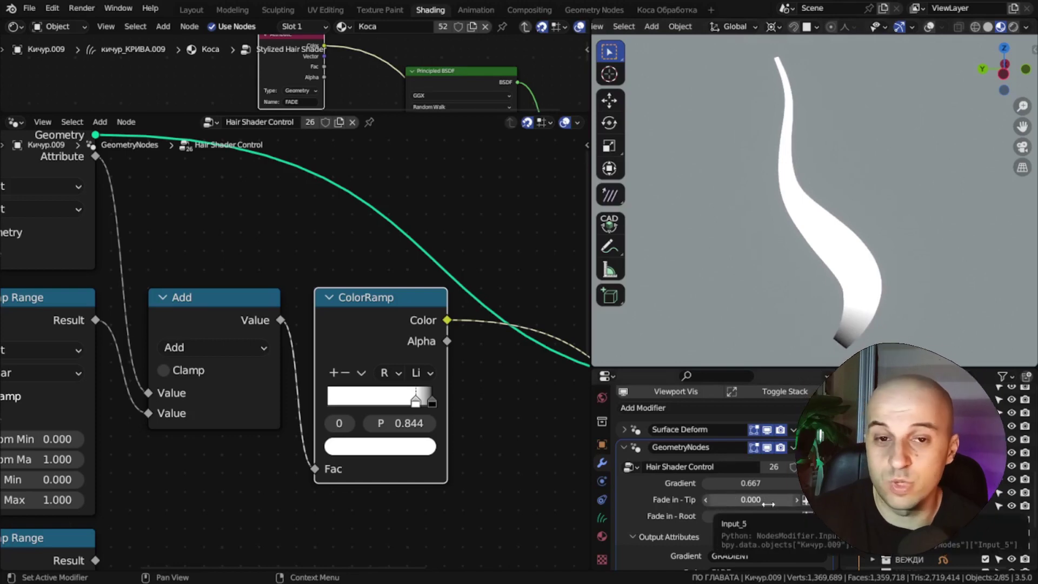
# Step: Set the To Min of the Map Range feeding the Add node to -0.2
pyautogui.moveTo(288, 427); pyautogui.dragTo(511, 404, button='middle')
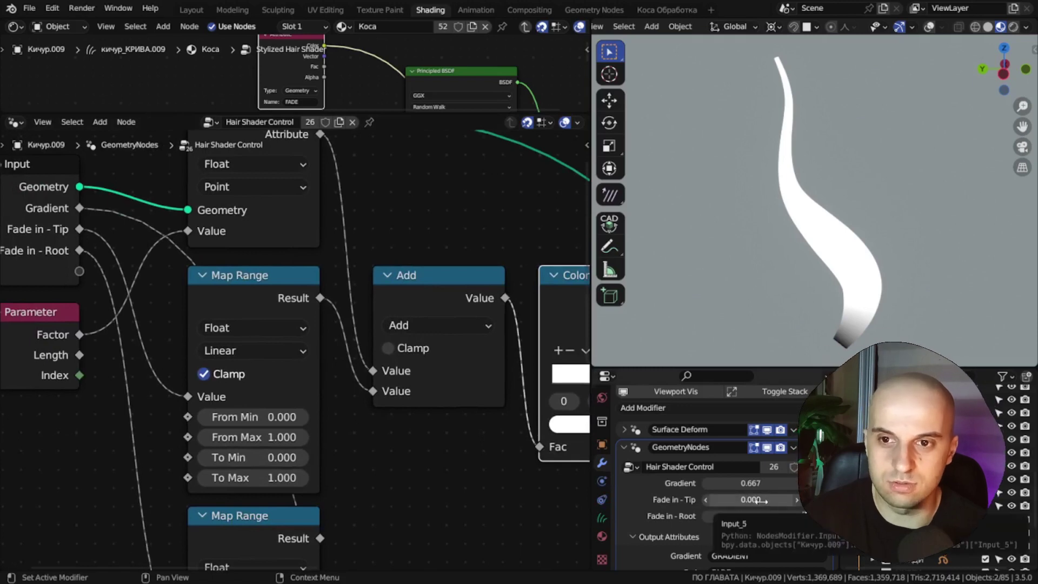
pyautogui.scroll(5, 319, 403)
pyautogui.moveTo(266, 453); pyautogui.dragTo(317, 387, button='middle')
pyautogui.scroll(3, 827, 254)
pyautogui.keyDown('shift'); pyautogui.moveTo(861, 303); pyautogui.dragTo(823, 186, button='middle'); pyautogui.keyUp('shift')
pyautogui.scroll(1, 823, 186)
pyautogui.moveTo(373, 387); pyautogui.dragTo(373, 387)
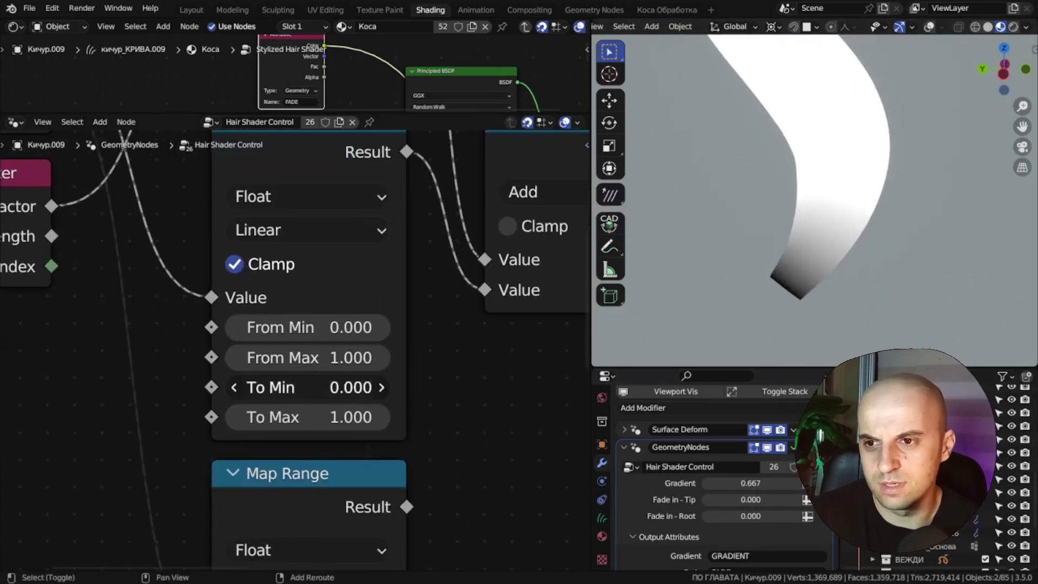
pyautogui.moveTo(308, 387); pyautogui.dragTo(297, 387)
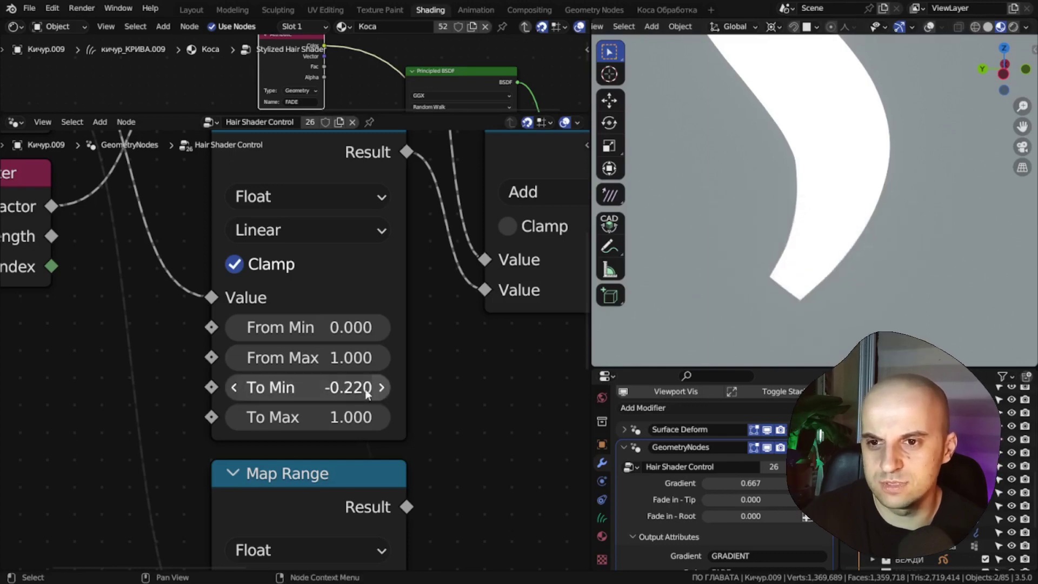
pyautogui.click(346, 387)
pyautogui.write('-.2')
pyautogui.press('Return')
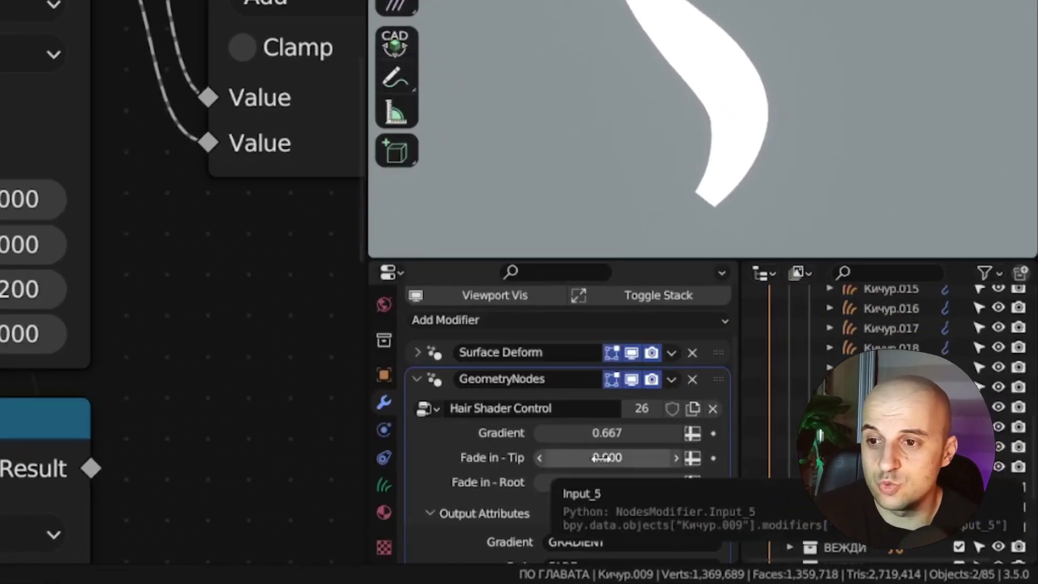
# Step: Set the modifier's Fade in - Tip to 1.000 and show the viewport overlays
pyautogui.click(600, 458)
pyautogui.write('1')
pyautogui.press('Return')
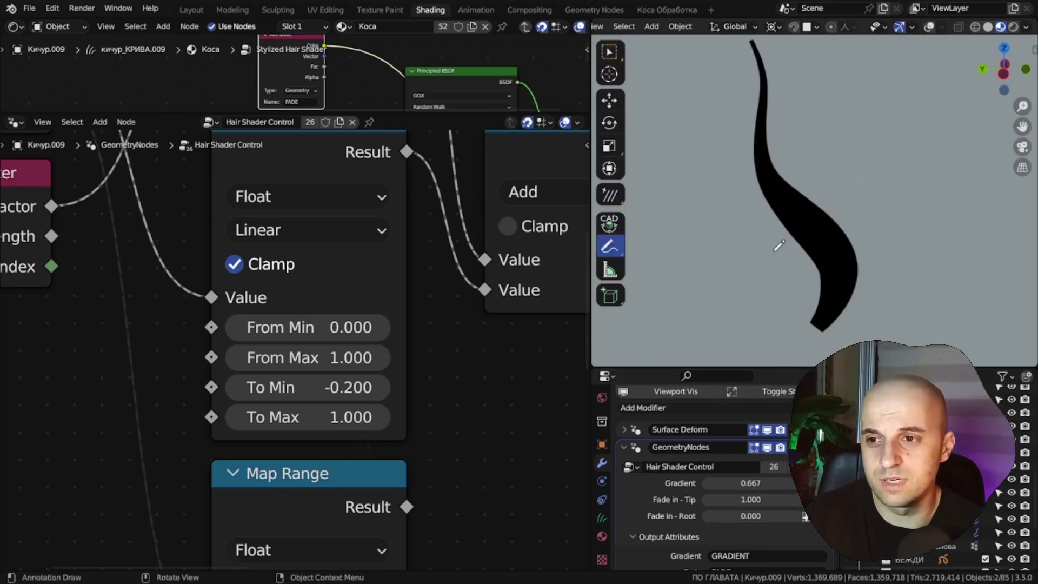
pyautogui.moveTo(776, 249); pyautogui.dragTo(827, 179)
pyautogui.press('z')
pyautogui.click(802, 98)
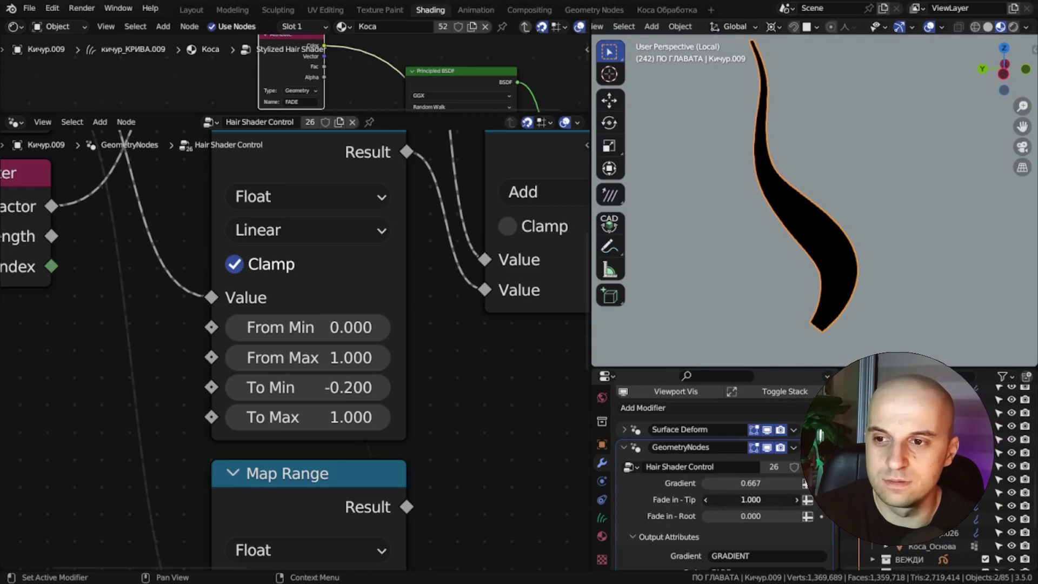
# Step: Set the To Max of the Map Range feeding the Add node to 0.5
pyautogui.scroll(1, 302, 417)
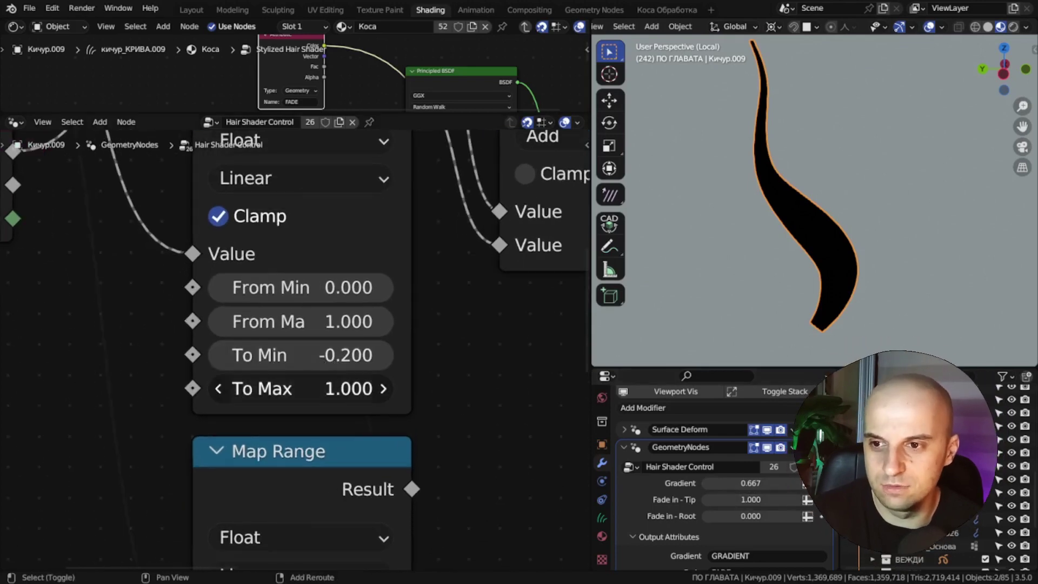
pyautogui.moveTo(301, 389); pyautogui.dragTo(340, 391)
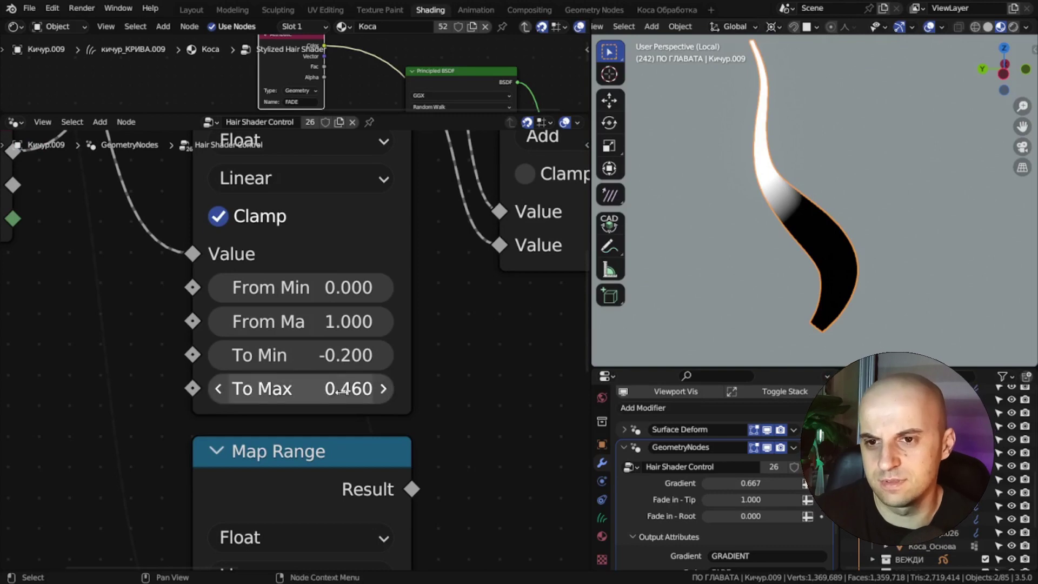
pyautogui.click(347, 389)
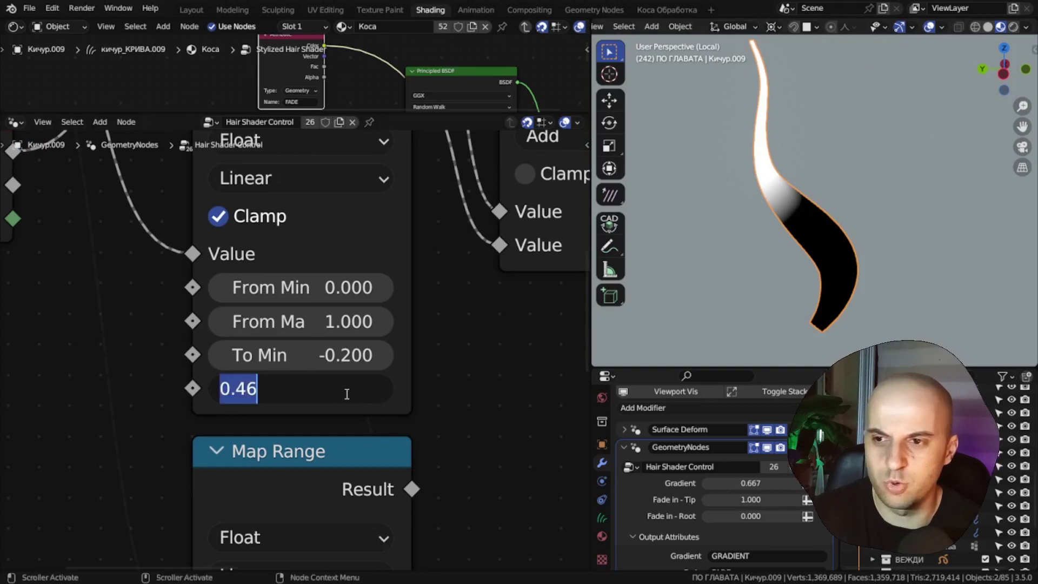
pyautogui.write('0.5')
pyautogui.press('Return')
# Step: Add a Math Subtract node taking the second Map Range's Result from the captured Attribute, and connect its Value to the Fade output
pyautogui.keyDown('ctrl'); pyautogui.moveTo(61, 221); pyautogui.dragTo(61, 378, button='middle'); pyautogui.keyUp('ctrl')
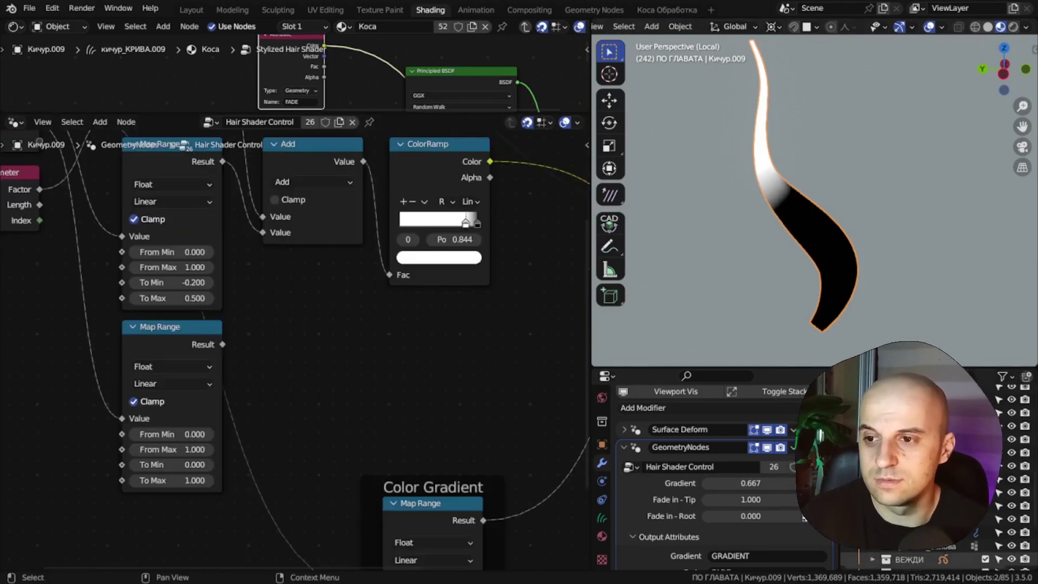
pyautogui.moveTo(397, 410); pyautogui.dragTo(445, 426, button='middle')
pyautogui.scroll(2, 370, 373)
pyautogui.moveTo(331, 387); pyautogui.dragTo(330, 387)
pyautogui.write('sub')
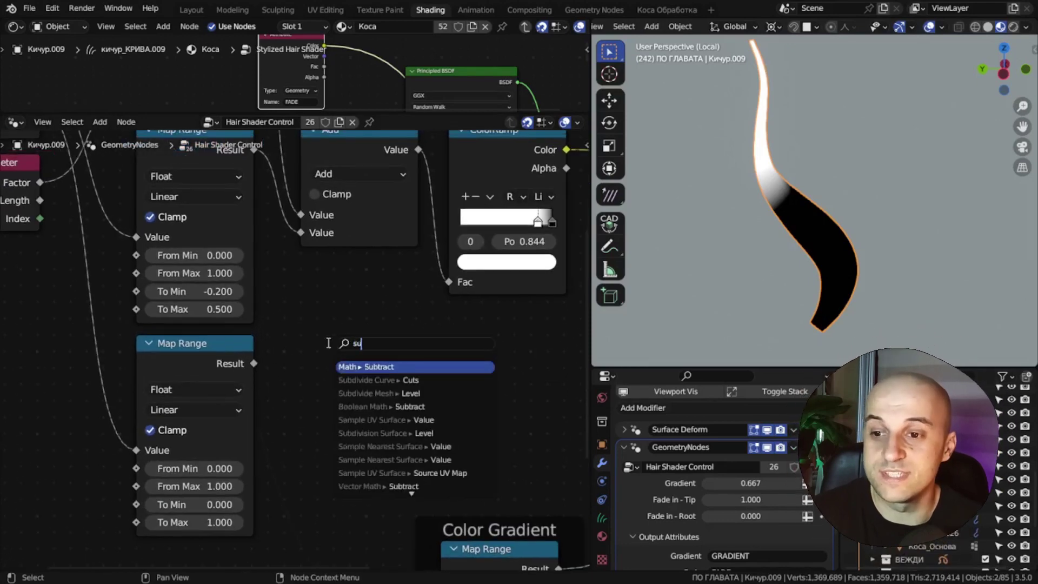
pyautogui.press('Return')
pyautogui.click(339, 407)
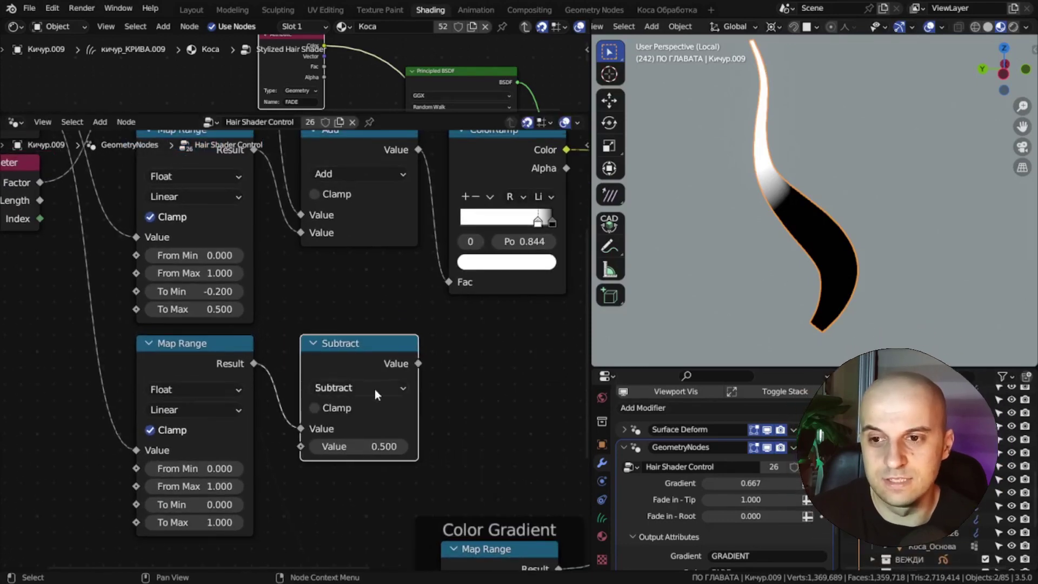
pyautogui.moveTo(290, 439); pyautogui.dragTo(298, 446)
pyautogui.scroll(-2, 303, 379)
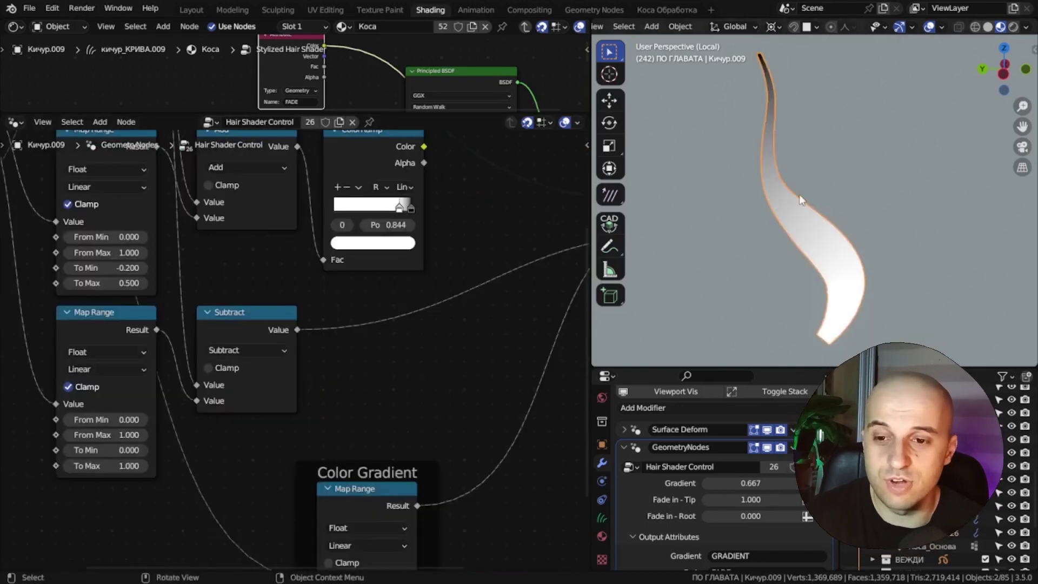
# Step: Hide the viewport overlays, insert a copy of the ColorRamp after the Subtract node, and adjust its stops for a short black-to-white fade
pyautogui.hotkey('shift', 'alt', 'z')
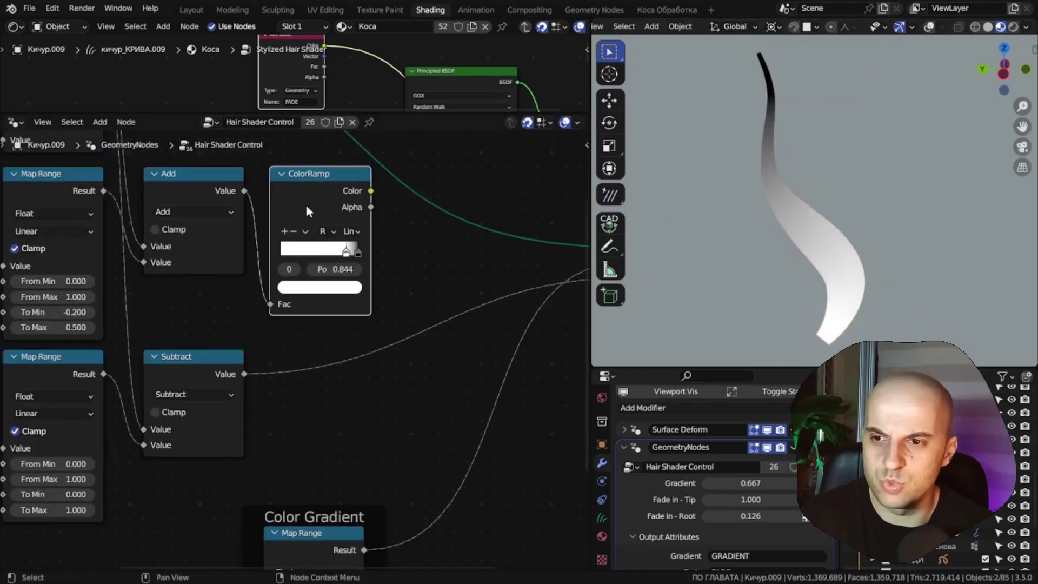
pyautogui.hotkey('shift', 'd')
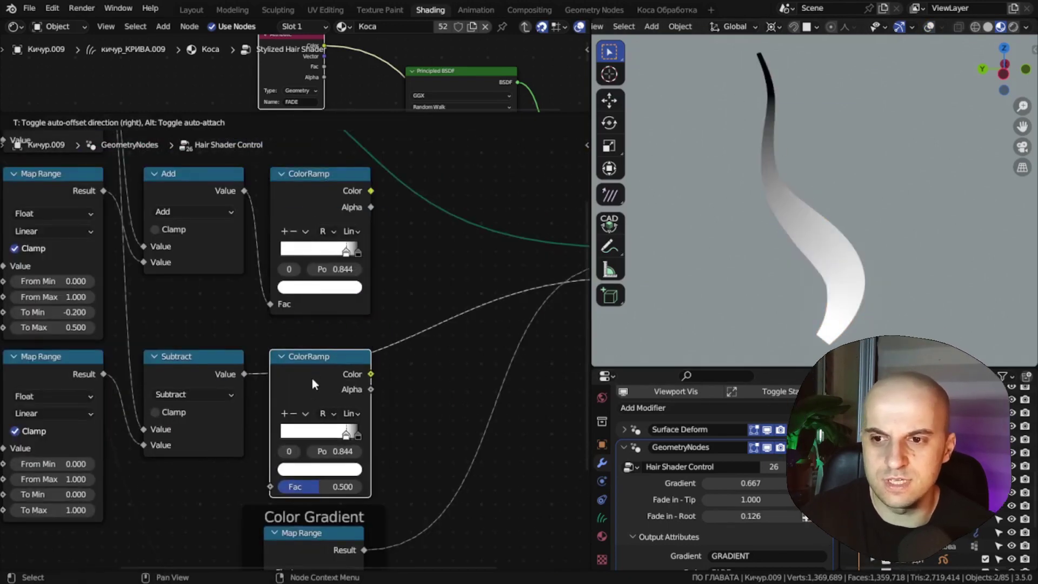
pyautogui.moveTo(312, 384); pyautogui.dragTo(340, 374)
pyautogui.press('BackSpace')
pyautogui.moveTo(383, 433); pyautogui.dragTo(318, 439)
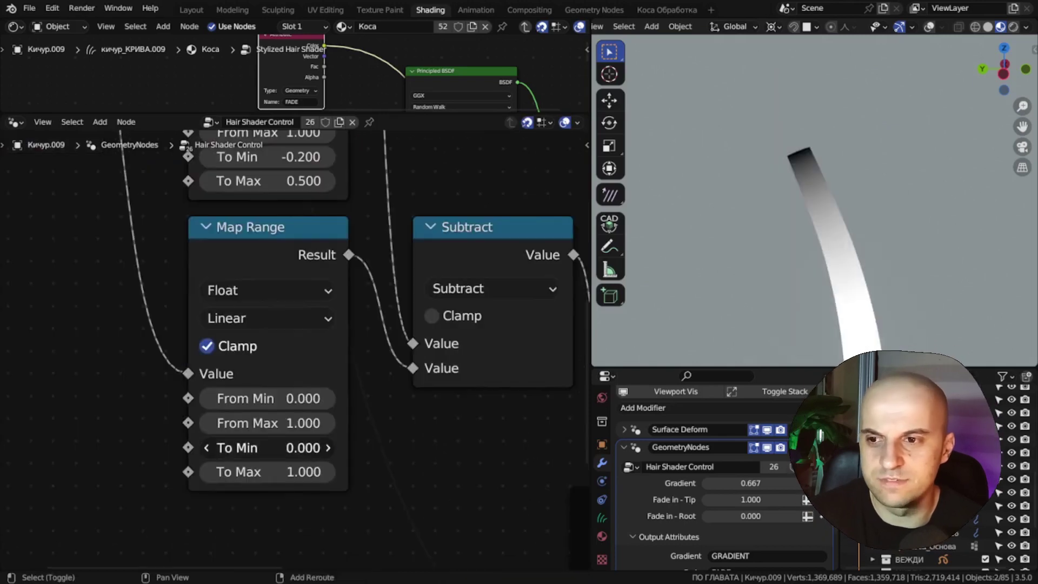
# Step: Set the second Map Range's To Min to -0.100 and To Max to 0.700, with the modifier's Fade in - Root at 1.000
pyautogui.click(305, 452)
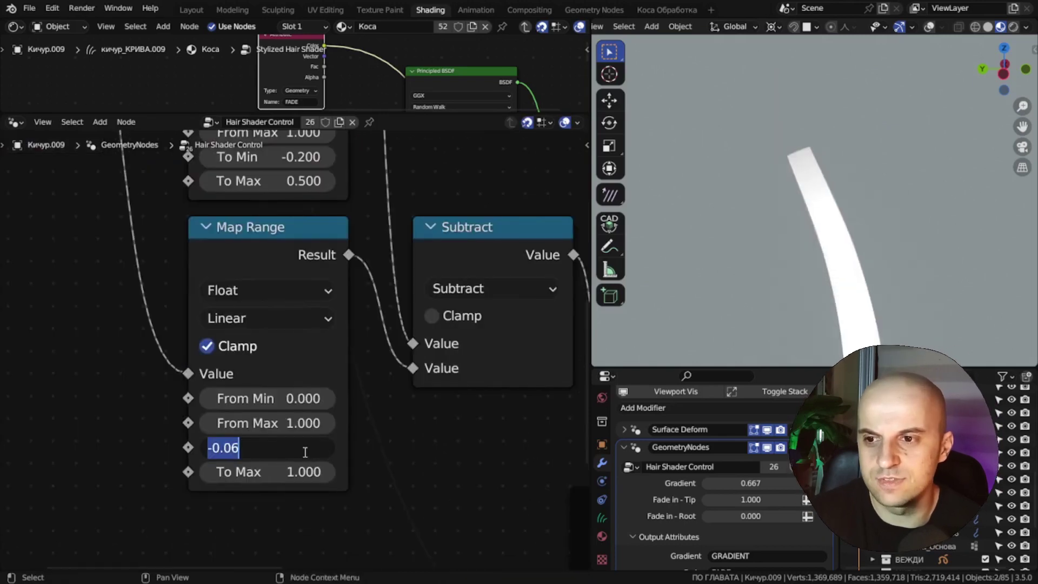
pyautogui.write('-.2')
pyautogui.press('Return')
pyautogui.moveTo(750, 516); pyautogui.dragTo(800, 516)
pyautogui.keyDown('shift'); pyautogui.moveTo(303, 472); pyautogui.dragTo(270, 472); pyautogui.keyUp('shift')
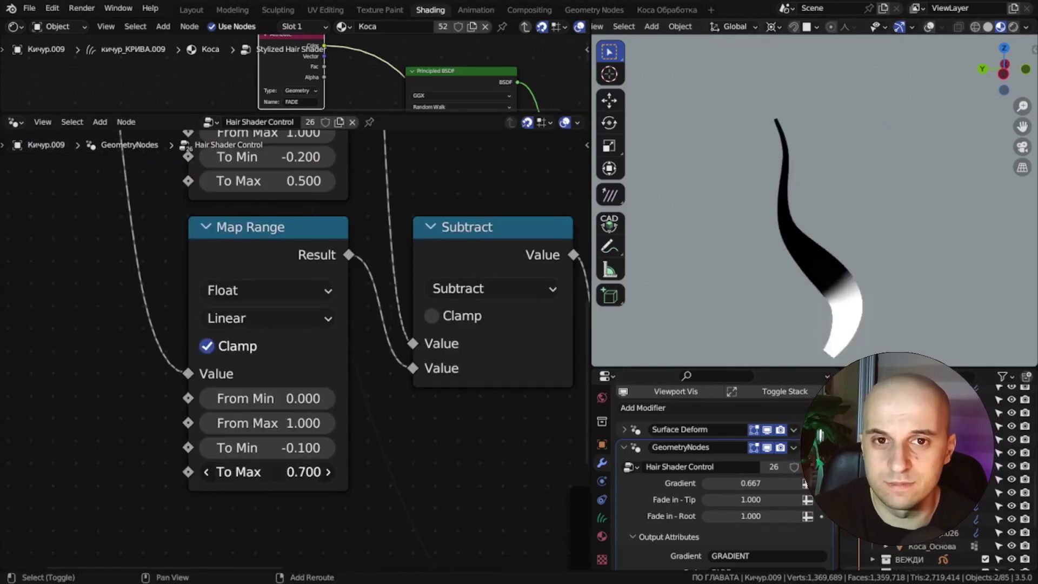
# Step: Combine both ColorRamp colors in a Math Multiply node feeding the Fade output, and set Fade in - Tip to 0.788 and Fade in - Root to 0.822
pyautogui.click(445, 418)
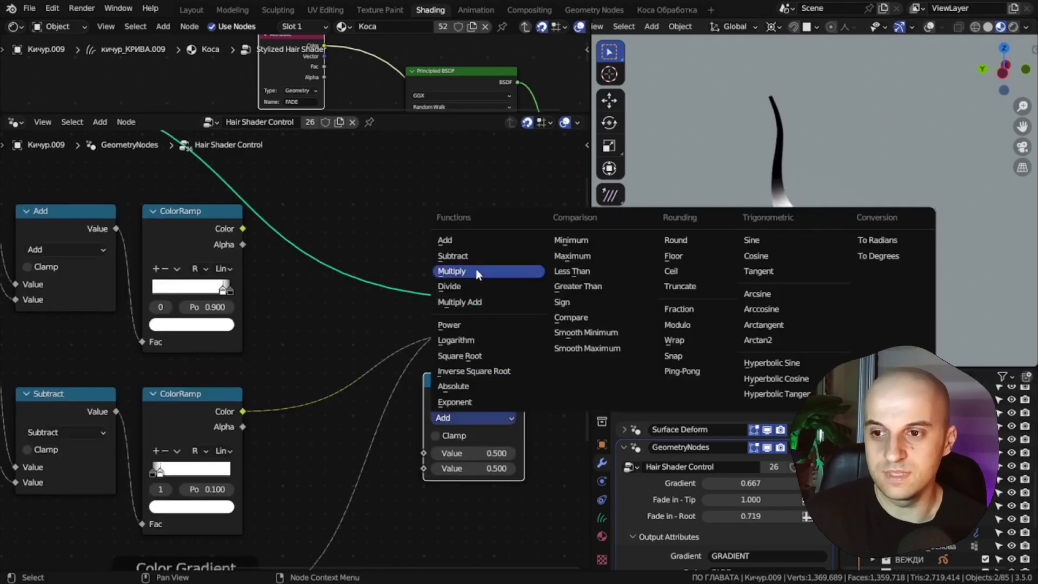
pyautogui.click(476, 272)
pyautogui.moveTo(432, 390); pyautogui.dragTo(308, 349)
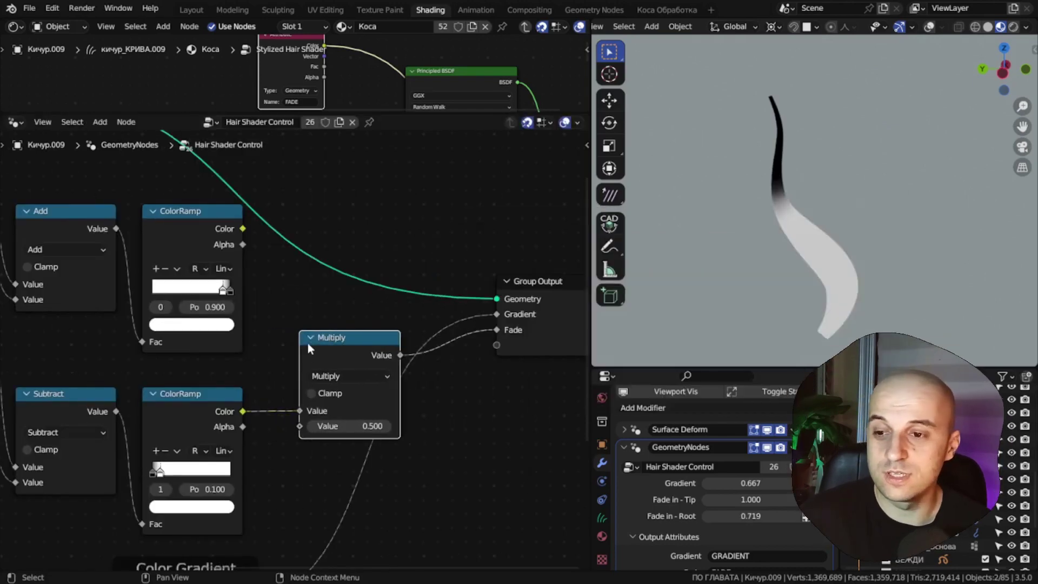
pyautogui.moveTo(301, 412); pyautogui.dragTo(301, 426)
pyautogui.moveTo(242, 229); pyautogui.dragTo(299, 410)
pyautogui.moveTo(326, 336); pyautogui.dragTo(317, 304)
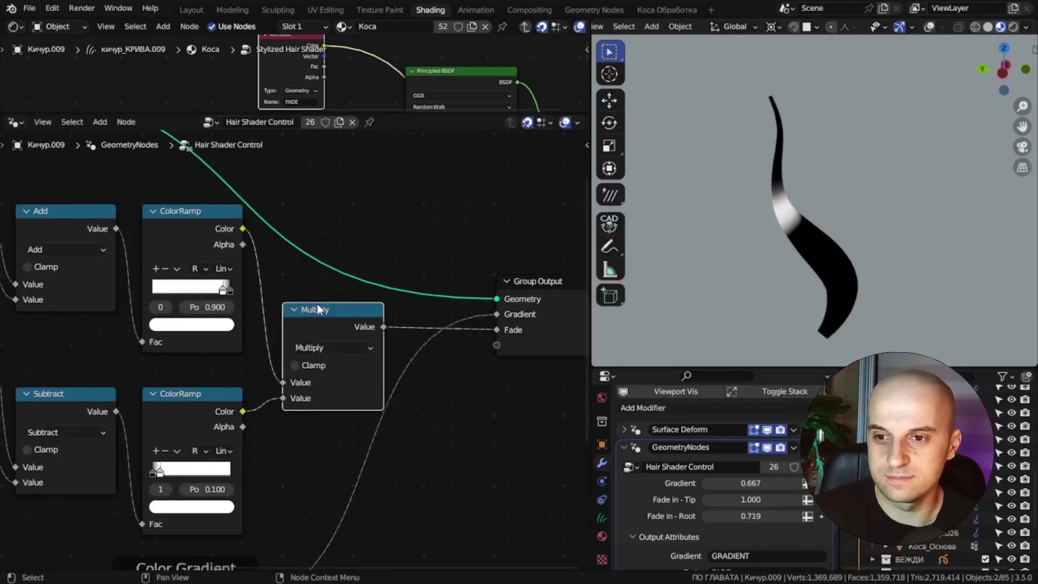
pyautogui.moveTo(757, 499); pyautogui.dragTo(746, 500)
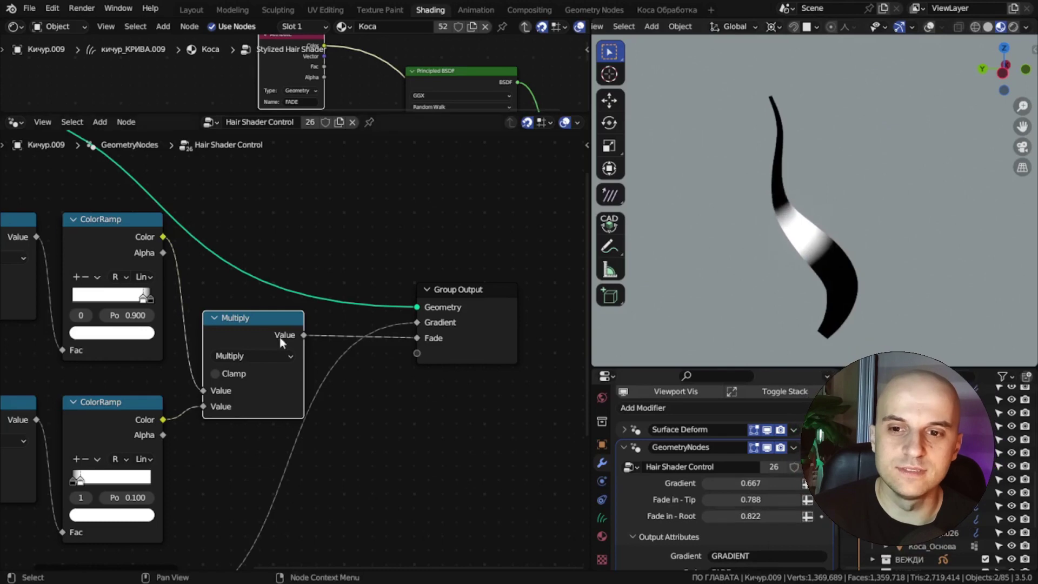
# Step: Enlarge the shader node editor and move the FADE Attribute node above the Noise Texture node
pyautogui.scroll(-3, 728, 393)
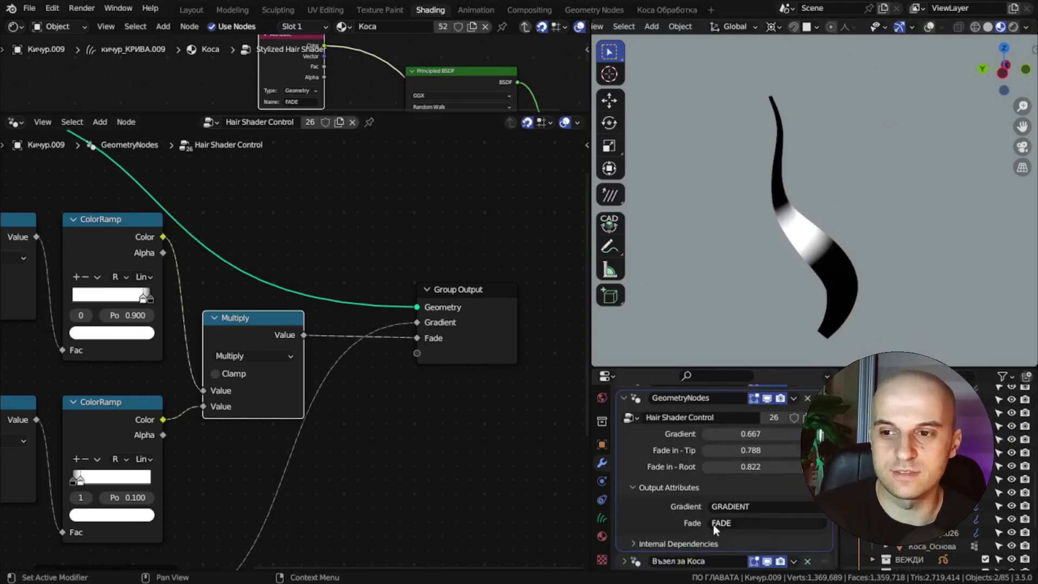
pyautogui.moveTo(368, 112); pyautogui.dragTo(368, 375)
pyautogui.moveTo(251, 180); pyautogui.dragTo(247, 221, button='middle')
pyautogui.scroll(6, 248, 221)
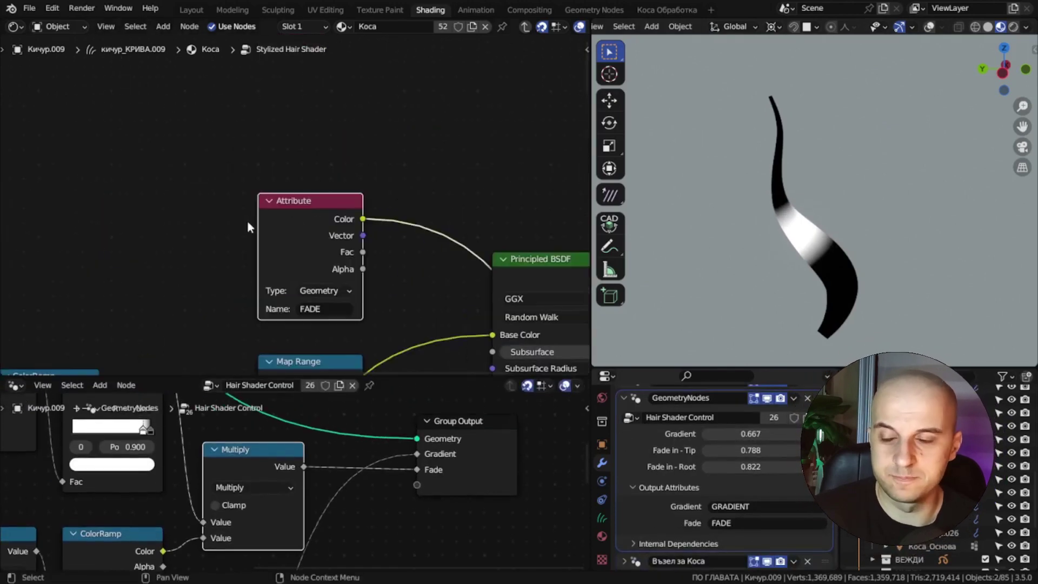
pyautogui.scroll(-4, 368, 319)
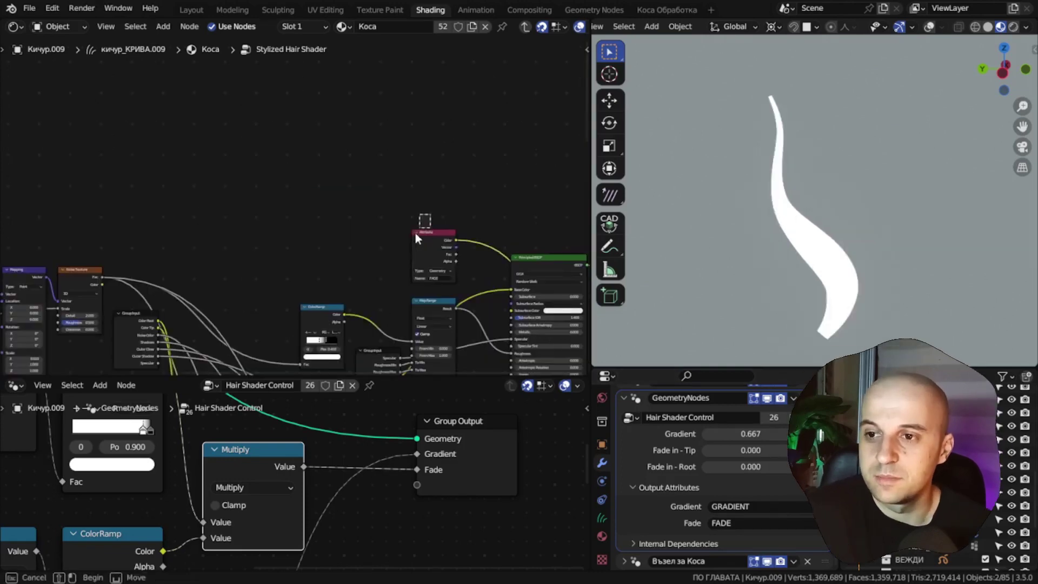
pyautogui.moveTo(415, 232); pyautogui.dragTo(59, 208)
pyautogui.scroll(1, 259, 163)
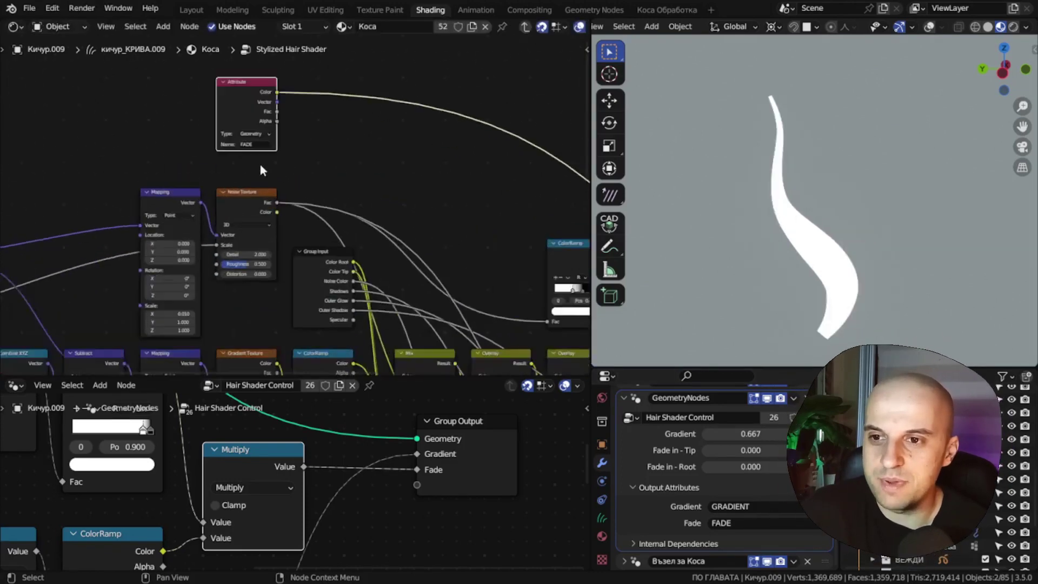
# Step: Add a Math Multiply node combining the FADE Attribute's Color with the Noise Texture's Fac, and preview its result on the strand
pyautogui.scroll(3, 291, 167)
pyautogui.moveTo(291, 167); pyautogui.dragTo(259, 316, button='middle')
pyautogui.moveTo(250, 316); pyautogui.dragTo(370, 225)
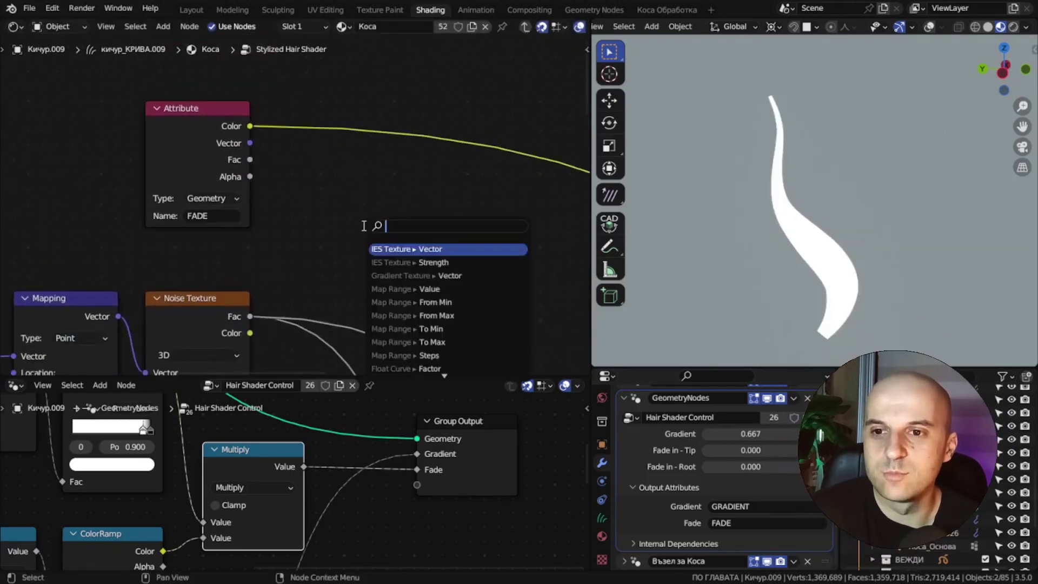
pyautogui.write('mul')
pyautogui.press('Return')
pyautogui.click(347, 195)
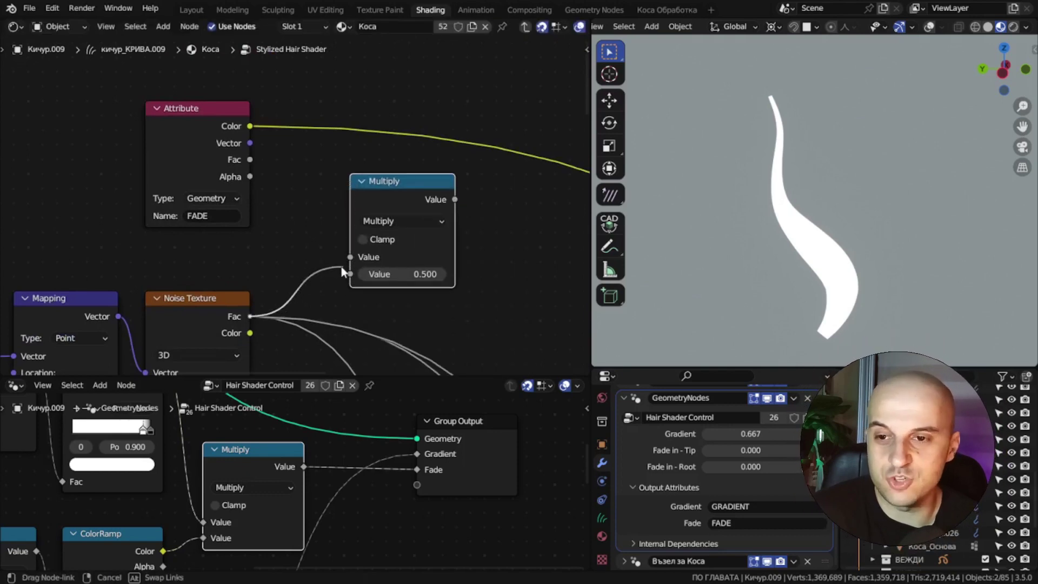
pyautogui.moveTo(250, 126); pyautogui.dragTo(277, 192)
pyautogui.moveTo(476, 253); pyautogui.dragTo(340, 239, button='middle')
pyautogui.scroll(-2, 343, 239)
pyautogui.keyDown('ctrl'); pyautogui.keyDown('shift'); pyautogui.click(275, 186); pyautogui.keyUp('shift'); pyautogui.keyUp('ctrl')
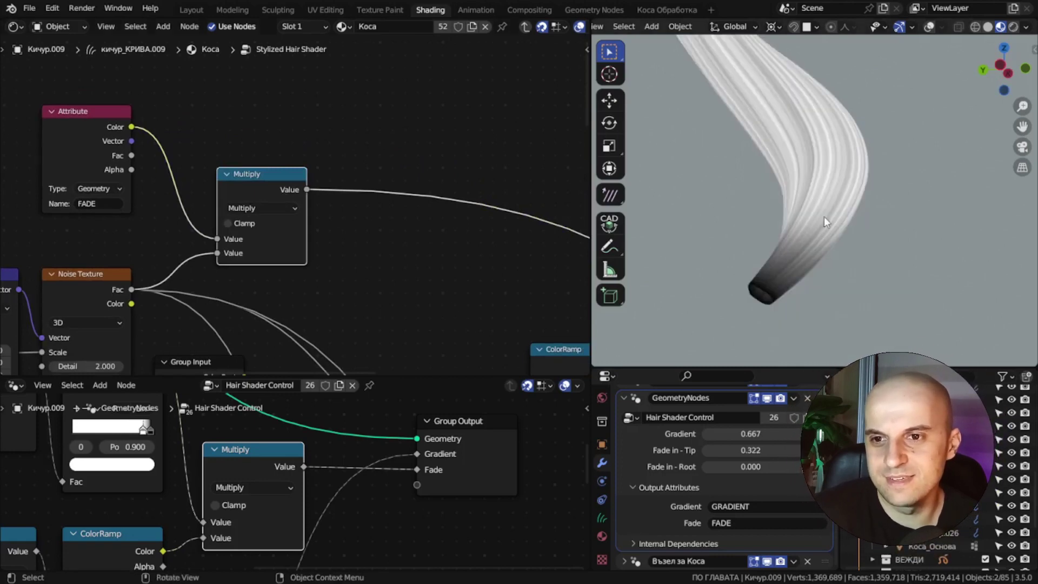
# Step: Insert a ColorRamp between the Noise Texture's Fac and the Multiply node, tightening its black stop inward and its white stop to 0.643
pyautogui.press('g')
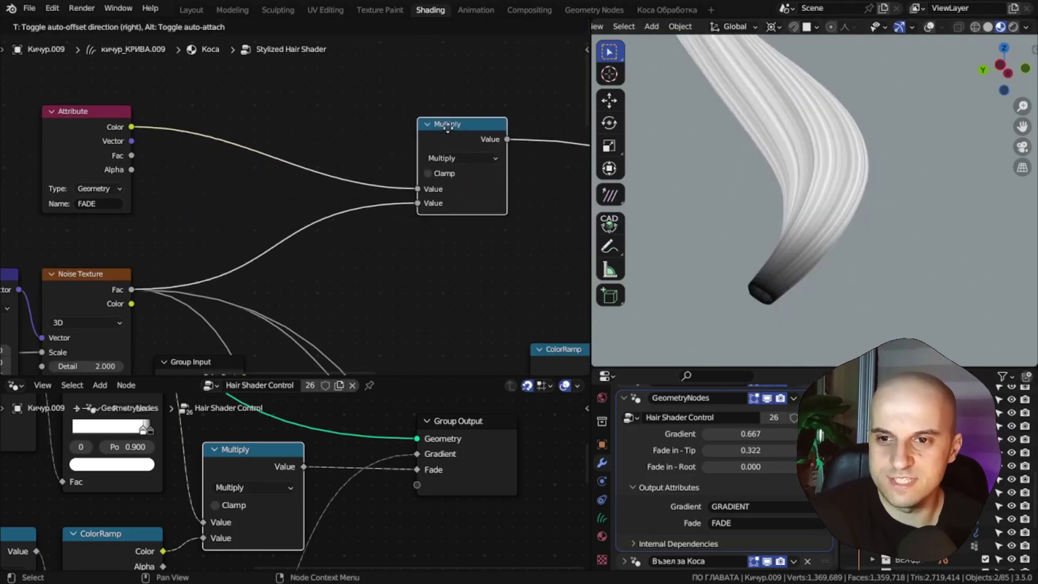
pyautogui.click(486, 127)
pyautogui.press('q')
pyautogui.click(267, 153)
pyautogui.click(217, 173)
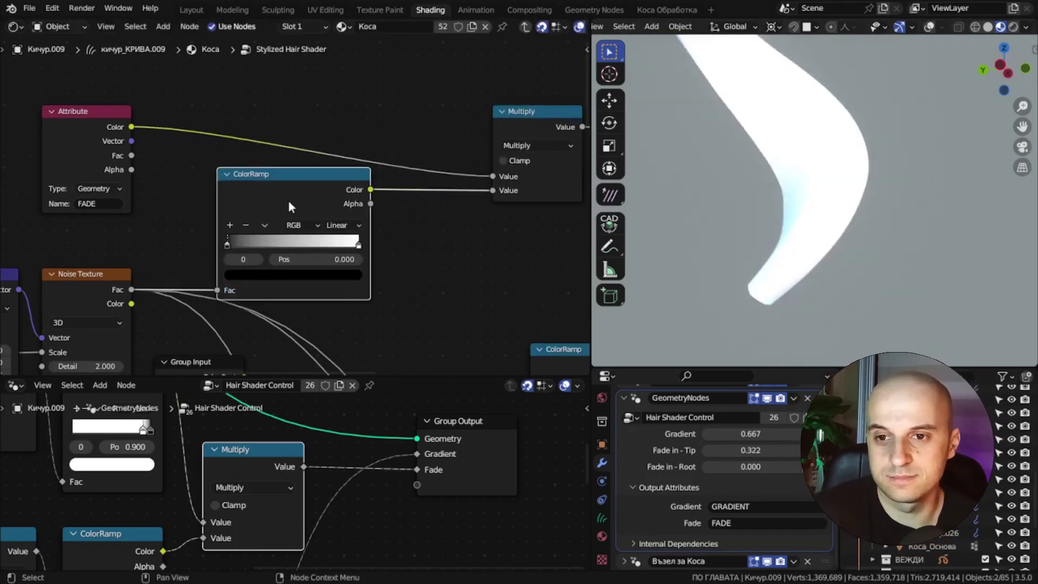
pyautogui.moveTo(227, 244); pyautogui.dragTo(266, 244)
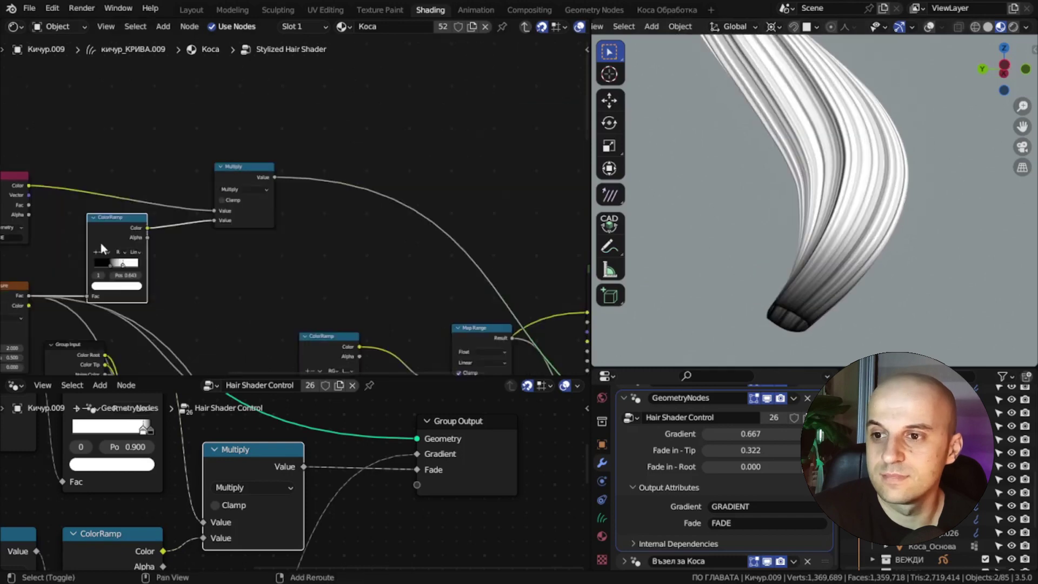
# Step: Duplicate the noise ColorRamp onto the Multiply node's output and set its black stop to position 0.344
pyautogui.hotkey('shift', 'd')
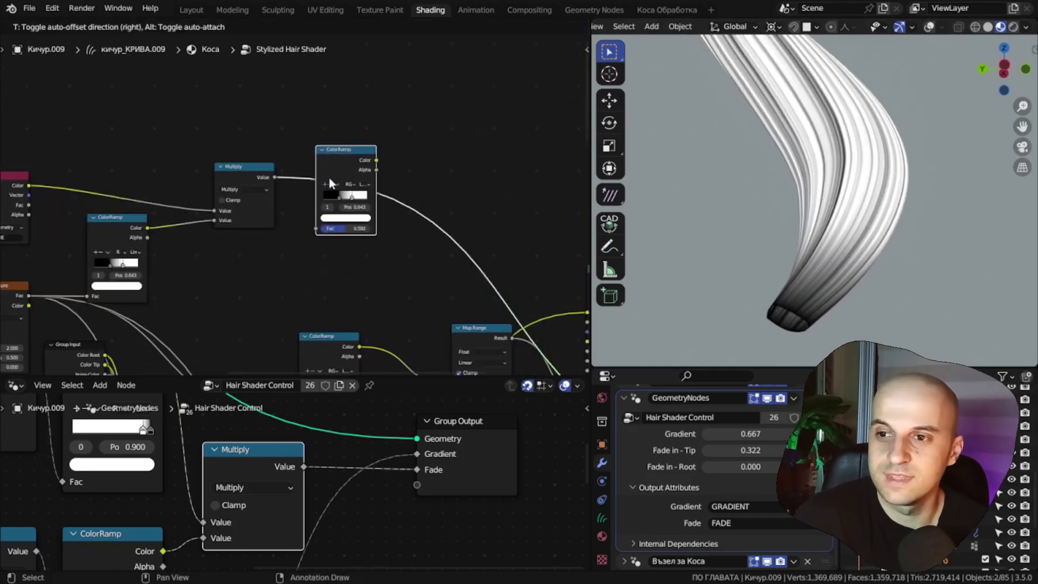
pyautogui.click(329, 176)
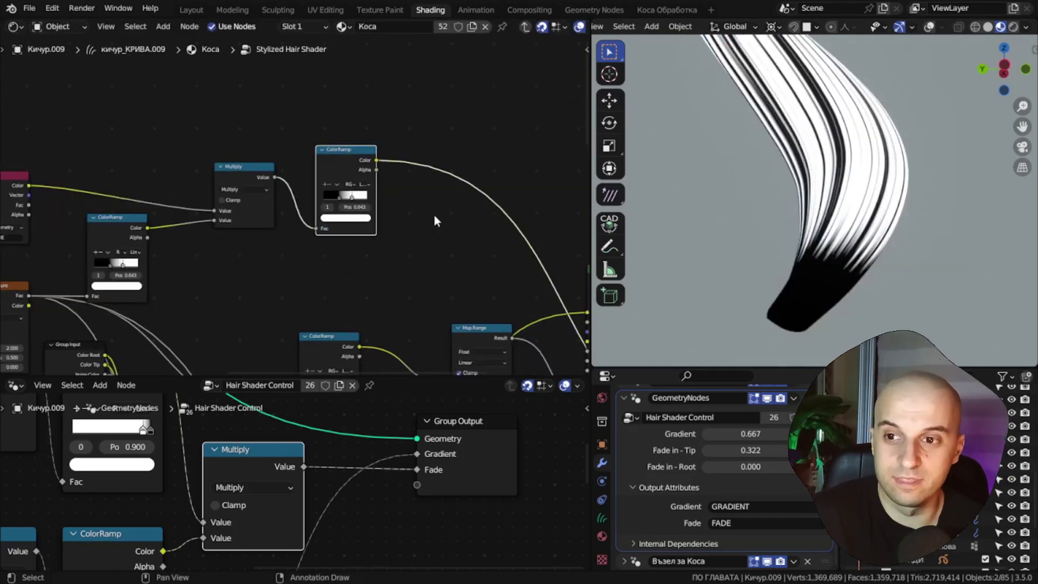
pyautogui.scroll(3, 433, 215)
pyautogui.moveTo(819, 199); pyautogui.dragTo(812, 128, button='middle')
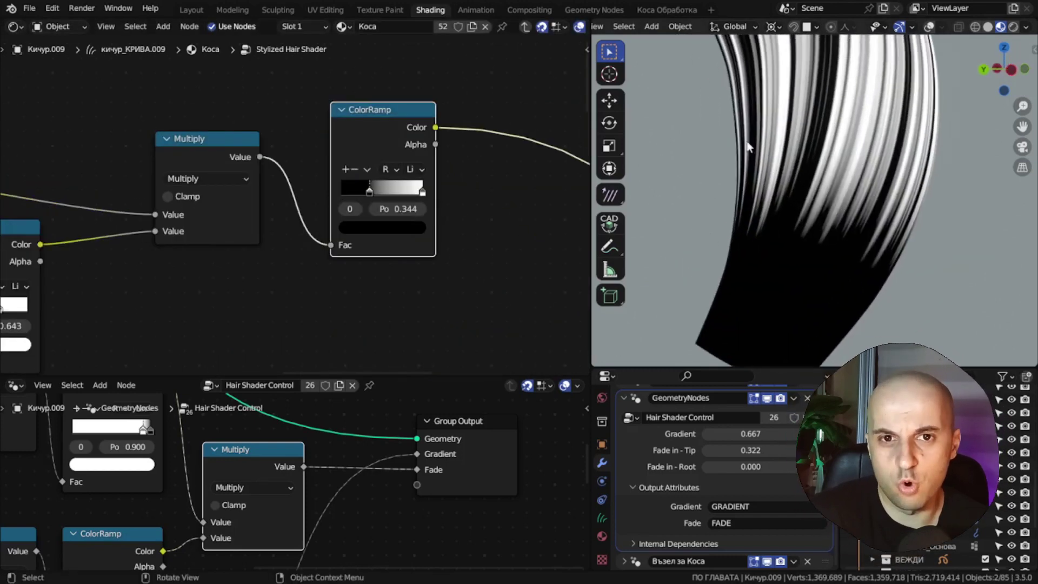
# Step: Add a color Mix node after the final ColorRamp, feeding the ramp into A and setting B to white
pyautogui.scroll(-6, 431, 204)
pyautogui.moveTo(431, 204); pyautogui.dragTo(310, 232, button='middle')
pyautogui.moveTo(229, 195); pyautogui.dragTo(299, 163)
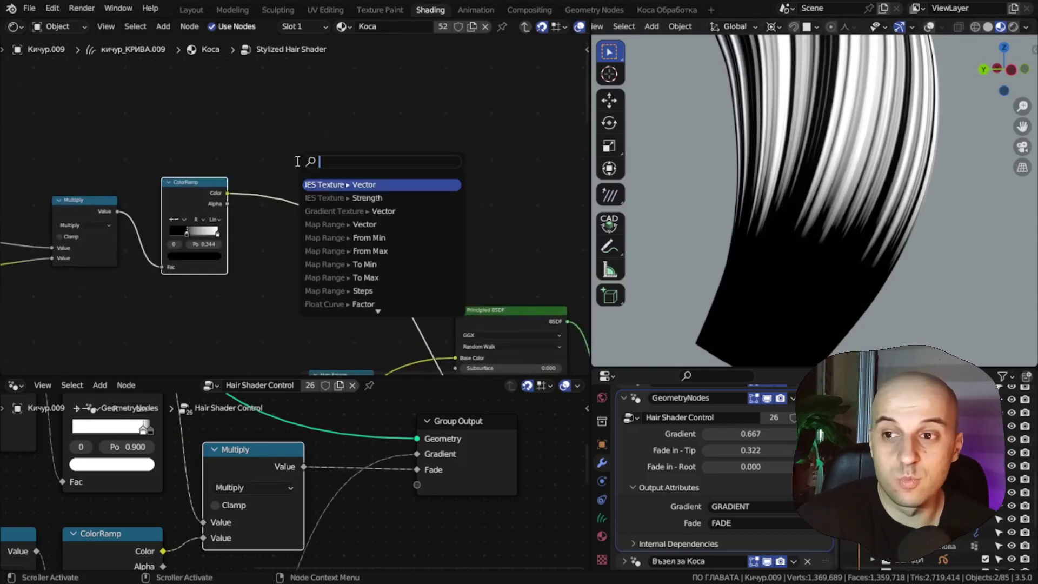
pyautogui.write('mix')
pyautogui.click(349, 184)
pyautogui.click(294, 206)
pyautogui.scroll(8, 294, 207)
pyautogui.moveTo(135, 276); pyautogui.dragTo(223, 206, button='middle')
pyautogui.click(377, 285)
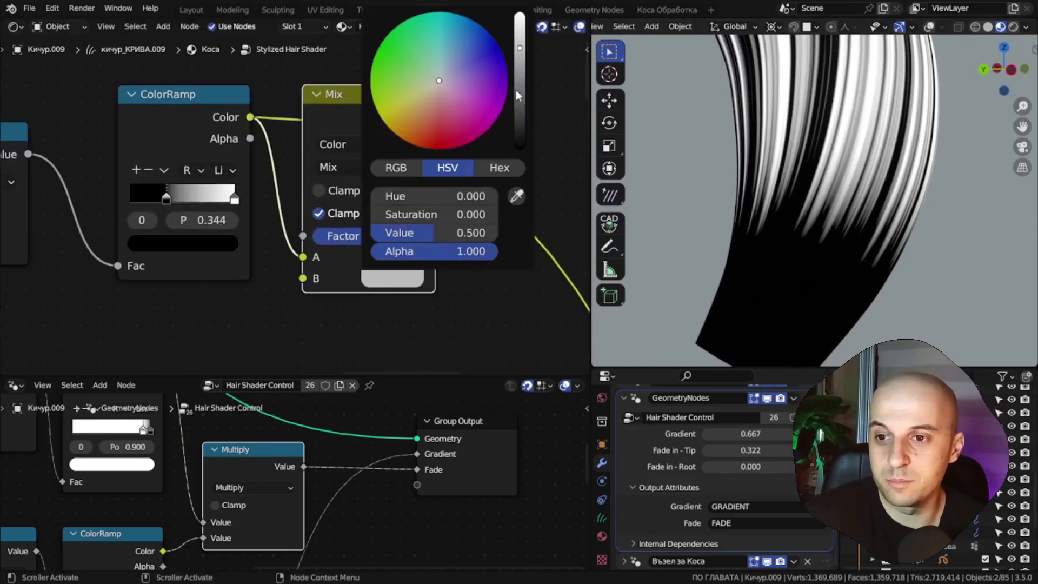
pyautogui.scroll(-3, 424, 296)
# Step: Link the FADE Attribute's Color to the Mix node's Factor
pyautogui.moveTo(97, 183); pyautogui.dragTo(149, 229)
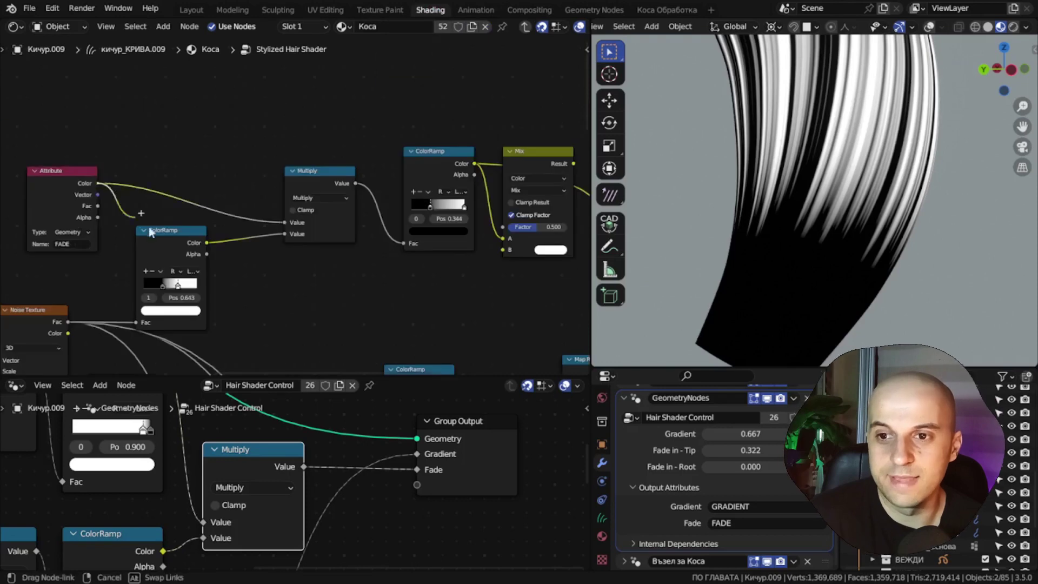
pyautogui.moveTo(504, 267); pyautogui.dragTo(505, 230)
pyautogui.scroll(4, 449, 281)
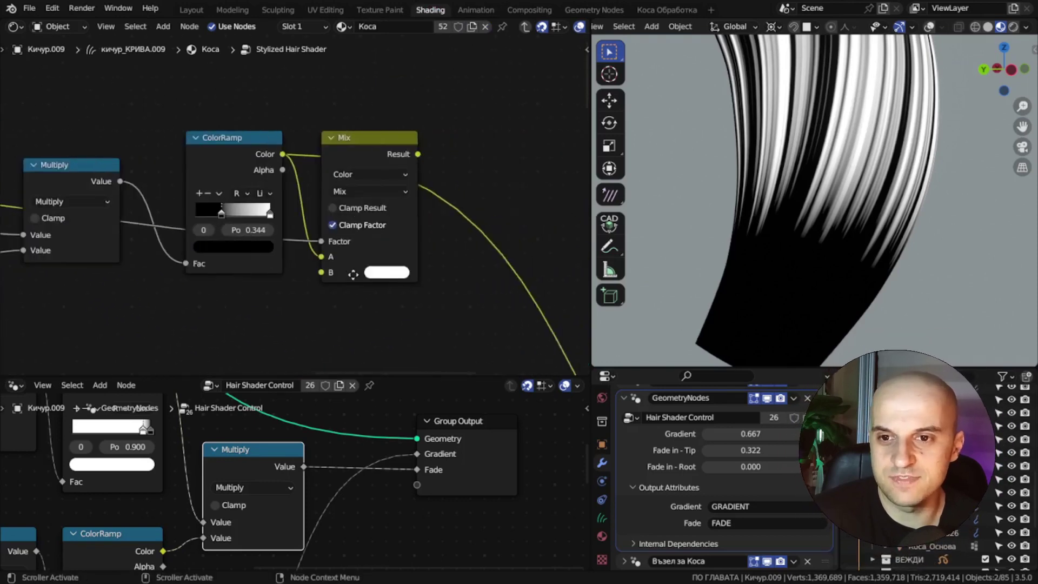
pyautogui.scroll(-4, 353, 271)
# Step: Insert an Ease ColorRamp between the FADE Attribute and the Mix Factor, shift its black stop toward white, and set the final ColorRamp's white stop to 0.547
pyautogui.press('q')
pyautogui.click(222, 186)
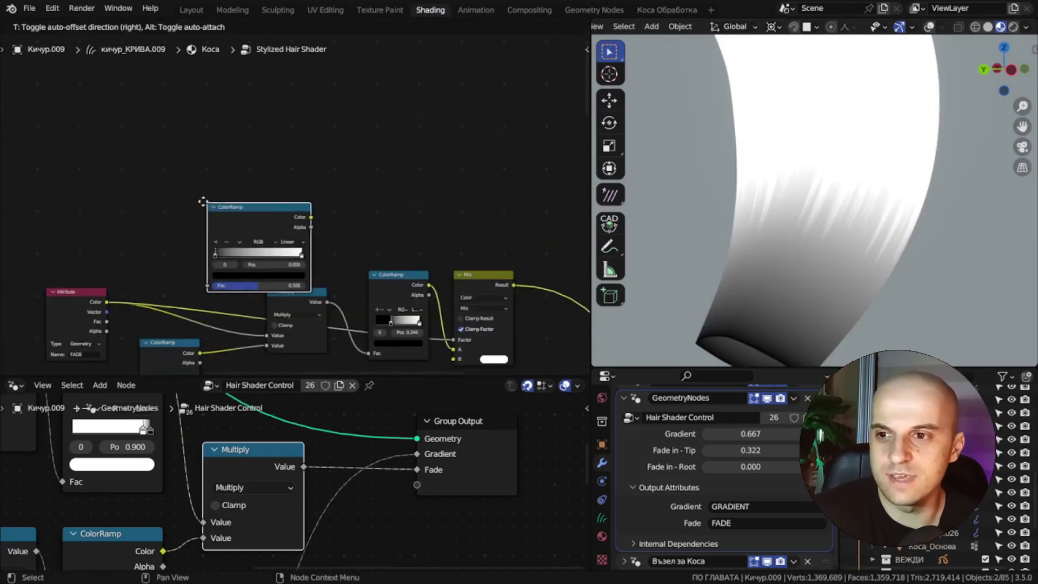
pyautogui.click(147, 215)
pyautogui.moveTo(179, 217); pyautogui.dragTo(178, 183)
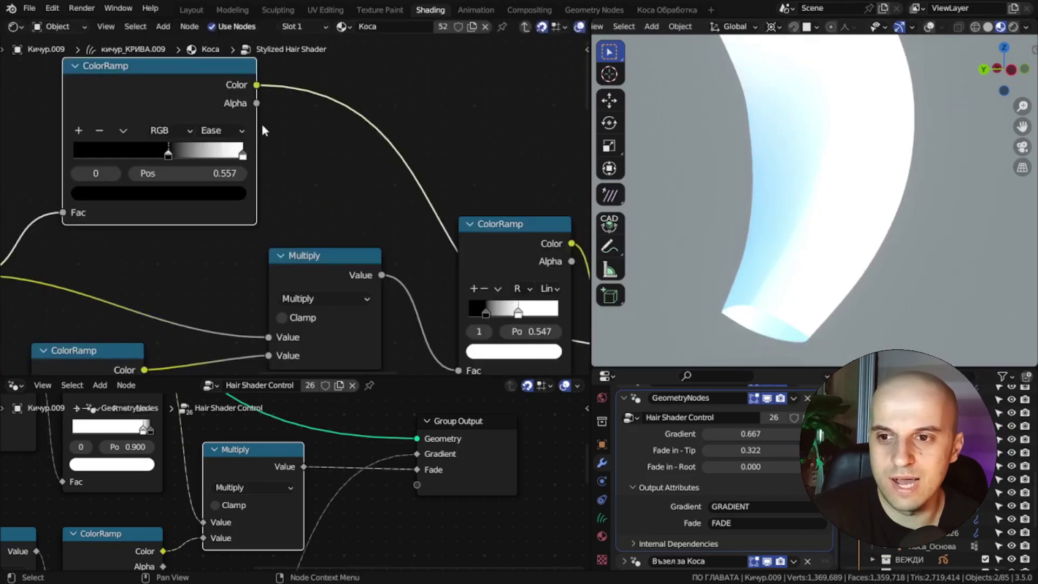
pyautogui.moveTo(167, 156); pyautogui.dragTo(199, 155)
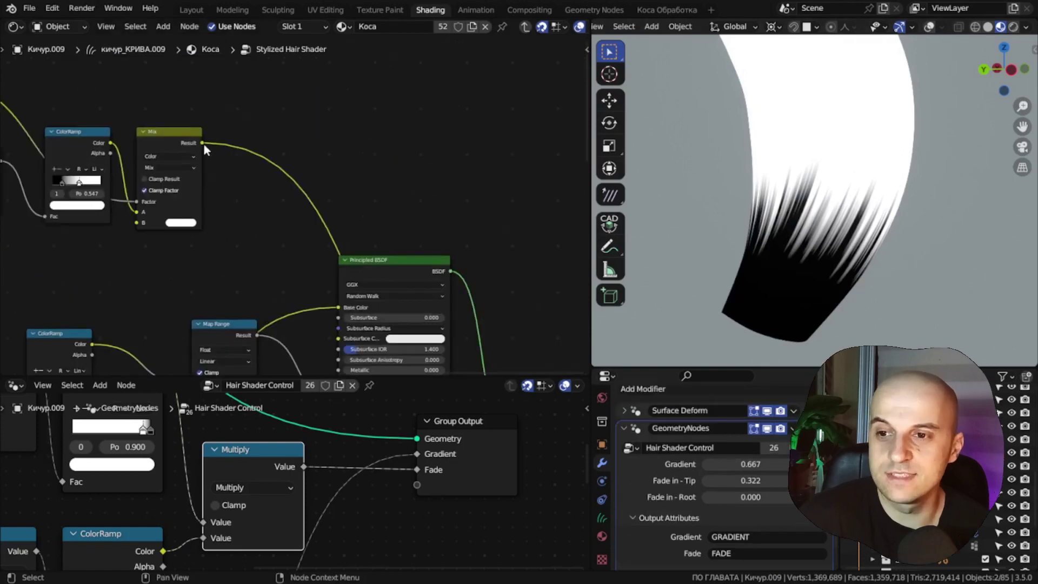
# Step: Add a Mix Shader driven by the Mix node's Result and link the Principled BSDF to its second Shader input
pyautogui.moveTo(202, 143); pyautogui.dragTo(378, 129)
pyautogui.write('mix shader')
pyautogui.press('Return')
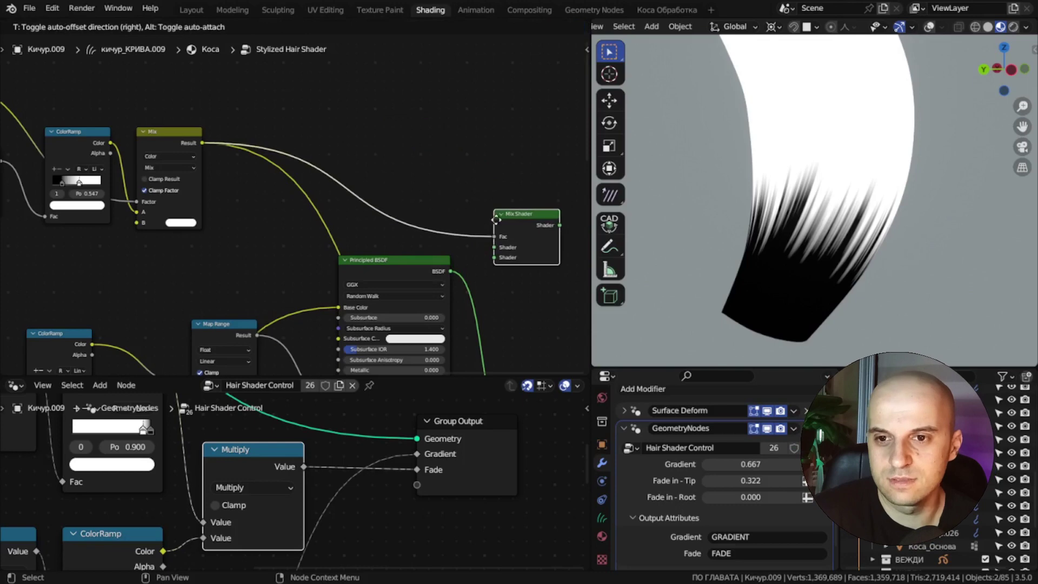
pyautogui.click(496, 220)
pyautogui.moveTo(320, 235); pyautogui.dragTo(401, 211)
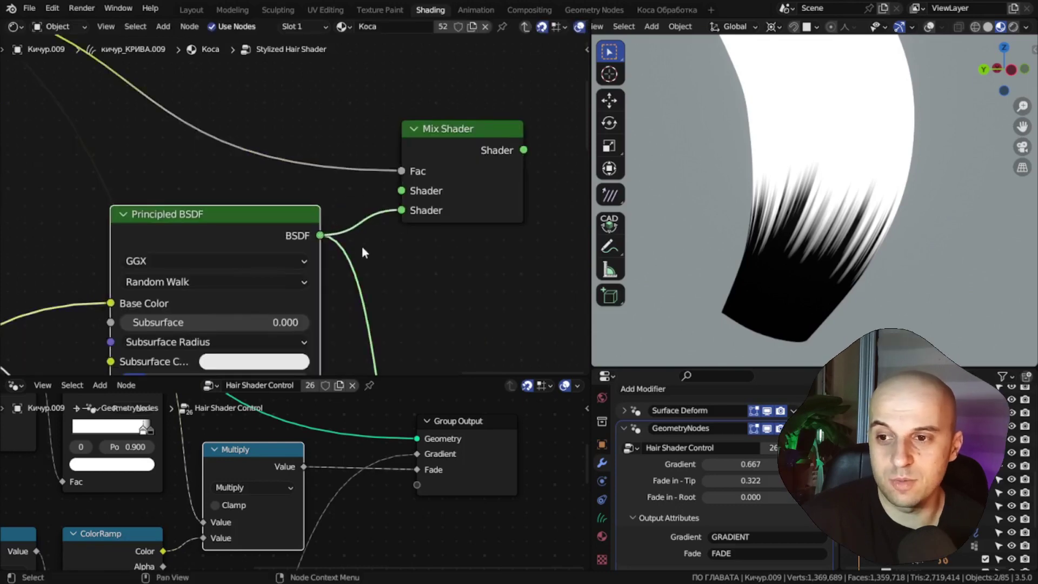
# Step: Add a Transparent BSDF as the Mix Shader's first Shader input and route the Mix Shader to the group's output
pyautogui.moveTo(353, 249); pyautogui.dragTo(401, 339, button='middle')
pyautogui.hotkey('shift', 'a')
pyautogui.click(275, 154)
pyautogui.write('trans')
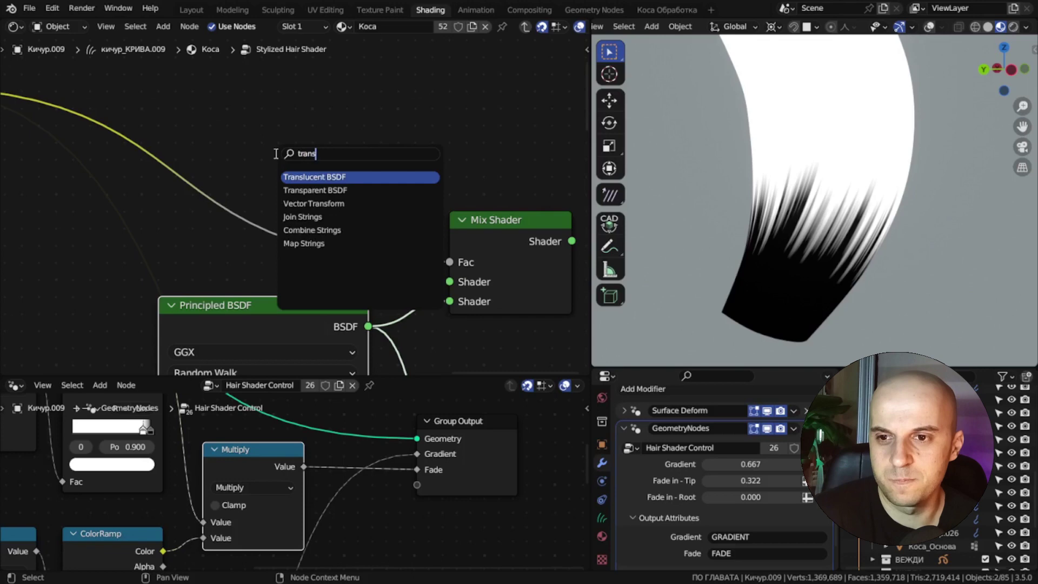
pyautogui.click(316, 193)
pyautogui.click(306, 157)
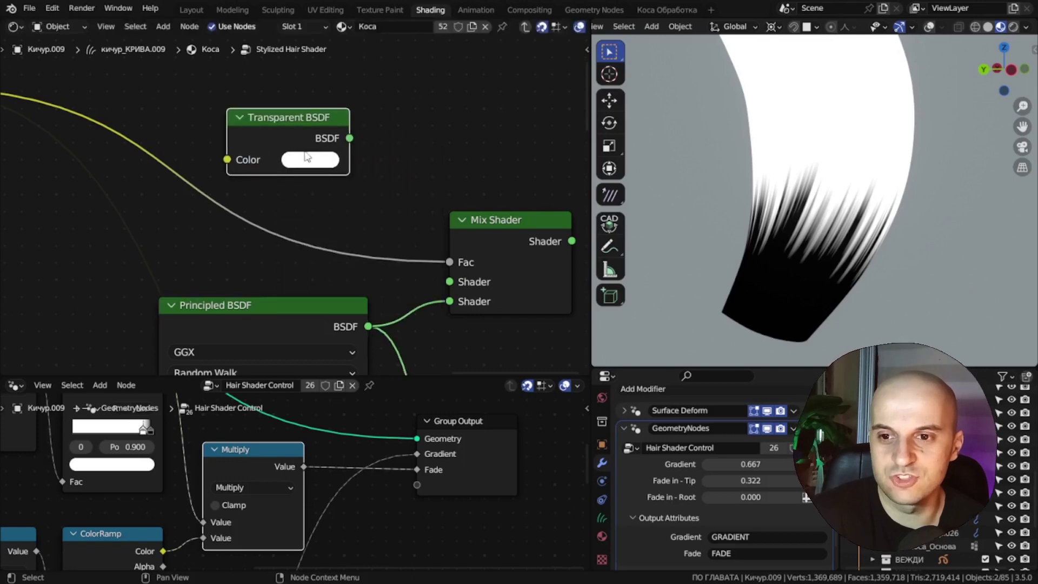
pyautogui.click(306, 158)
pyautogui.moveTo(446, 286); pyautogui.dragTo(447, 285)
pyautogui.moveTo(305, 122); pyautogui.dragTo(306, 140)
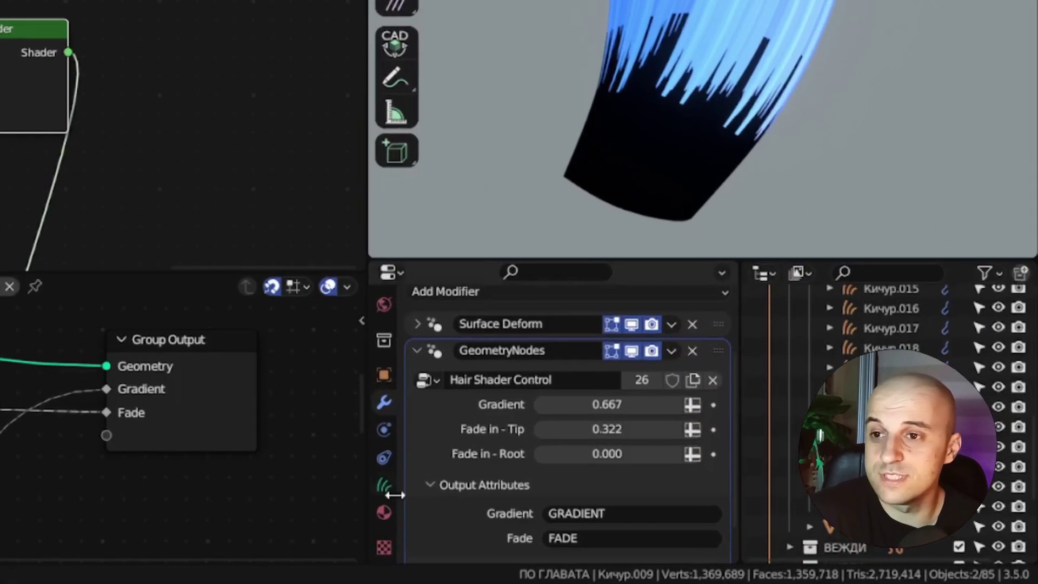
# Step: Set the hair material's Blend Mode to Alpha Hashed and inspect the faded strand tip
pyautogui.click(601, 536)
pyautogui.scroll(-10, 510, 464)
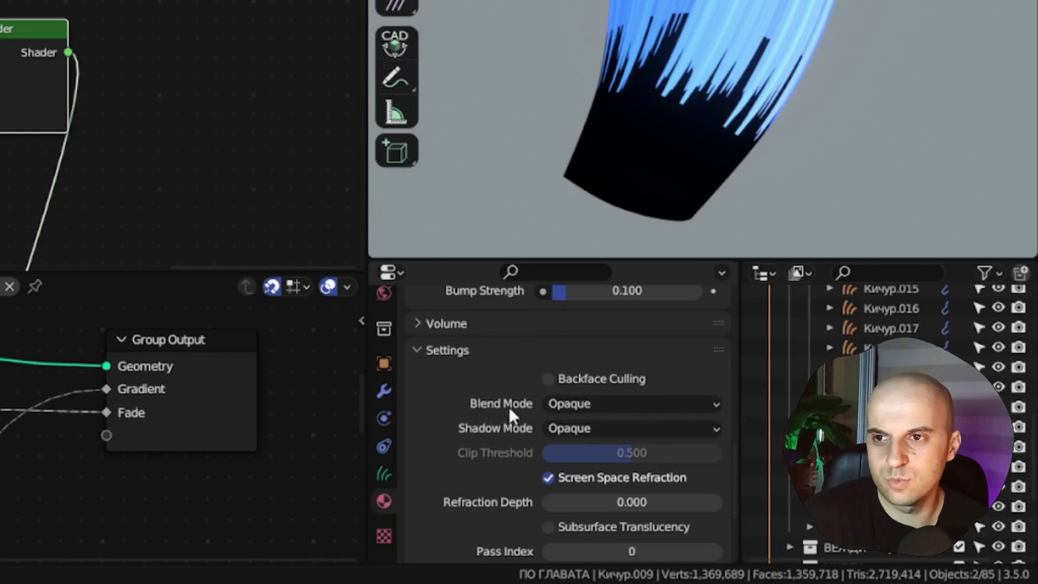
pyautogui.click(563, 403)
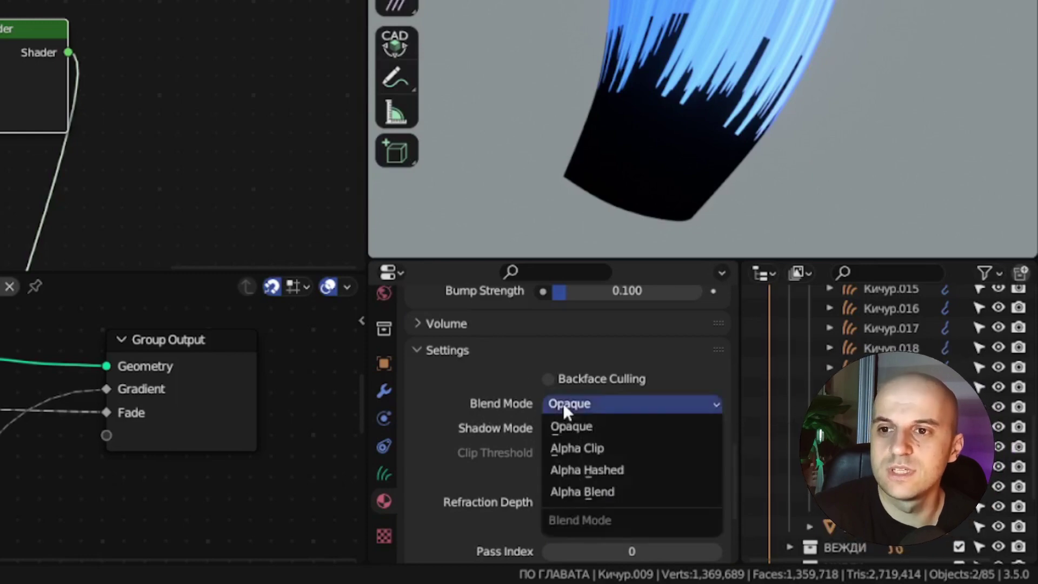
pyautogui.click(583, 471)
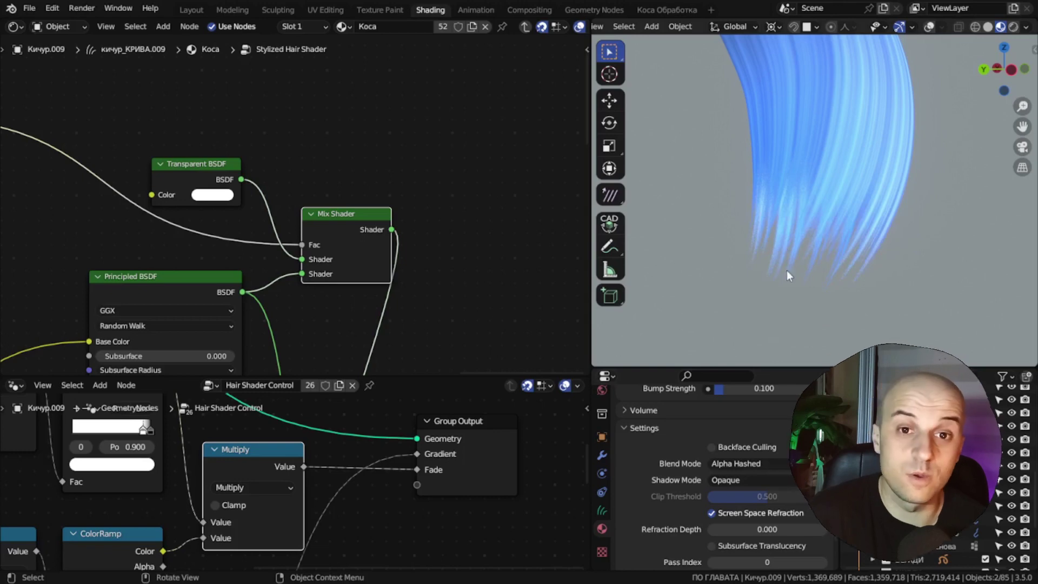
pyautogui.moveTo(786, 270); pyautogui.dragTo(807, 247, button='middle')
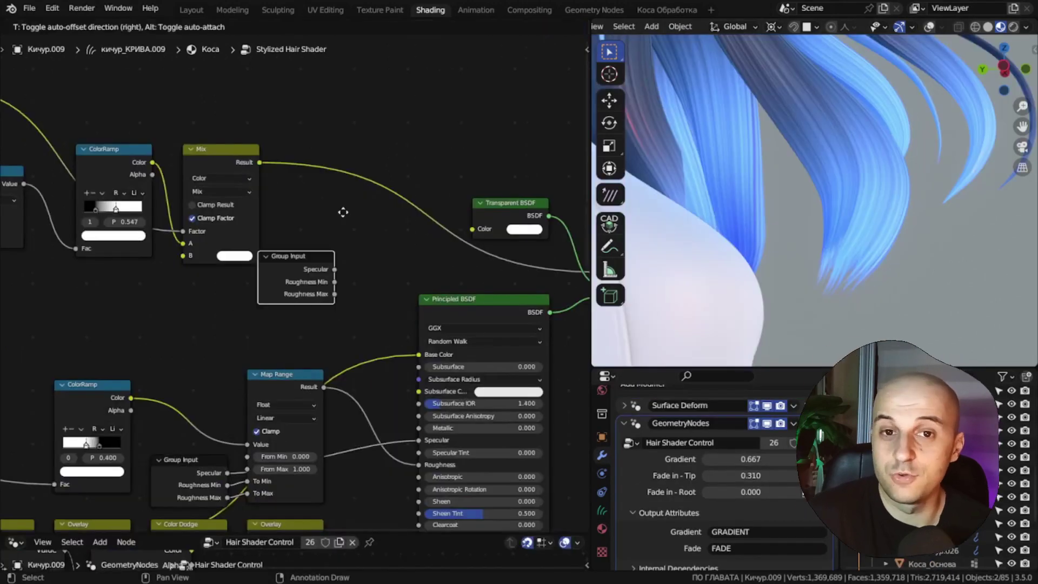
# Step: Place a Group Input node with all sockets shown and expose the Principled BSDF's Subsurface and Subsurface Color through it
pyautogui.click(344, 212)
pyautogui.hotkey('ctrl', 'h')
pyautogui.moveTo(328, 209); pyautogui.dragTo(326, 201)
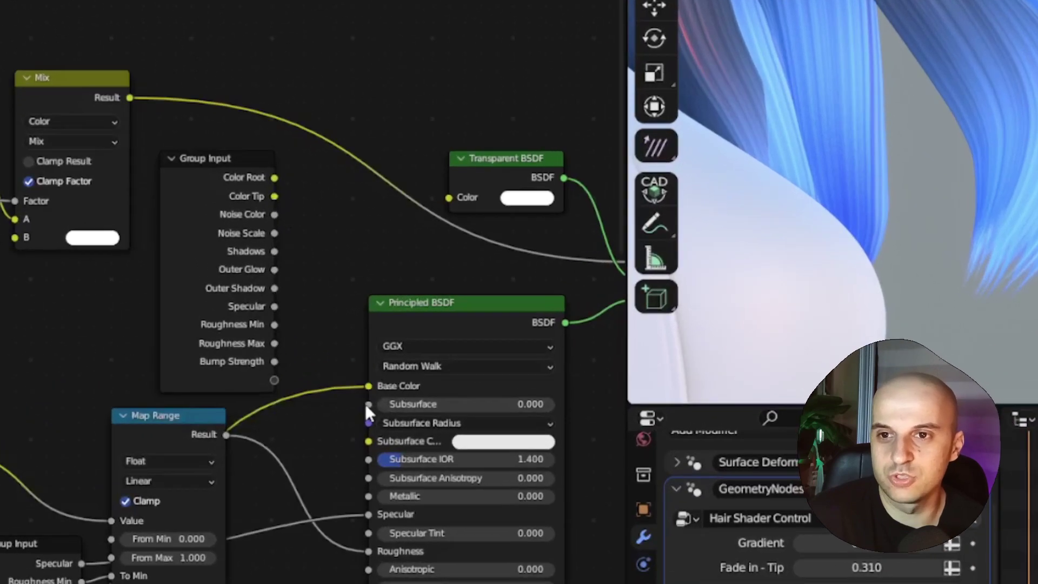
pyautogui.moveTo(418, 367); pyautogui.dragTo(357, 349)
pyautogui.moveTo(273, 379); pyautogui.dragTo(274, 378)
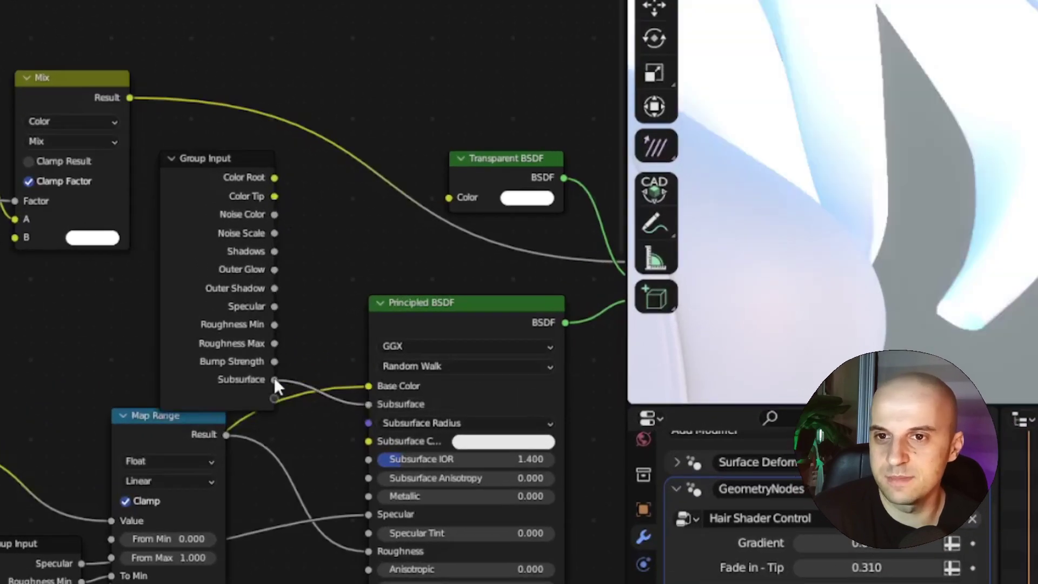
pyautogui.moveTo(366, 440); pyautogui.dragTo(265, 394)
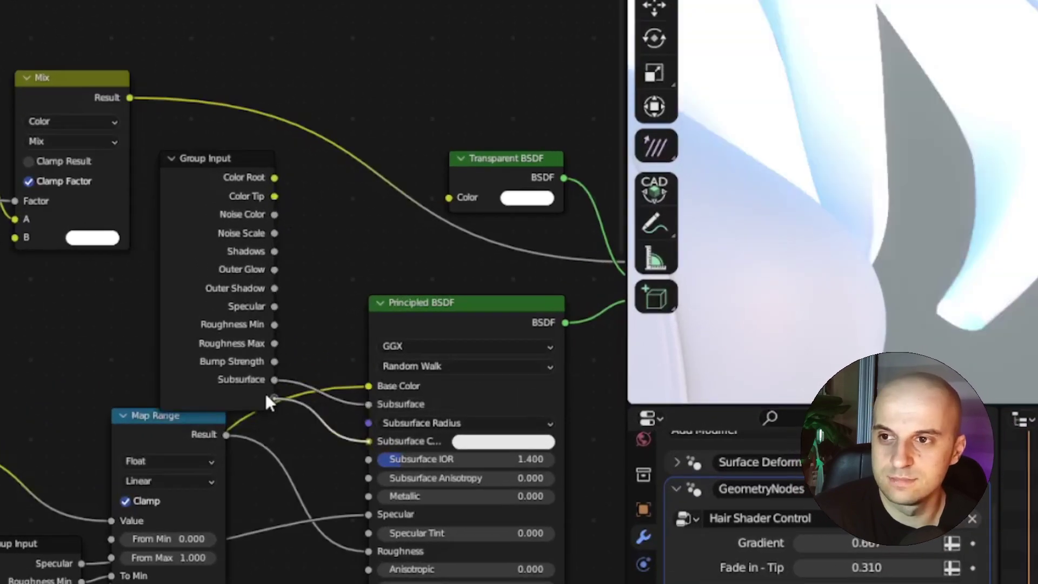
pyautogui.moveTo(265, 394); pyautogui.dragTo(266, 394)
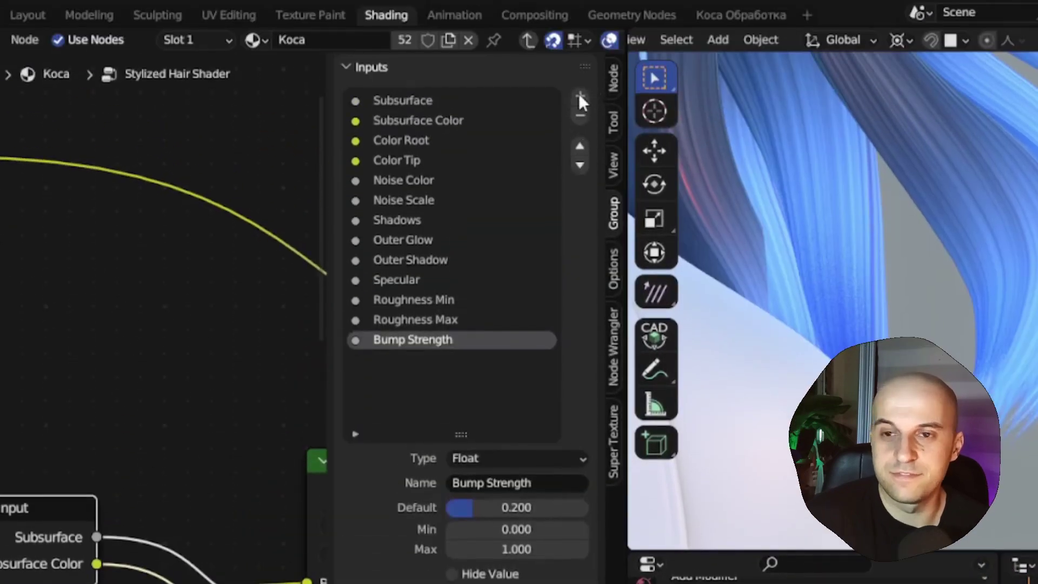
# Step: Add a new group input of type Color named "Color Slot" below Bump Strength
pyautogui.click(579, 97)
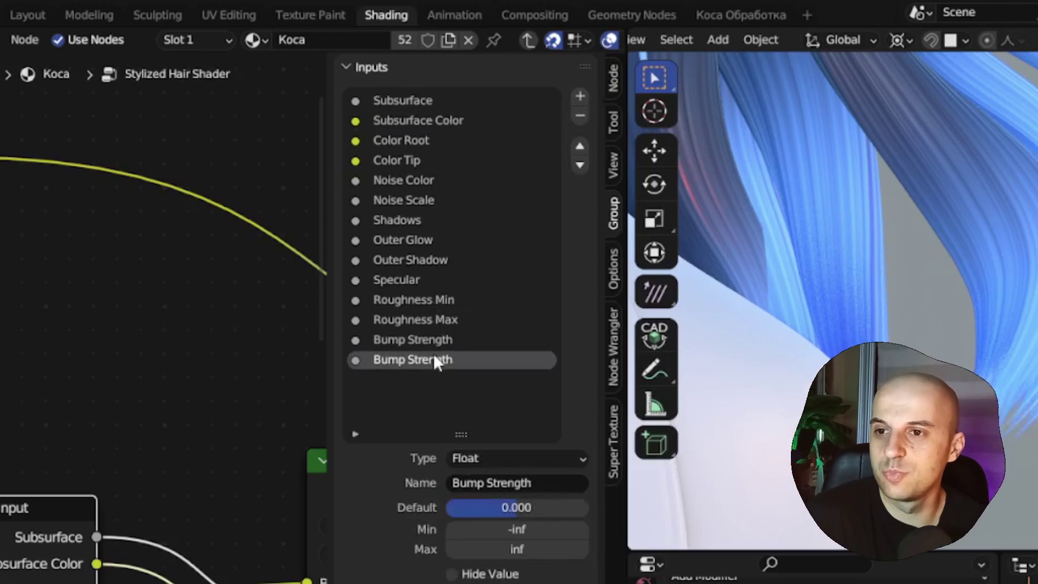
pyautogui.click(479, 457)
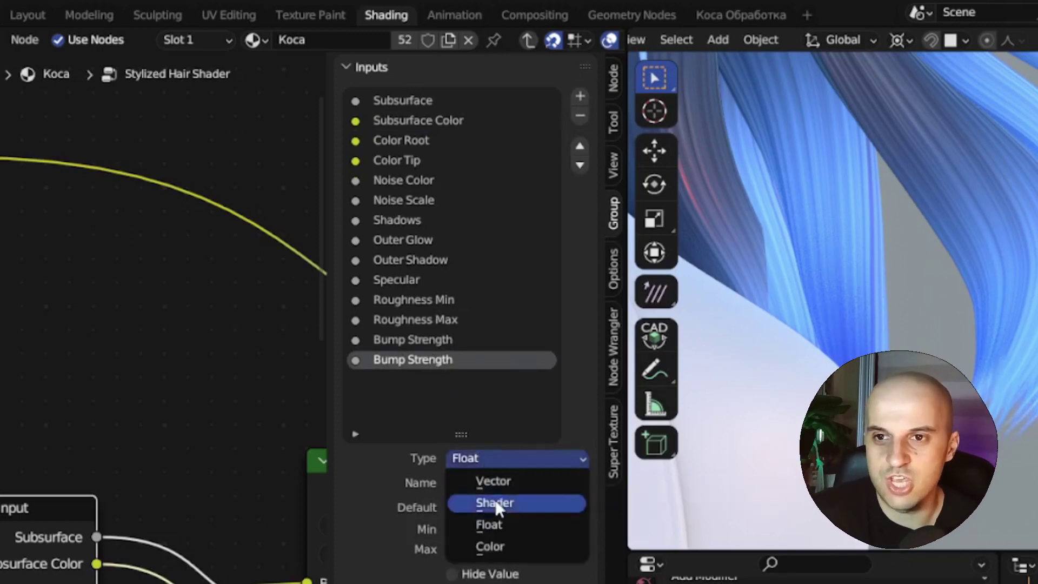
pyautogui.click(495, 544)
pyautogui.click(517, 483)
pyautogui.write('Color Slot')
pyautogui.press('Return')
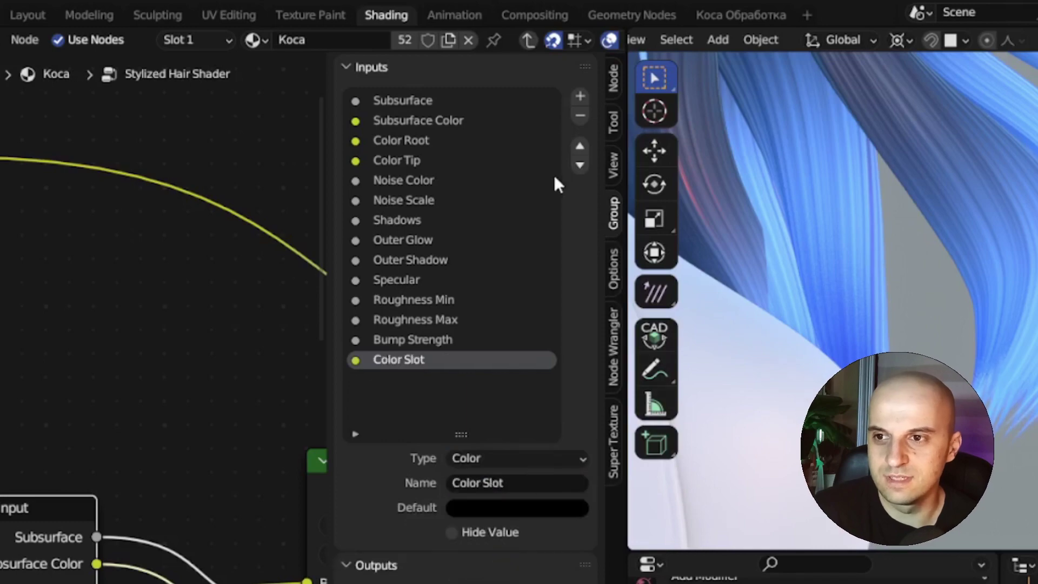
# Step: Add three more Color Slot inputs to the Stylized Hair Shader group
pyautogui.click(586, 96)
pyautogui.click(586, 97)
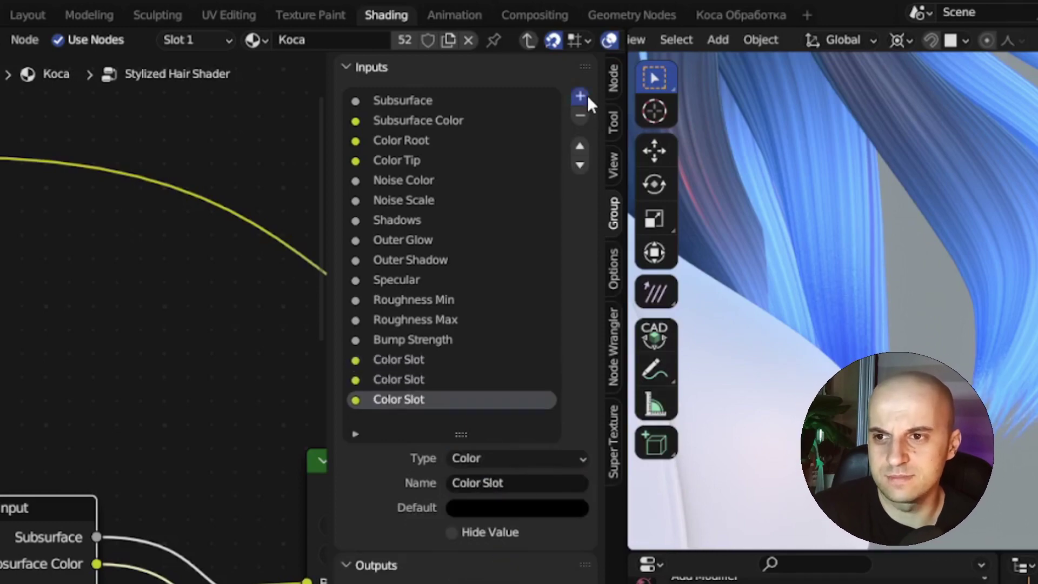
pyautogui.click(586, 96)
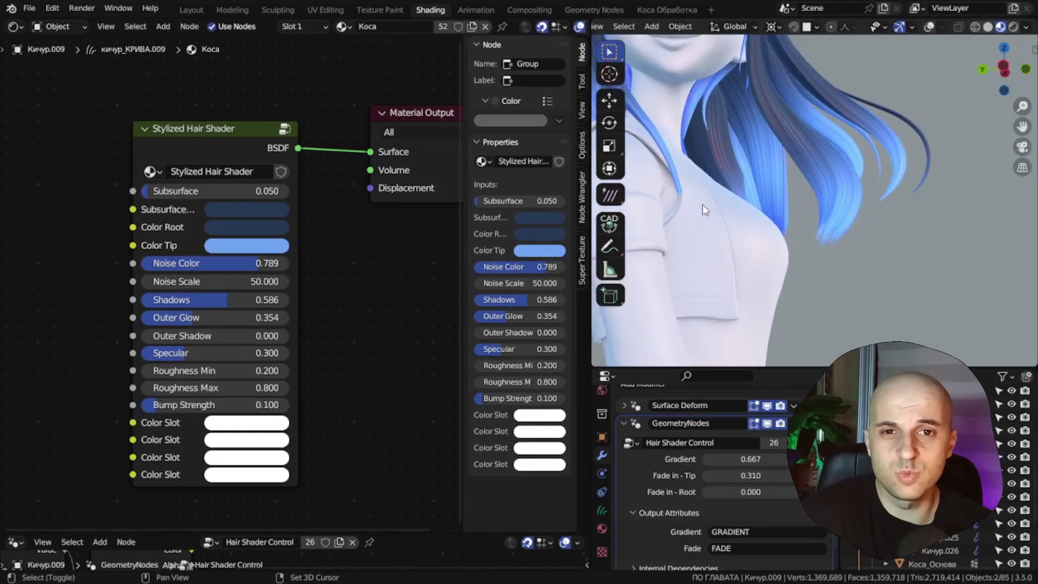
# Step: Copy the Color Tip color into the first Color Slot of the Stylized Hair Shader node
pyautogui.moveTo(702, 204); pyautogui.dragTo(738, 249, button='middle')
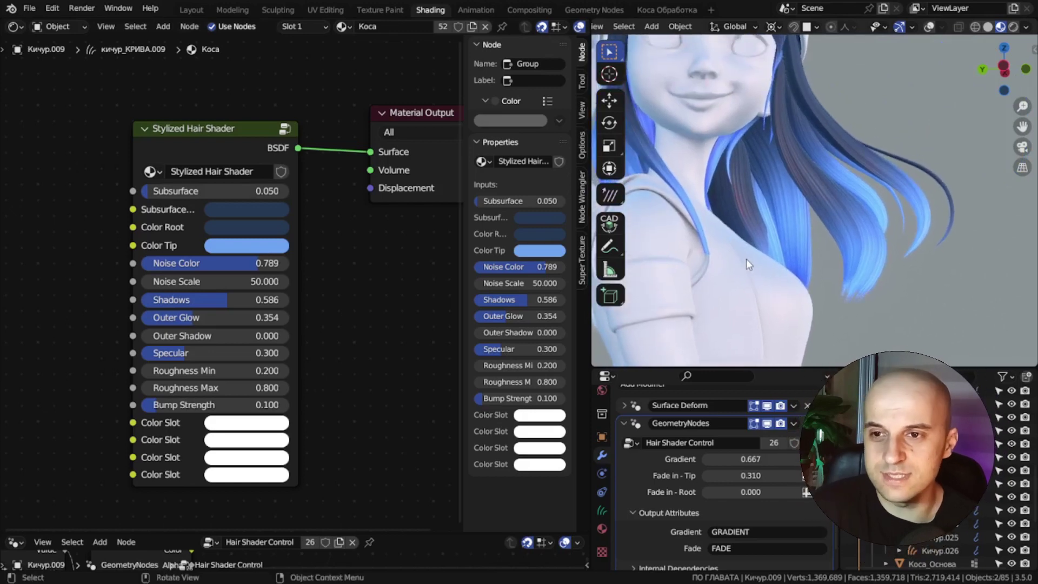
pyautogui.scroll(1, 313, 280)
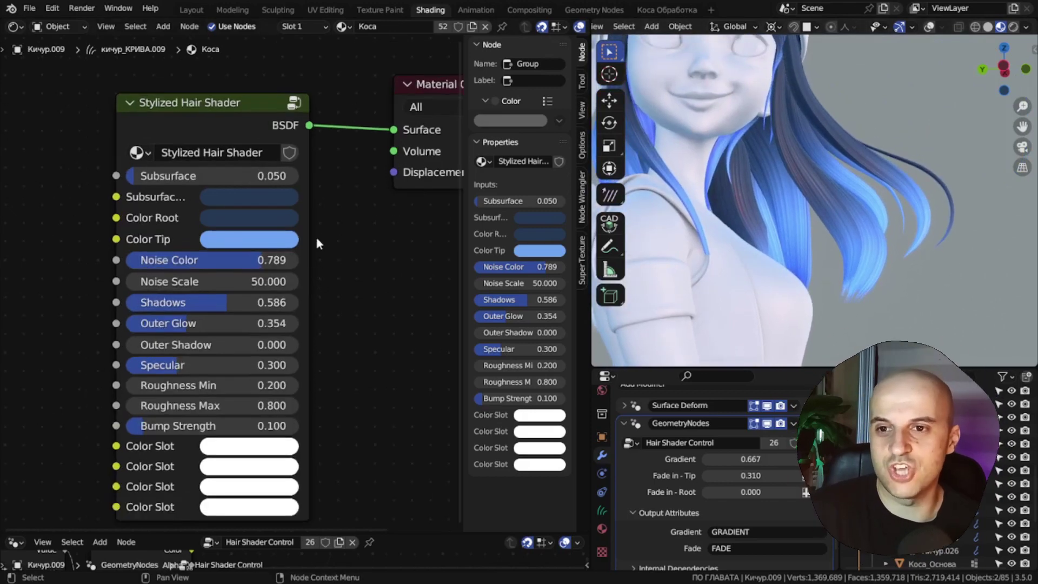
pyautogui.moveTo(283, 240); pyautogui.dragTo(282, 452)
# Step: Try other hues for the Color Tip on the character's hair and restore the original blue
pyautogui.click(273, 241)
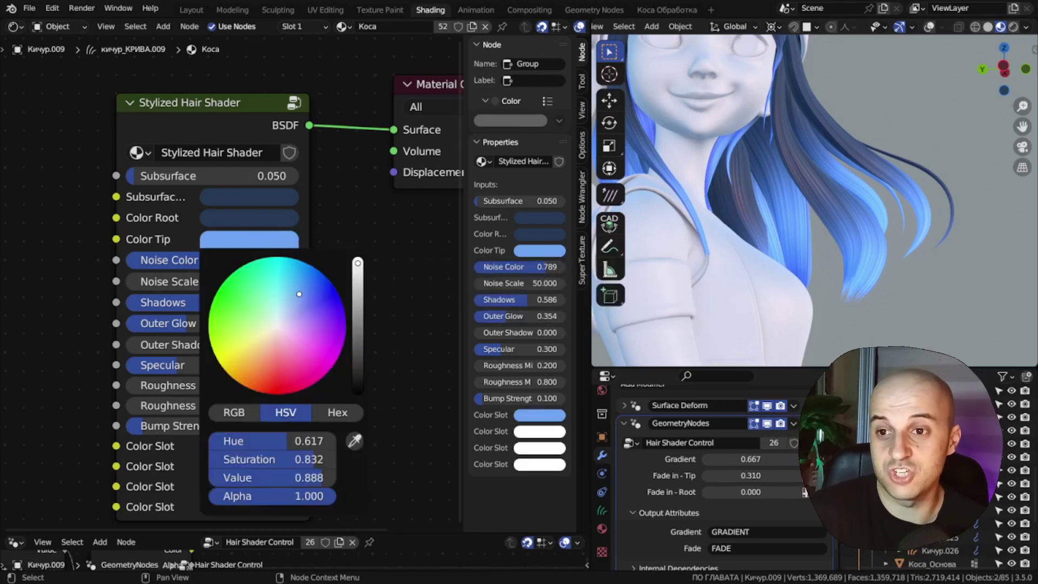
pyautogui.moveTo(299, 294); pyautogui.dragTo(273, 380)
pyautogui.scroll(-2, 813, 233)
pyautogui.moveTo(813, 233)
pyautogui.mouseDown(button='middle')
pyautogui.moveTo(768, 225)
pyautogui.moveTo(821, 229)
pyautogui.mouseUp(button='middle')
pyautogui.moveTo(342, 288); pyautogui.dragTo(275, 234)
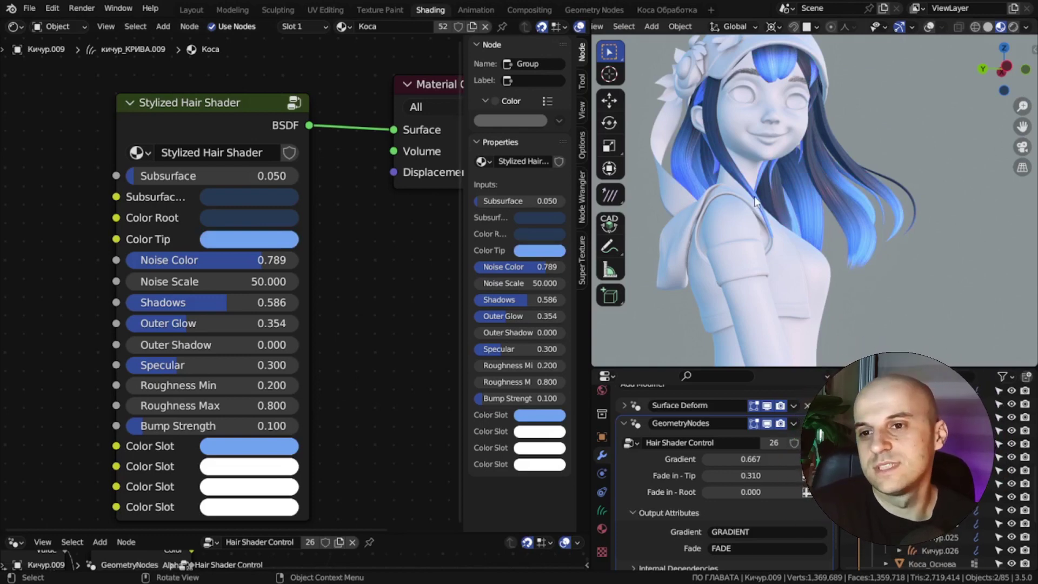
# Step: Select the wide hair strand flowing beside the thin outer one and set its Fade in - Tip to 0.440
pyautogui.moveTo(774, 202); pyautogui.dragTo(843, 203, button='middle')
pyautogui.scroll(2, 793, 235)
pyautogui.click(896, 235)
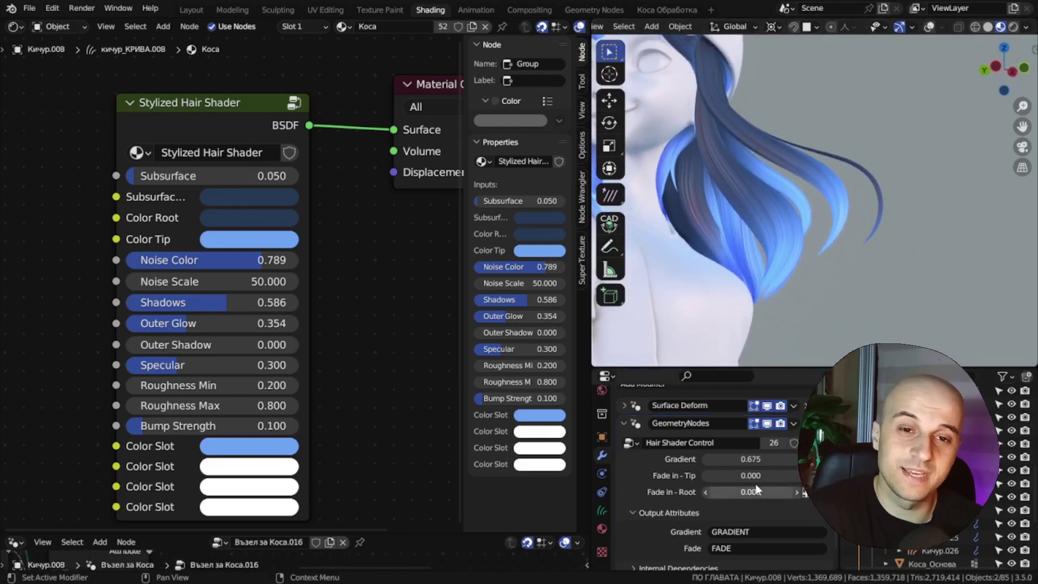
pyautogui.scroll(5, 882, 229)
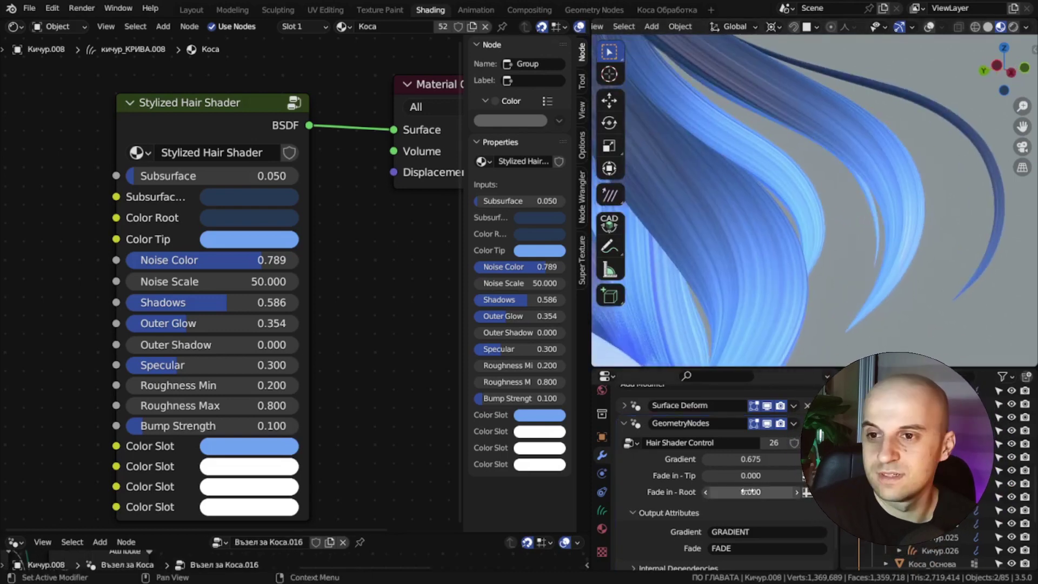
pyautogui.moveTo(748, 475); pyautogui.dragTo(885, 475)
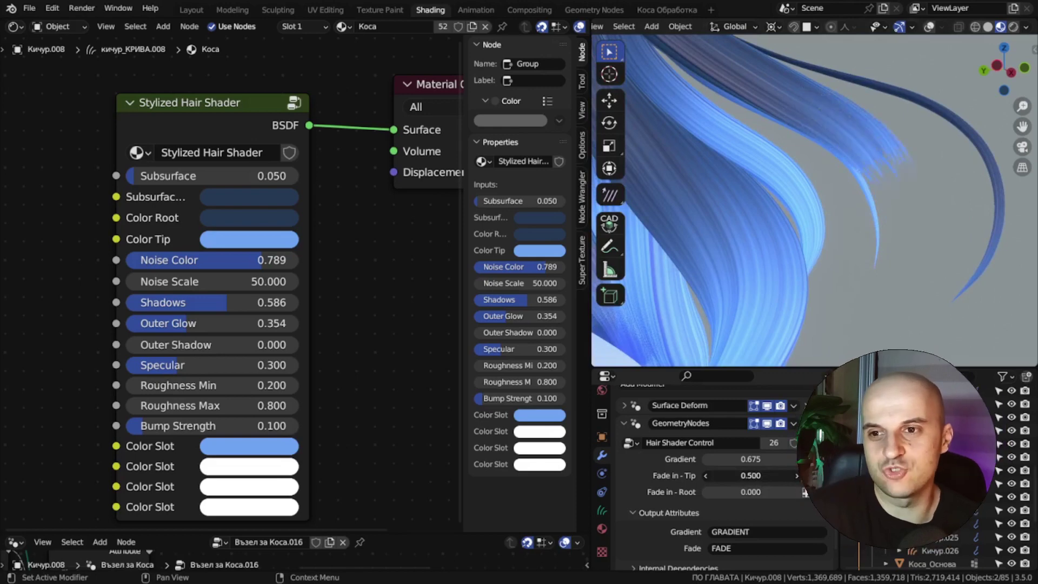
# Step: Select the thin outermost hair strand and set its Fade in - Tip to about 0.344
pyautogui.moveTo(971, 317); pyautogui.dragTo(950, 251, button='middle')
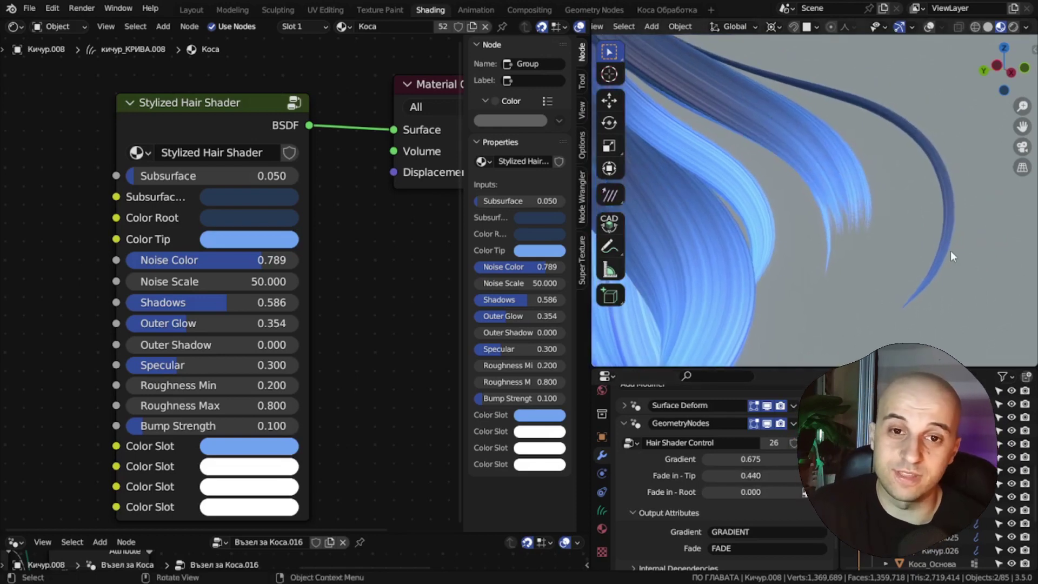
pyautogui.click(946, 239)
pyautogui.moveTo(768, 475); pyautogui.dragTo(779, 475)
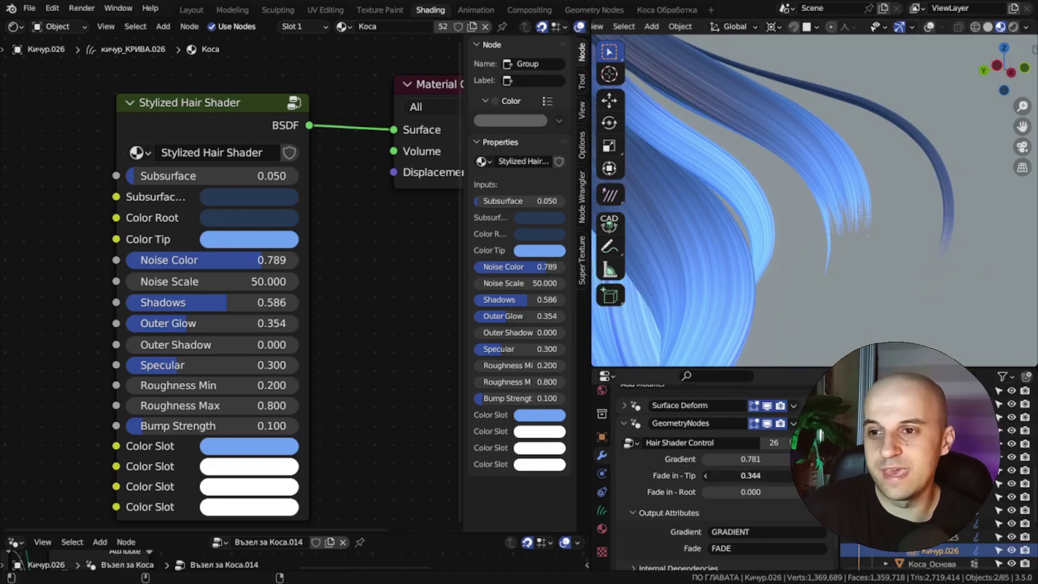
pyautogui.scroll(-4, 737, 253)
pyautogui.moveTo(737, 252); pyautogui.dragTo(841, 266, button='middle')
pyautogui.scroll(-3, 828, 244)
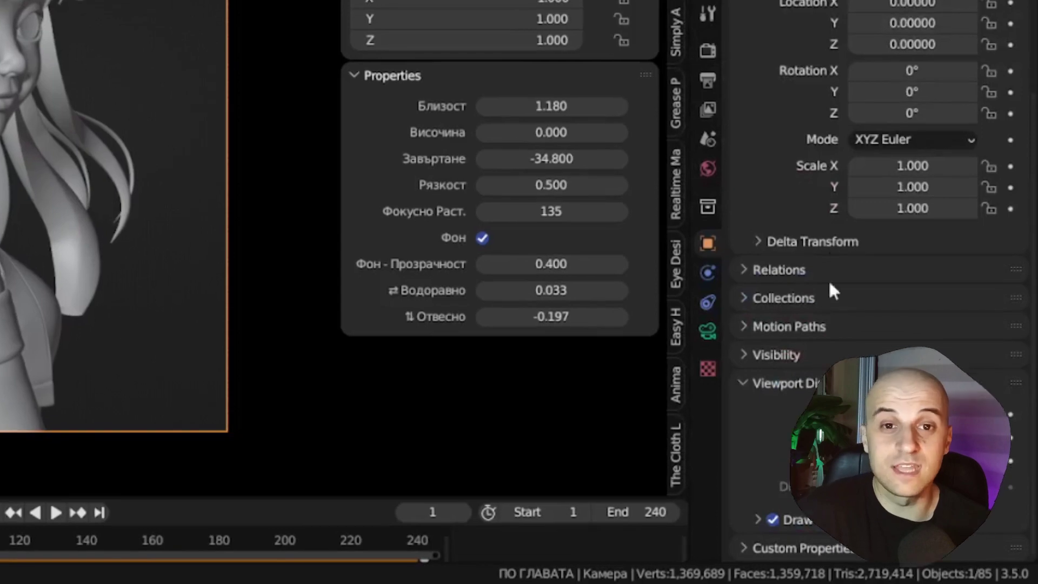
# Step: Expand the camera object's Custom Properties and look through the list of custom controls
pyautogui.scroll(-3, 876, 270)
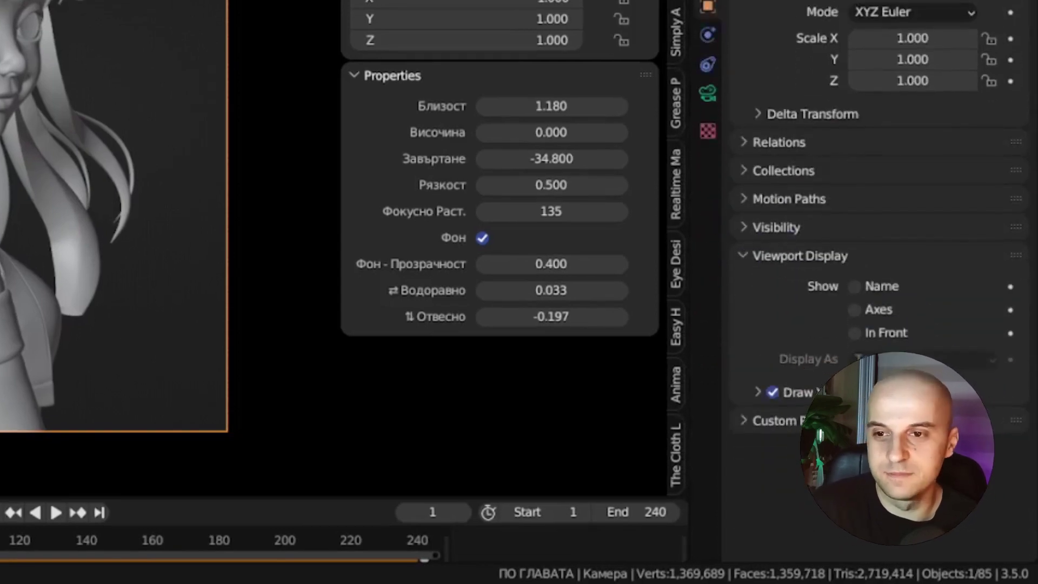
pyautogui.click(753, 420)
pyautogui.scroll(-4, 756, 400)
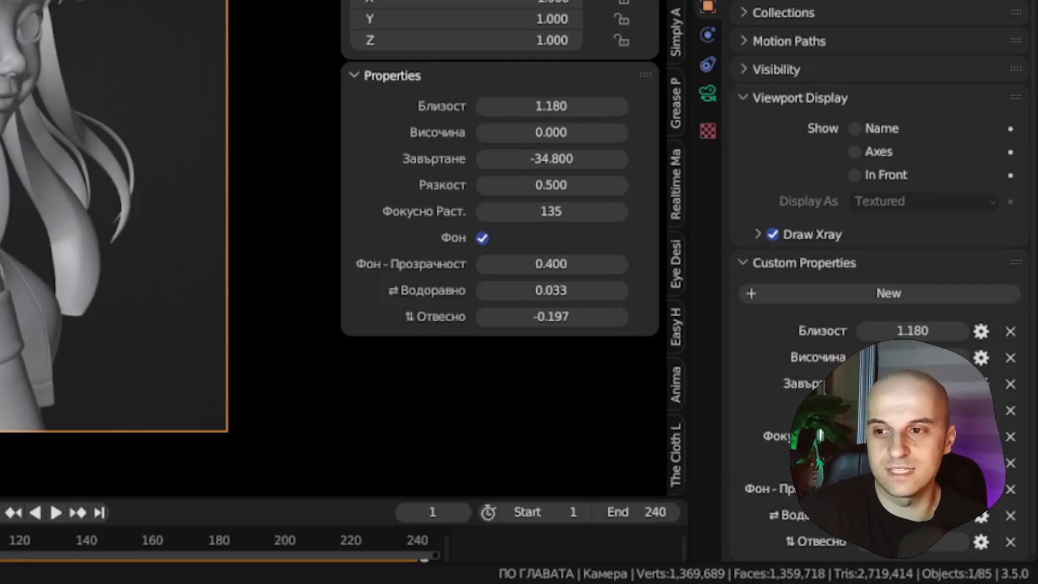
# Step: Examine the camera data's Lens, Depth of Field and Camera settings for values driven by the custom properties
pyautogui.click(708, 93)
pyautogui.scroll(5, 776, 77)
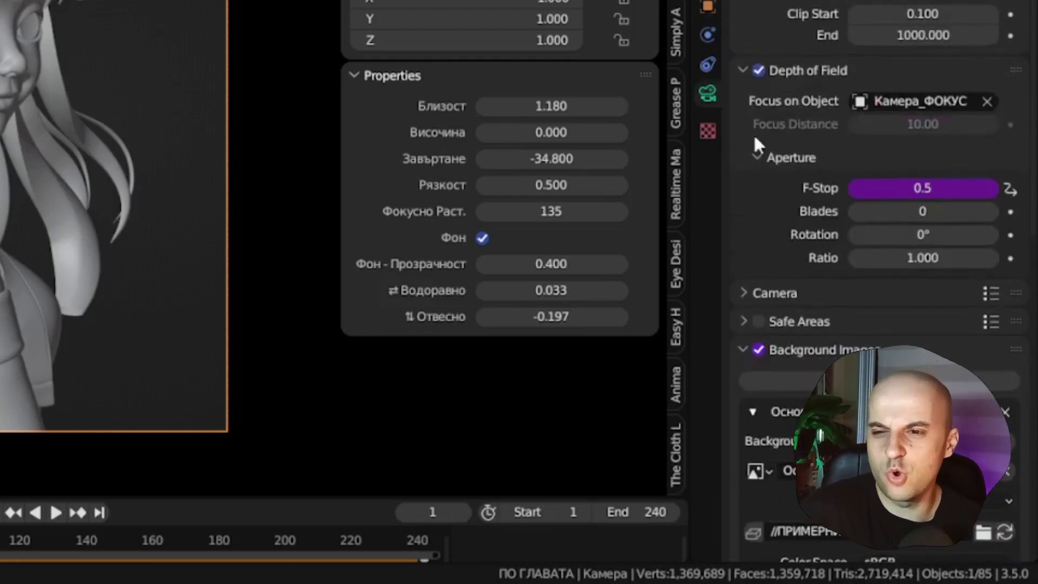
pyautogui.click(744, 73)
pyautogui.click(743, 71)
pyautogui.click(743, 293)
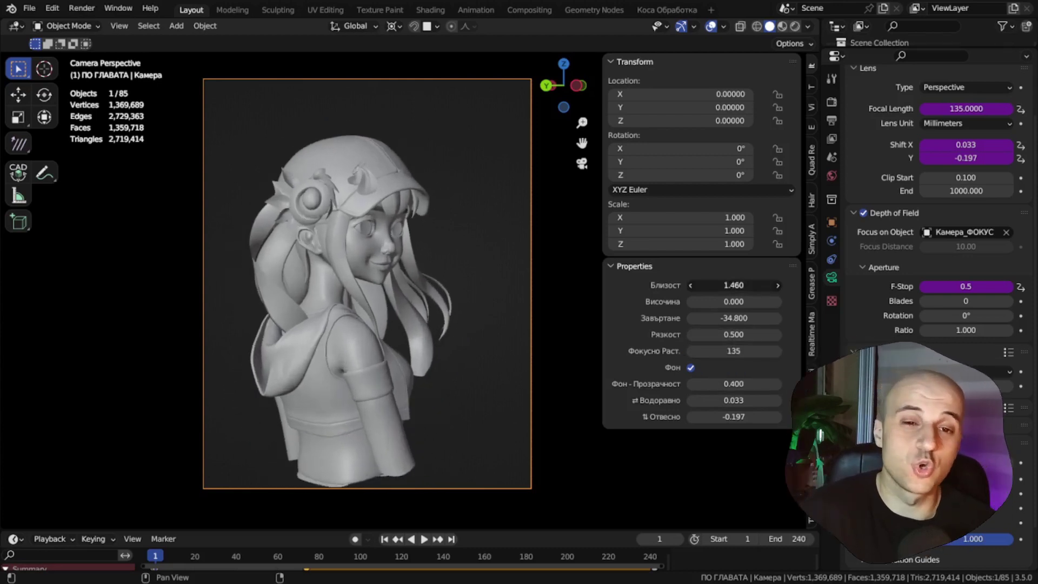
# Step: Try out the camera's Завъртане custom property and shift the framing vertically by setting Отвесно to -0.047
pyautogui.moveTo(734, 318)
pyautogui.mouseDown()
pyautogui.moveTo(767, 318)
pyautogui.moveTo(730, 318)
pyautogui.moveTo(734, 301)
pyautogui.moveTo(759, 302)
pyautogui.moveTo(709, 301)
pyautogui.moveTo(734, 302)
pyautogui.mouseUp()
pyautogui.press('Escape')
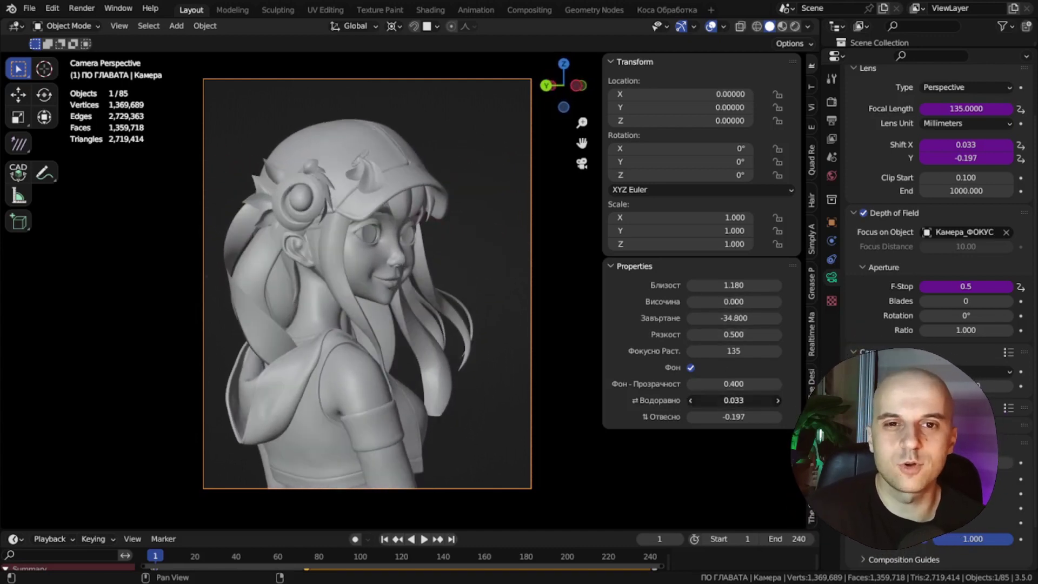
pyautogui.moveTo(733, 416)
pyautogui.mouseDown()
pyautogui.moveTo(719, 416)
pyautogui.moveTo(737, 416)
pyautogui.mouseUp()
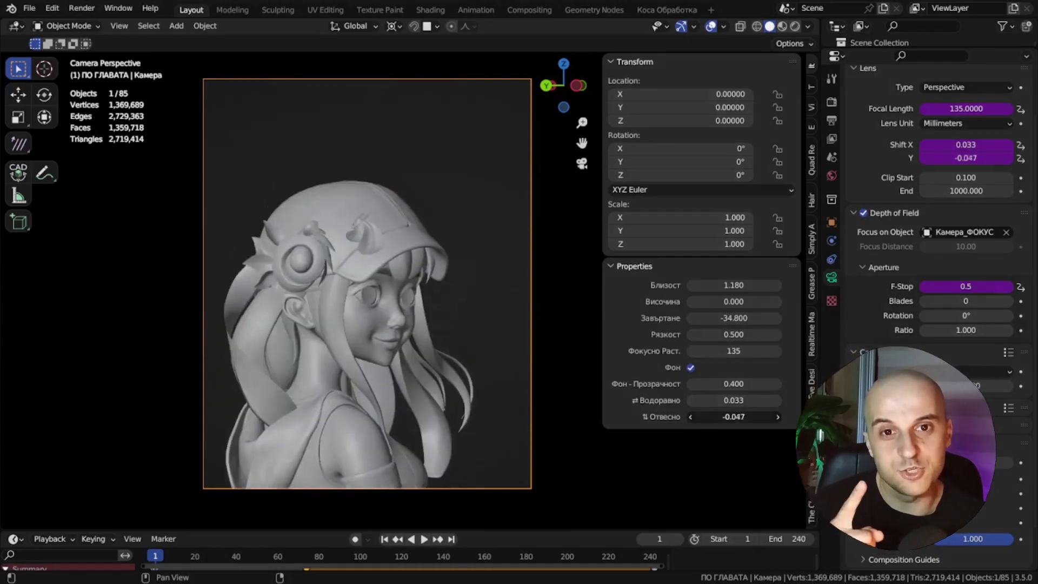